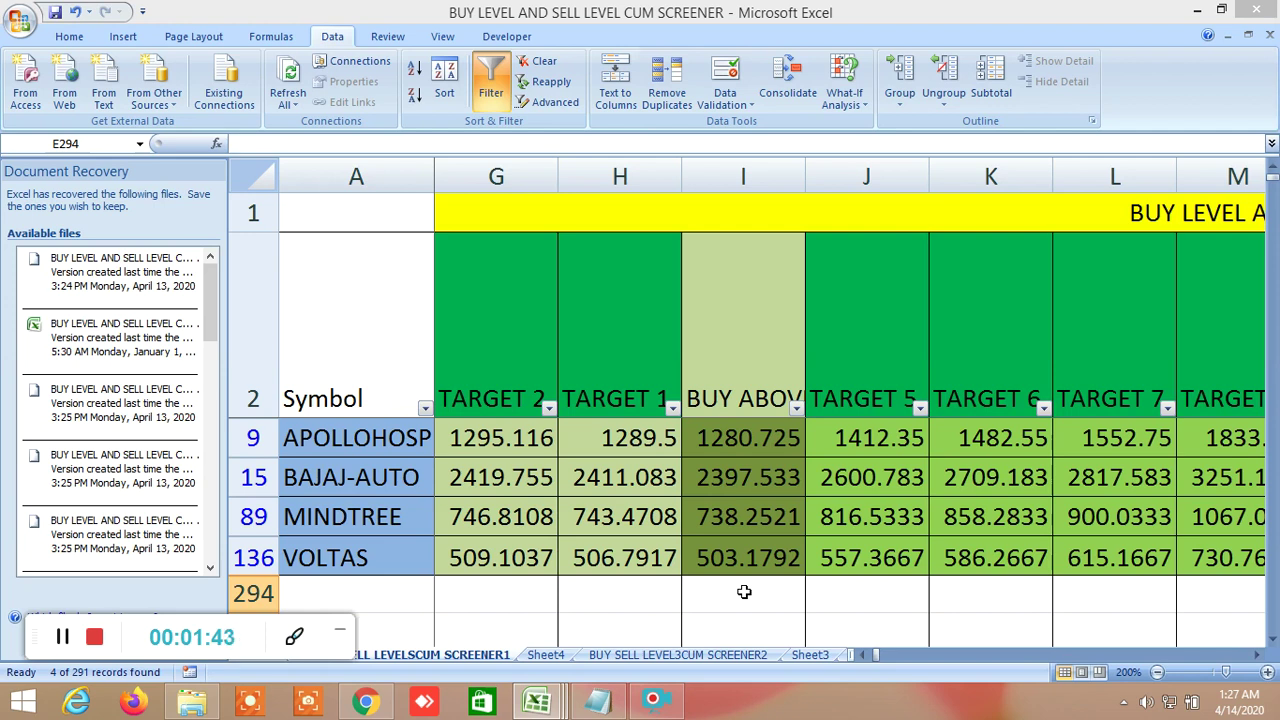
# Examine the buy targets of the filtered stocks and show the full BUY ABOVE header in cell I2.
pyautogui.doubleClick(865, 654)
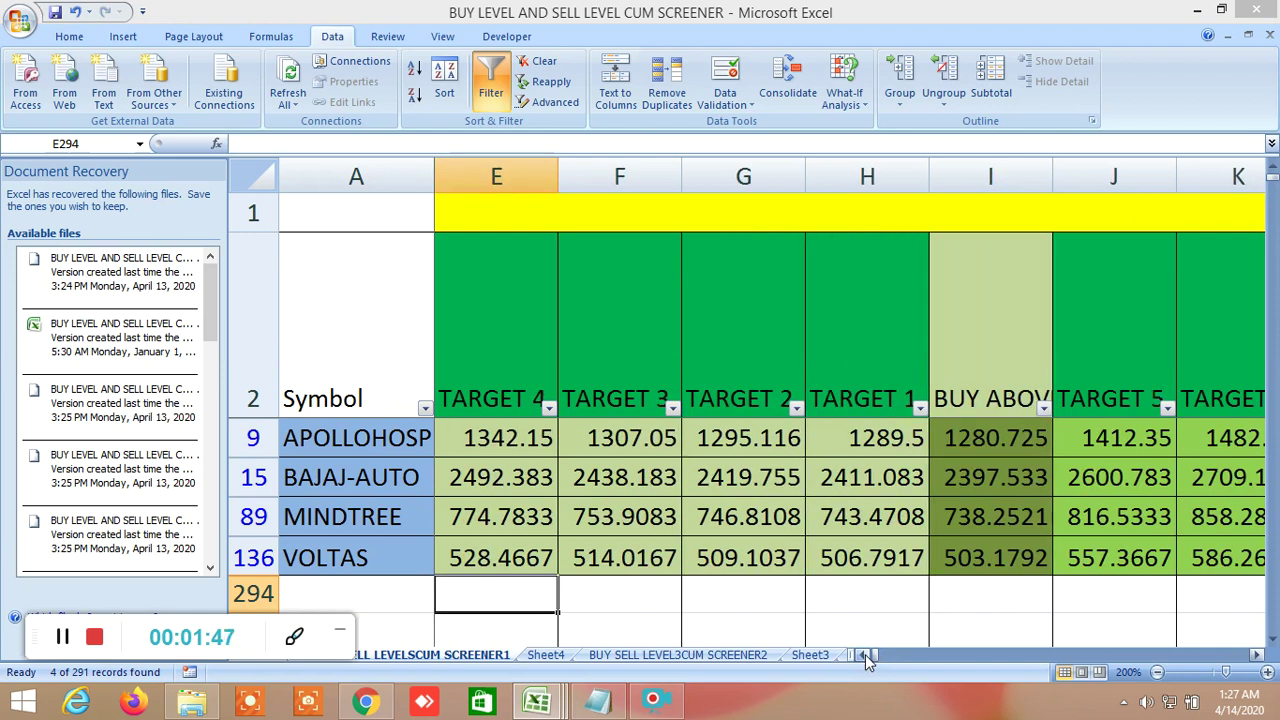
pyautogui.click(1001, 330)
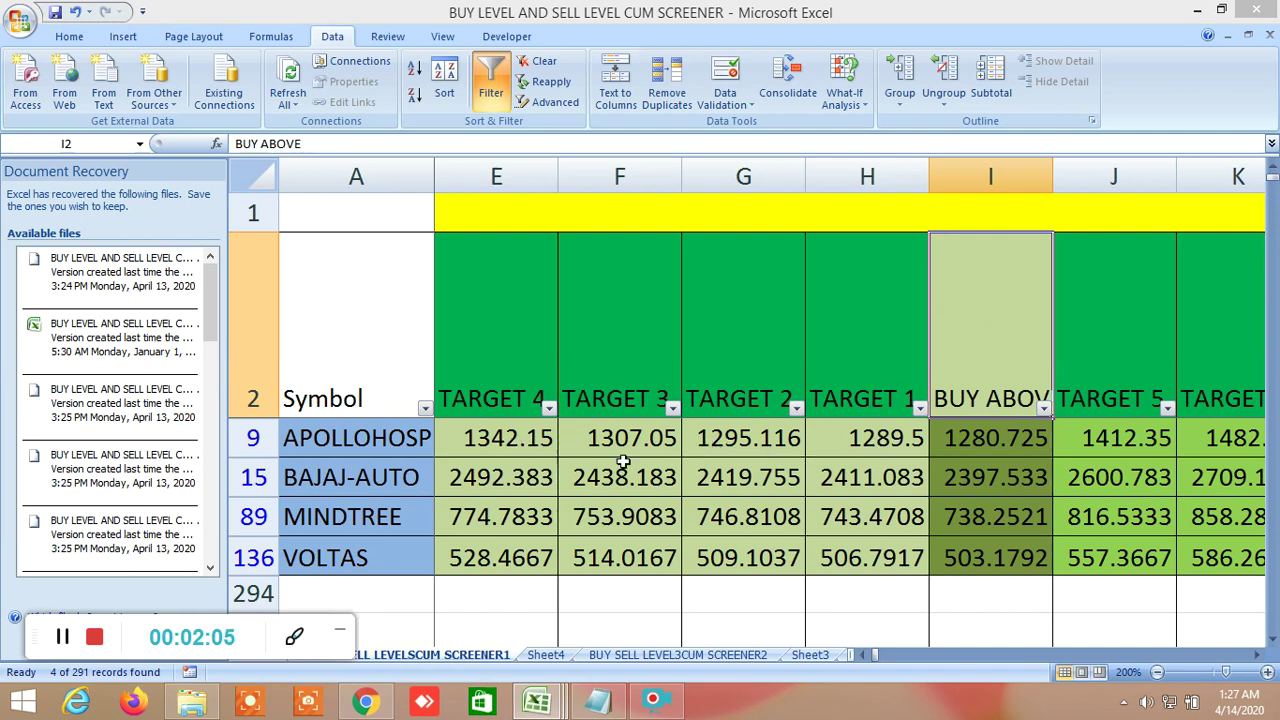
pyautogui.click(1258, 656)
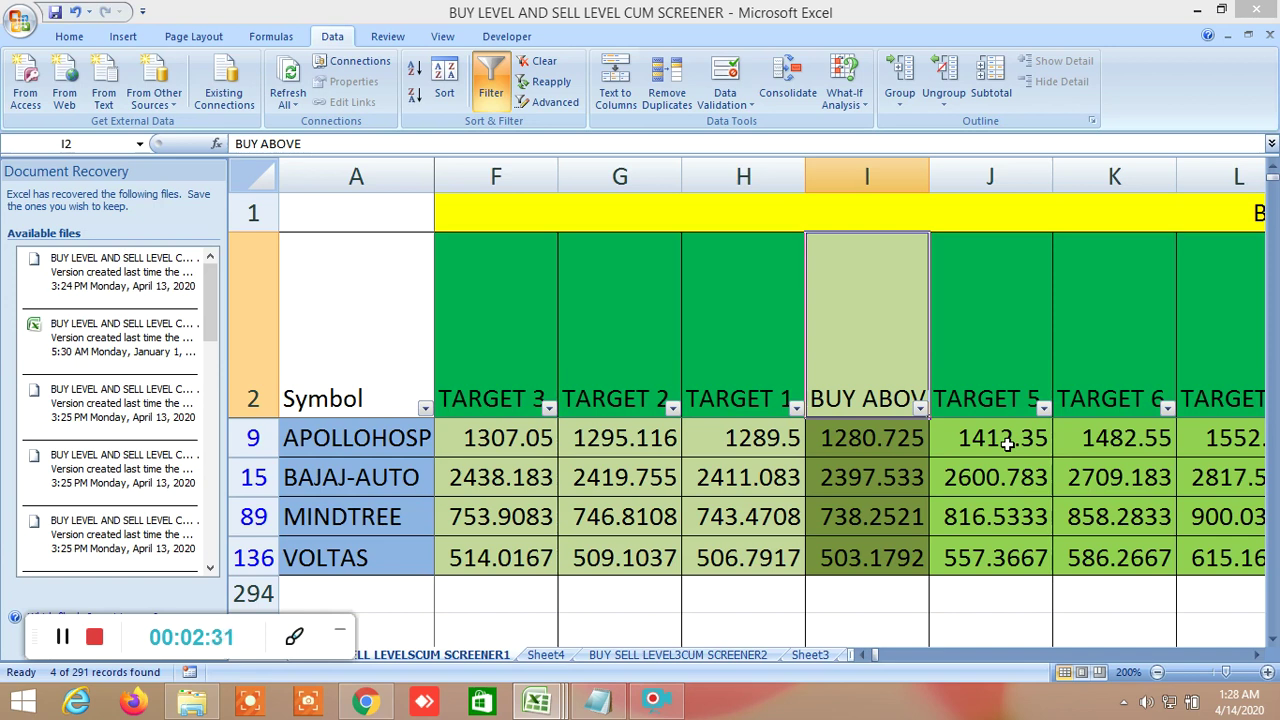
pyautogui.doubleClick(874, 352)
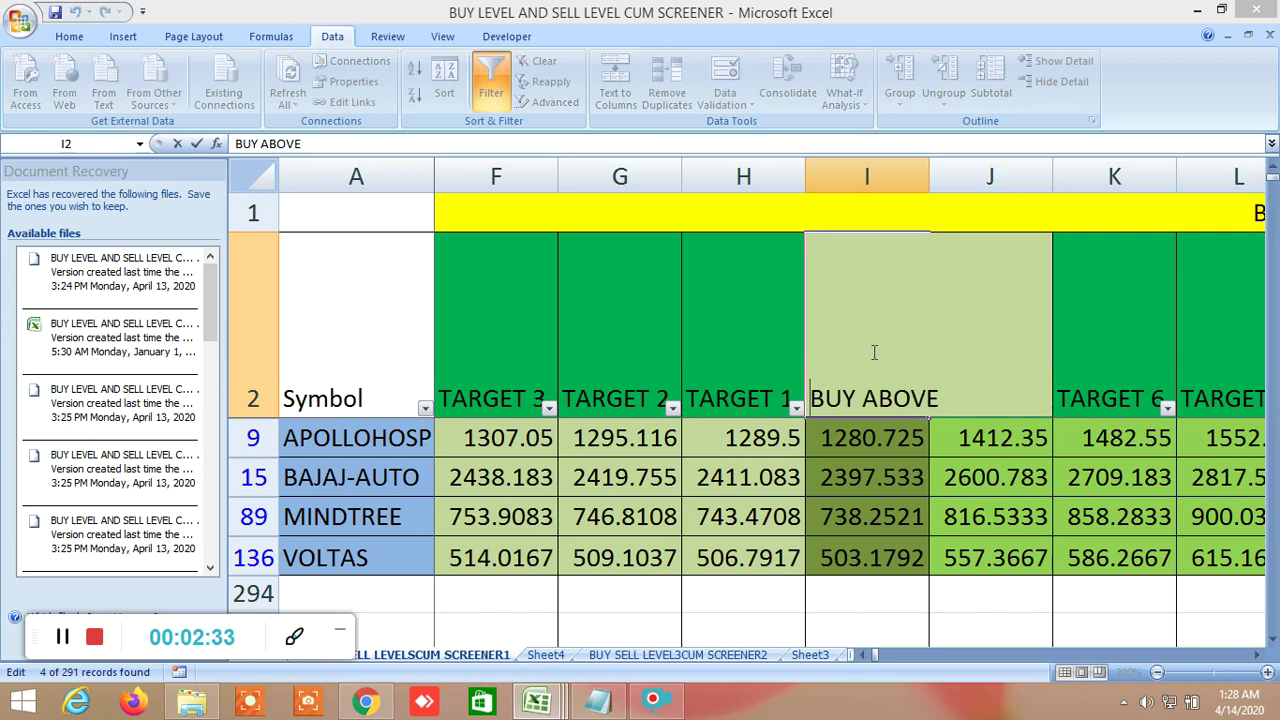
pyautogui.click(896, 601)
pyautogui.doubleClick(884, 398)
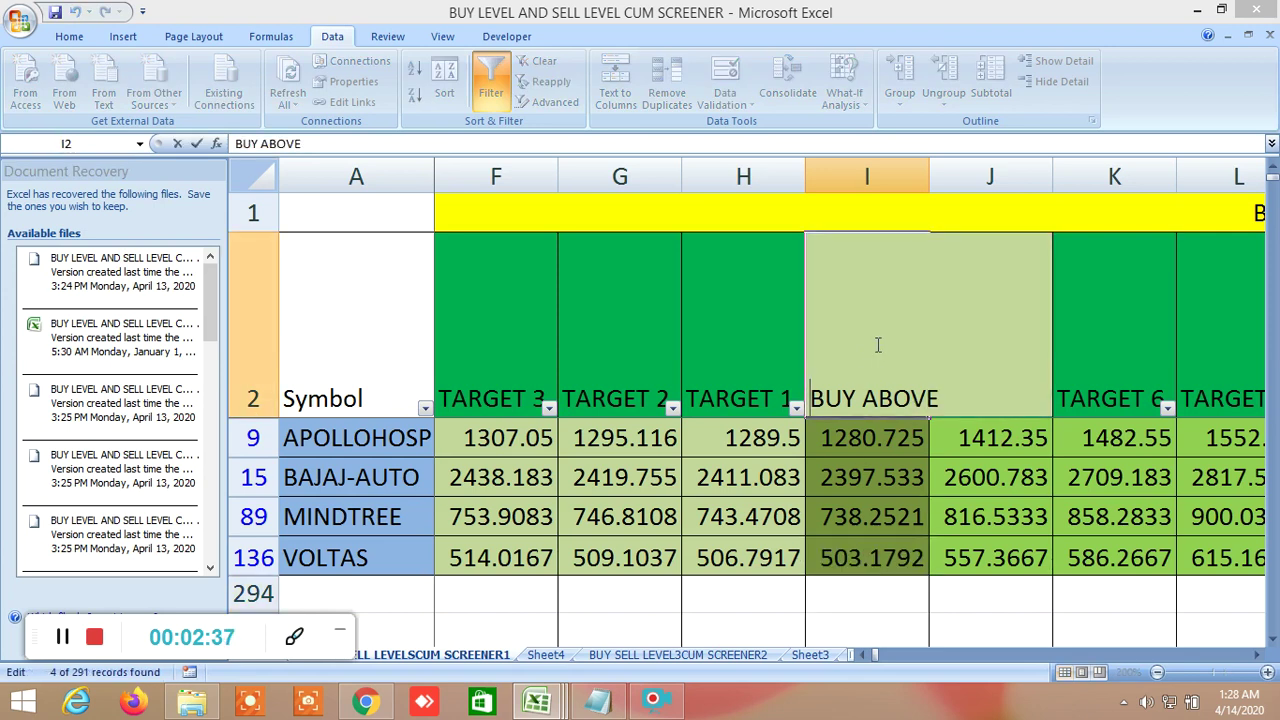
# Switch to Chrome to view the 15-minute NIFTY chart in TradingView, and return to the Excel workbook.
pyautogui.click(380, 708)
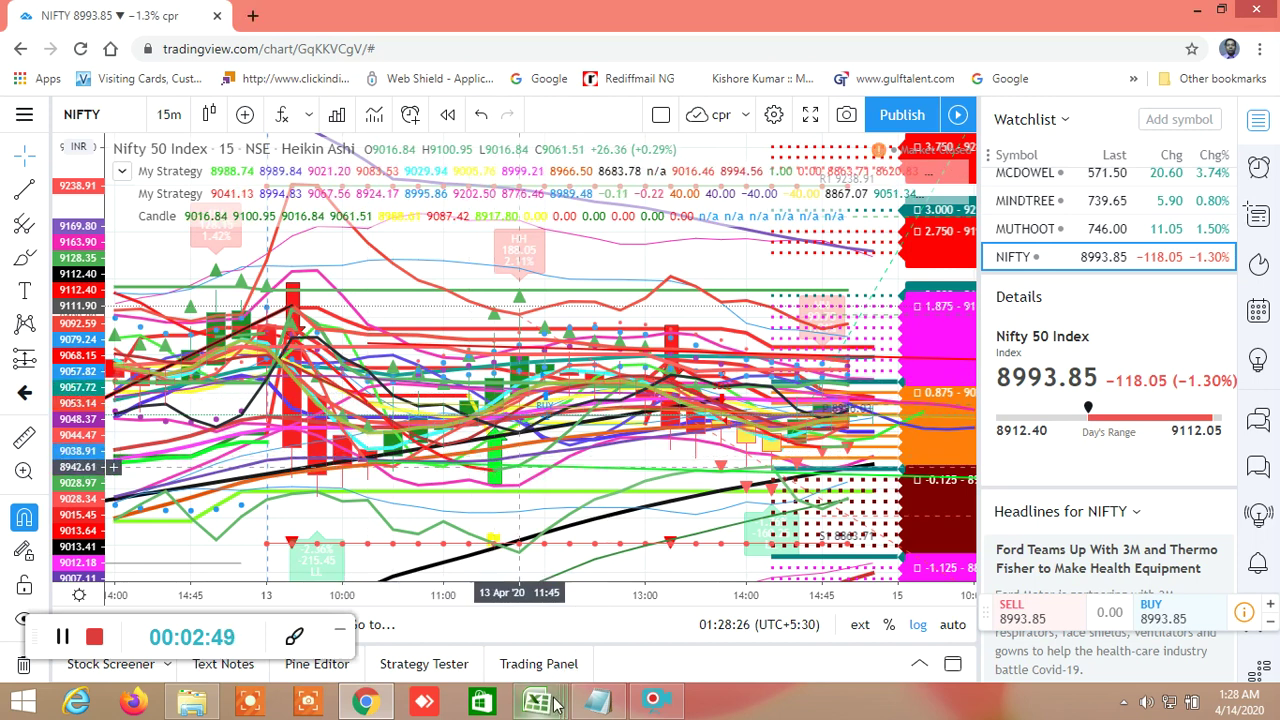
pyautogui.moveTo(553, 705)
pyautogui.click(363, 606)
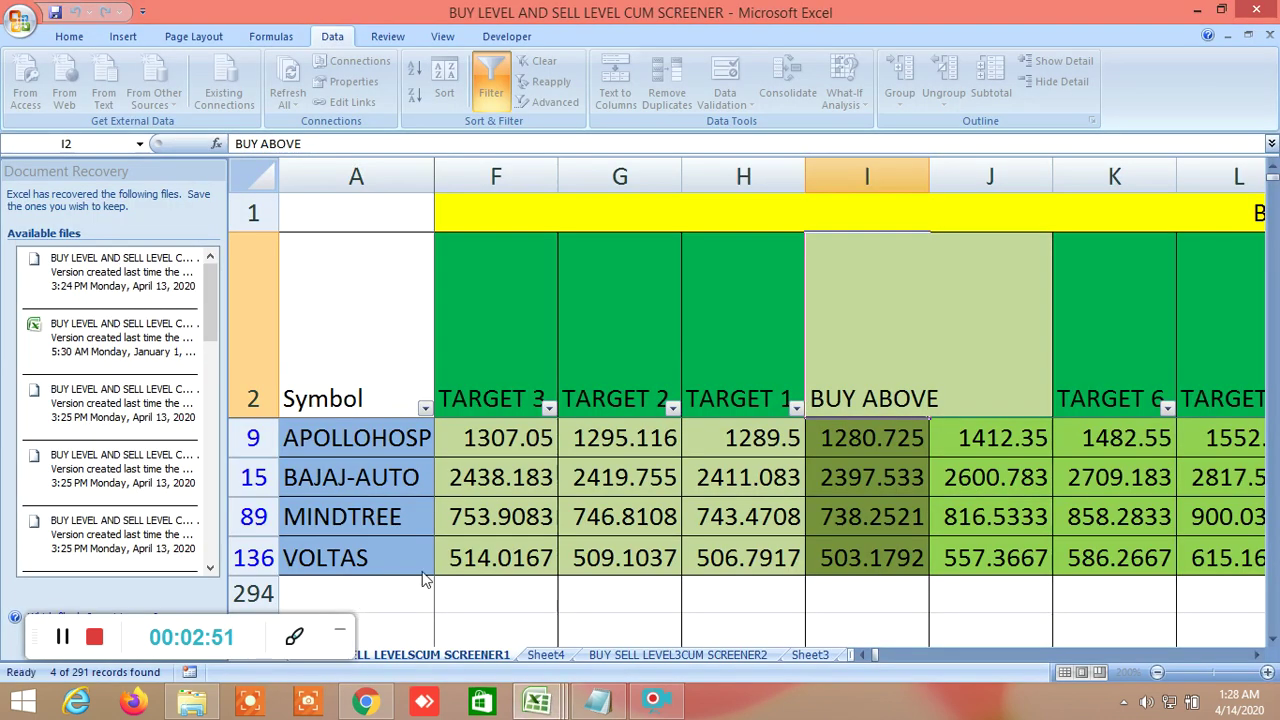
# Compare the CLOSE prices of the filtered stocks with the BUY ABOVE level and buy Targets 1 to 8.
pyautogui.click(867, 654)
pyautogui.click(867, 654)
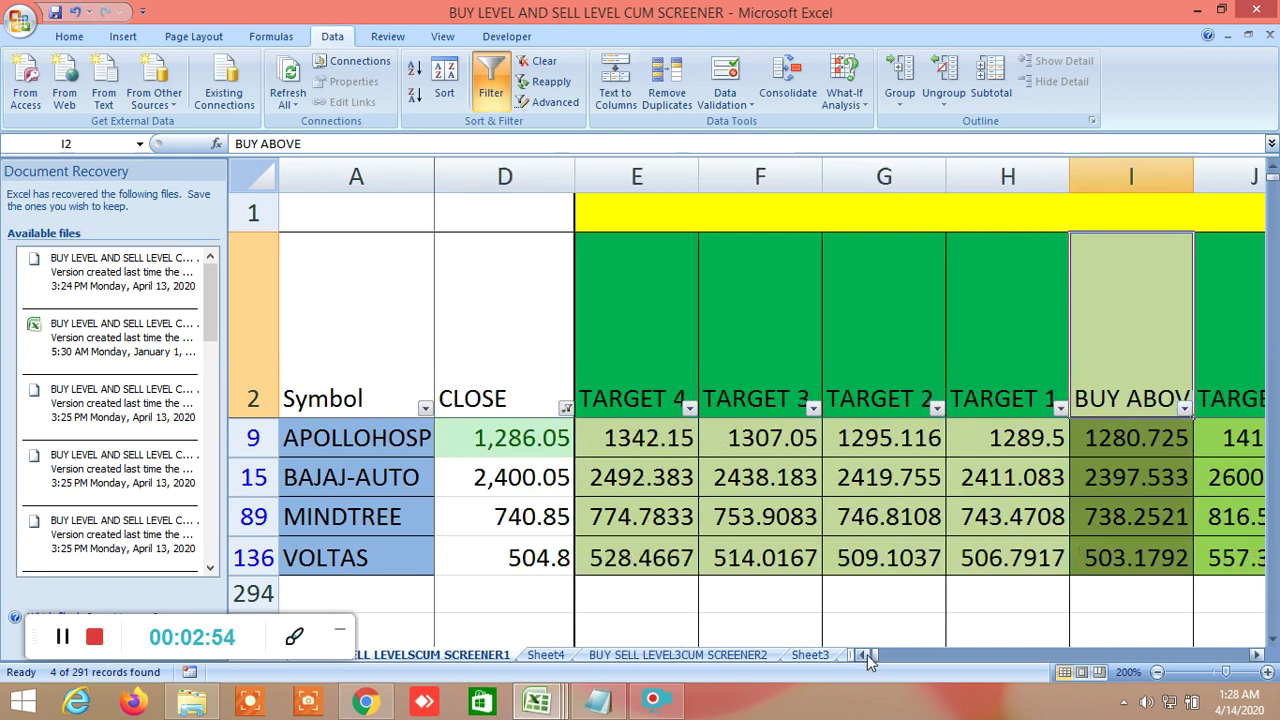
pyautogui.click(1258, 654)
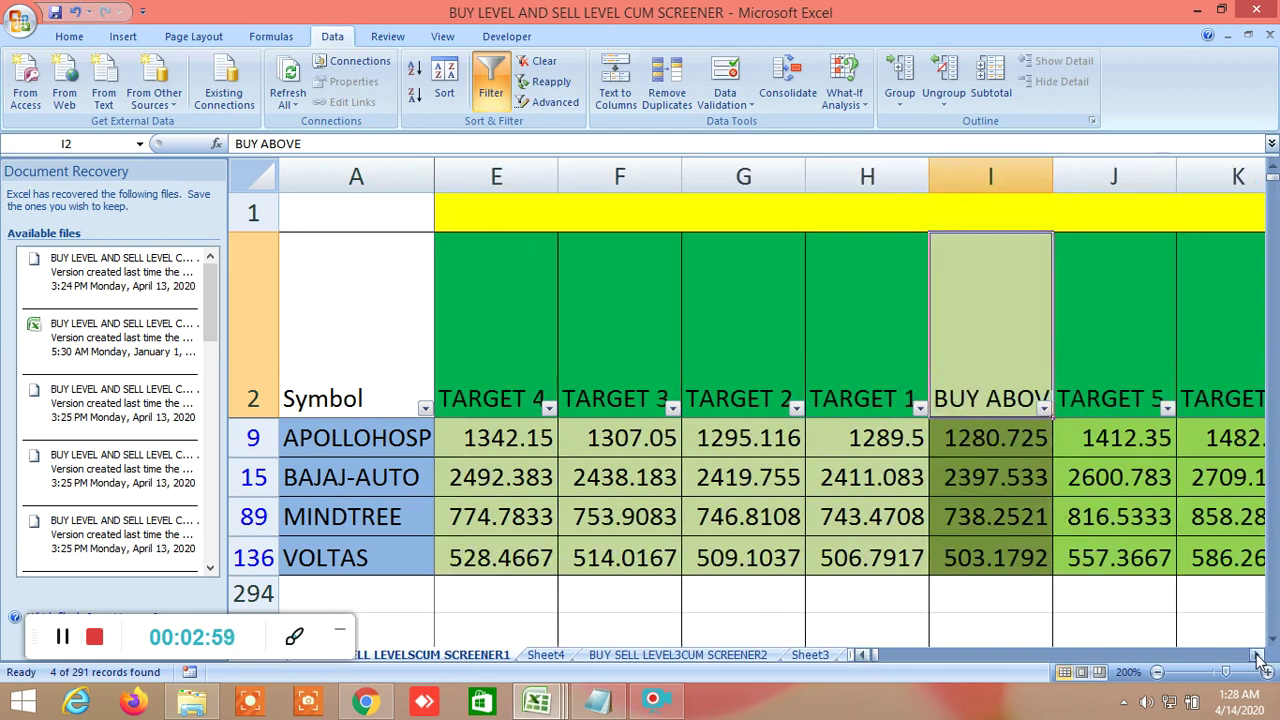
pyautogui.click(1258, 654)
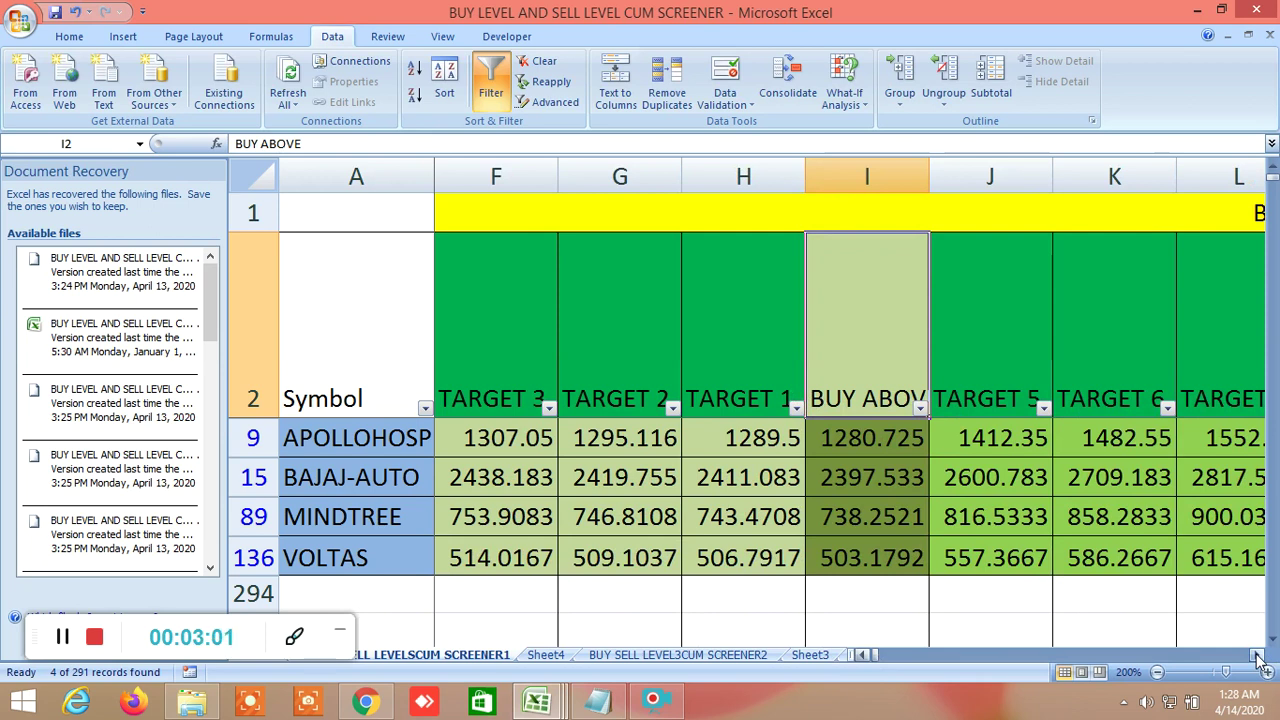
pyautogui.click(1258, 654)
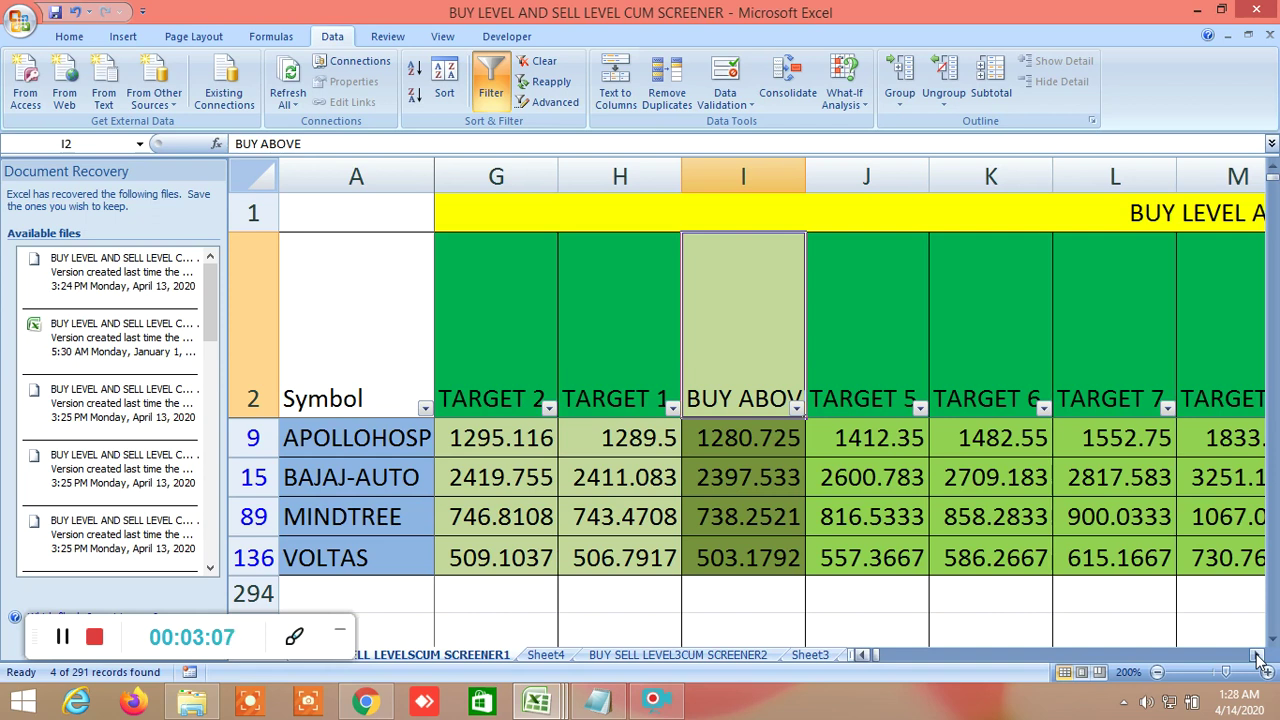
pyautogui.click(1258, 656)
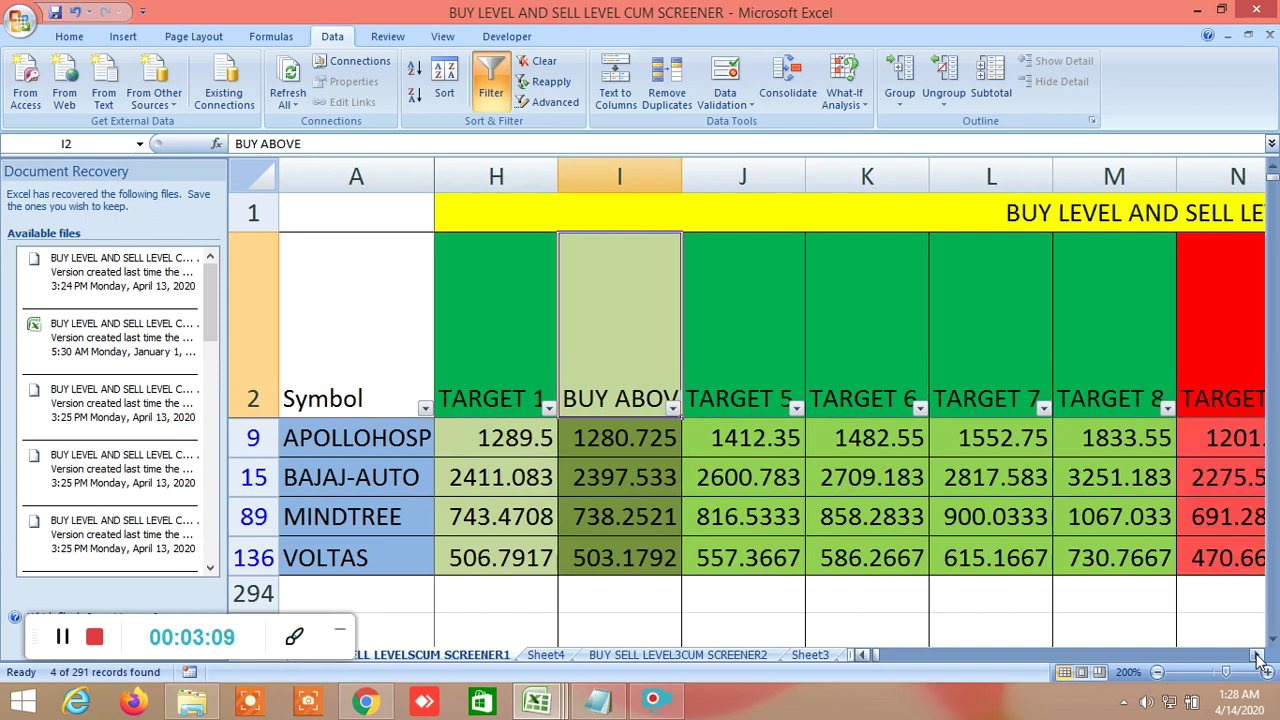
pyautogui.doubleClick(861, 656)
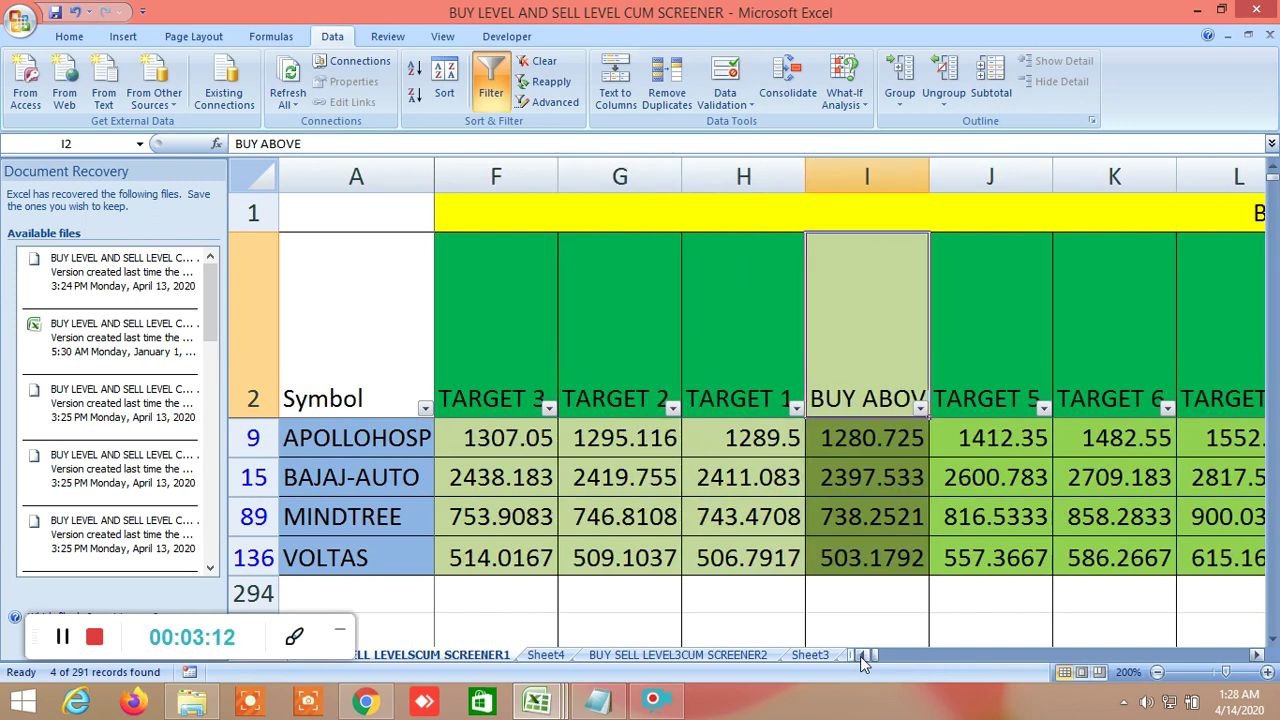
pyautogui.click(861, 656)
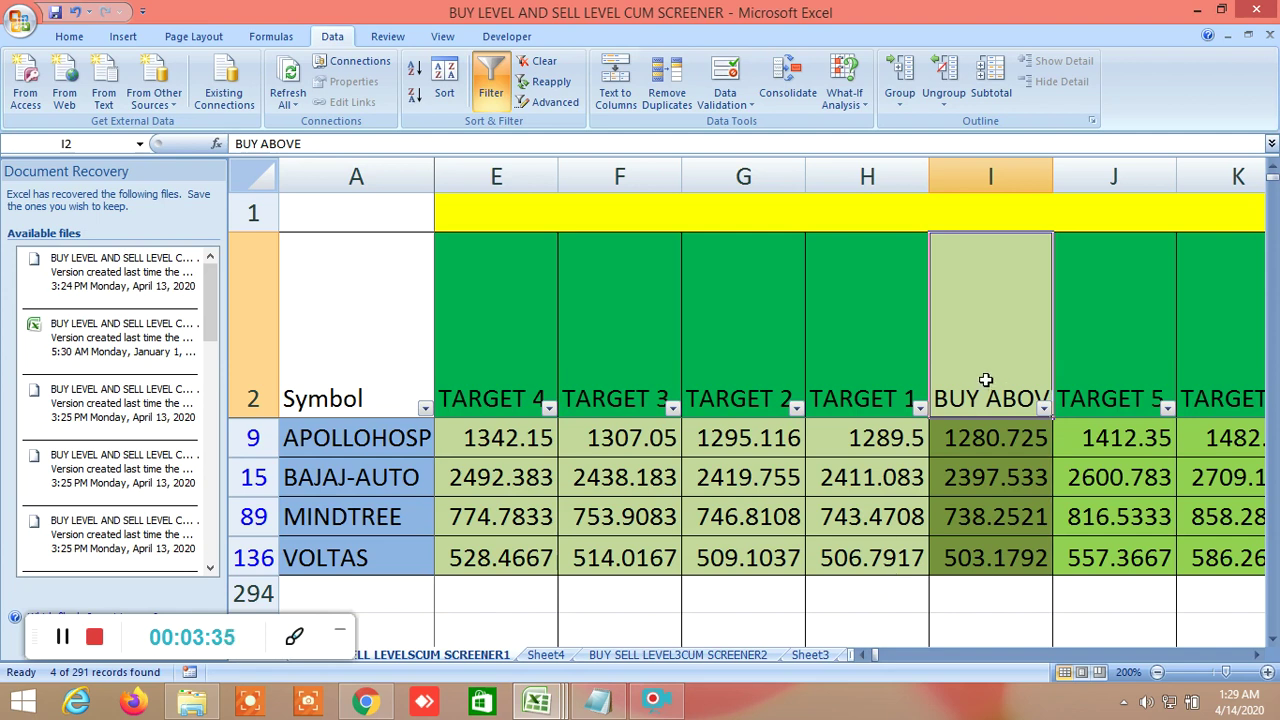
# Show the full title of the first buy and sell levels section in merged cell E1.
pyautogui.click(1009, 211)
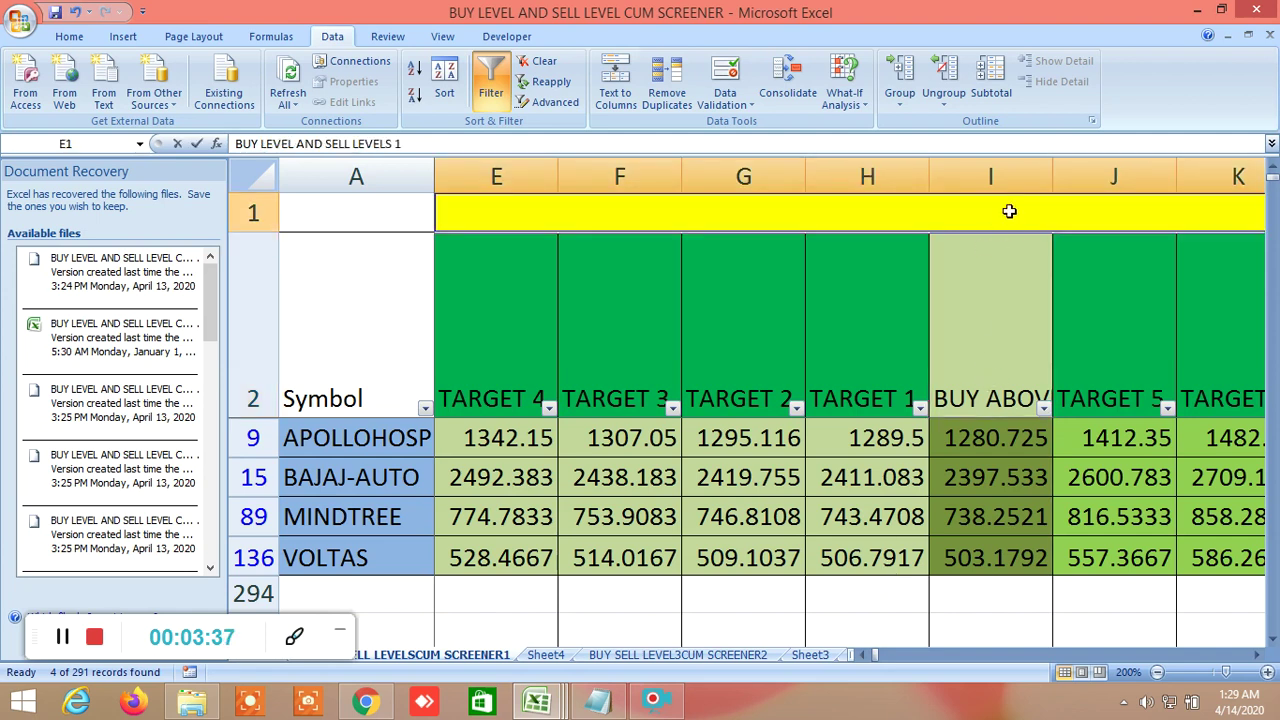
pyautogui.press('F2')
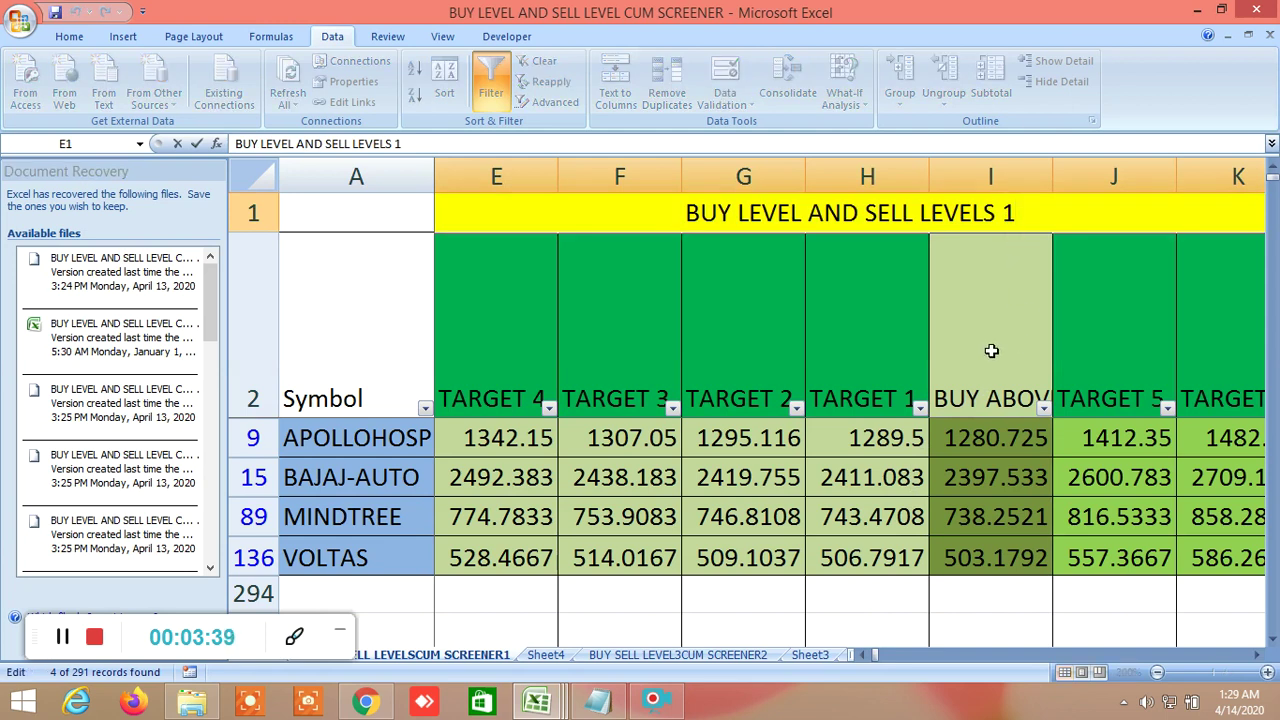
pyautogui.press('Escape')
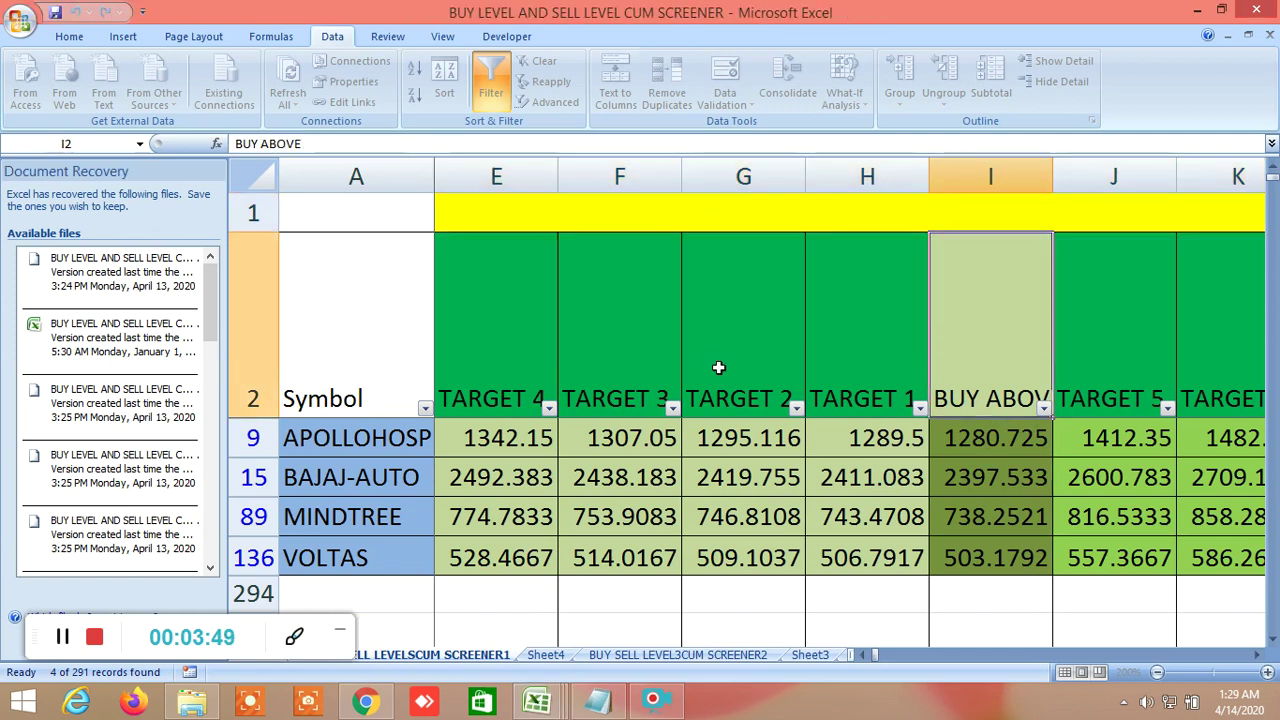
# Examine the first section's sell targets, the Sell below level and the LTP condition in column W.
pyautogui.click(1258, 655)
pyautogui.click(1258, 655)
pyautogui.click(1258, 655)
pyautogui.click(1258, 655)
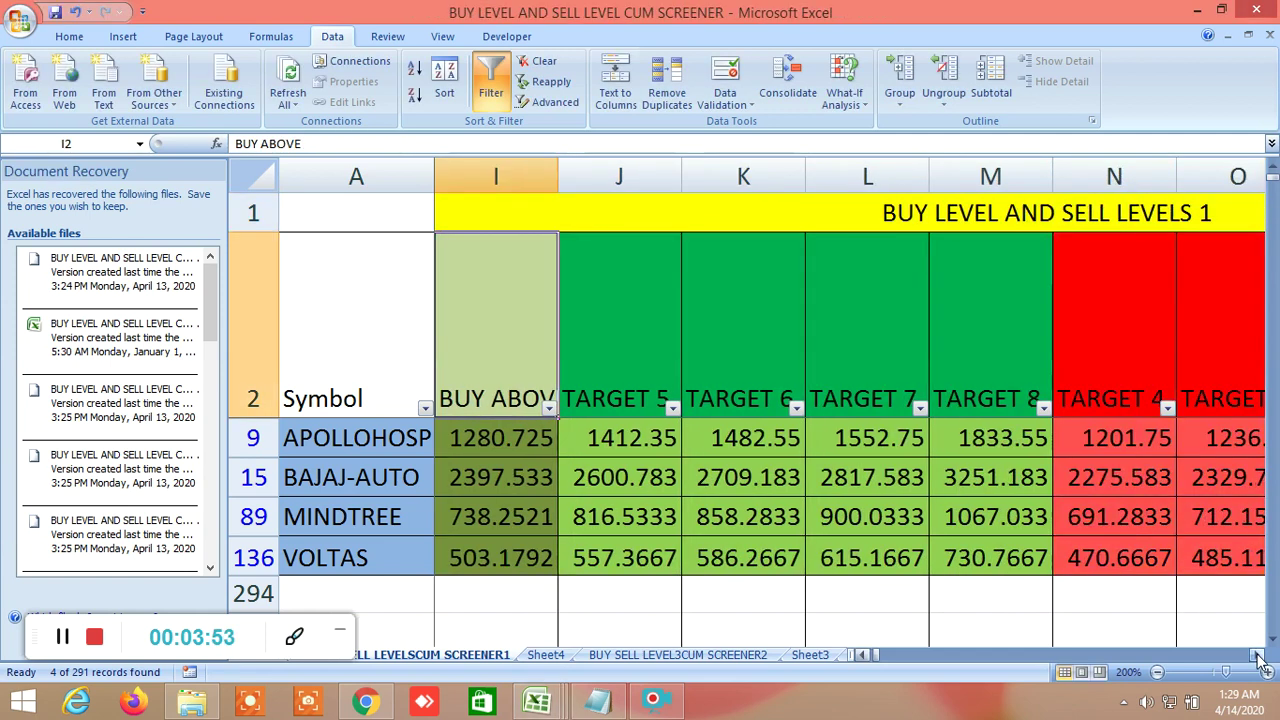
pyautogui.click(1258, 655)
pyautogui.click(1258, 655)
pyautogui.click(1258, 655)
pyautogui.click(1258, 655)
pyautogui.click(1258, 655)
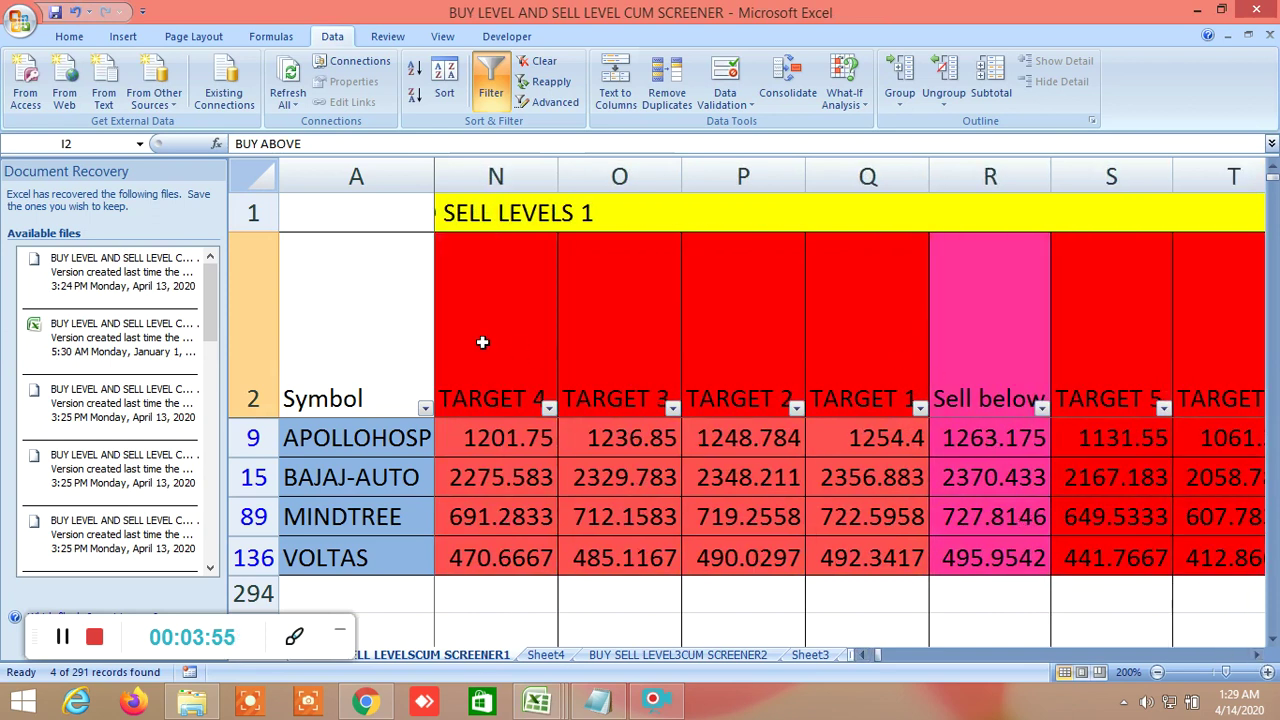
pyautogui.click(1258, 655)
pyautogui.click(1258, 655)
pyautogui.click(1258, 655)
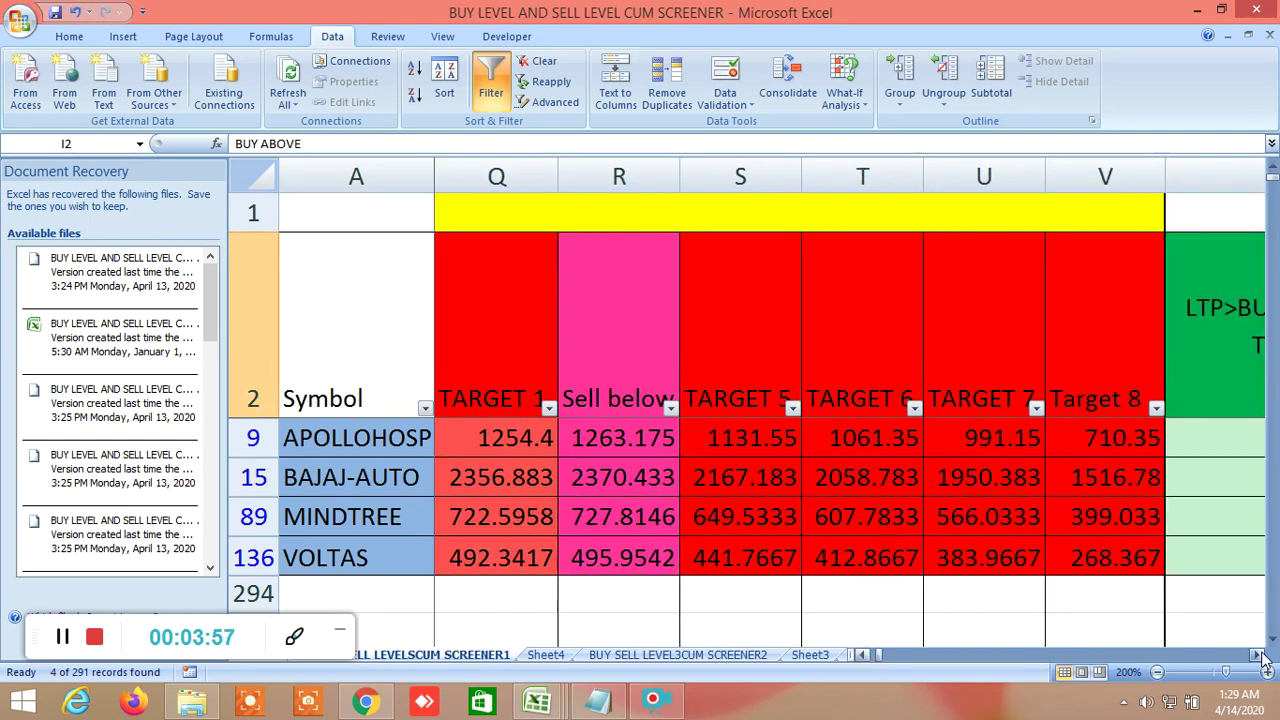
pyautogui.click(1258, 655)
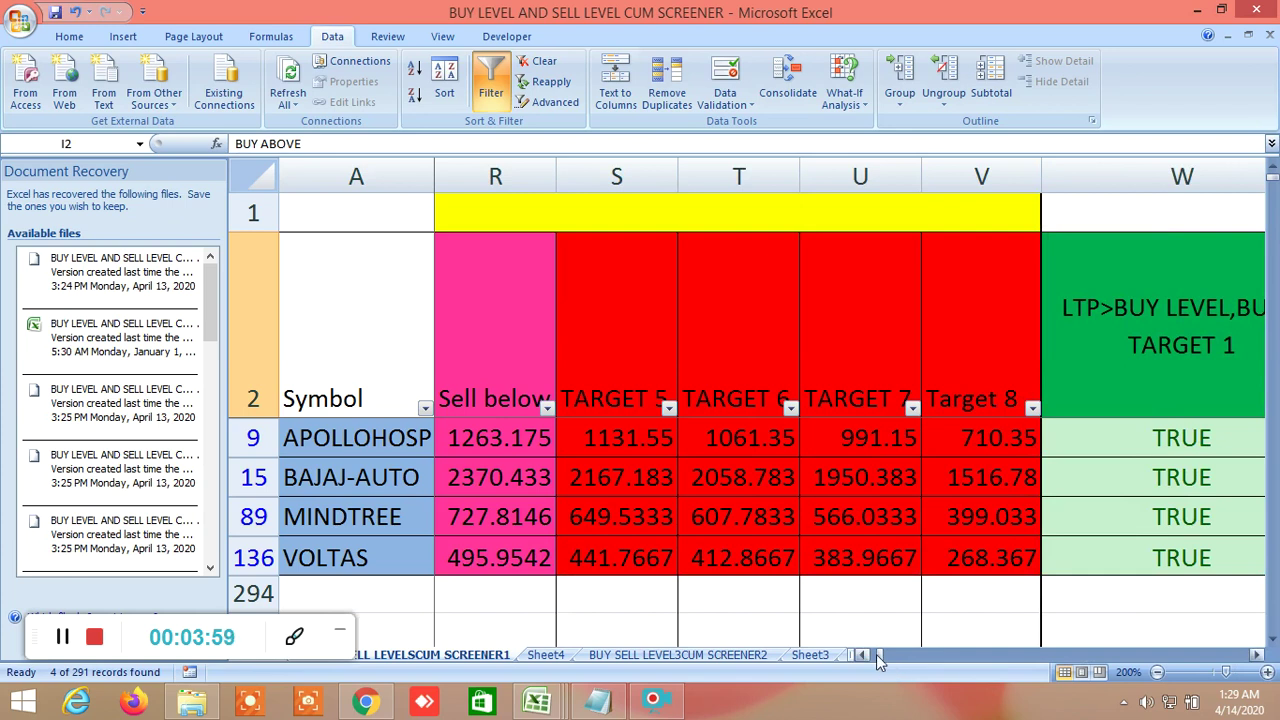
# Return to the CLOSE column and review the first section's BUY ABOVE level and buy targets.
pyautogui.moveTo(876, 654); pyautogui.dragTo(873, 657)
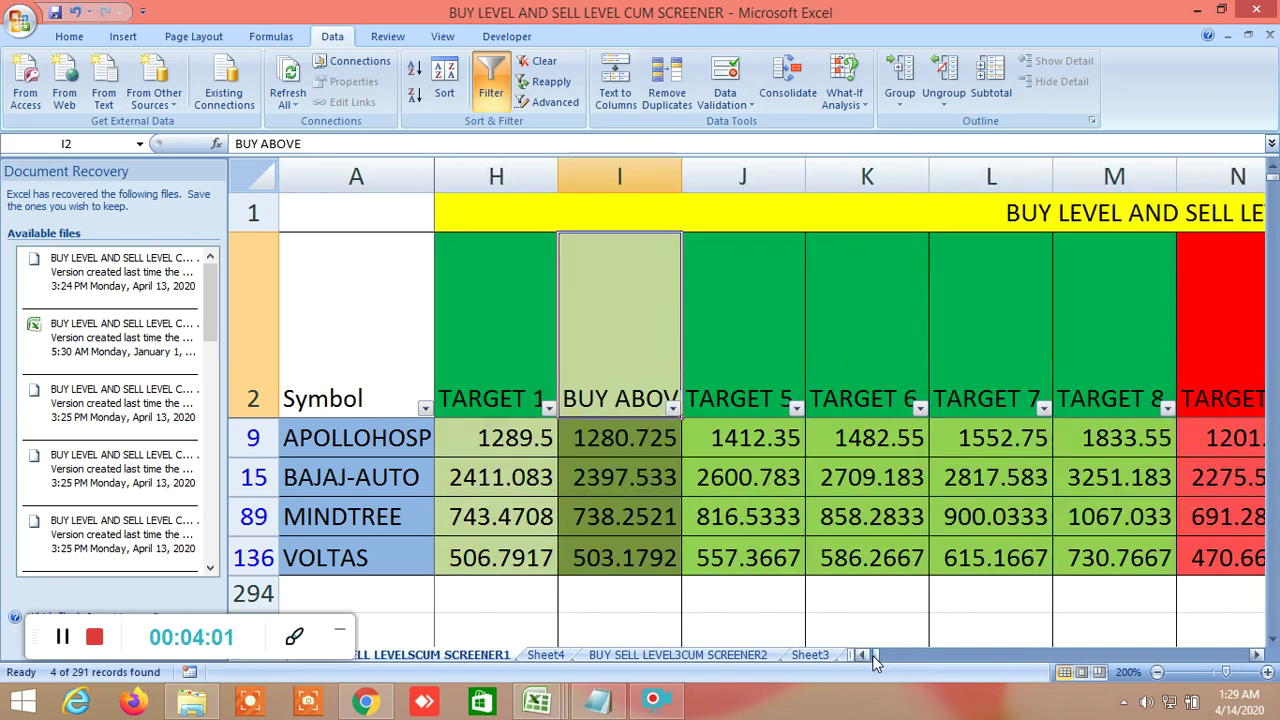
pyautogui.click(864, 656)
pyautogui.click(864, 656)
pyautogui.click(864, 656)
pyautogui.click(864, 656)
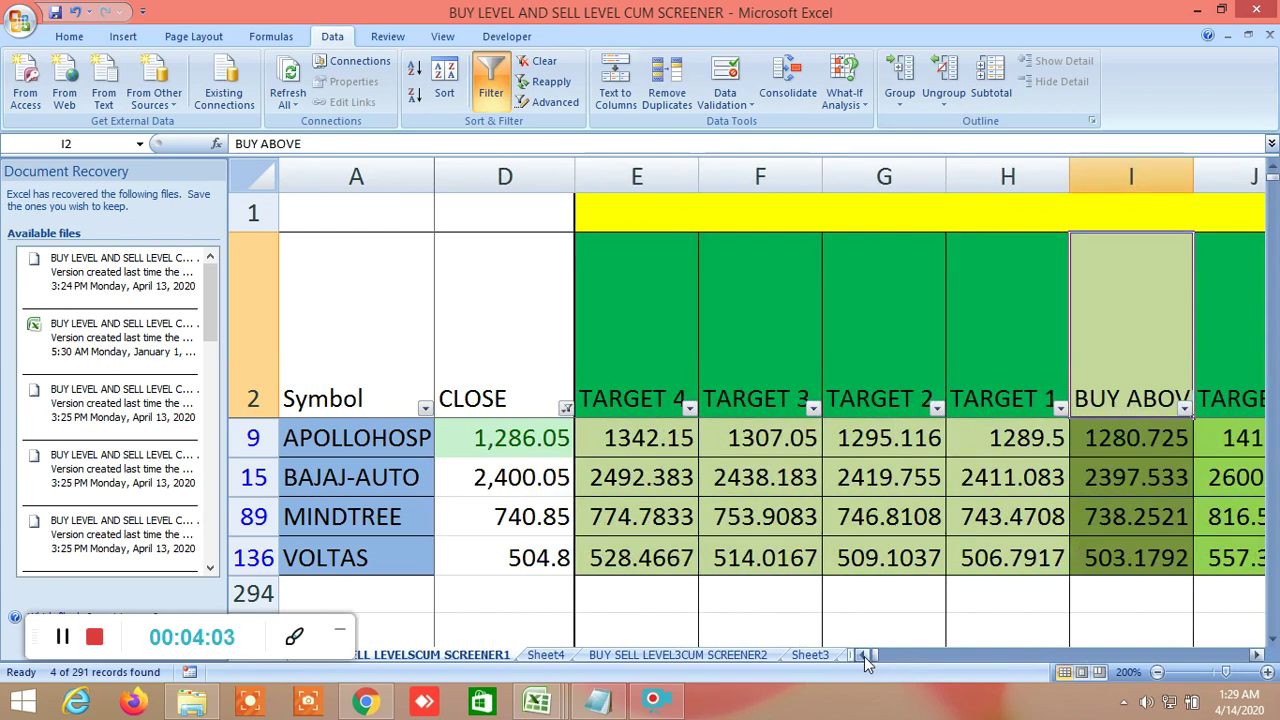
pyautogui.click(1256, 654)
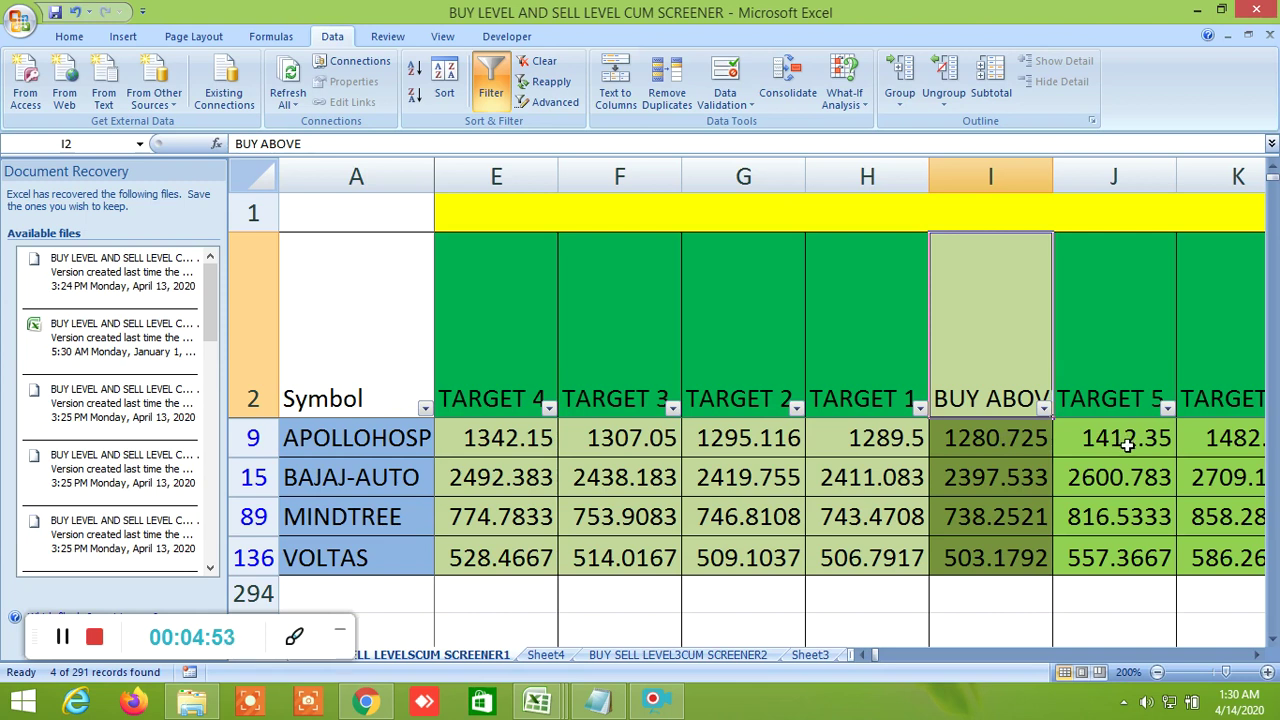
# Review the LTP versus target condition columns through to the BUY LEVEL AND SELL LEVELS 2 section.
pyautogui.click(1257, 655)
pyautogui.click(1257, 655)
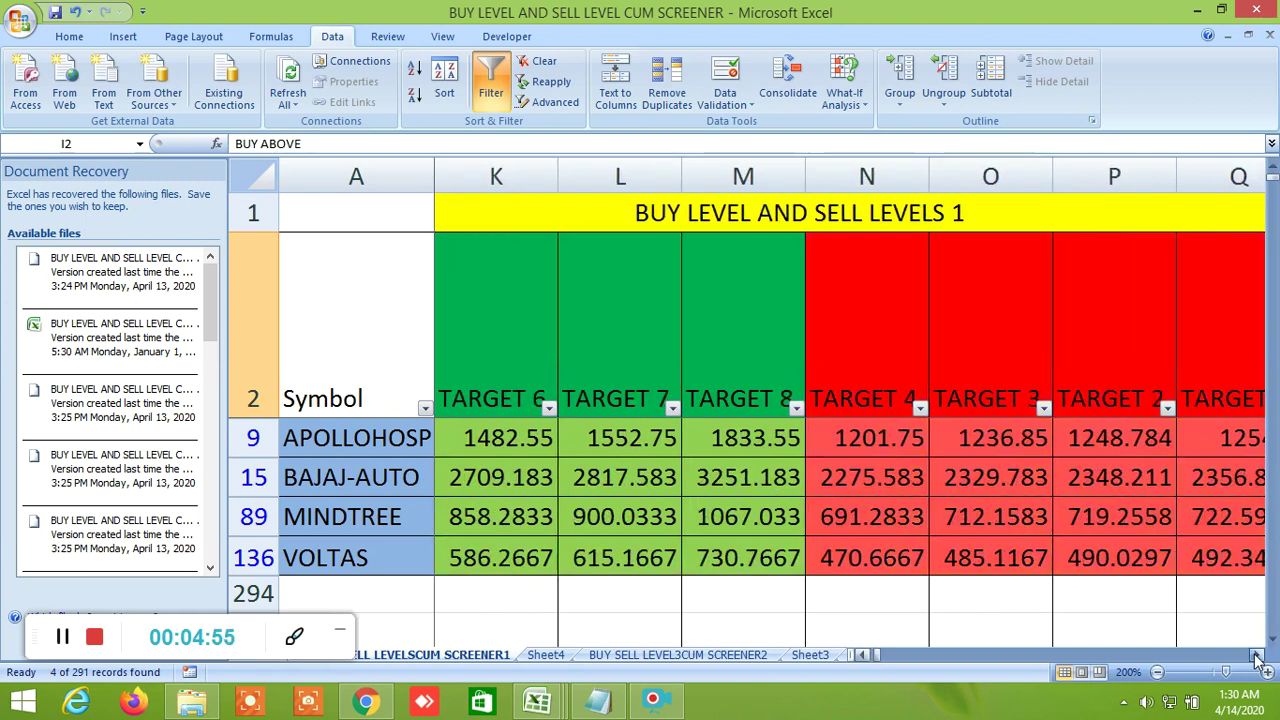
pyautogui.click(1257, 655)
pyautogui.click(1257, 655)
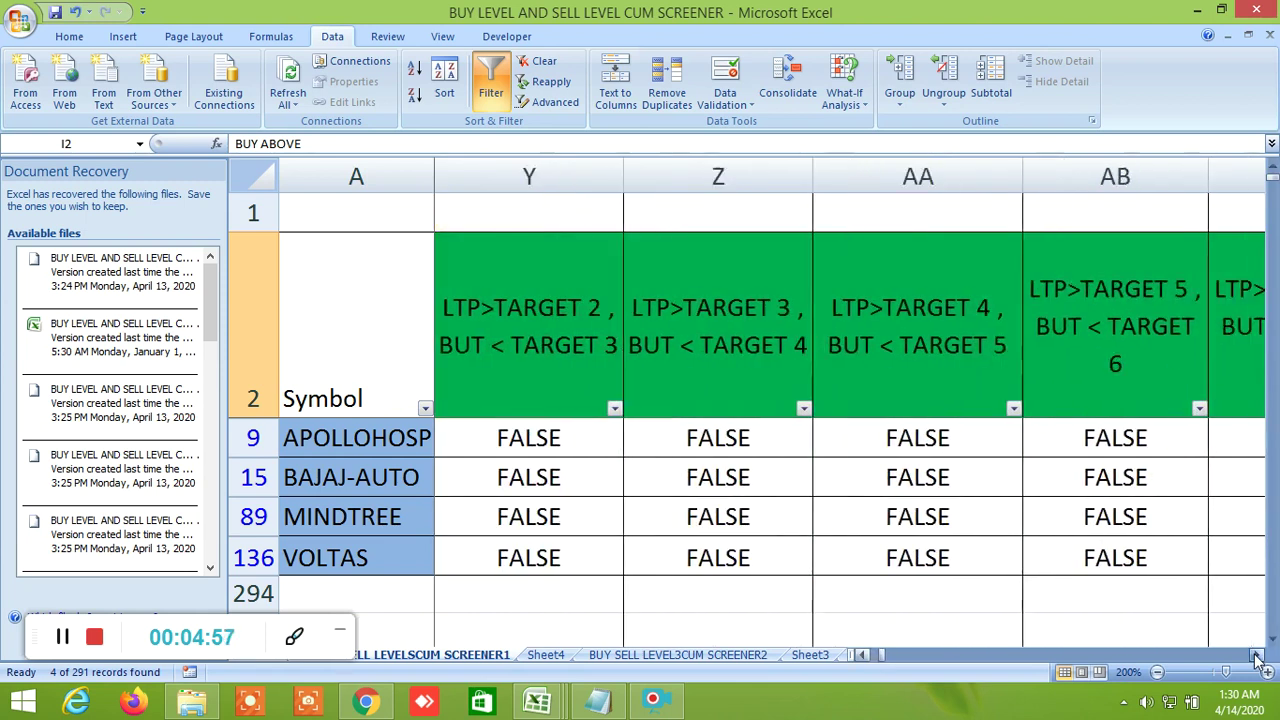
pyautogui.click(1257, 655)
pyautogui.click(1257, 655)
pyautogui.click(1257, 655)
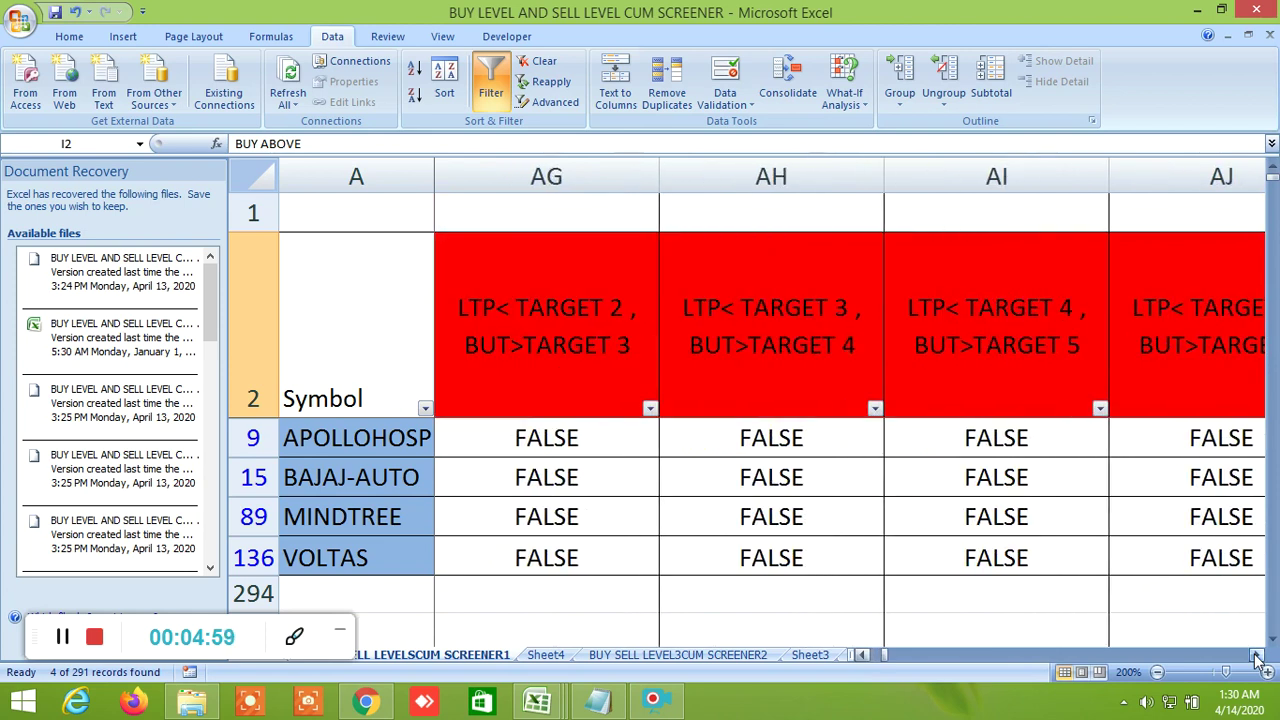
pyautogui.click(1257, 655)
pyautogui.click(1257, 655)
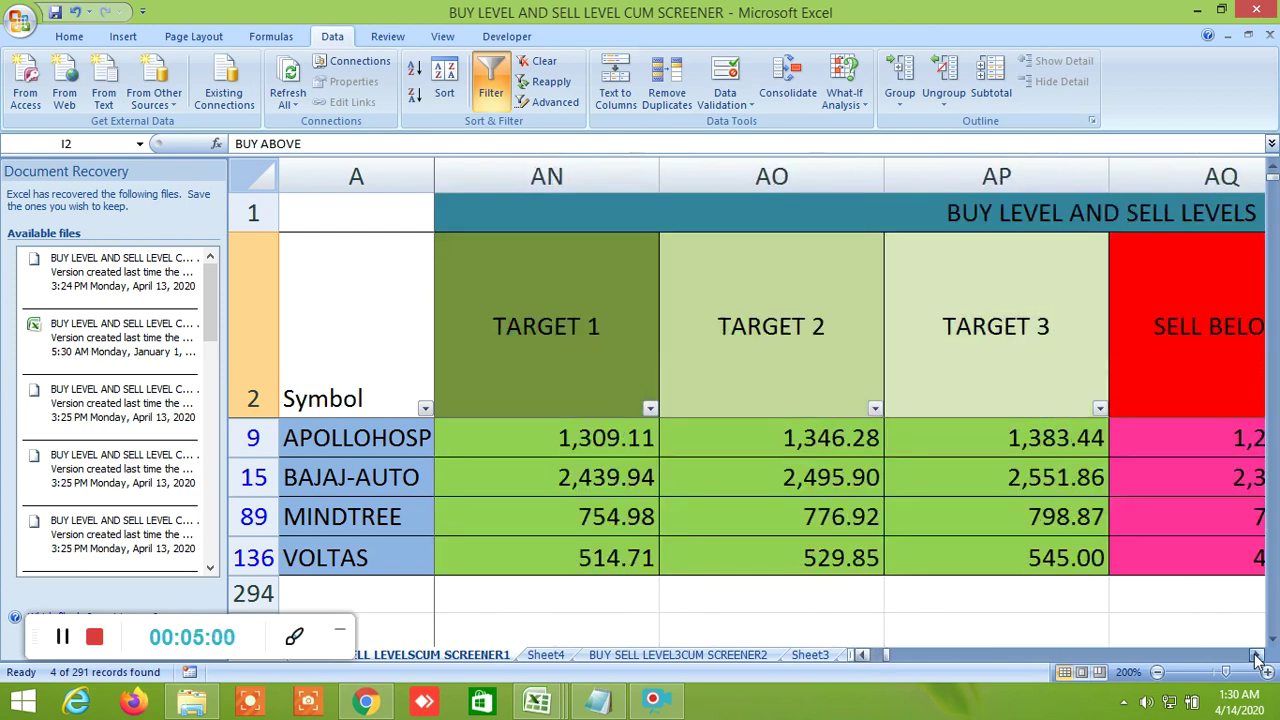
# Examine the BUY ABOVE and SELL BELOW levels with their targets in the BUY LEVEL AND SELL LEVELS 2 section.
pyautogui.click(859, 655)
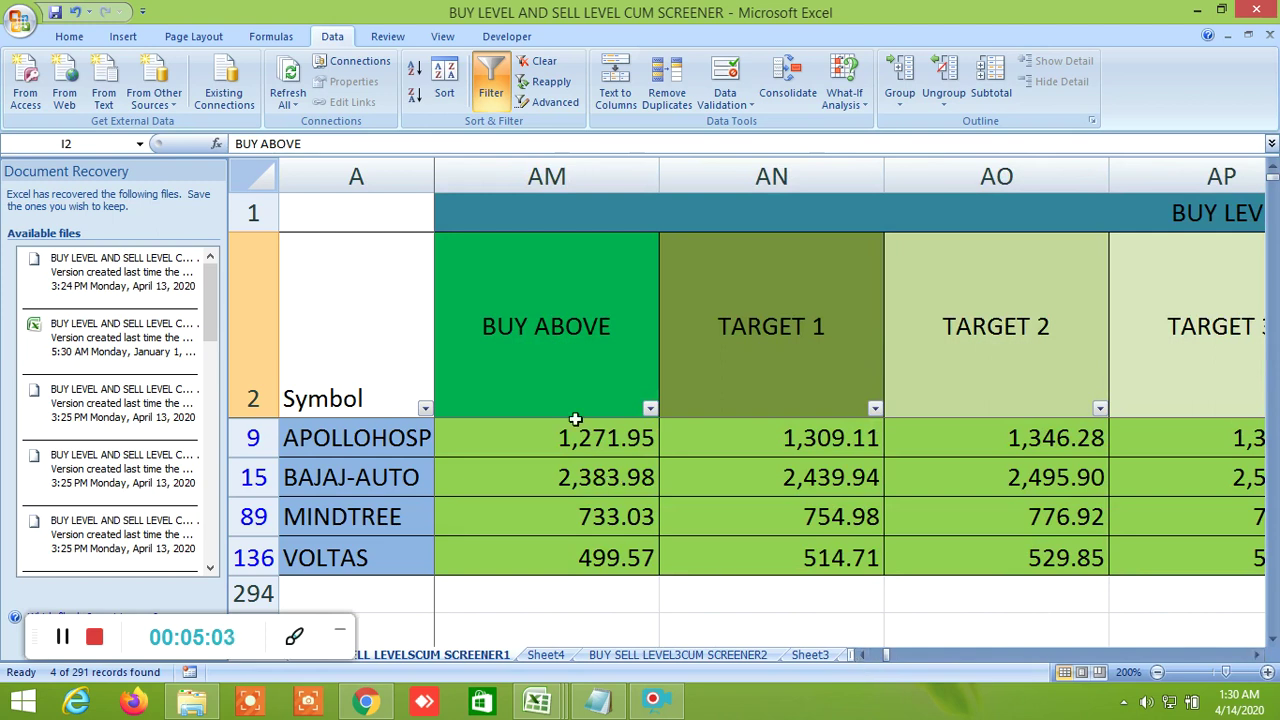
pyautogui.click(1258, 655)
pyautogui.click(1258, 655)
pyautogui.click(1258, 655)
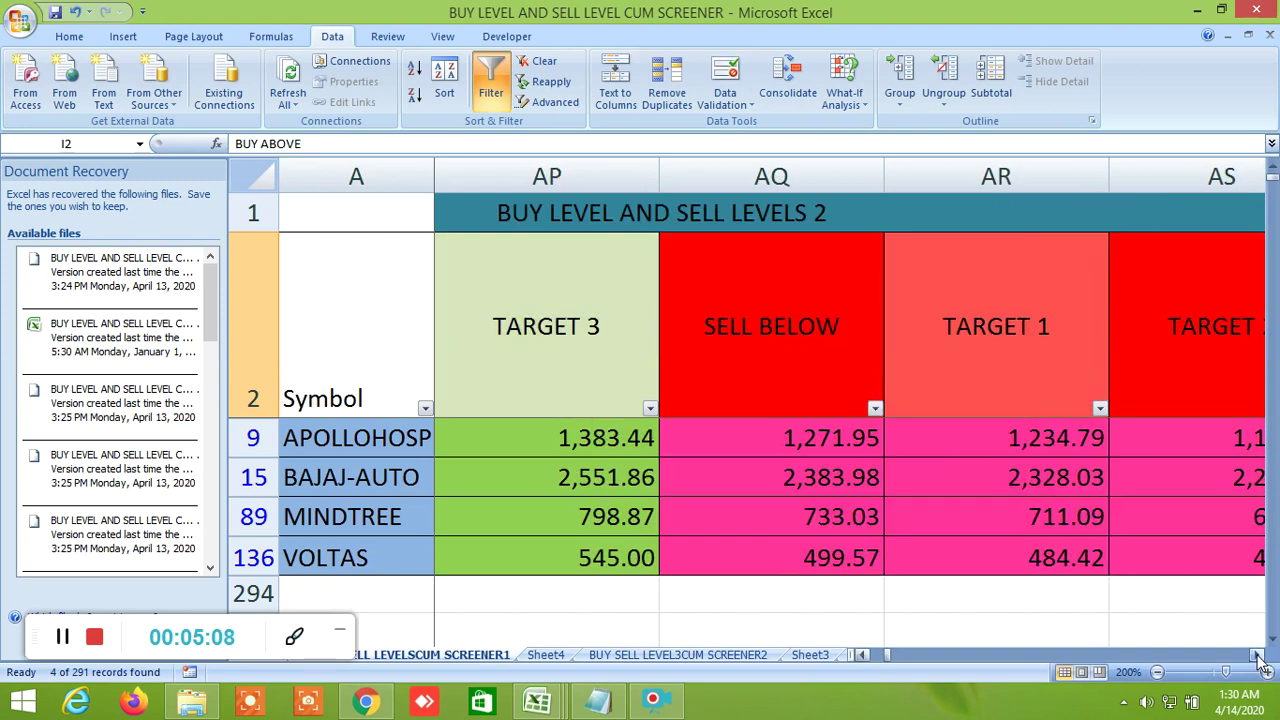
pyautogui.click(1258, 655)
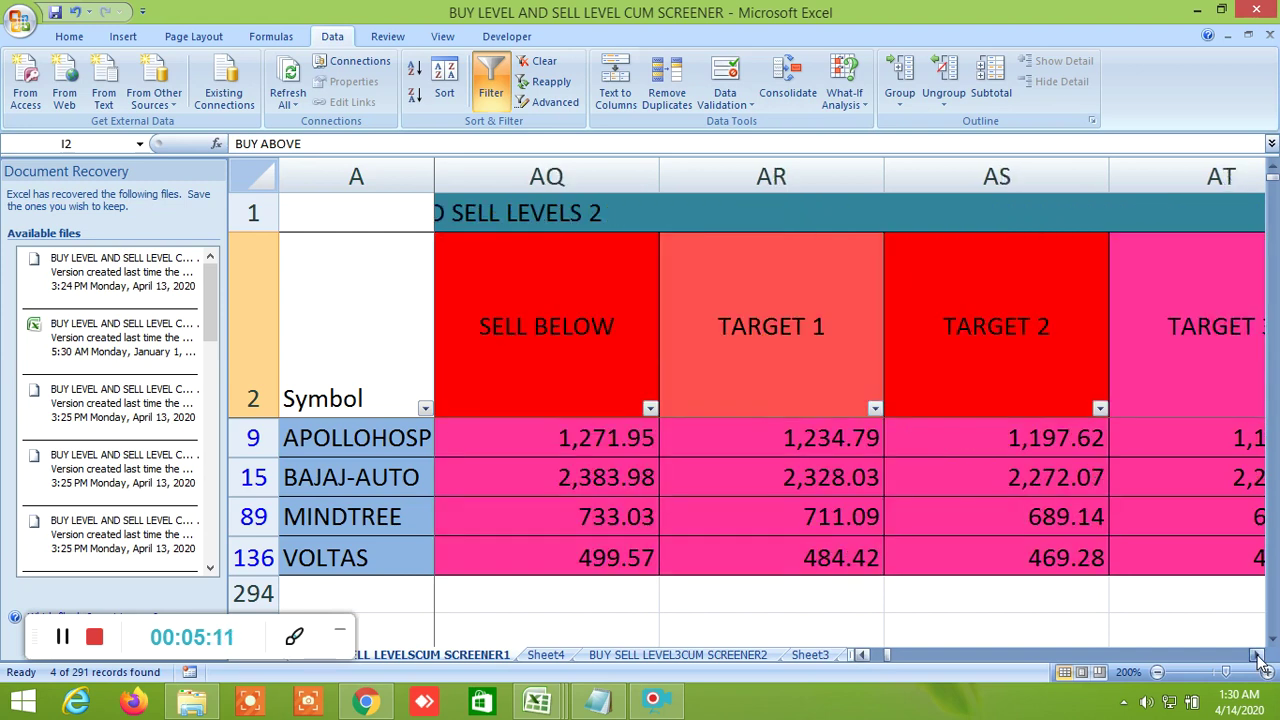
# Examine the BUY LEVEL AND SELL LEVELS 3 section, selecting the R1 header in EN2 and the S1 header in EU2.
pyautogui.click(1258, 655)
pyautogui.click(1258, 655)
pyautogui.click(1258, 655)
pyautogui.moveTo(1258, 655); pyautogui.dragTo(1258, 655)
pyautogui.click(474, 300)
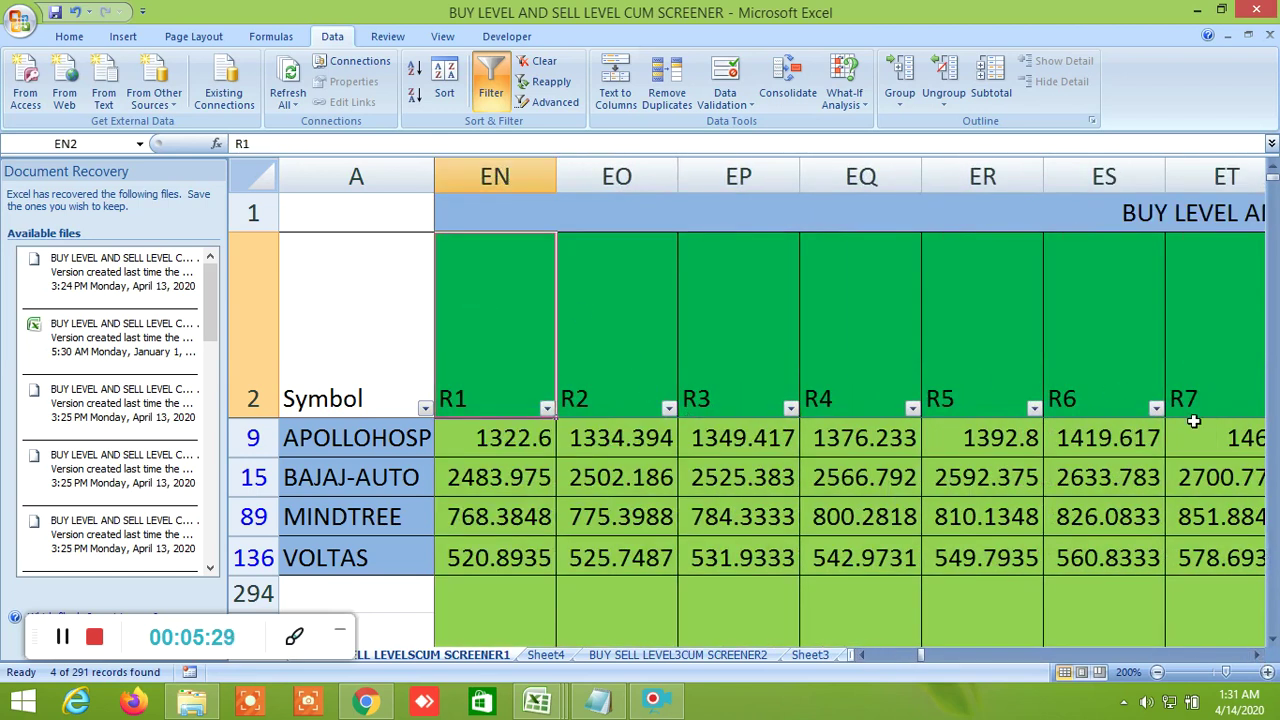
pyautogui.moveTo(1258, 655); pyautogui.dragTo(1258, 655)
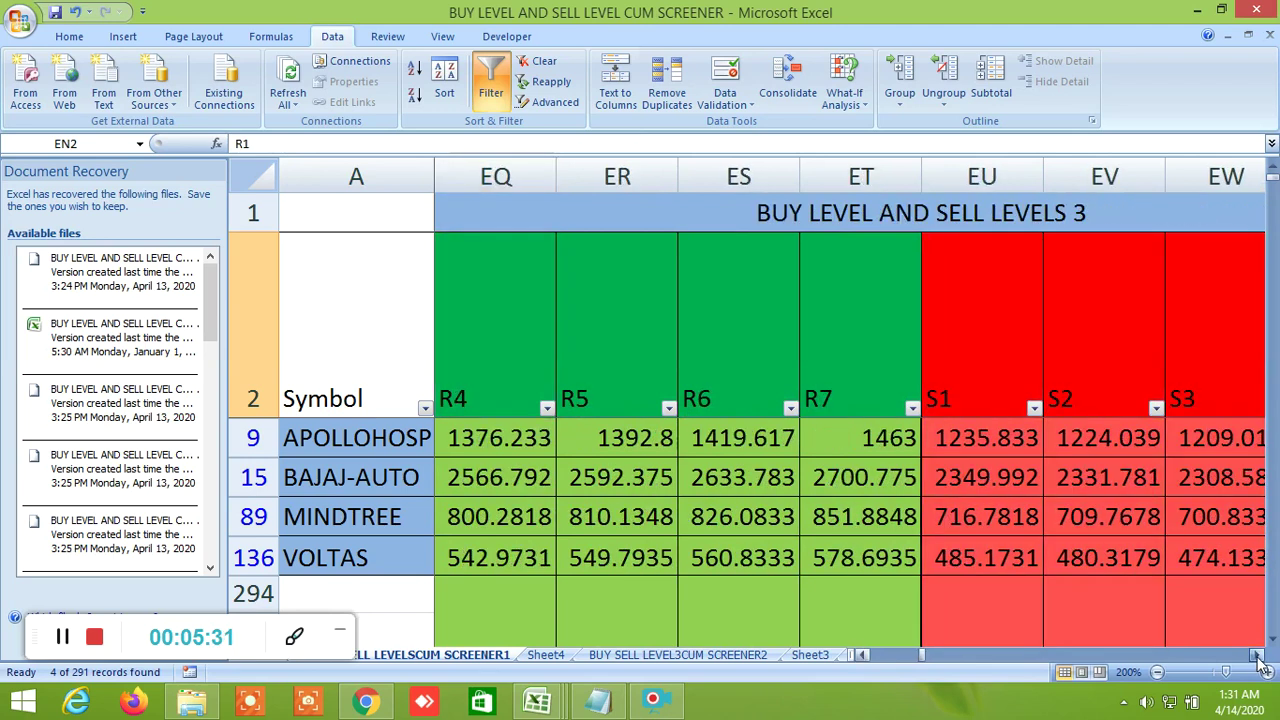
pyautogui.click(1013, 334)
# Review the PIVOT POINT section and the columns beyond it, through to the LINEAR REGRESSION 30, 15 and 5 columns.
pyautogui.moveTo(1258, 655); pyautogui.dragTo(1258, 655)
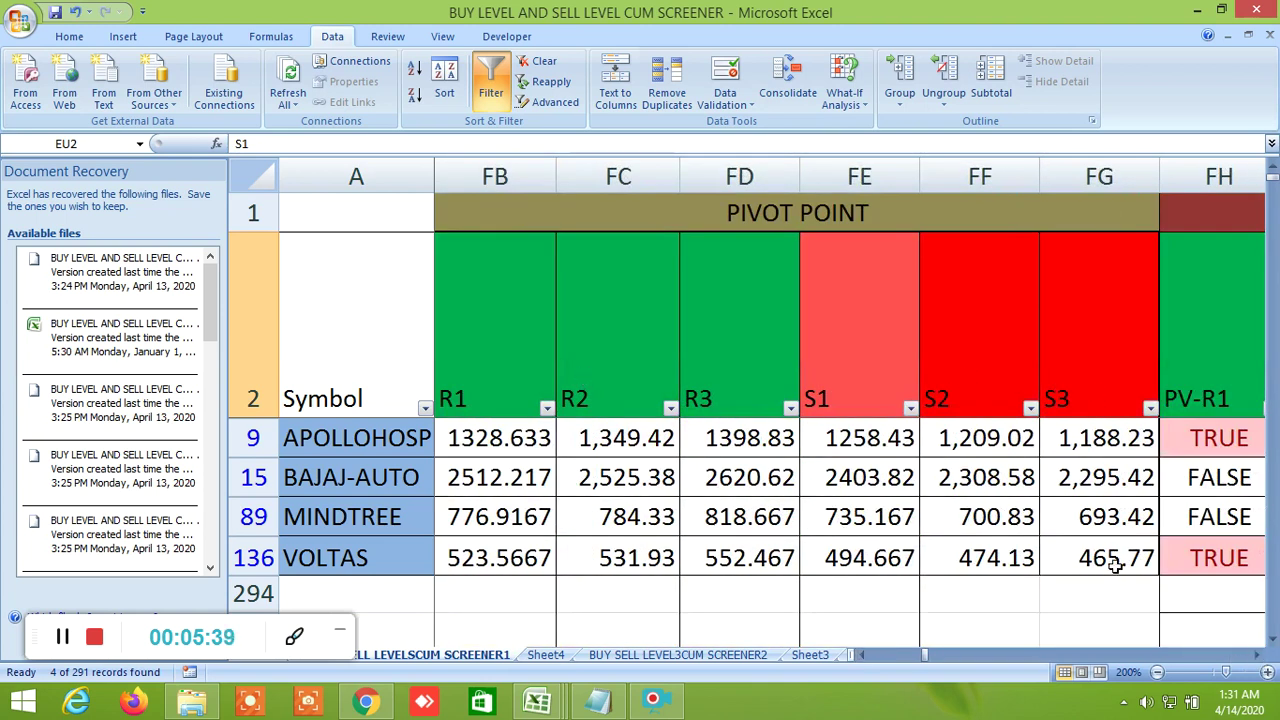
pyautogui.moveTo(1258, 655); pyautogui.dragTo(1258, 657)
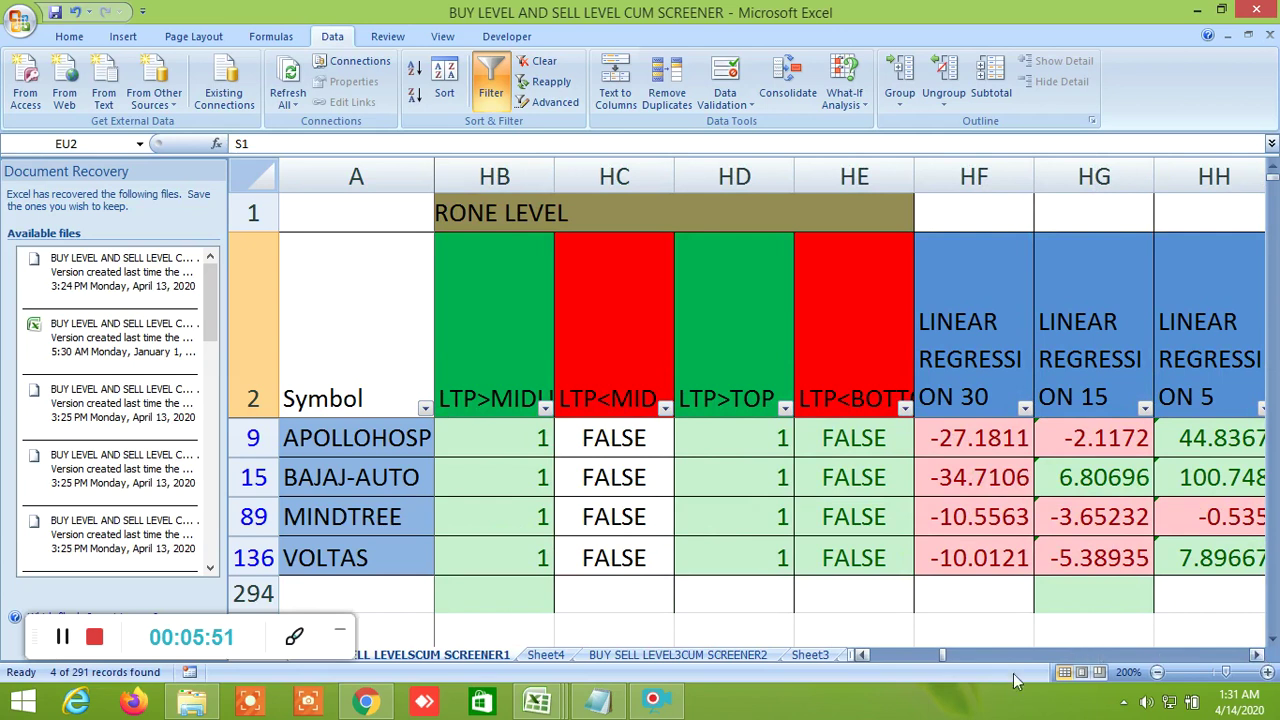
# Review the TIRONE LEVEL and GANN ANGLES columns through to the 360 DEGREE PRICE ANALYSIS UPSIDE FIRST CYCLE section.
pyautogui.moveTo(867, 654); pyautogui.dragTo(867, 654)
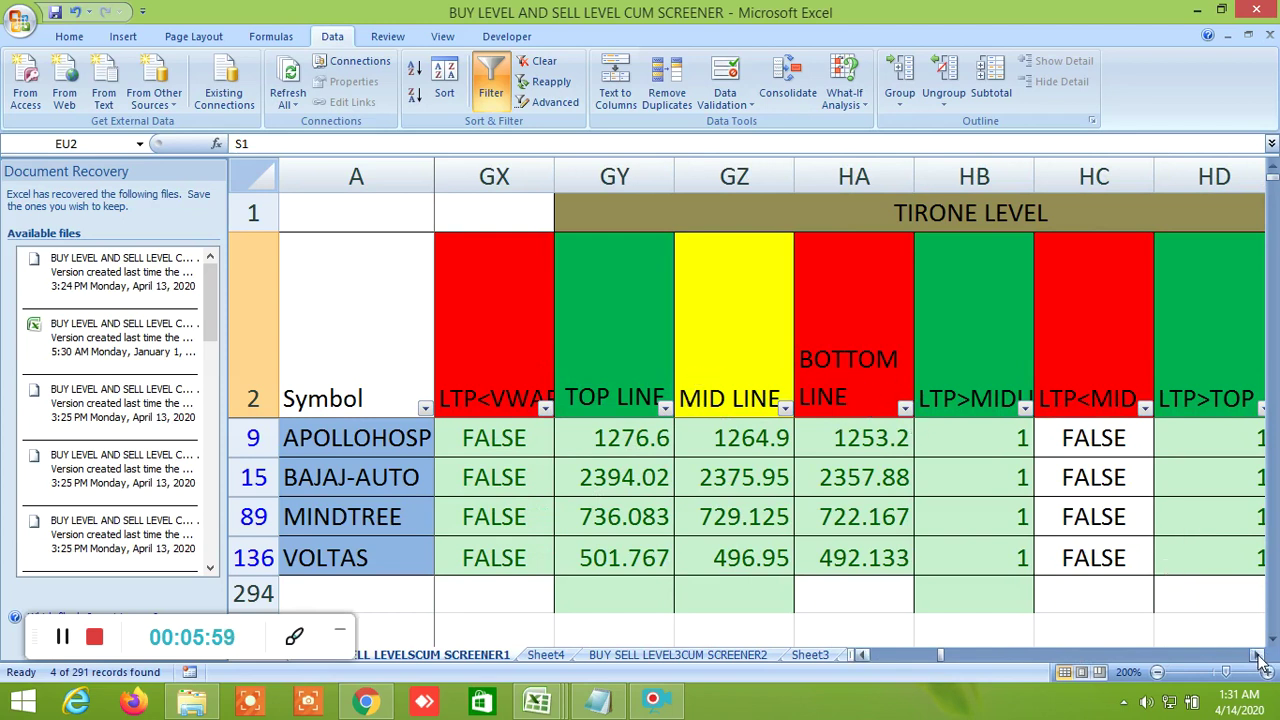
pyautogui.moveTo(1258, 655); pyautogui.dragTo(1258, 658)
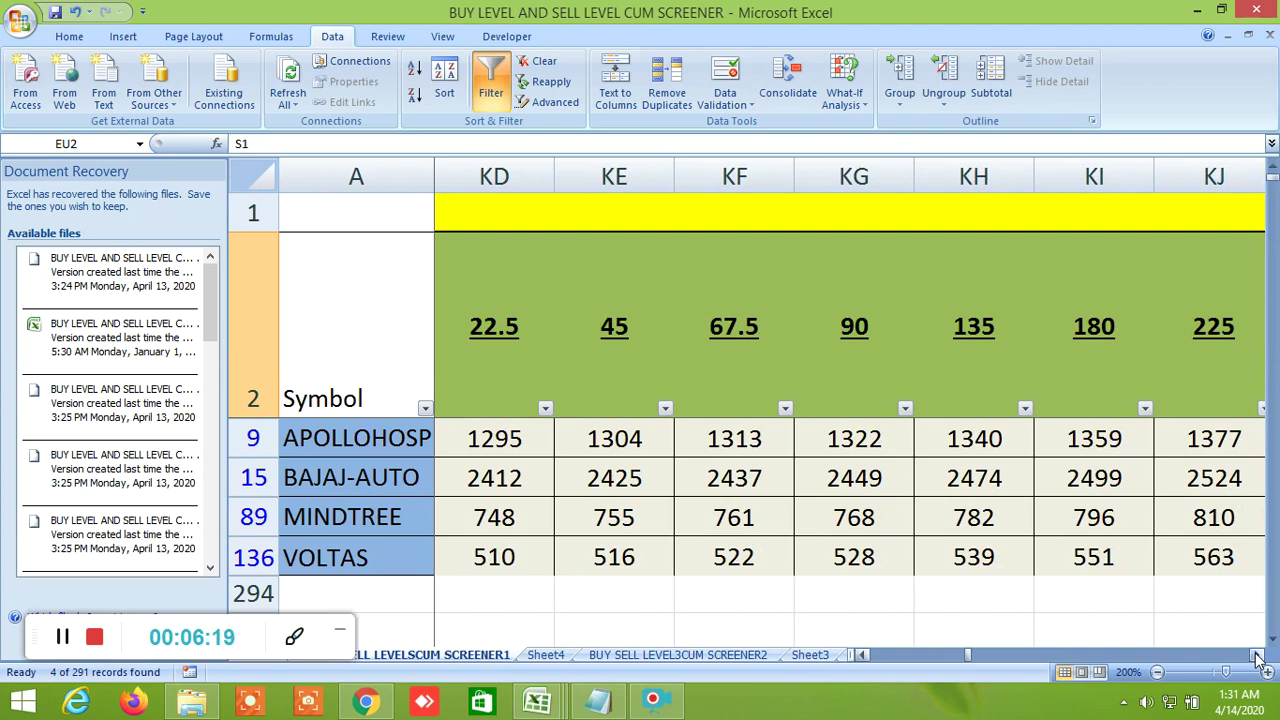
pyautogui.moveTo(1258, 658); pyautogui.dragTo(1258, 658)
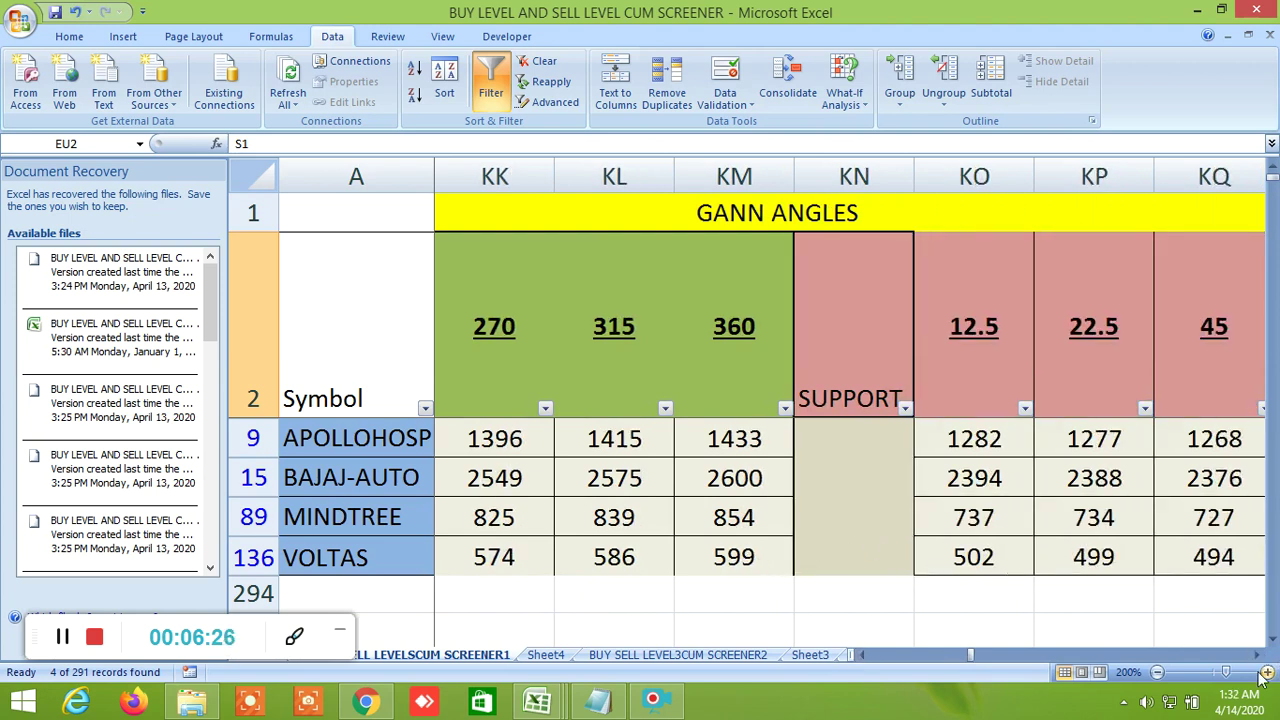
pyautogui.click(1257, 655)
pyautogui.moveTo(1258, 658); pyautogui.dragTo(1262, 662)
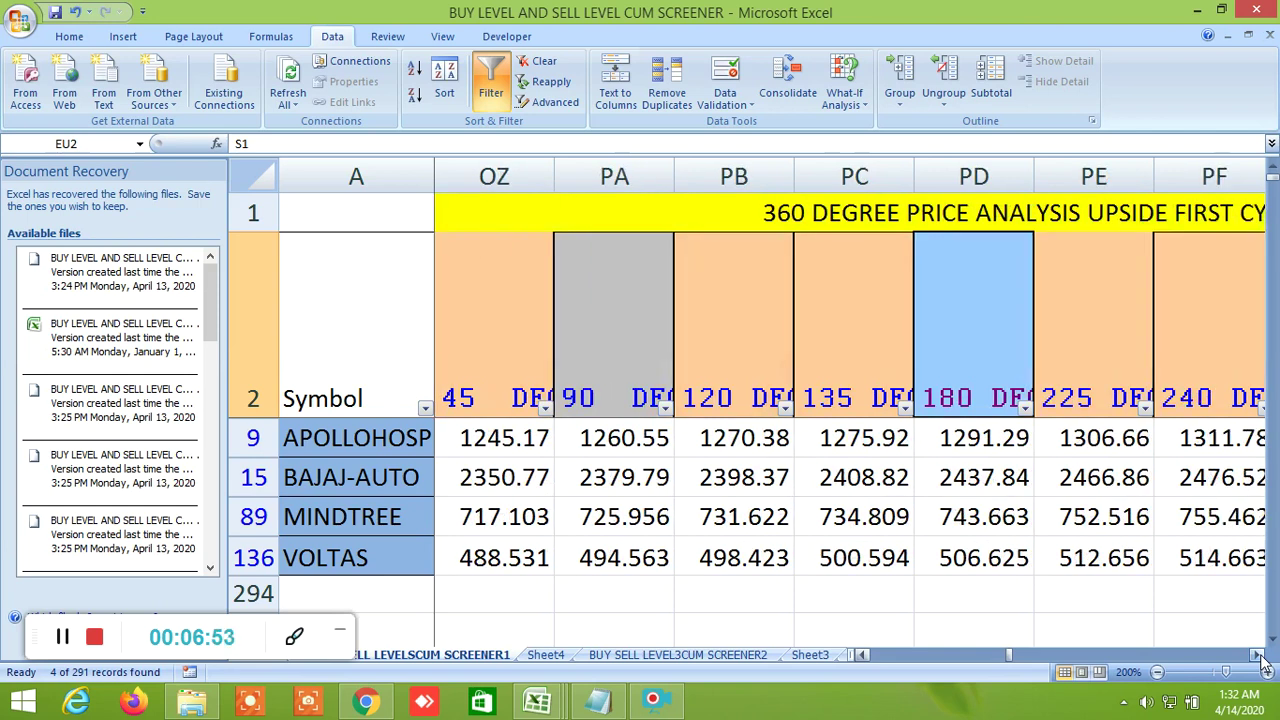
# Examine the 360 DEGREE PRICE ANALYSIS first cycle columns, upside and downside, through to the END OF FIRTST CYCLE column.
pyautogui.click(1258, 655)
pyautogui.click(1258, 655)
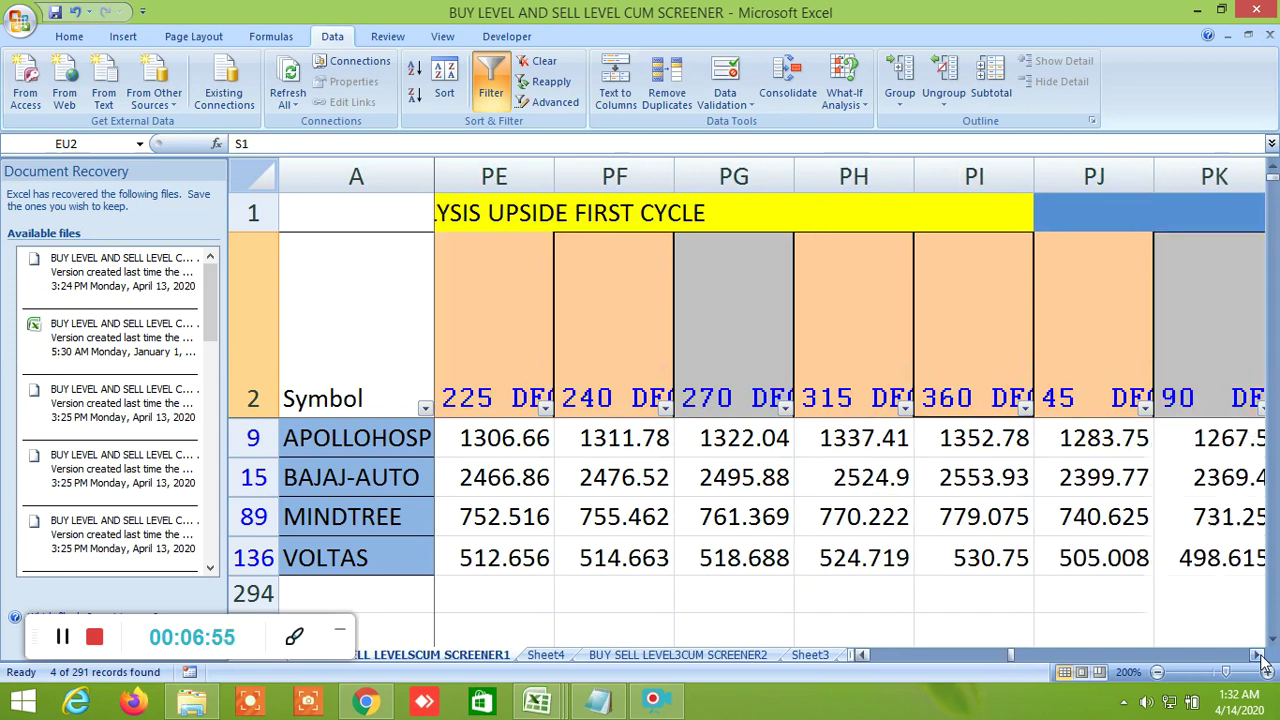
pyautogui.click(1258, 655)
pyautogui.click(1258, 655)
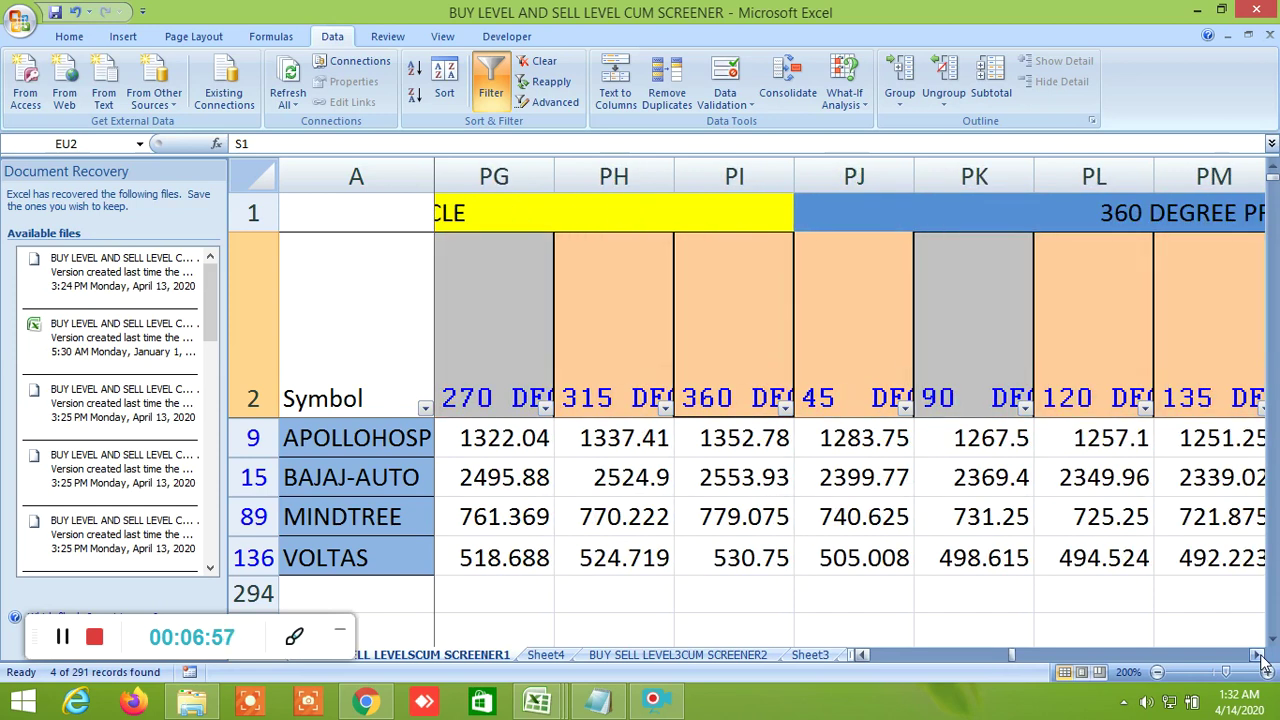
pyautogui.click(1258, 655)
pyautogui.click(1258, 655)
pyautogui.click(1258, 655)
pyautogui.click(1258, 655)
pyautogui.click(1258, 655)
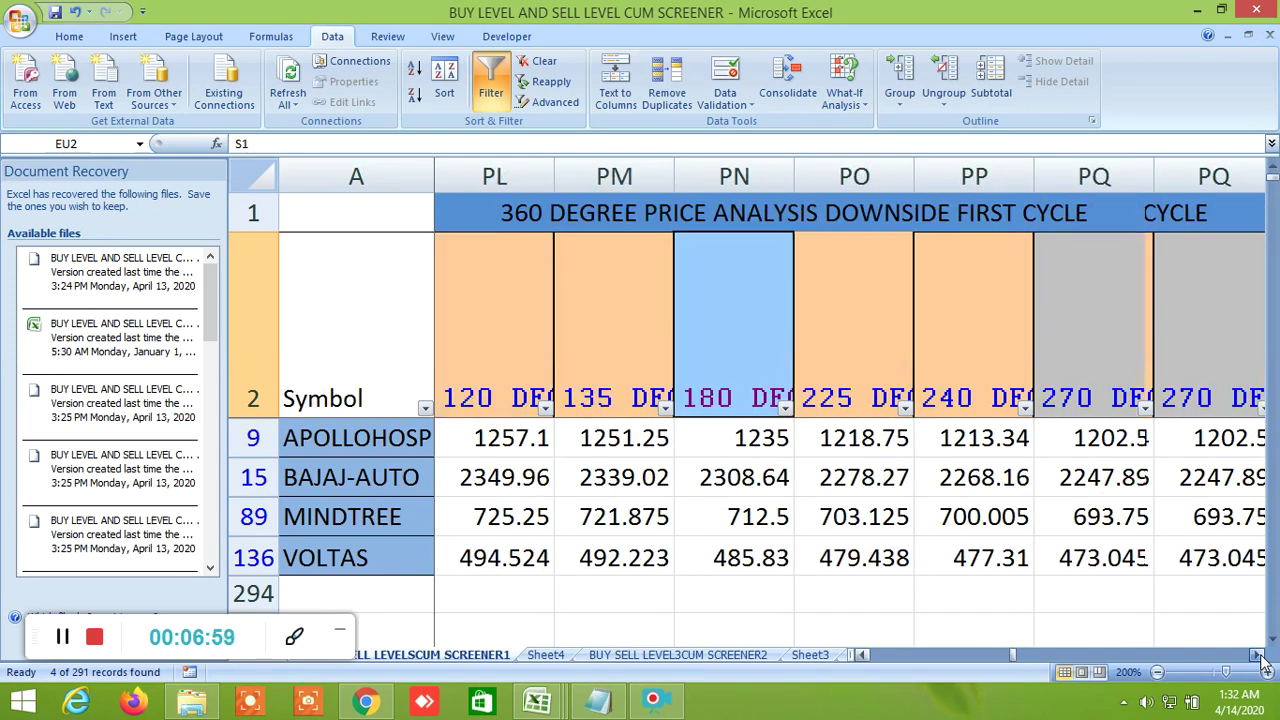
pyautogui.click(1258, 655)
pyautogui.moveTo(1258, 656); pyautogui.dragTo(1258, 656)
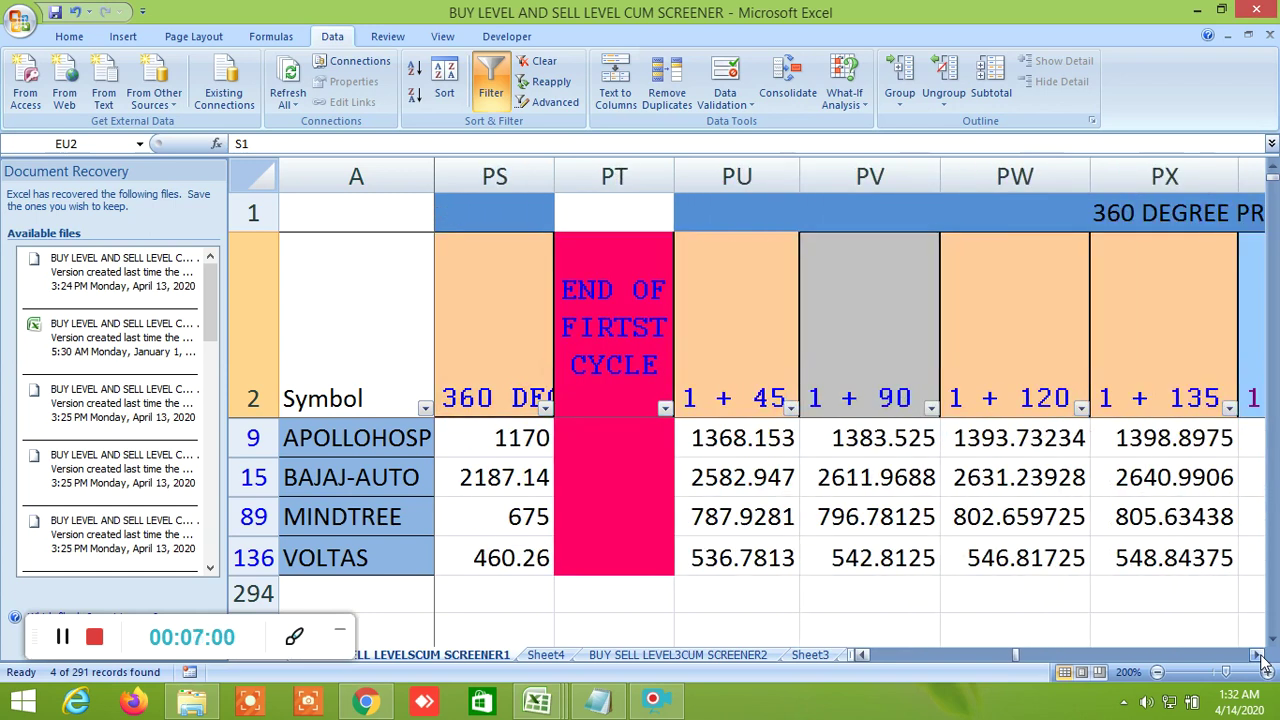
# Examine the second cycle upside and downside columns of the 360 DEGREE PRICE ANALYSIS, through to END OF SECOND CYCLE.
pyautogui.click(1258, 655)
pyautogui.click(1258, 655)
pyautogui.click(1258, 655)
pyautogui.click(1258, 655)
pyautogui.click(1258, 655)
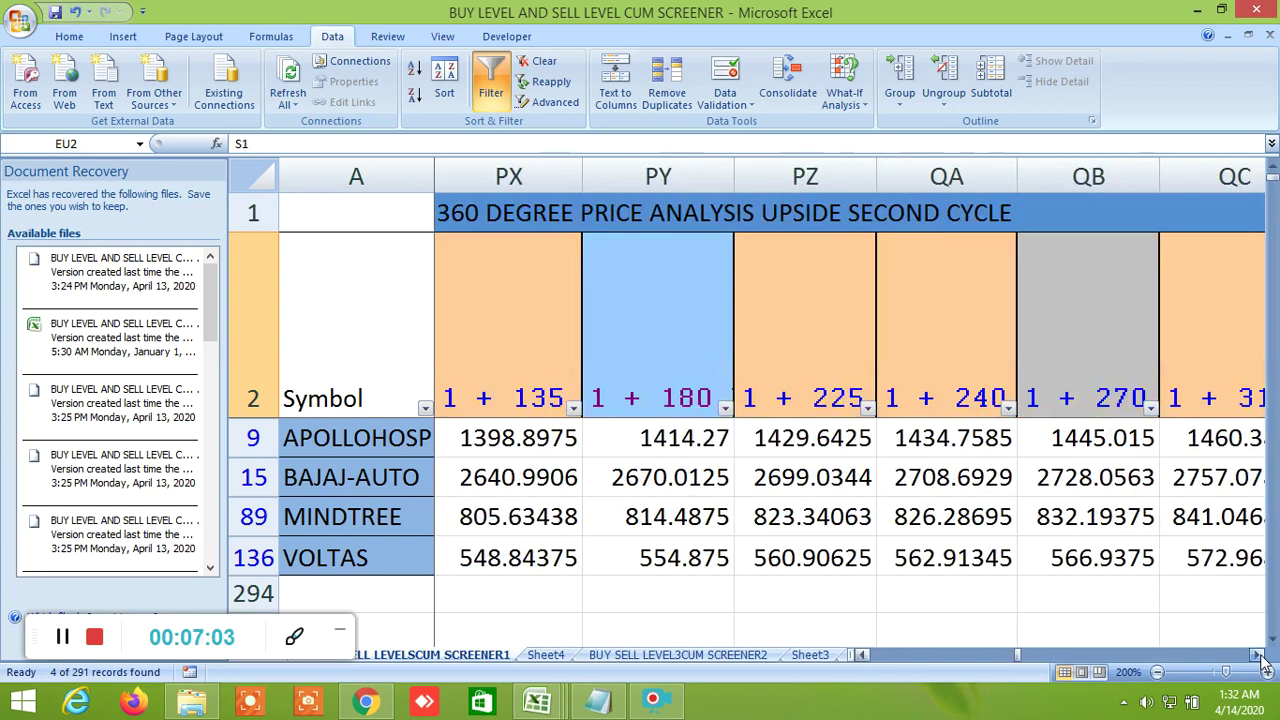
pyautogui.click(1258, 655)
pyautogui.click(1258, 655)
pyautogui.click(1258, 655)
pyautogui.click(1258, 655)
pyautogui.click(1258, 655)
pyautogui.click(1258, 655)
pyautogui.click(1258, 655)
pyautogui.click(1258, 655)
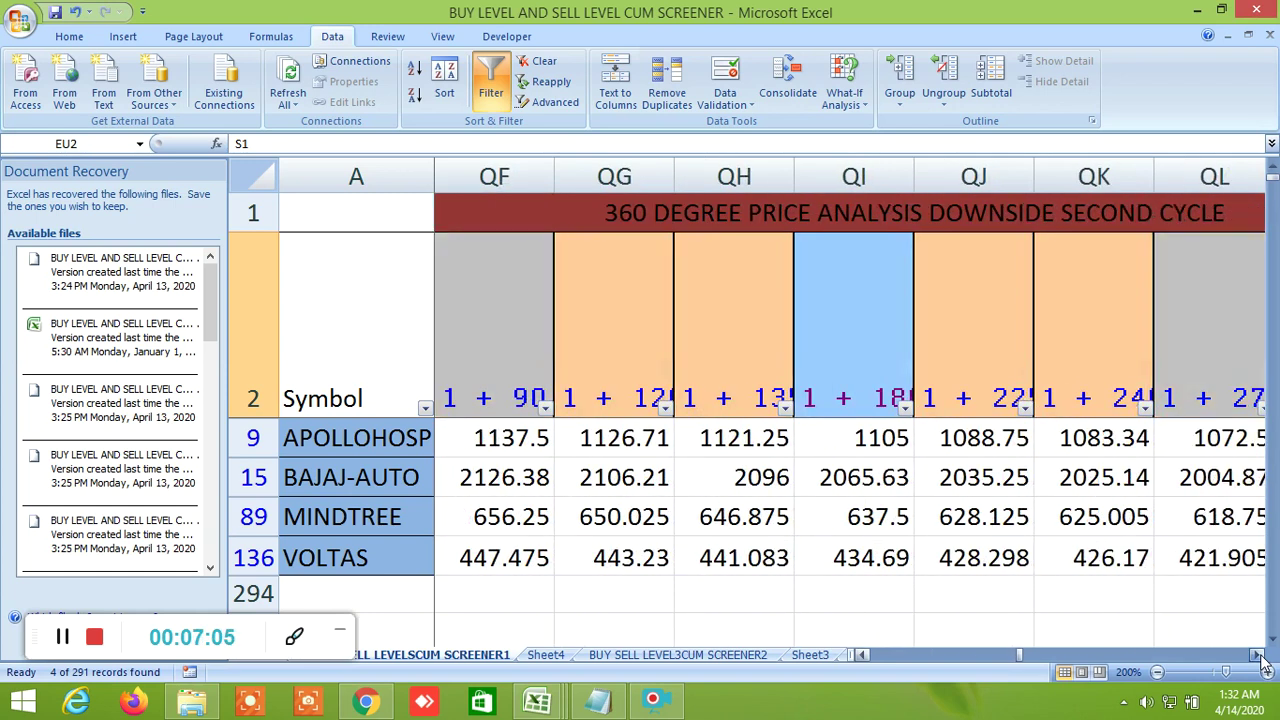
pyautogui.click(1258, 655)
pyautogui.click(1258, 655)
pyautogui.click(1258, 655)
pyautogui.click(1258, 655)
pyautogui.click(1258, 655)
pyautogui.click(1258, 655)
pyautogui.click(1258, 655)
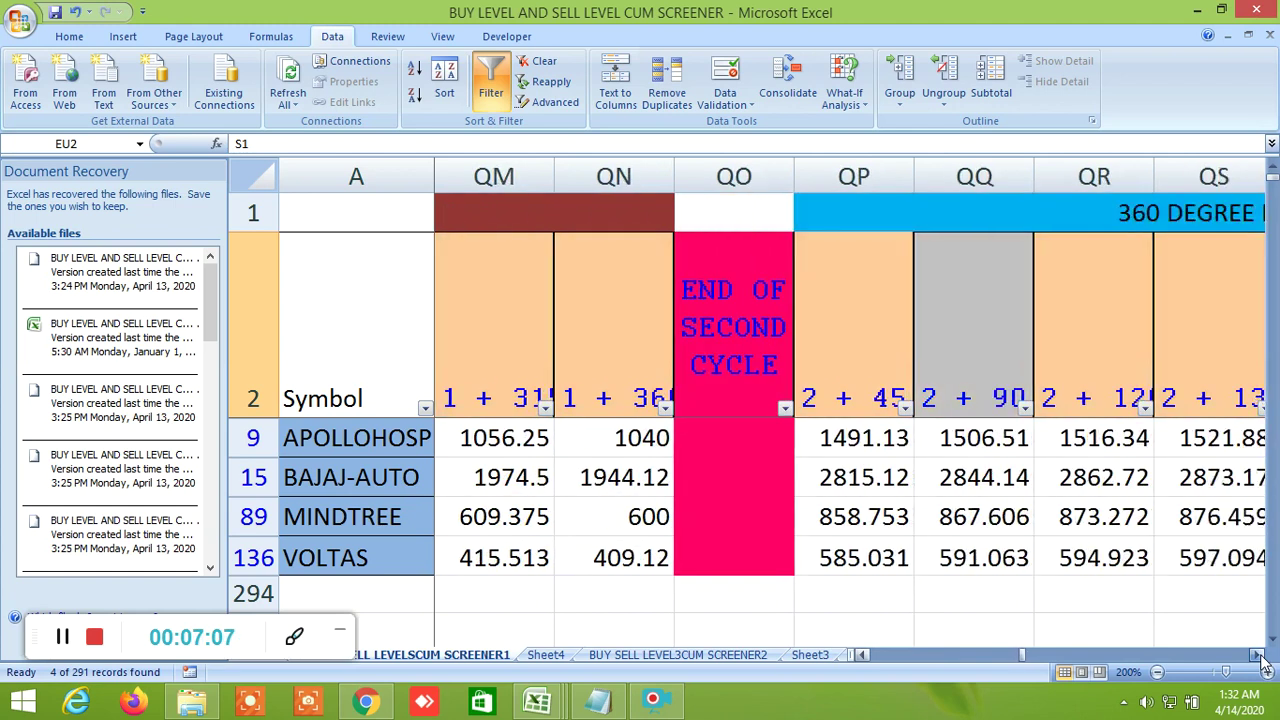
# Examine the third cycle columns of the 360 DEGREE PRICE ANALYSIS, covering both upside and downside.
pyautogui.click(1258, 655)
pyautogui.click(1258, 655)
pyautogui.click(1258, 655)
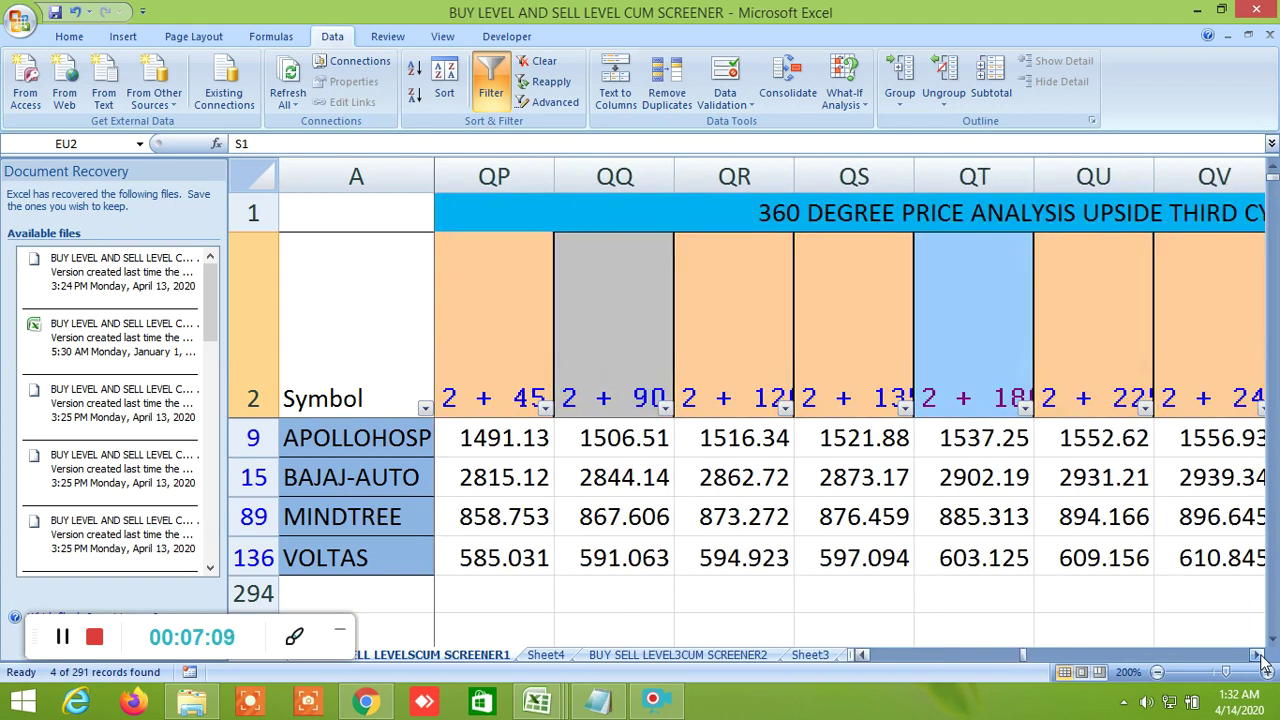
pyautogui.click(1258, 655)
pyautogui.click(1258, 655)
pyautogui.click(1258, 655)
pyautogui.click(1258, 655)
pyautogui.click(1258, 655)
pyautogui.click(1258, 655)
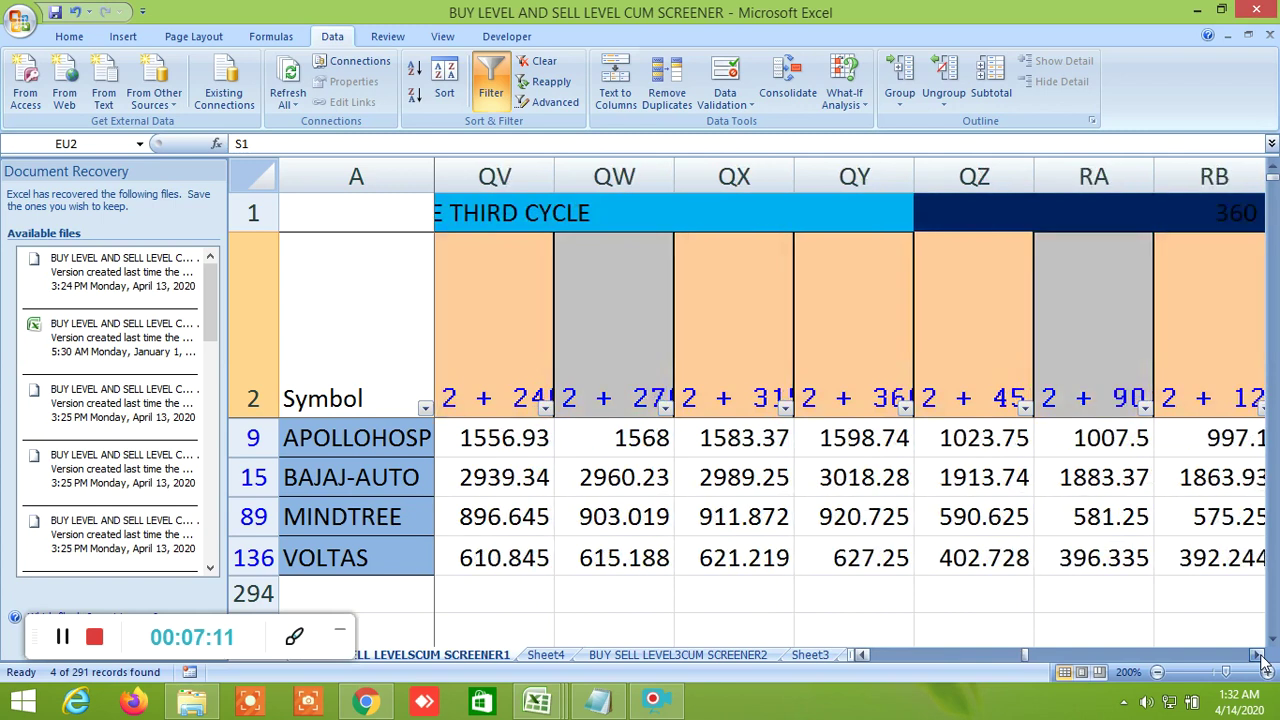
pyautogui.moveTo(1258, 655); pyautogui.dragTo(1258, 655)
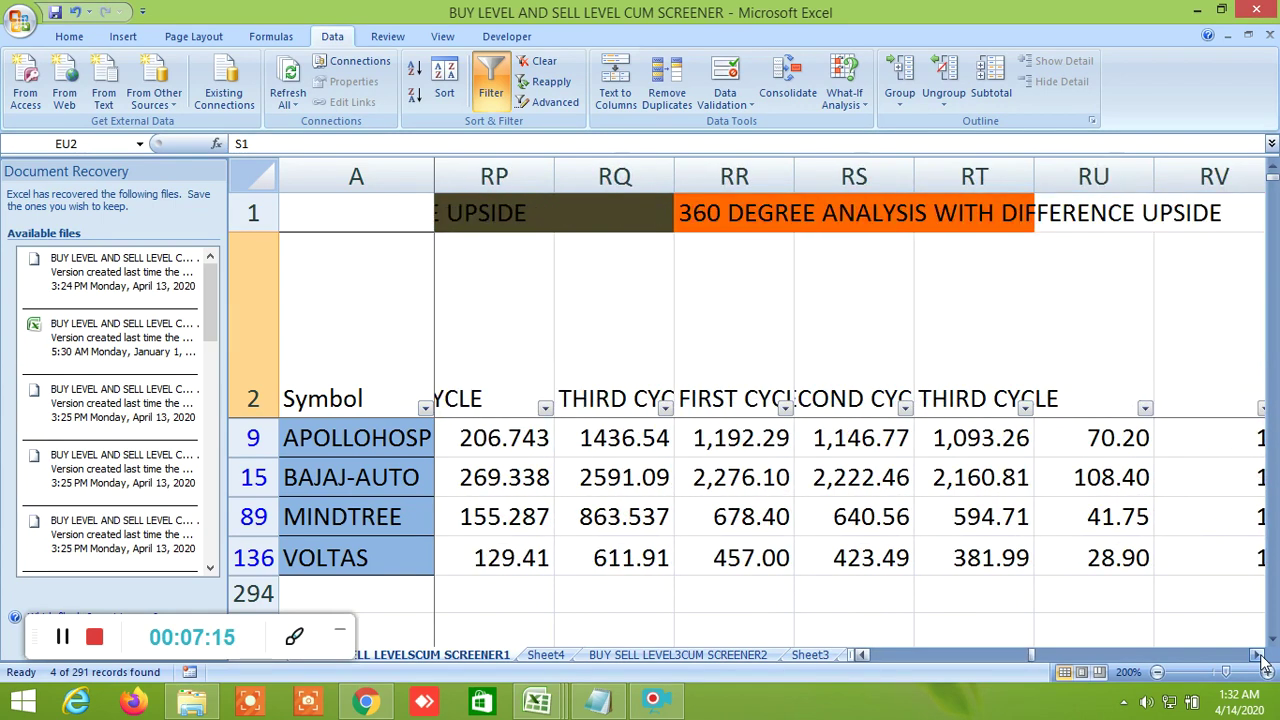
# Review the 360 DEGREE ANALYSIS WITH DIFFERENCE UPSIDE section and the columns beyond it, through to the T11 column.
pyautogui.click(1258, 655)
pyautogui.click(1258, 655)
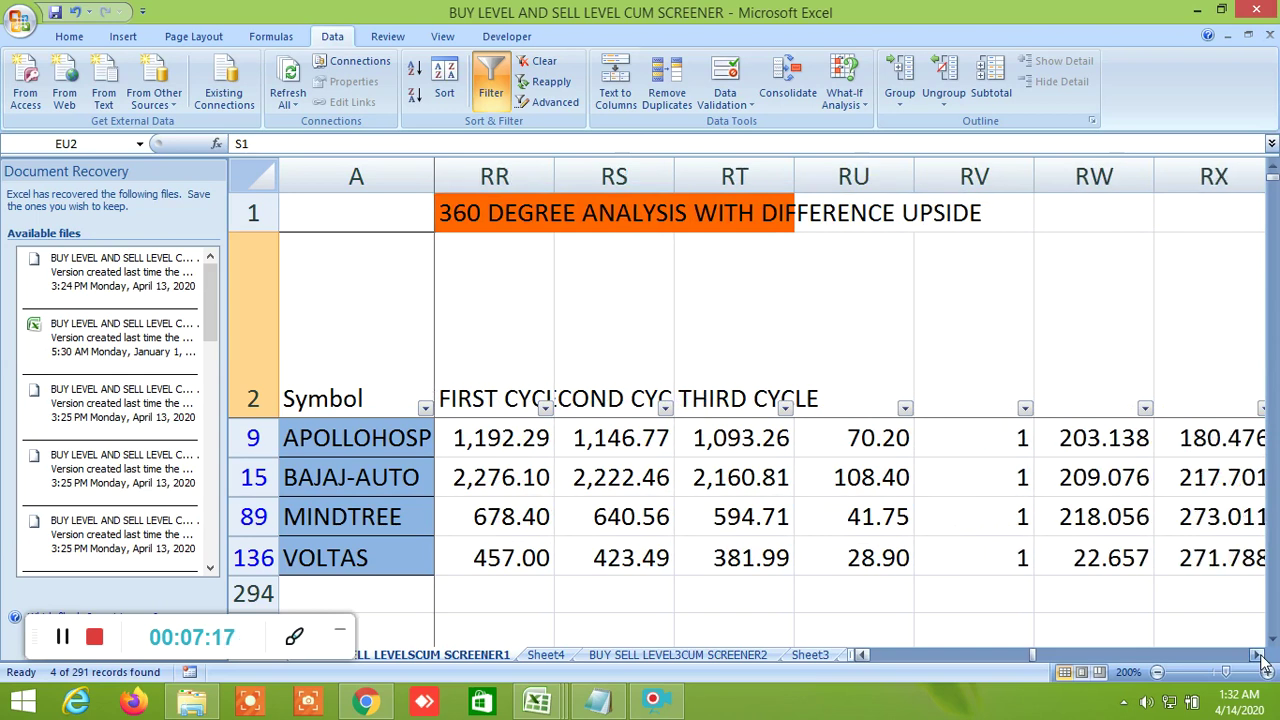
pyautogui.click(1258, 655)
pyautogui.moveTo(1258, 655); pyautogui.dragTo(1258, 655)
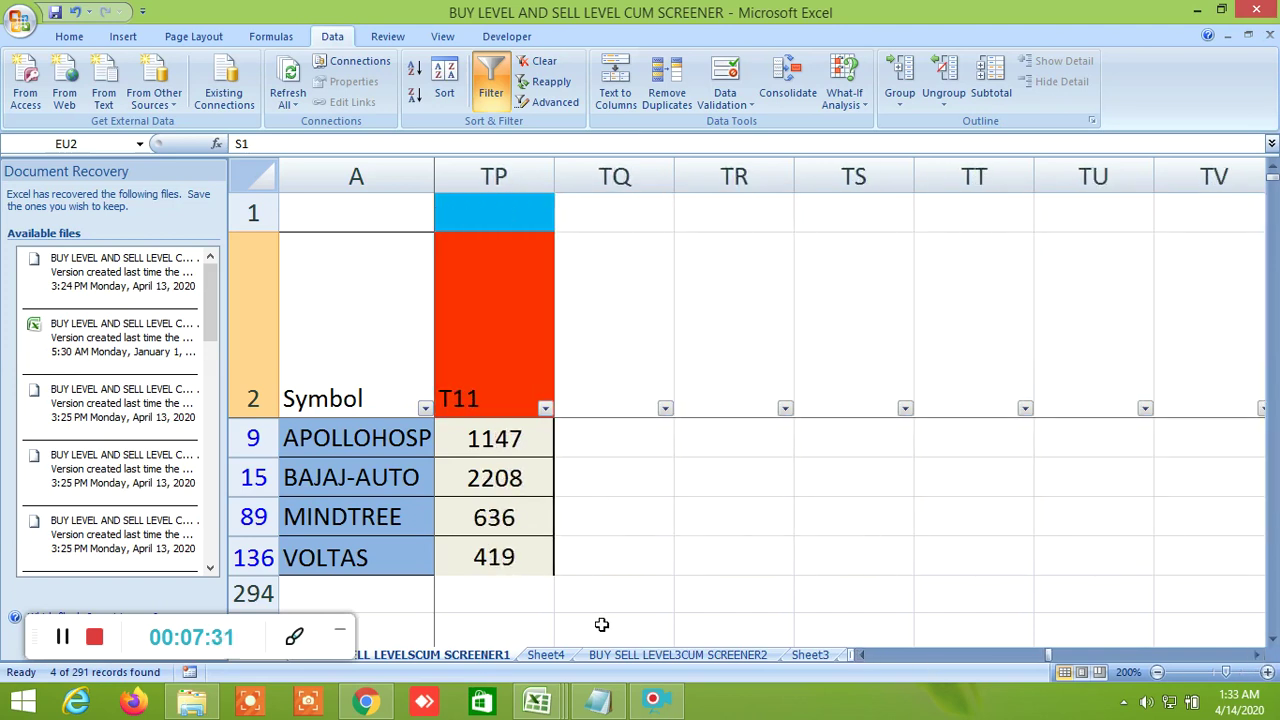
# Turn off the filter to list all symbols and go to the index rows starting at row 150.
pyautogui.moveTo(1049, 653); pyautogui.dragTo(841, 652)
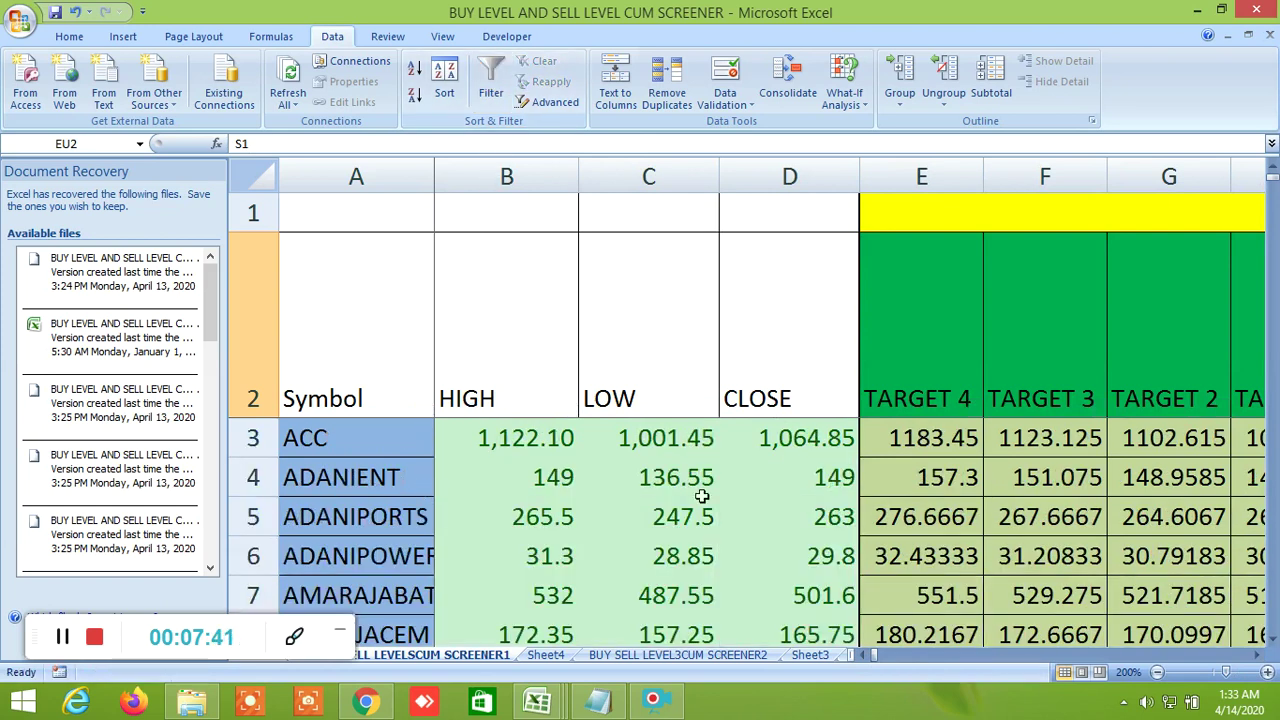
pyautogui.scroll(-20, 1067, 474)
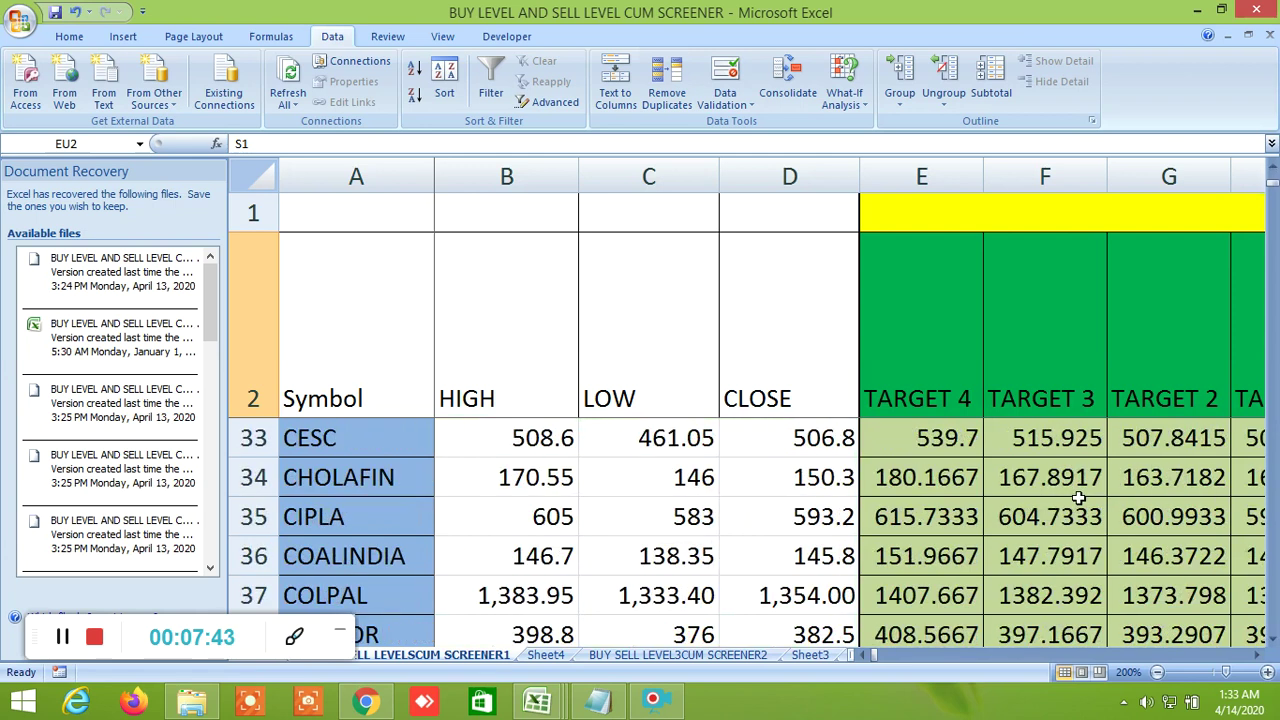
pyautogui.scroll(-20, 1080, 503)
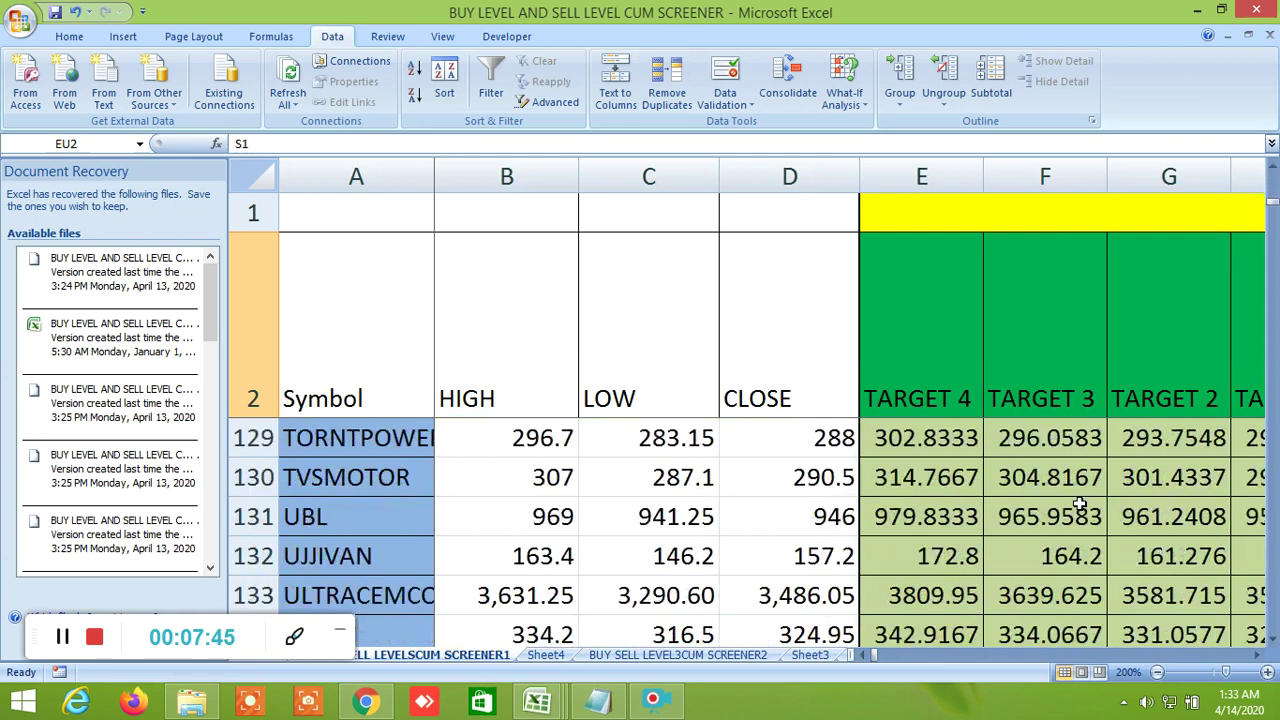
# Examine the BUY ABOVE level and its targets in BUY LEVEL AND SELL LEVELS 1 for the BANKNIFTY and NIFTY rows.
pyautogui.click(1258, 656)
pyautogui.click(1258, 656)
pyautogui.click(1258, 656)
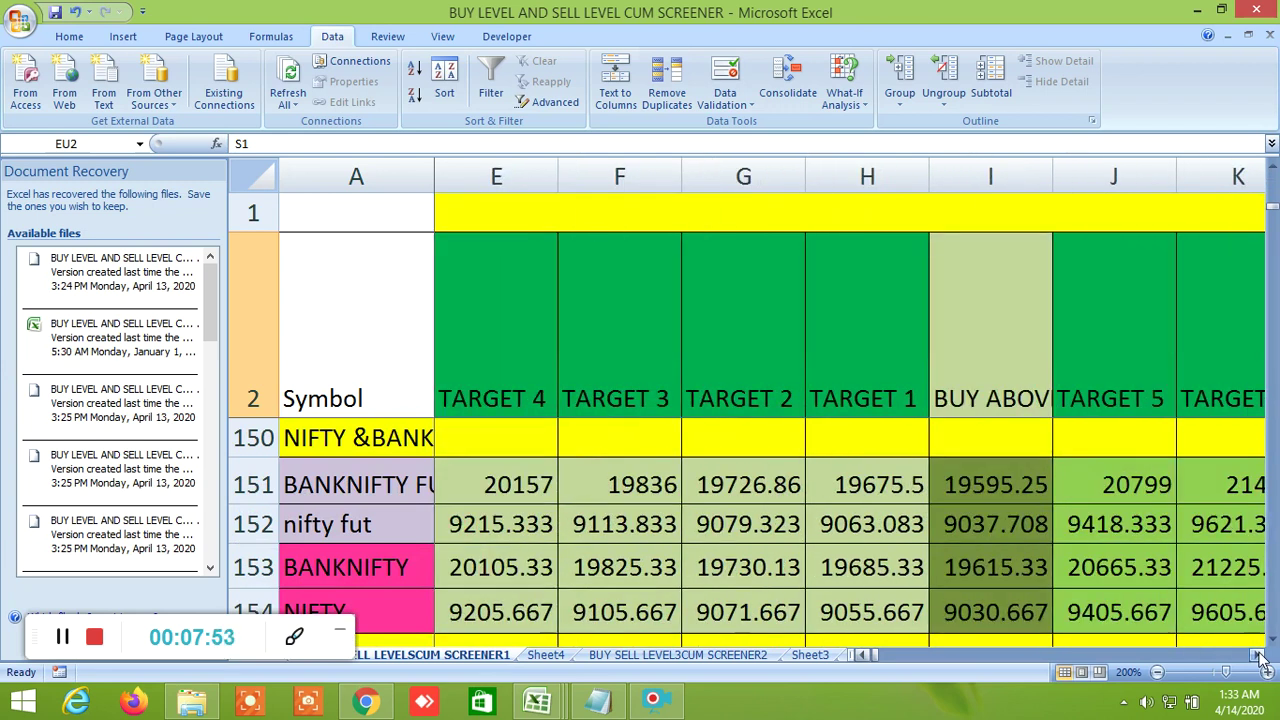
pyautogui.click(1258, 656)
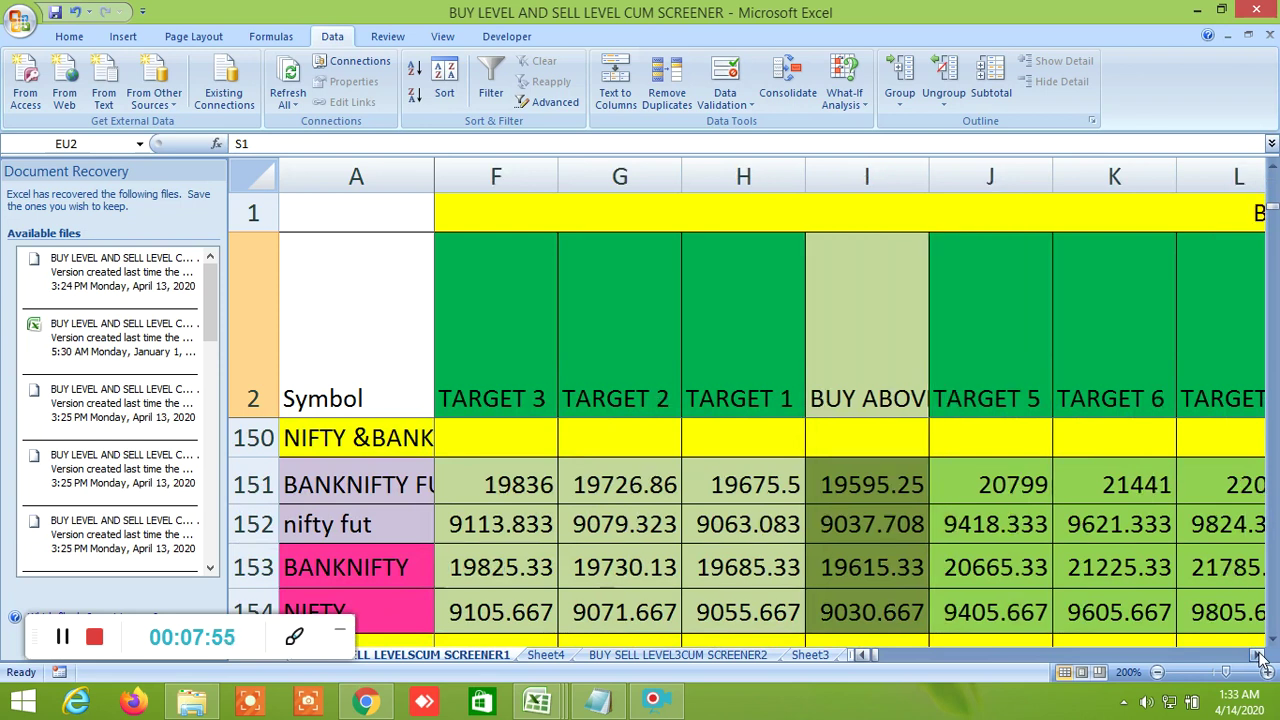
pyautogui.click(1258, 656)
pyautogui.click(1258, 656)
pyautogui.click(1258, 656)
pyautogui.click(1258, 656)
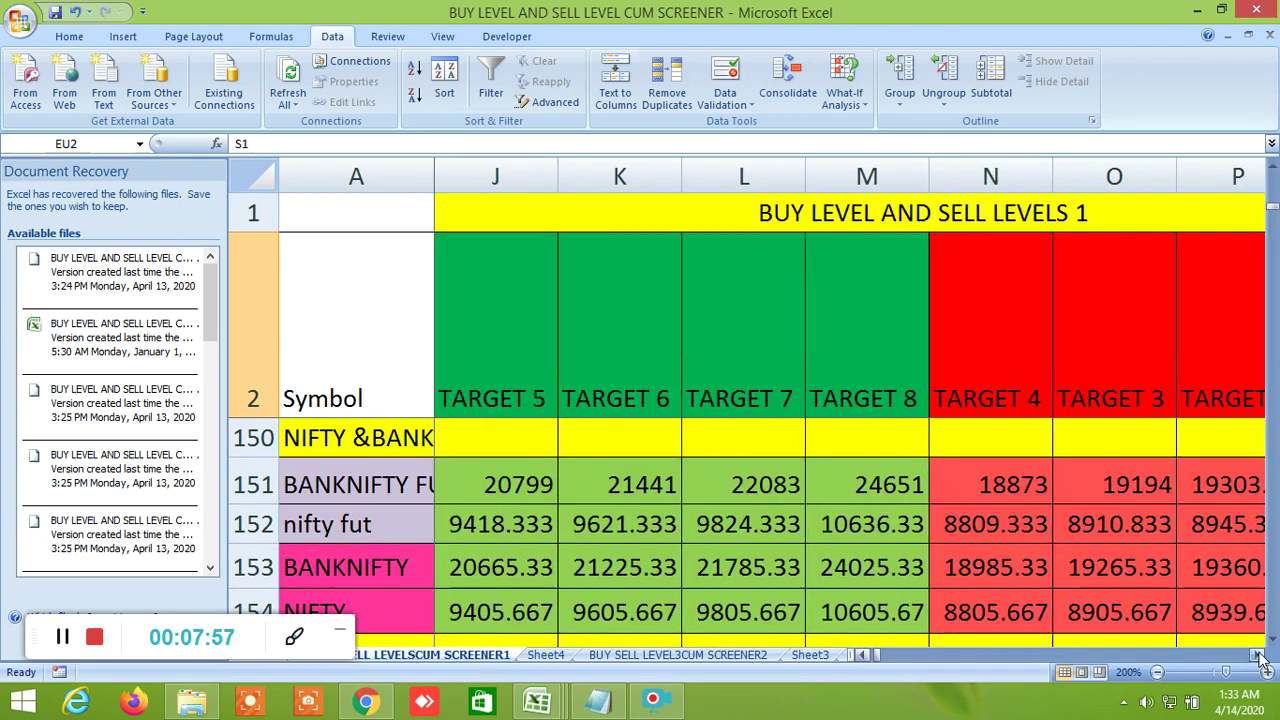
# Examine the Sell below level and its targets in BUY LEVEL AND SELL LEVELS 1 for the BANKNIFTY and NIFTY rows.
pyautogui.click(1258, 656)
pyautogui.click(1258, 656)
pyautogui.click(1258, 656)
pyautogui.click(1258, 656)
pyautogui.click(1258, 656)
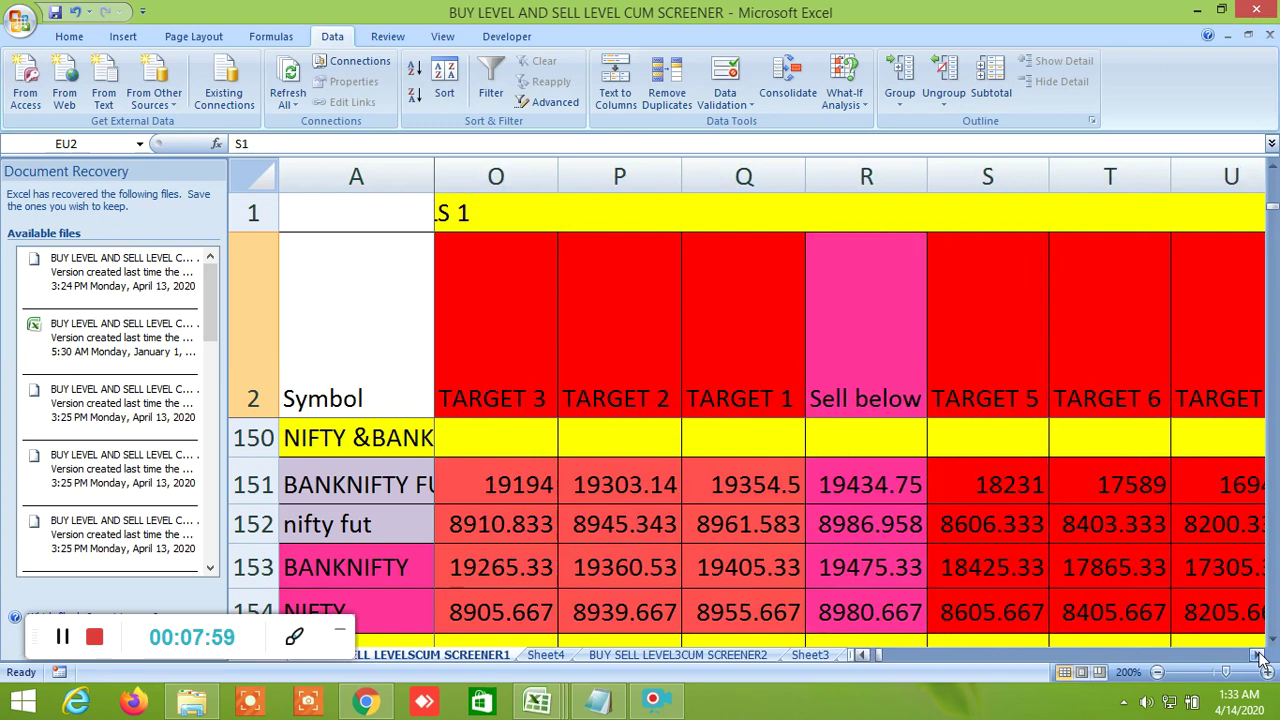
pyautogui.click(1258, 656)
pyautogui.click(1258, 656)
pyautogui.click(1258, 656)
pyautogui.click(1258, 656)
pyautogui.click(1258, 656)
pyautogui.click(1258, 656)
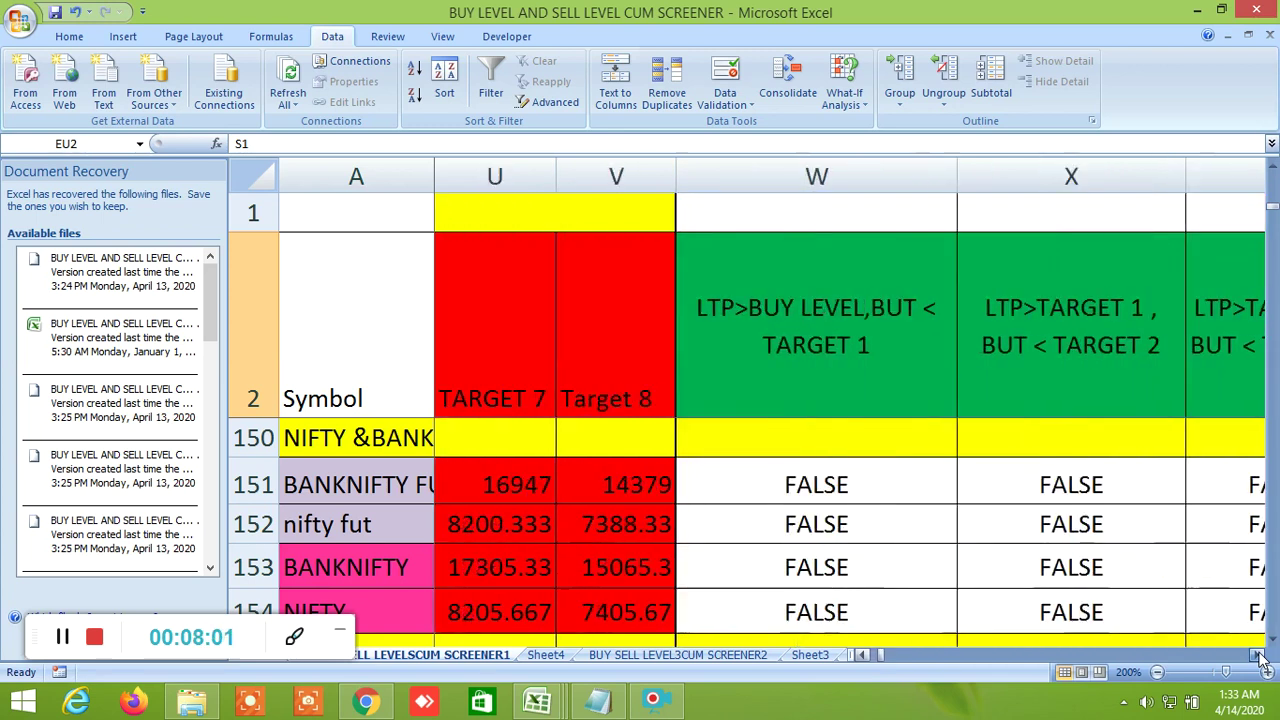
# Review the LTP versus buy, sell and target condition columns for the BANKNIFTY and NIFTY rows.
pyautogui.click(1258, 656)
pyautogui.click(1258, 656)
pyautogui.click(1258, 656)
pyautogui.click(1258, 656)
pyautogui.click(1258, 656)
pyautogui.click(1258, 656)
pyautogui.click(1258, 656)
pyautogui.click(1258, 656)
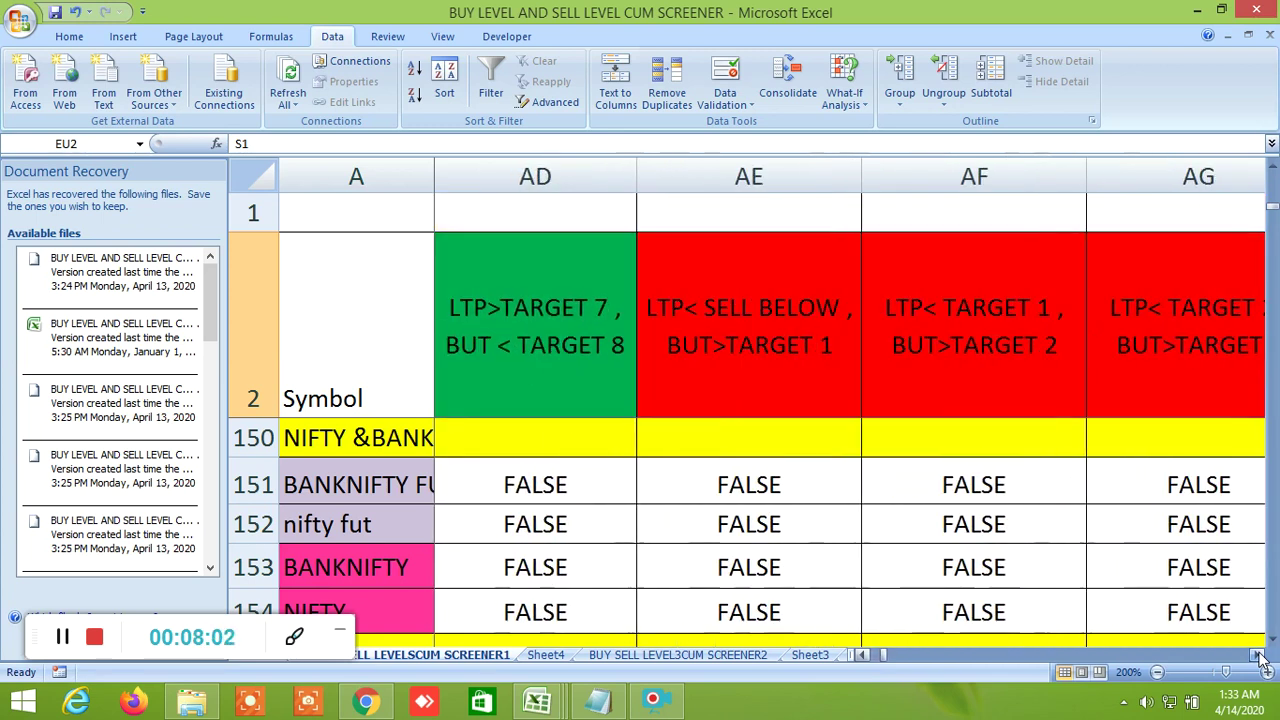
pyautogui.click(1258, 656)
pyautogui.click(1258, 656)
pyautogui.click(1258, 656)
pyautogui.click(1258, 656)
pyautogui.click(1258, 656)
pyautogui.click(1258, 656)
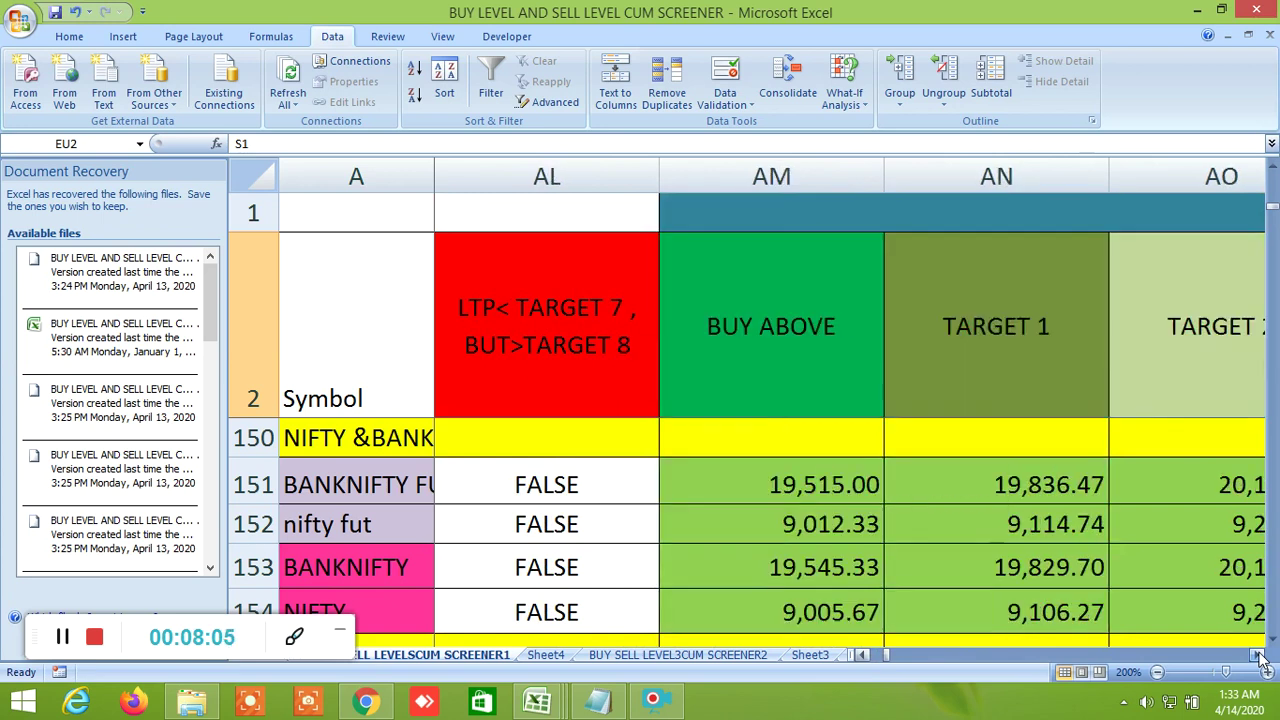
# Examine the BUY LEVEL AND SELL LEVELS 2 section with its targets for the BANKNIFTY and NIFTY rows.
pyautogui.click(1258, 656)
pyautogui.click(1258, 656)
pyautogui.click(1258, 656)
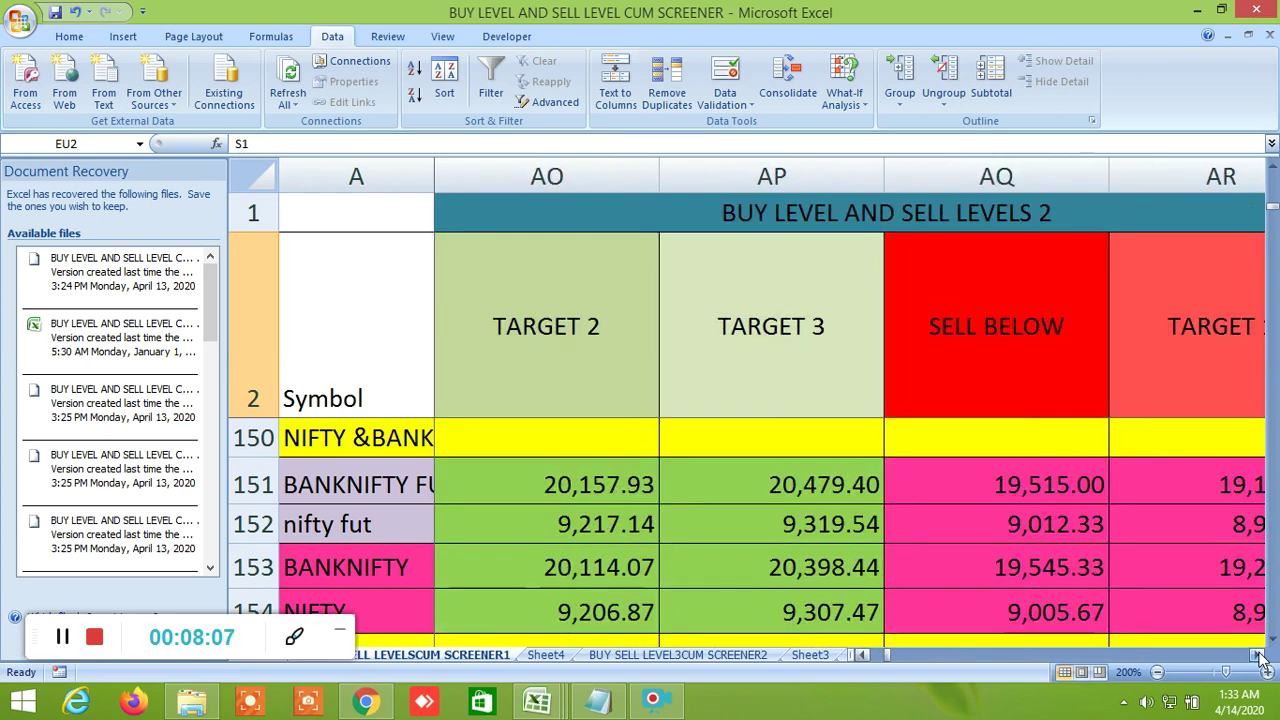
pyautogui.click(1258, 656)
pyautogui.click(1258, 656)
pyautogui.click(1258, 656)
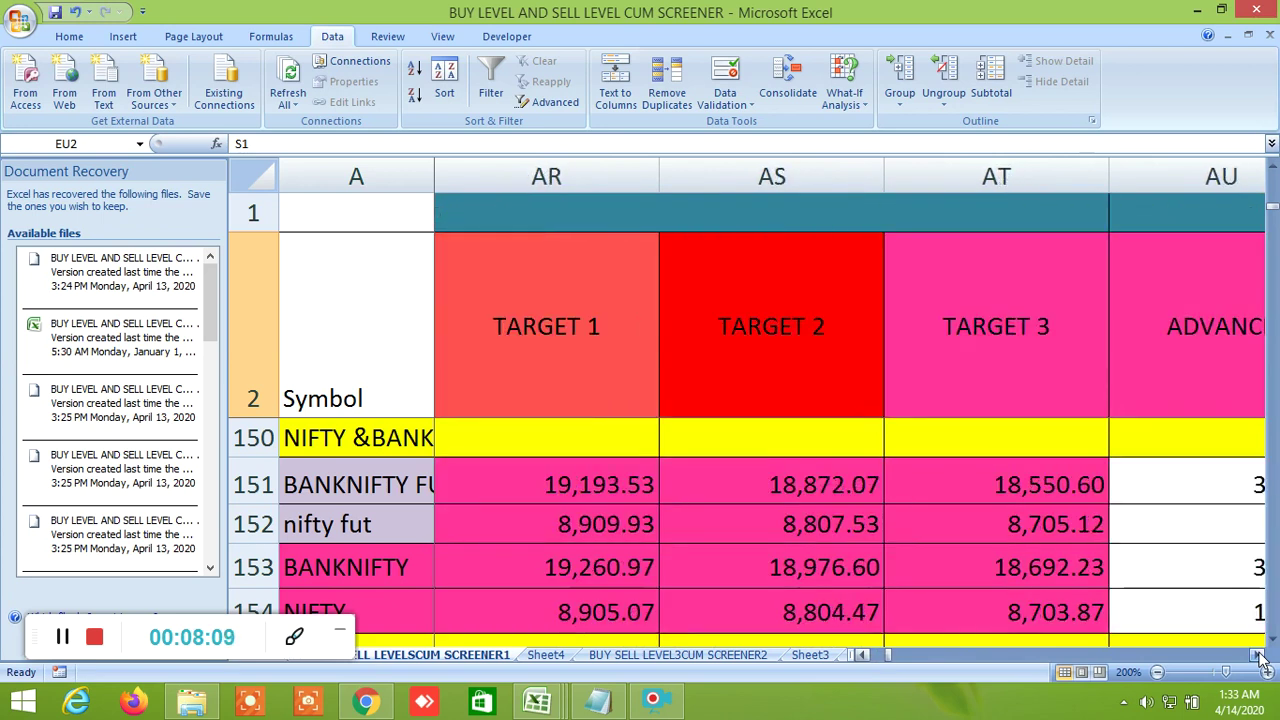
# Review the index rows' DELIVERY PERCENTAGE, CHANGE IN PRICE, CHANGE IN OPEN INTEREST, TYPICAL PRICE and AVERAGE PRICES columns.
pyautogui.click(1258, 656)
pyautogui.click(1258, 656)
pyautogui.click(1258, 656)
pyautogui.click(1258, 656)
pyautogui.click(1258, 656)
pyautogui.click(1258, 656)
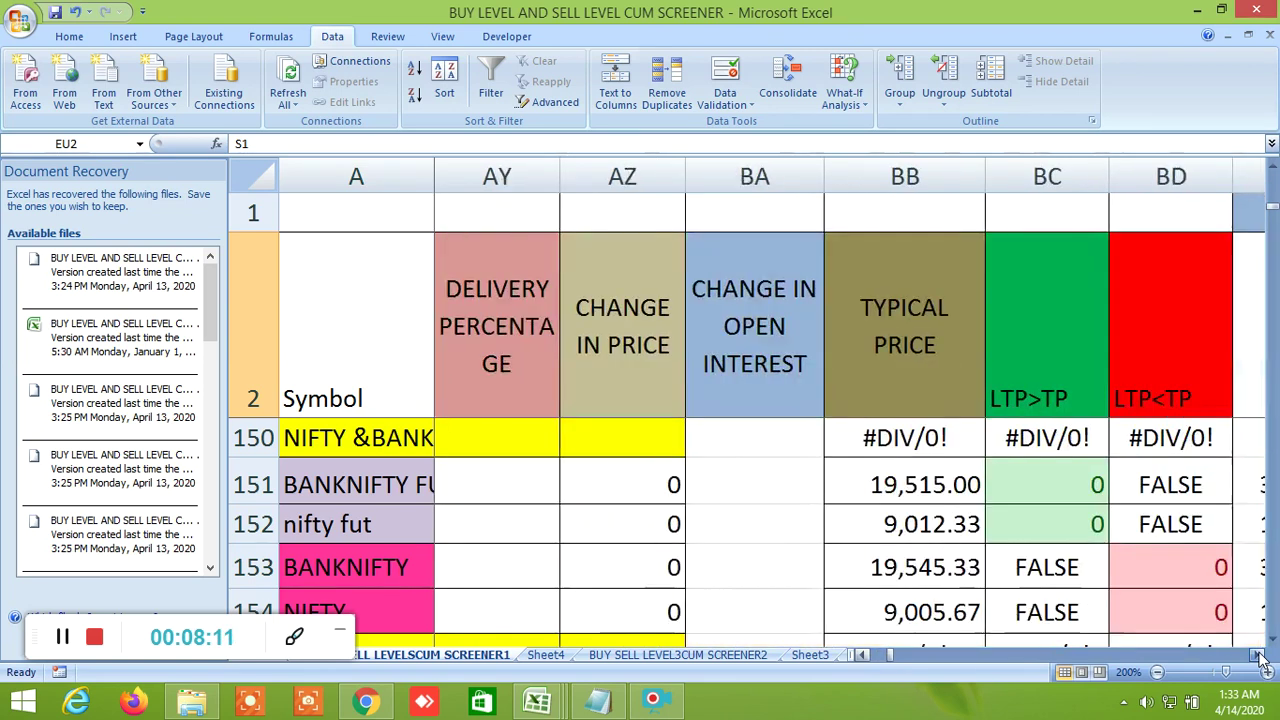
pyautogui.click(1258, 656)
pyautogui.click(1258, 656)
pyautogui.click(1258, 656)
pyautogui.click(1258, 656)
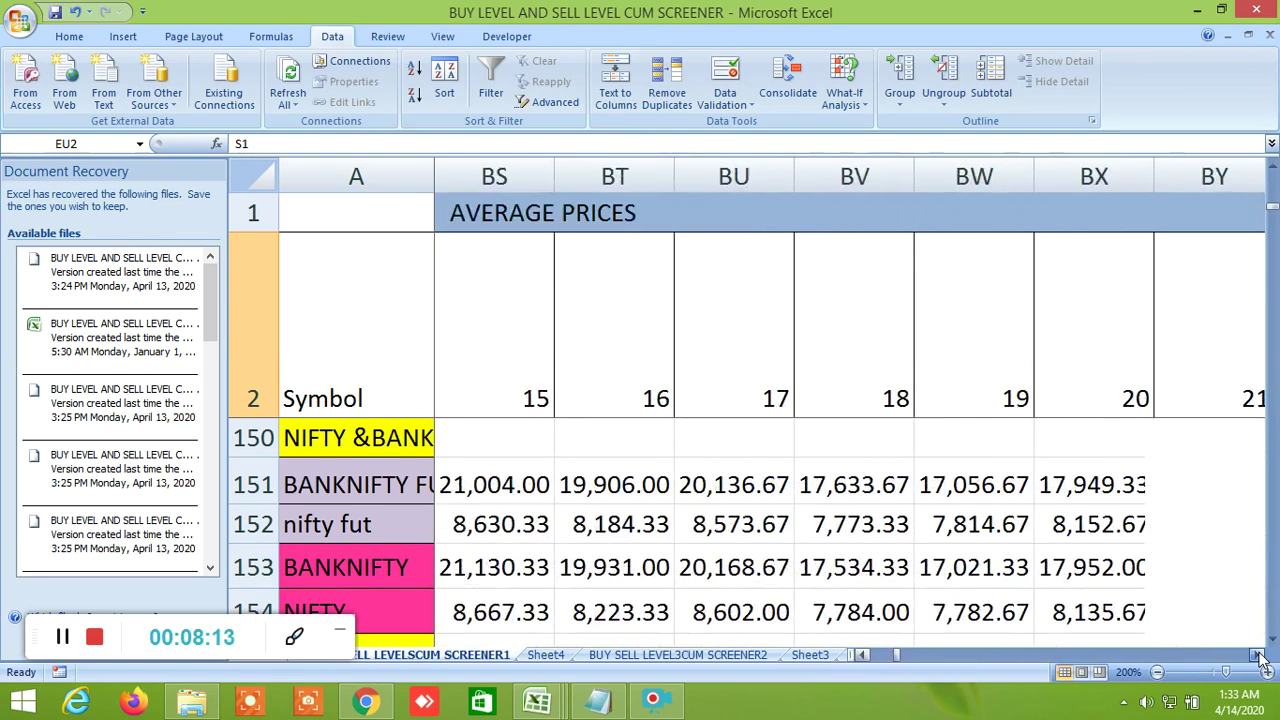
# Review the index rows' stochastic, Dema cross, NORMDIST and PROBABILITY columns.
pyautogui.click(1258, 656)
pyautogui.click(1258, 656)
pyautogui.click(1258, 656)
pyautogui.click(1258, 656)
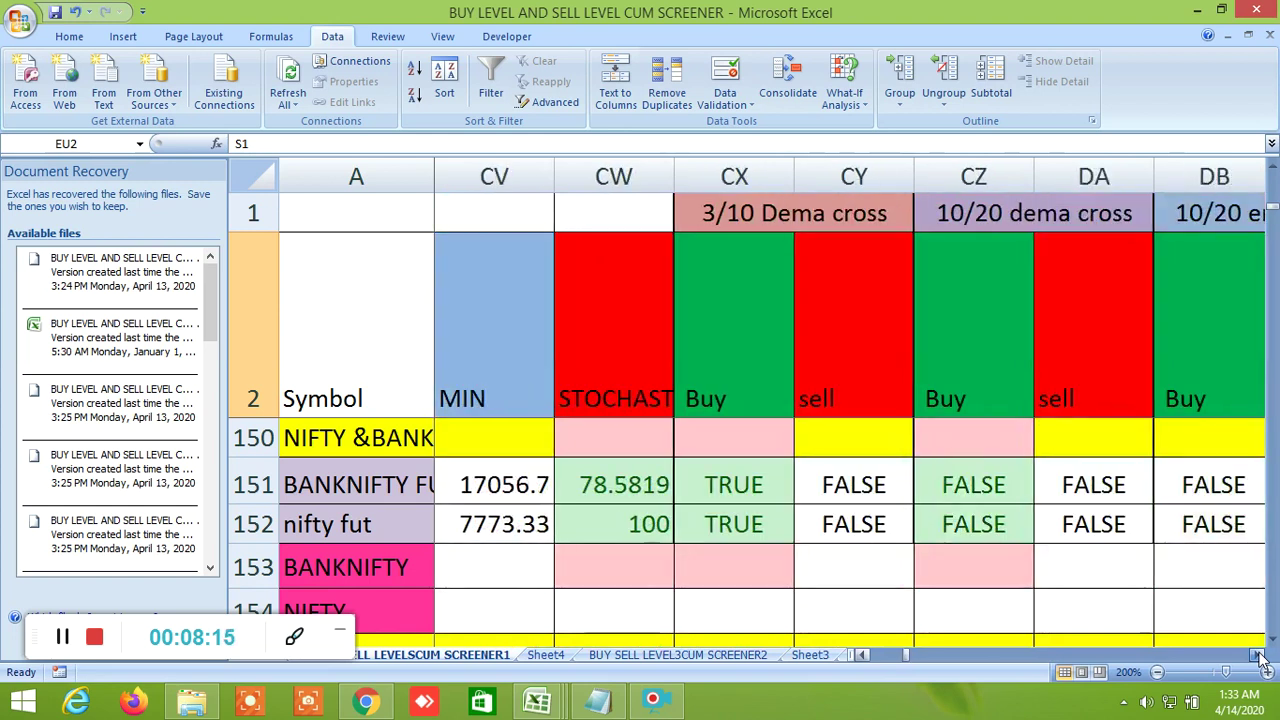
pyautogui.click(1258, 656)
pyautogui.click(1258, 656)
pyautogui.click(1258, 656)
pyautogui.click(1258, 656)
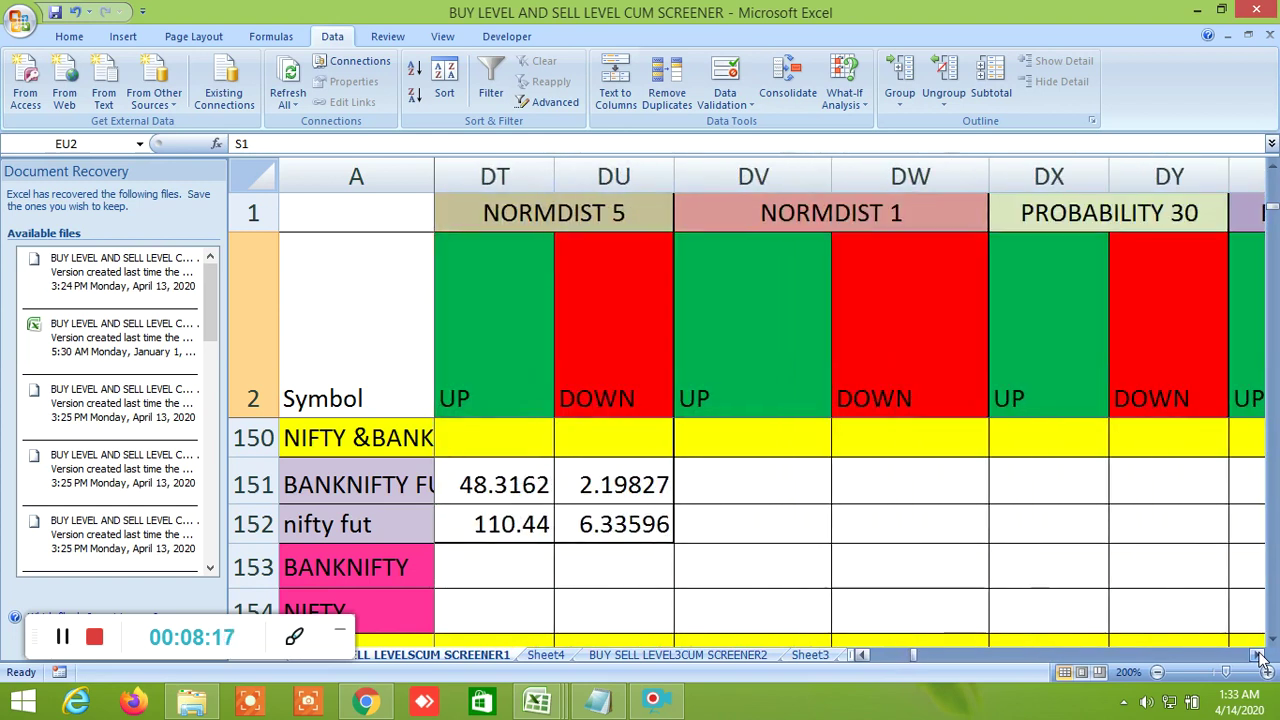
# Review the index rows' CROSSOVER columns and the R and S levels in BUY LEVEL AND SELL LEVELS 3.
pyautogui.click(1258, 656)
pyautogui.click(1258, 656)
pyautogui.click(1258, 656)
pyautogui.click(1258, 656)
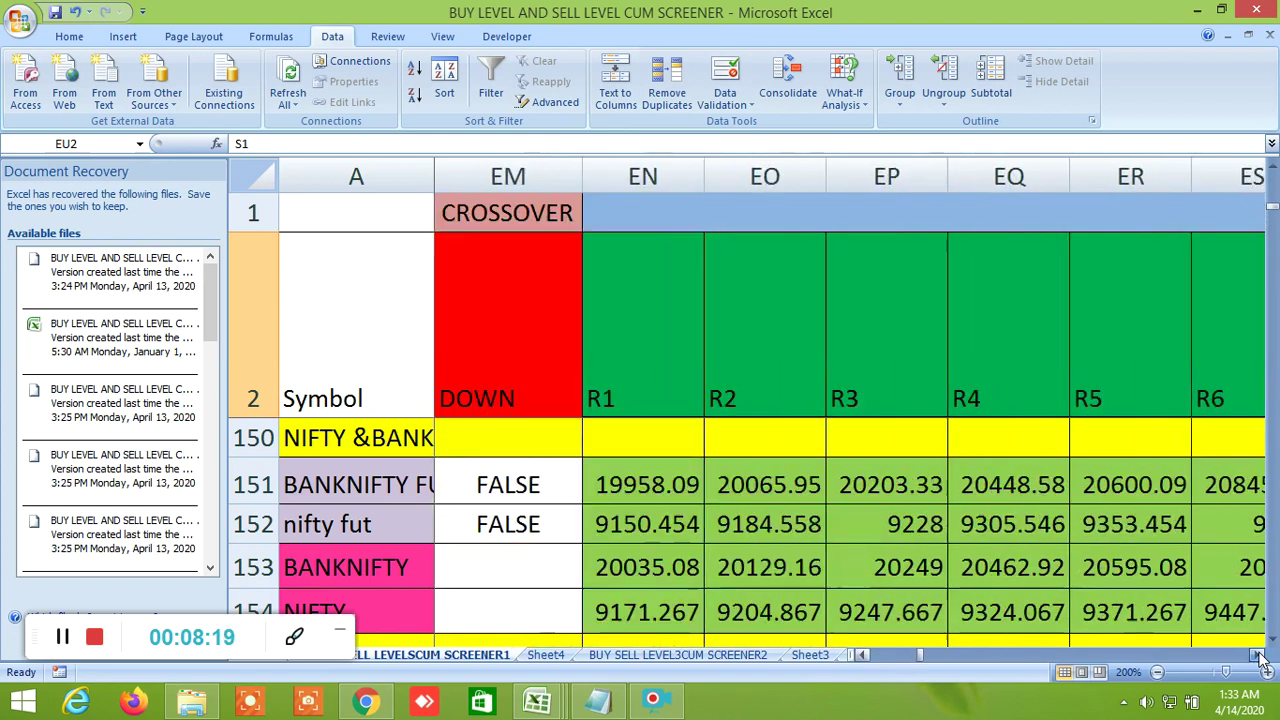
pyautogui.click(1258, 656)
pyautogui.click(1258, 656)
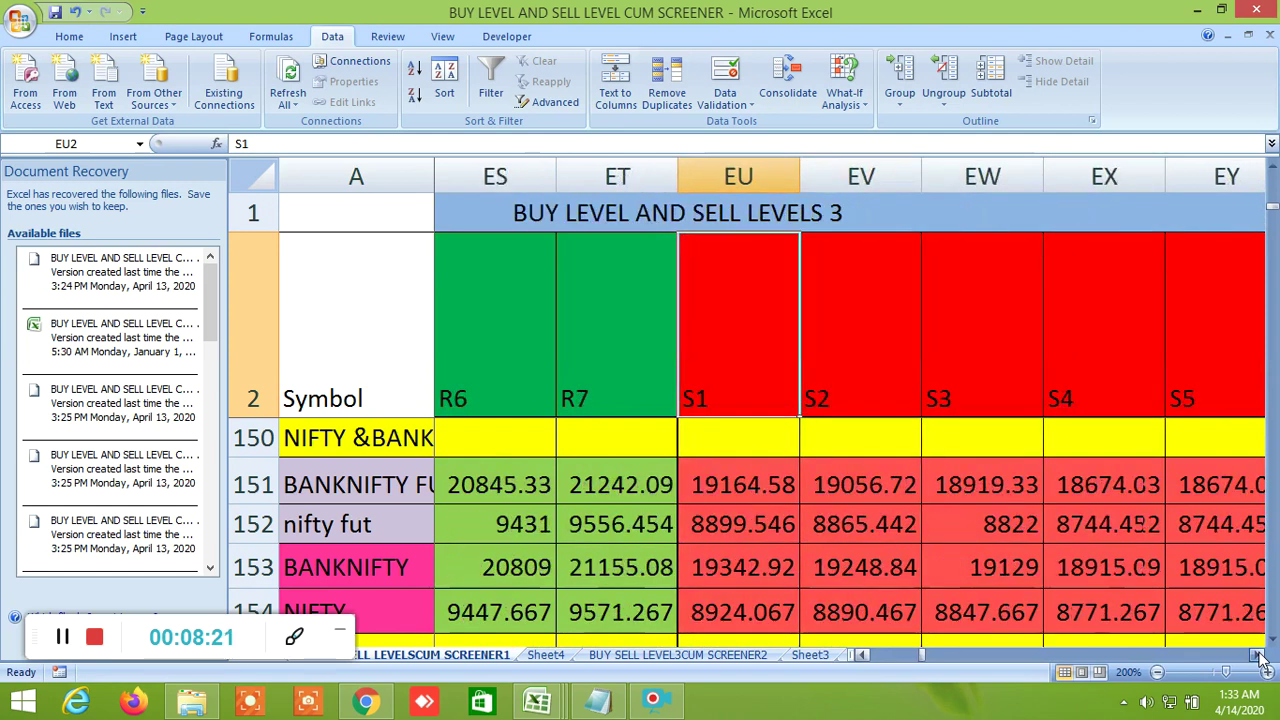
# Review the PIVOT POINT resistance and support levels for the BANKNIFTY and NIFTY rows.
pyautogui.click(1258, 656)
pyautogui.click(1258, 656)
pyautogui.click(1258, 656)
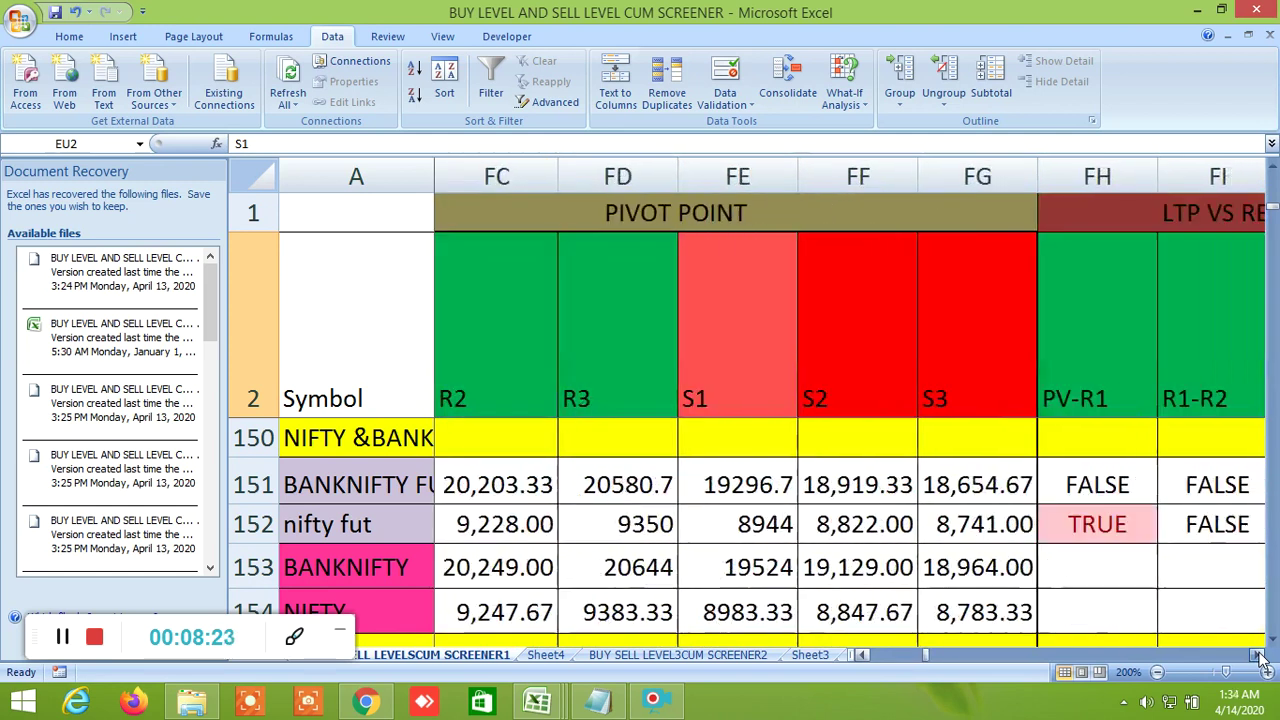
# Review the index rows' columns from the LTP comparison flags PV-R1 and R1-R2 through the third cycle to the 360-degree analysis.
pyautogui.click(1258, 656)
pyautogui.moveTo(1258, 656); pyautogui.dragTo(1258, 656)
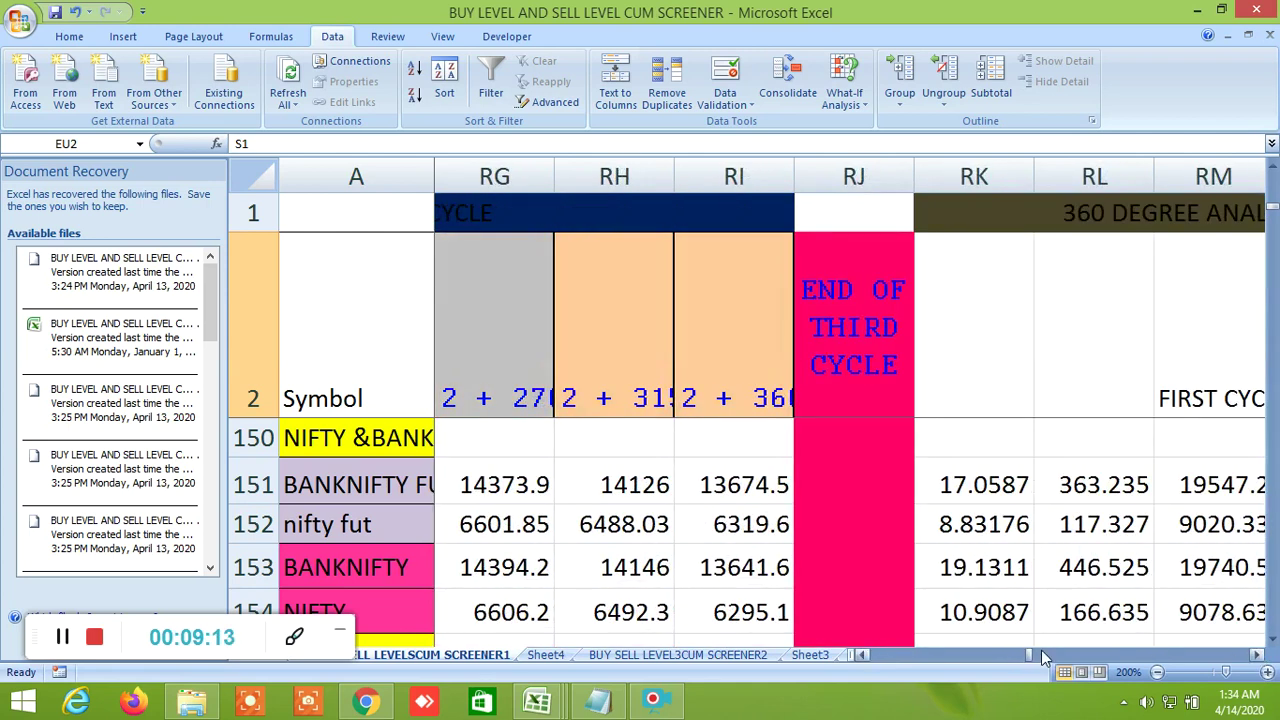
# Review the commodity rows from HIGH, LOW and CLOSE through the targets and Gann angles to the BUY SELL LEVELS columns.
pyautogui.moveTo(1027, 653); pyautogui.dragTo(866, 651)
pyautogui.scroll(3, 729, 520)
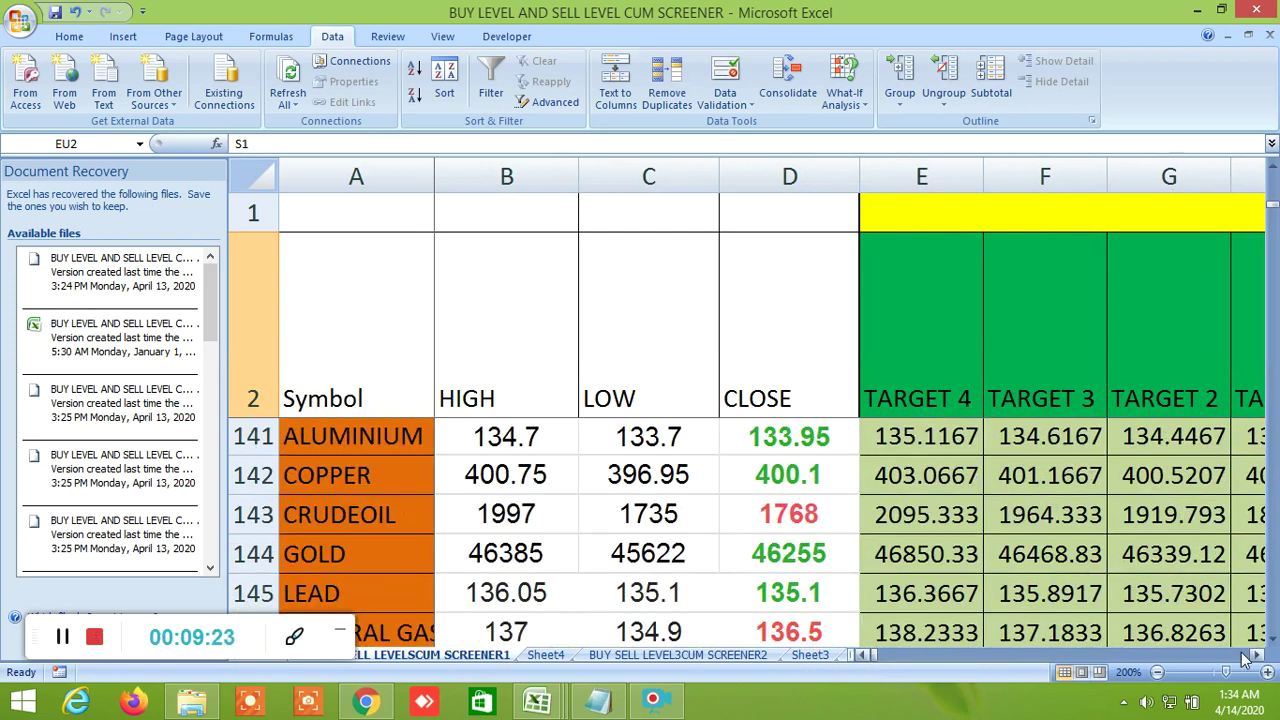
pyautogui.moveTo(1258, 655); pyautogui.dragTo(1258, 655)
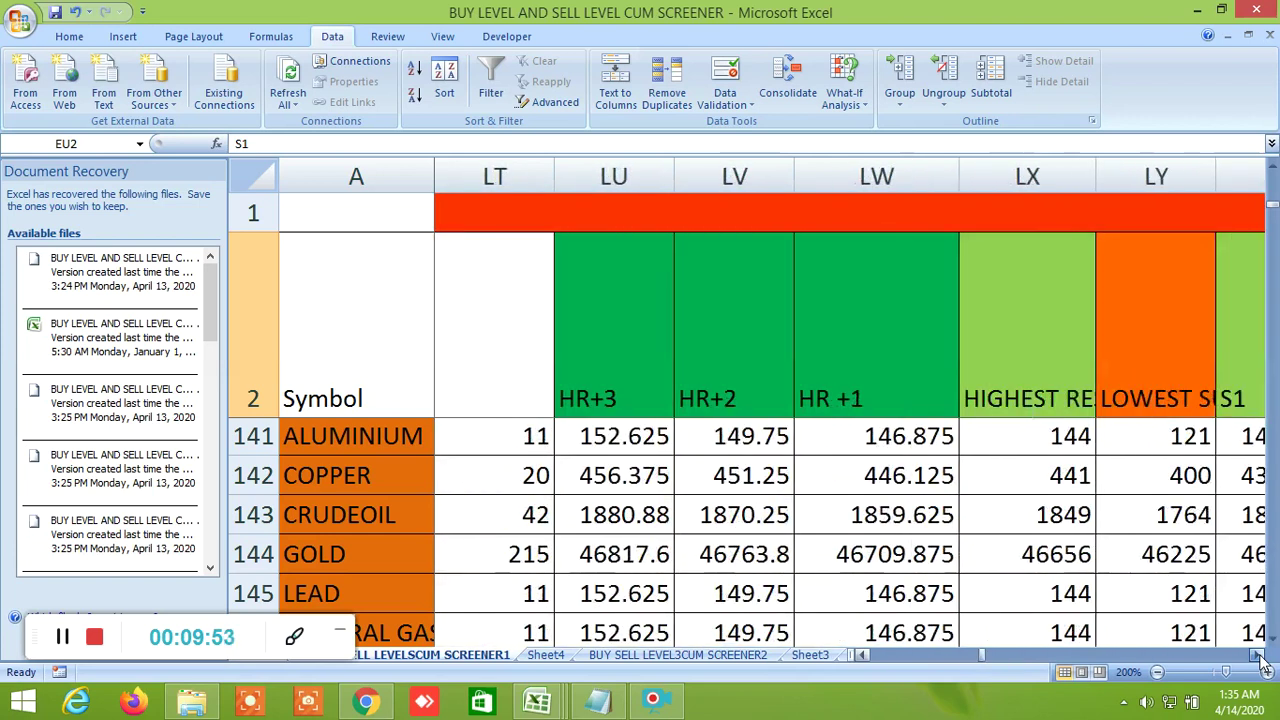
pyautogui.click(1258, 656)
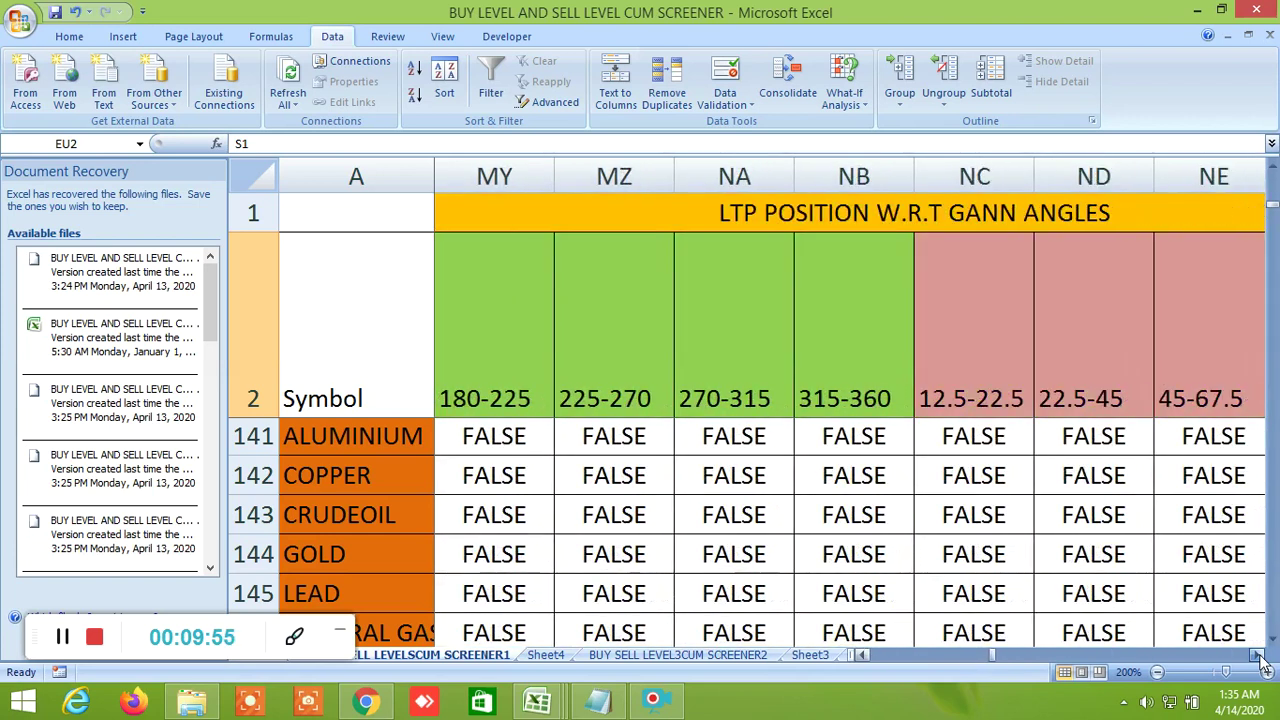
pyautogui.moveTo(1258, 656); pyautogui.dragTo(1258, 656)
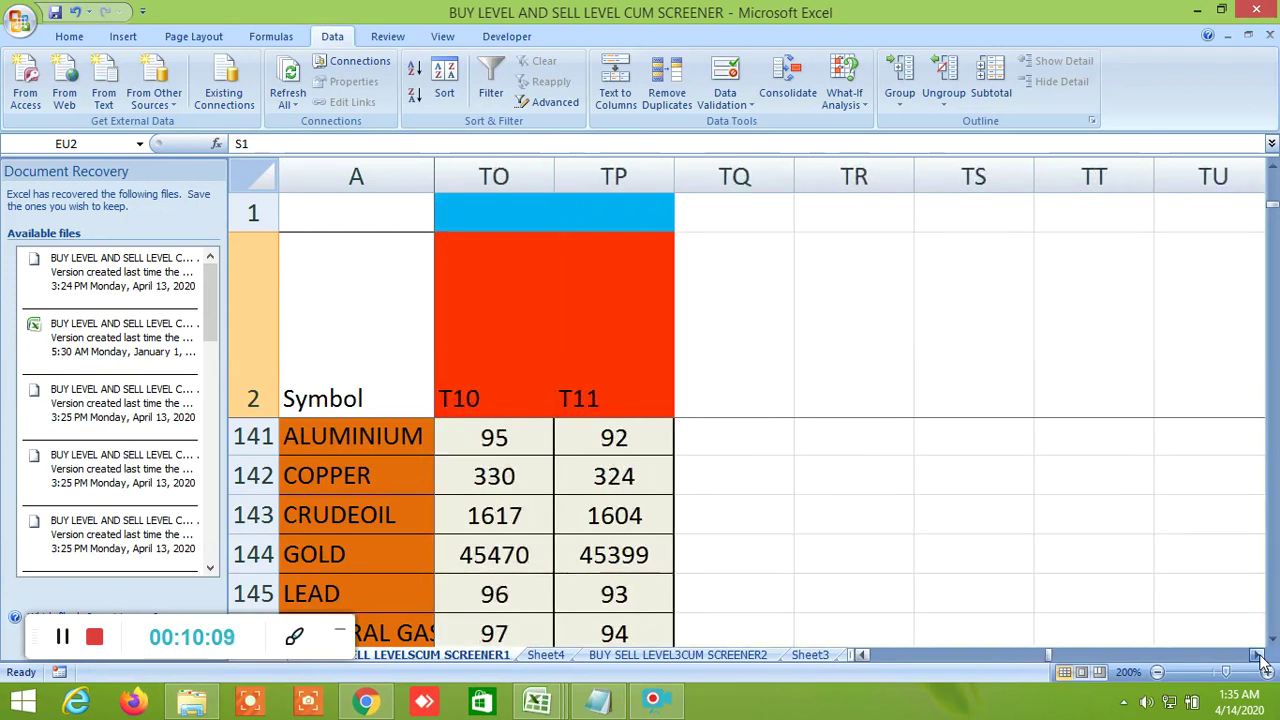
pyautogui.moveTo(867, 655); pyautogui.dragTo(868, 656)
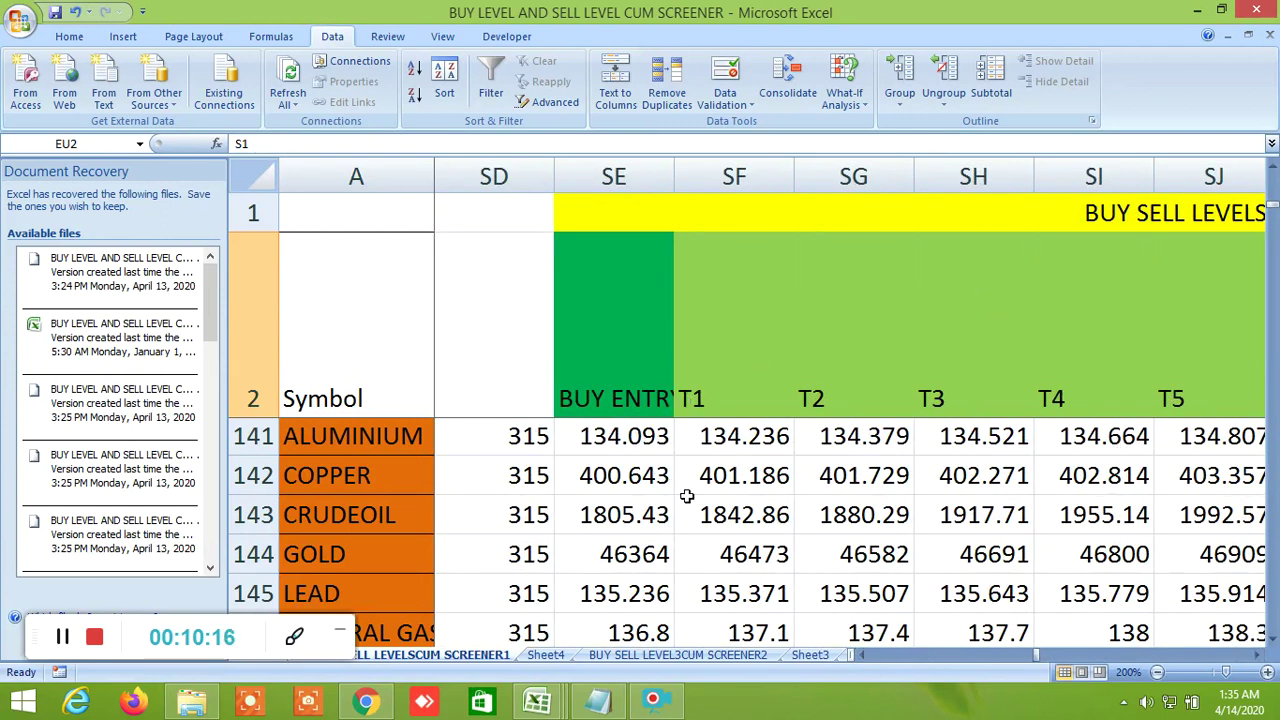
# Examine the BUY ENTRY and T1 to T5 levels for the commodity, index and futures rows.
pyautogui.scroll(-3, 680, 490)
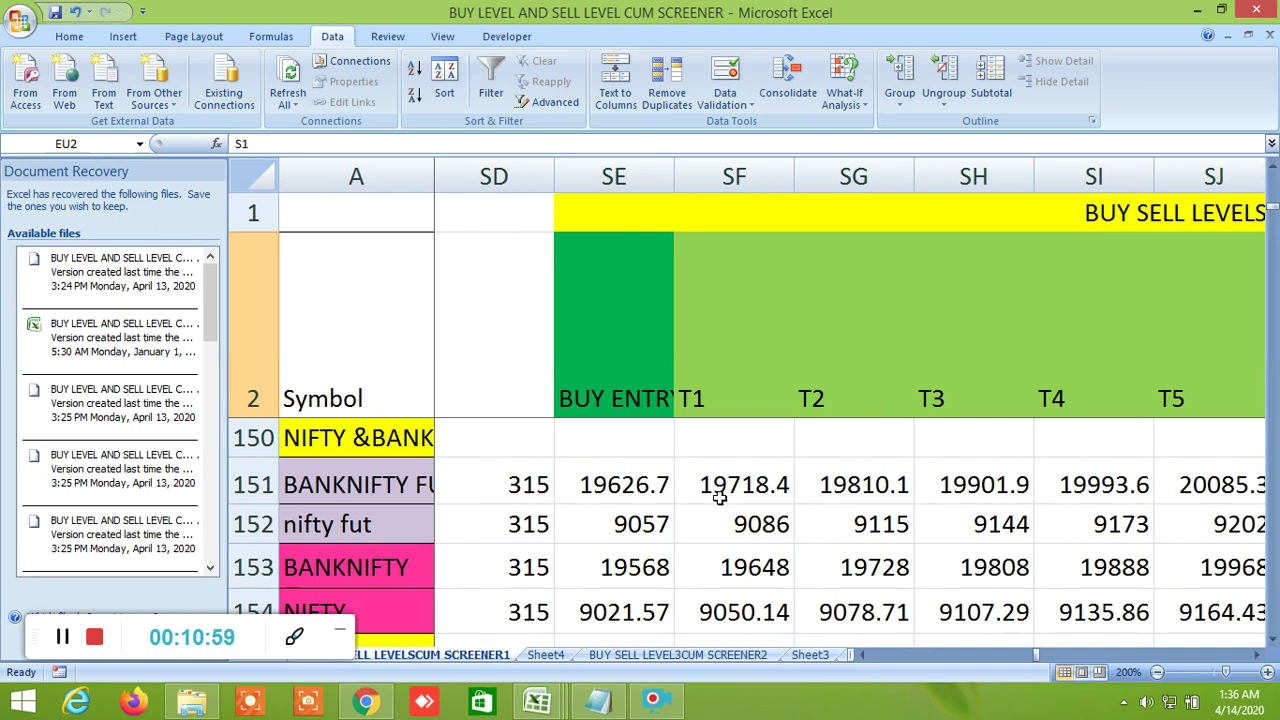
pyautogui.scroll(-1, 719, 497)
pyautogui.scroll(2, 719, 497)
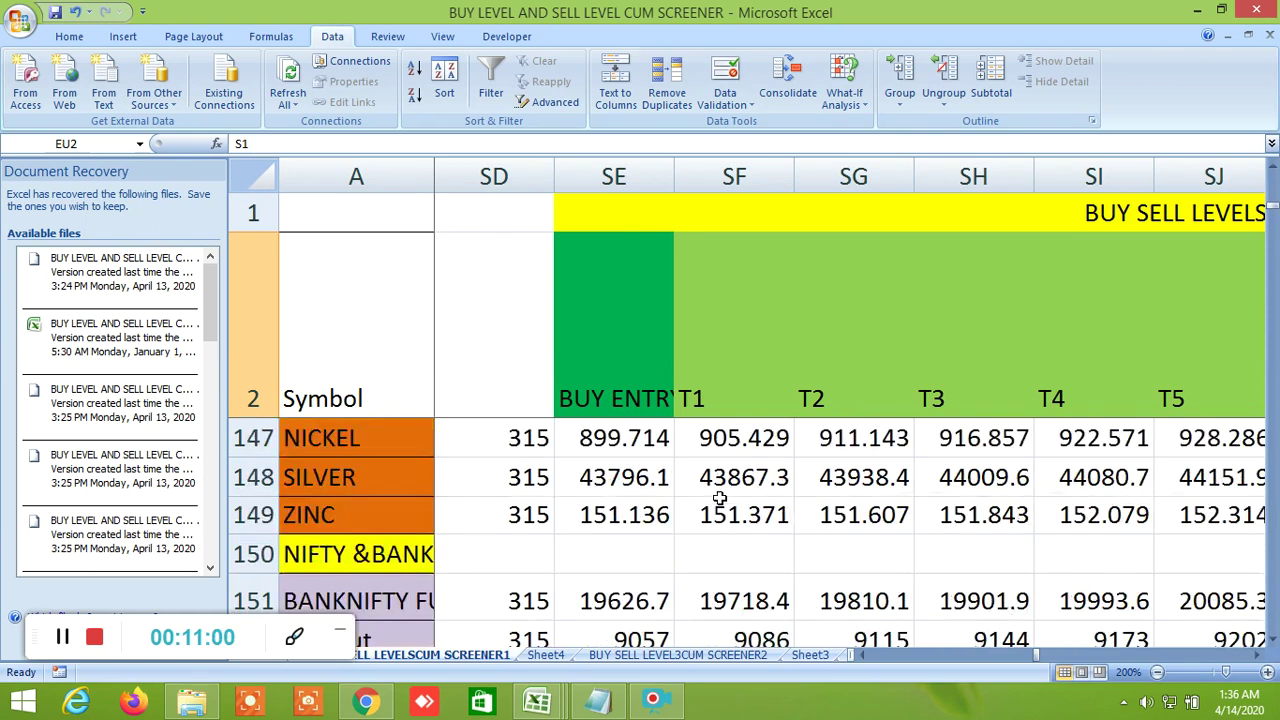
pyautogui.scroll(-2, 719, 497)
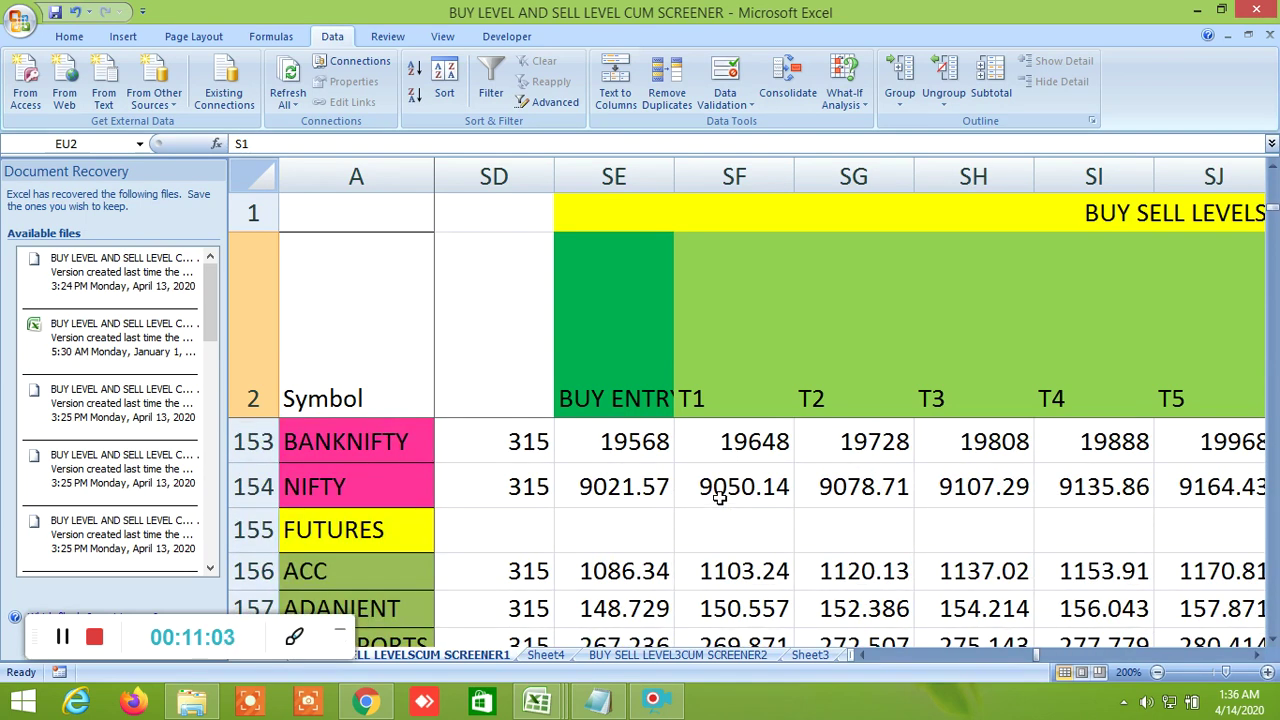
pyautogui.scroll(-1, 719, 497)
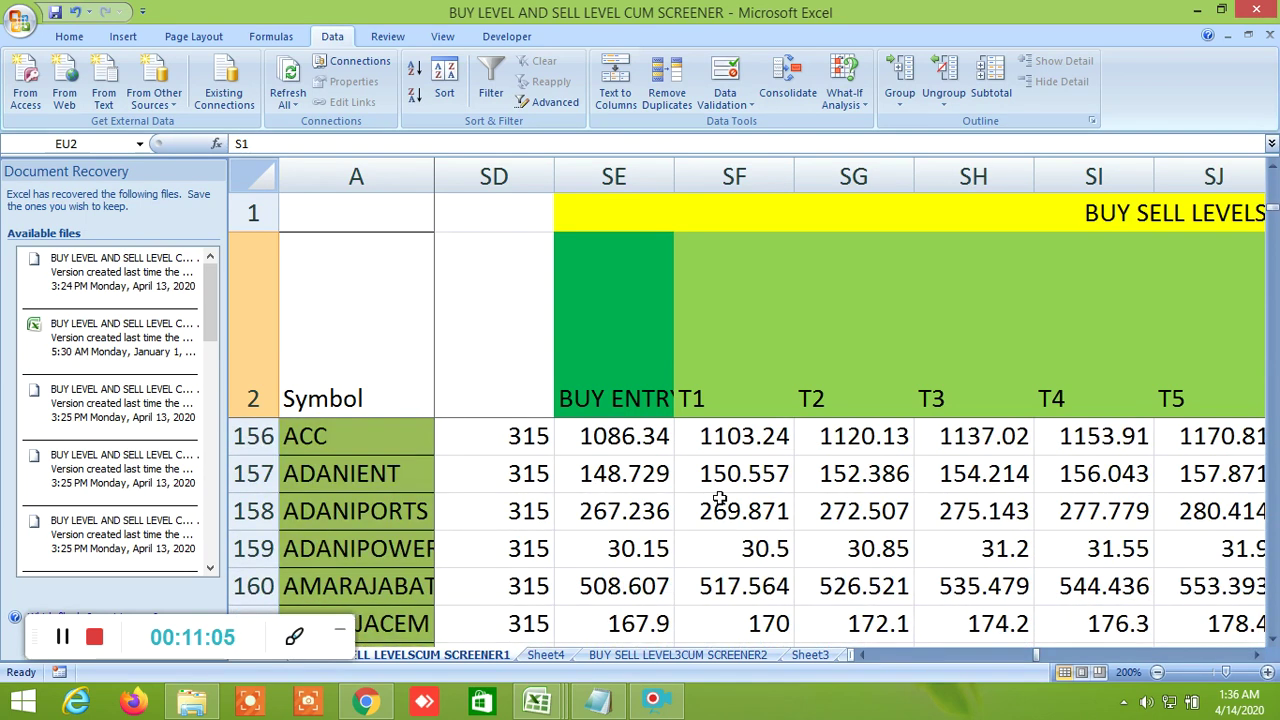
pyautogui.scroll(4, 719, 497)
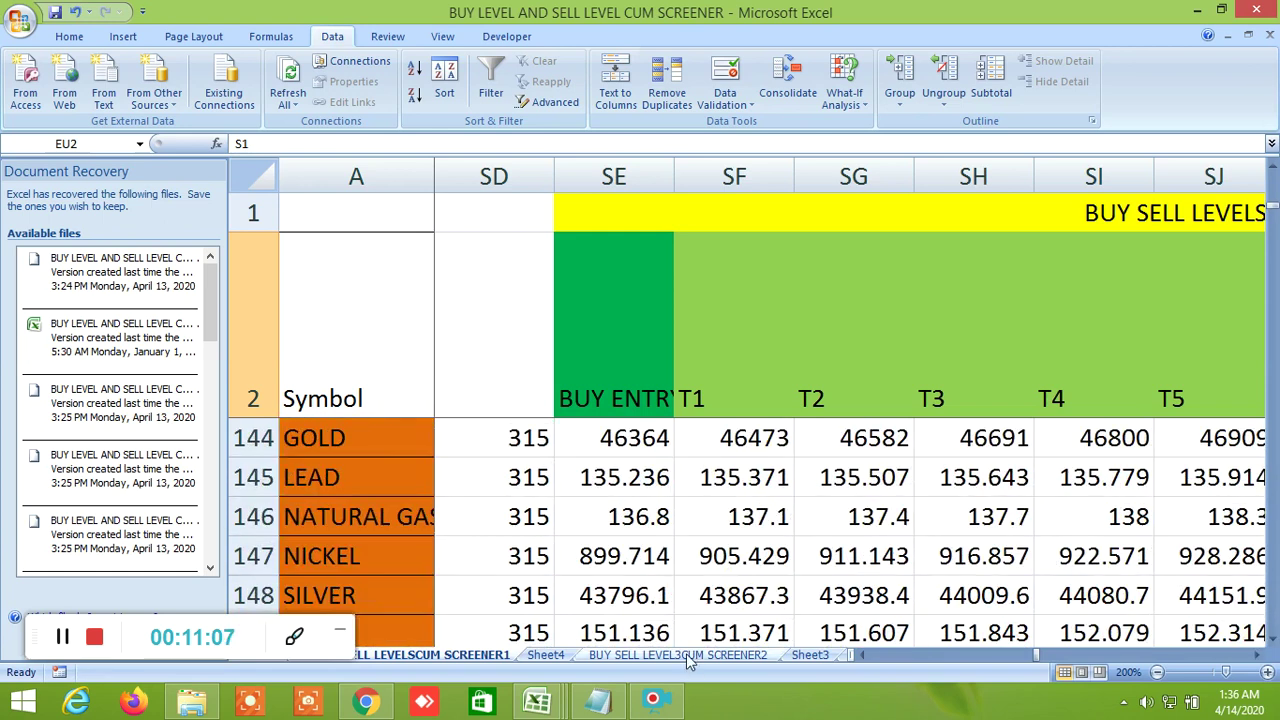
# Open the BUY SELL LEVEL3CUM SCREENER2 sheet and review the commodity rows from the UPTREND levels to the 100 MA and 100 EMA columns.
pyautogui.click(688, 658)
pyautogui.scroll(1, 840, 583)
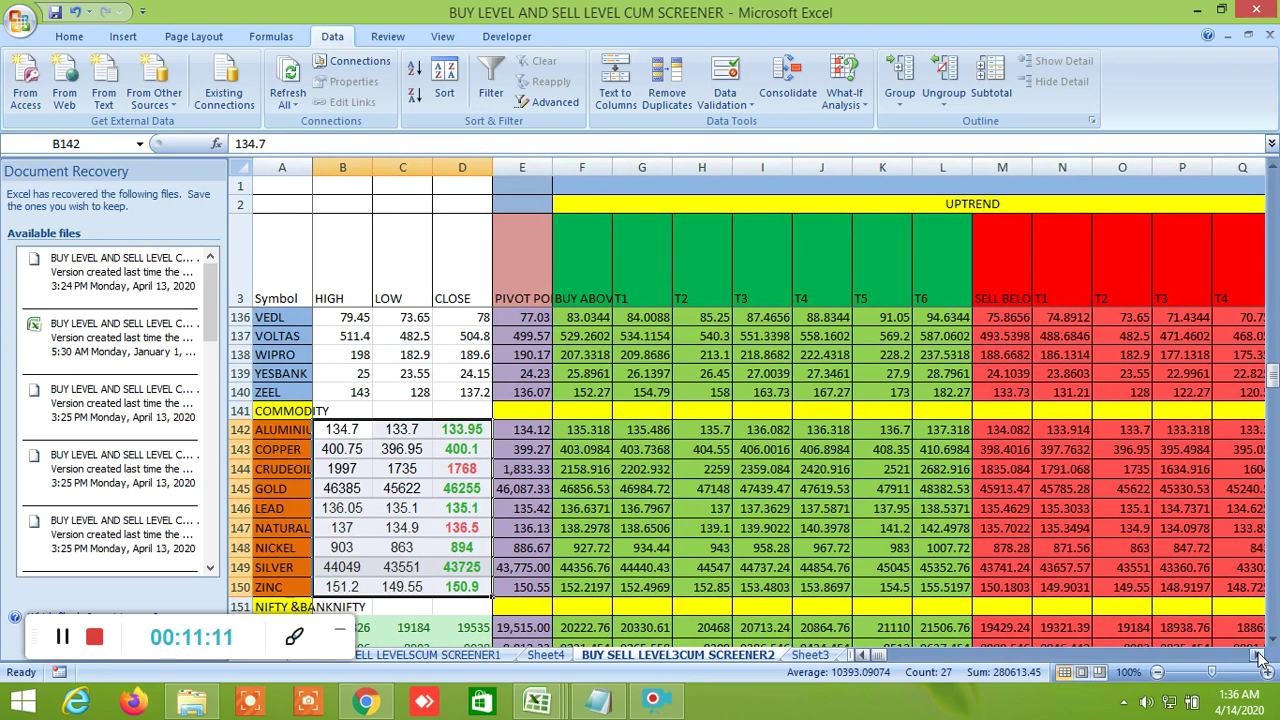
pyautogui.moveTo(1260, 658); pyautogui.dragTo(1260, 658)
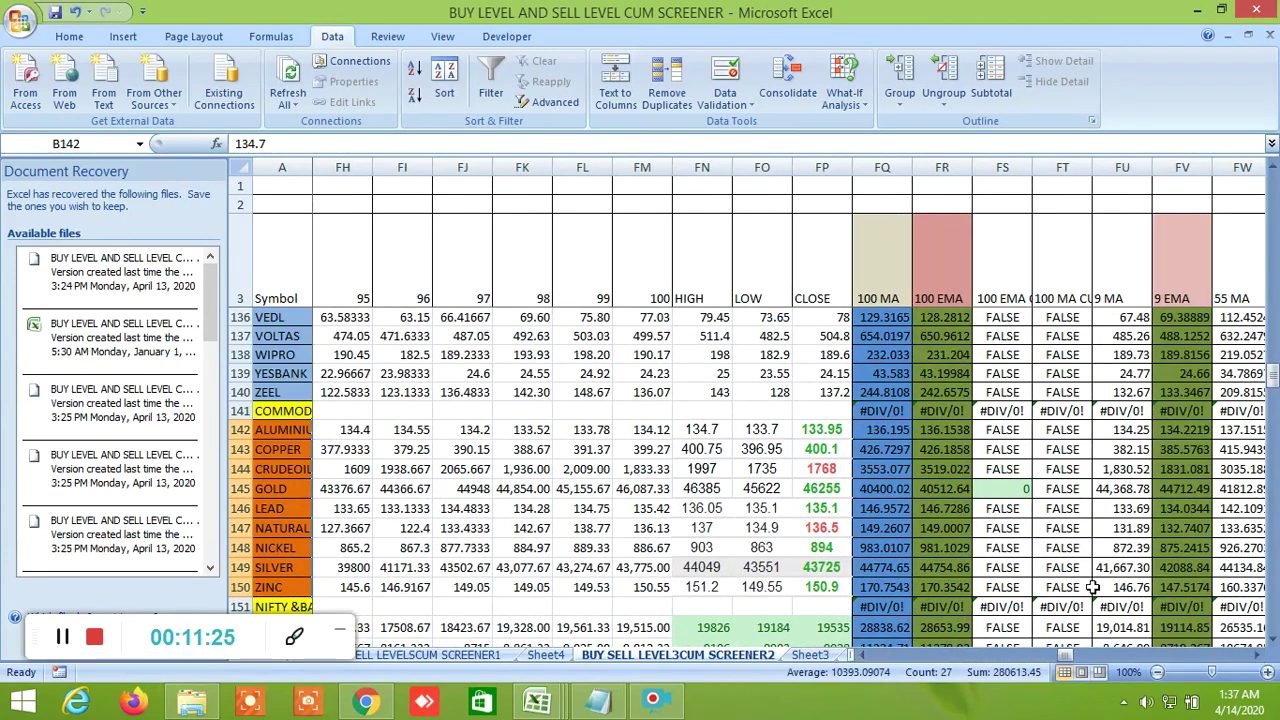
# Find GLENMARK's 100 MA crossover flag and inspect its formula along with the stock's HIGH value.
pyautogui.scroll(20, 1085, 568)
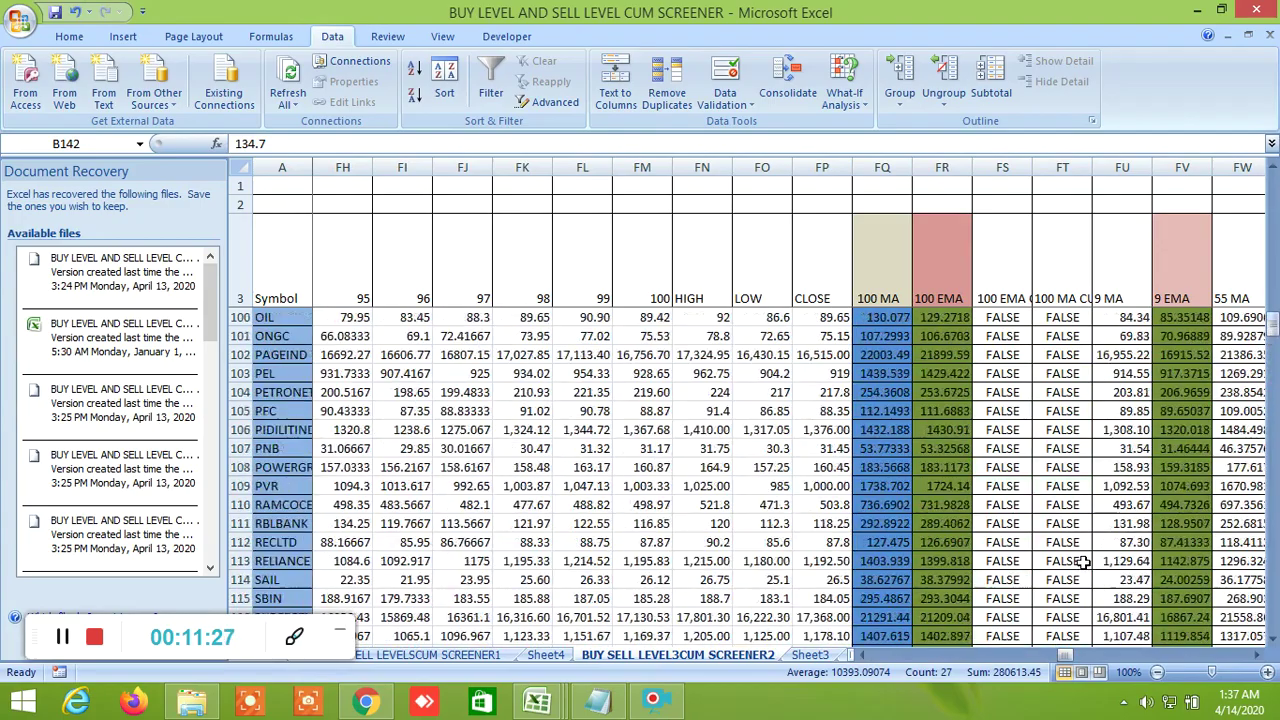
pyautogui.scroll(19, 1083, 556)
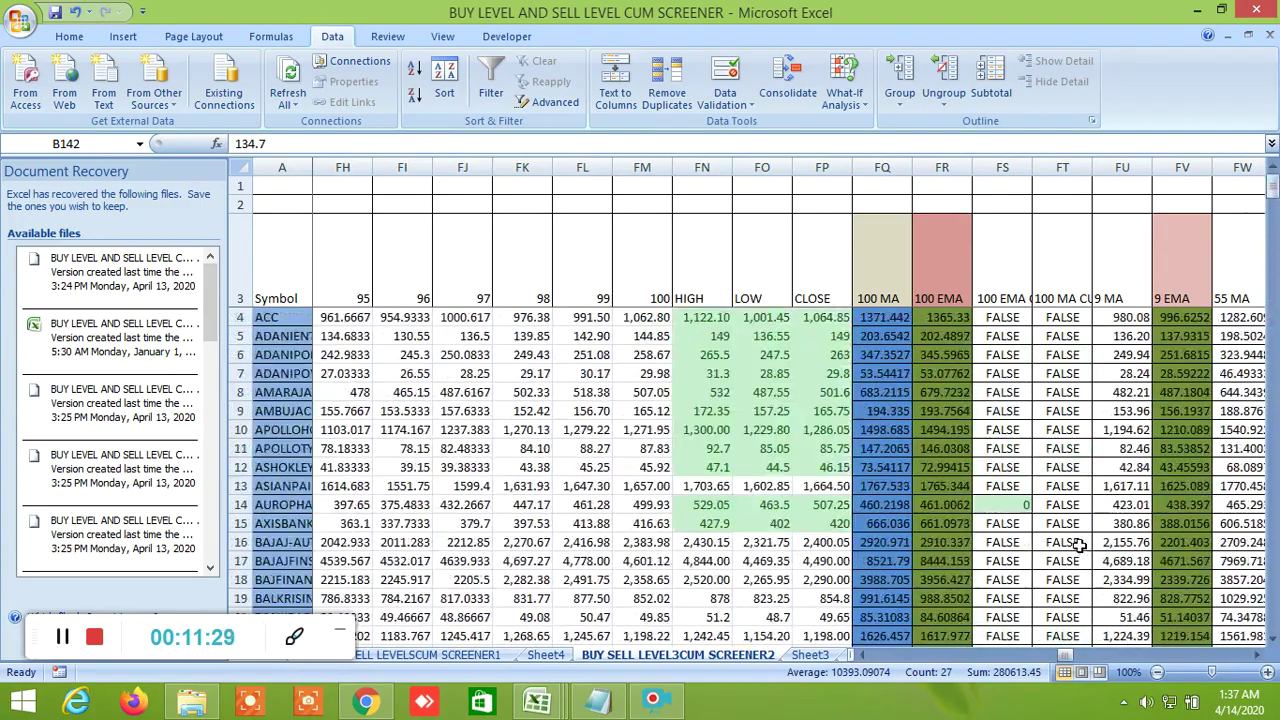
pyautogui.scroll(-8, 1080, 545)
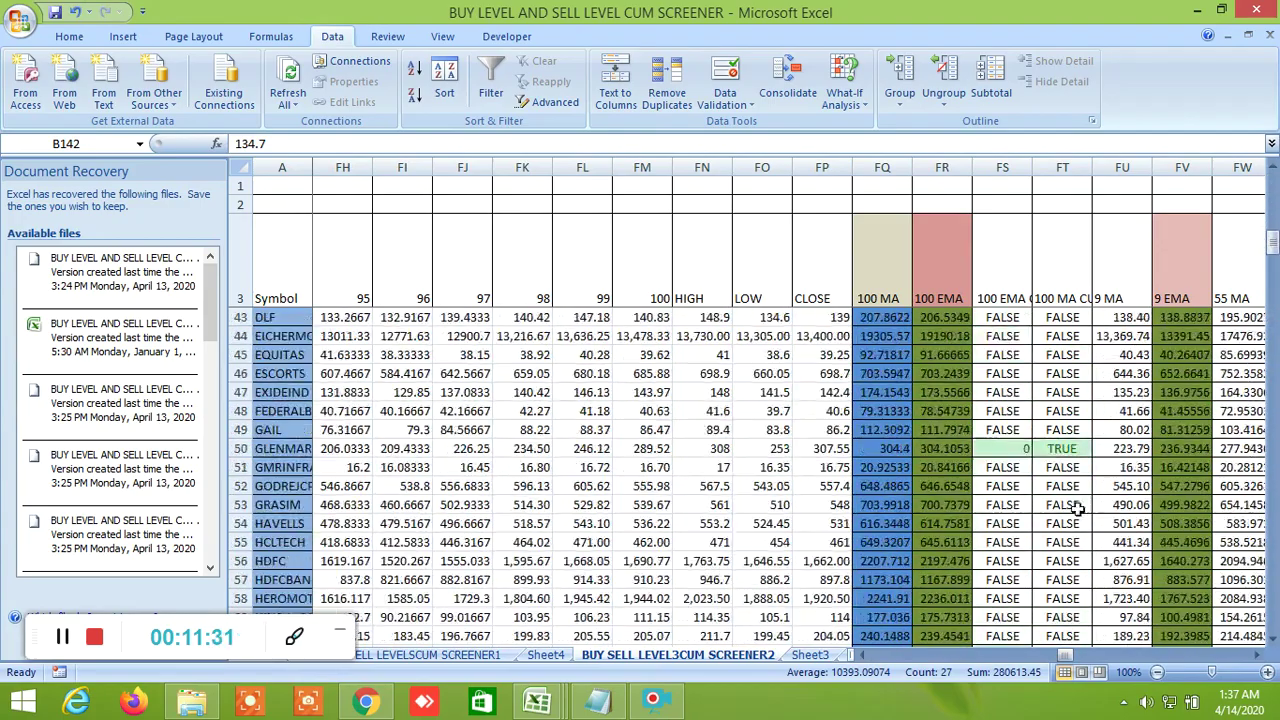
pyautogui.click(1070, 452)
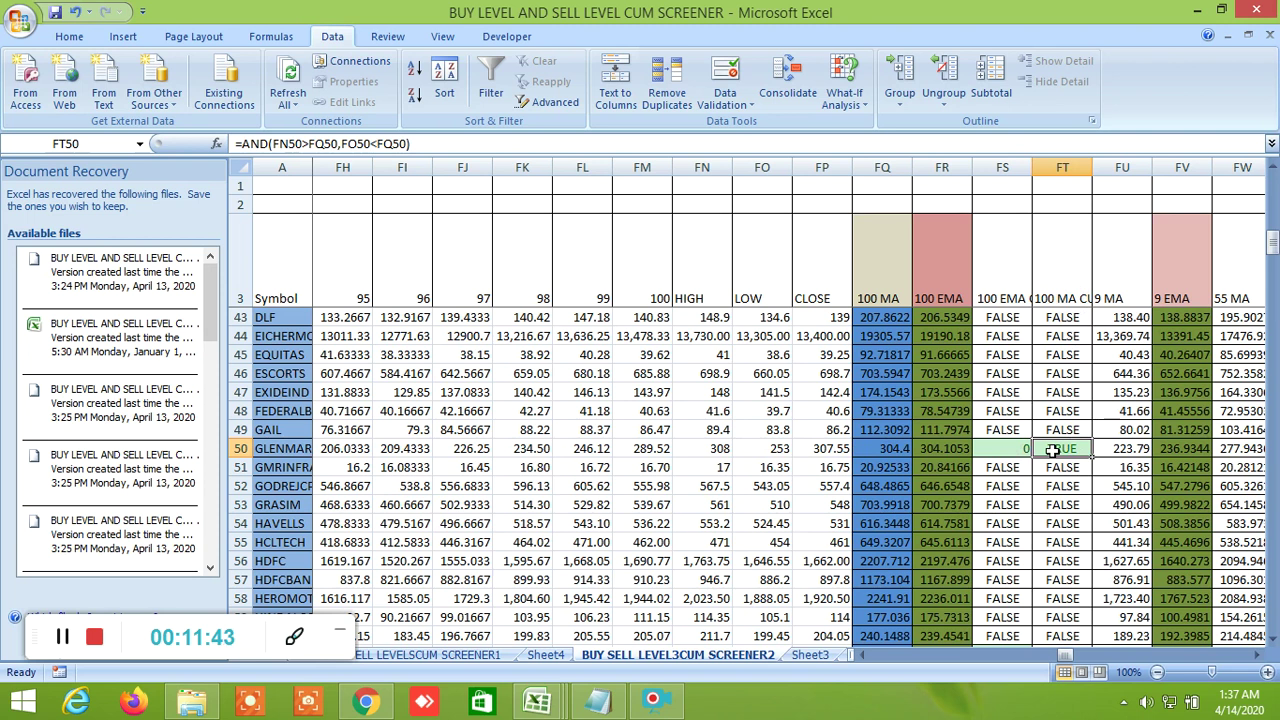
pyautogui.click(716, 449)
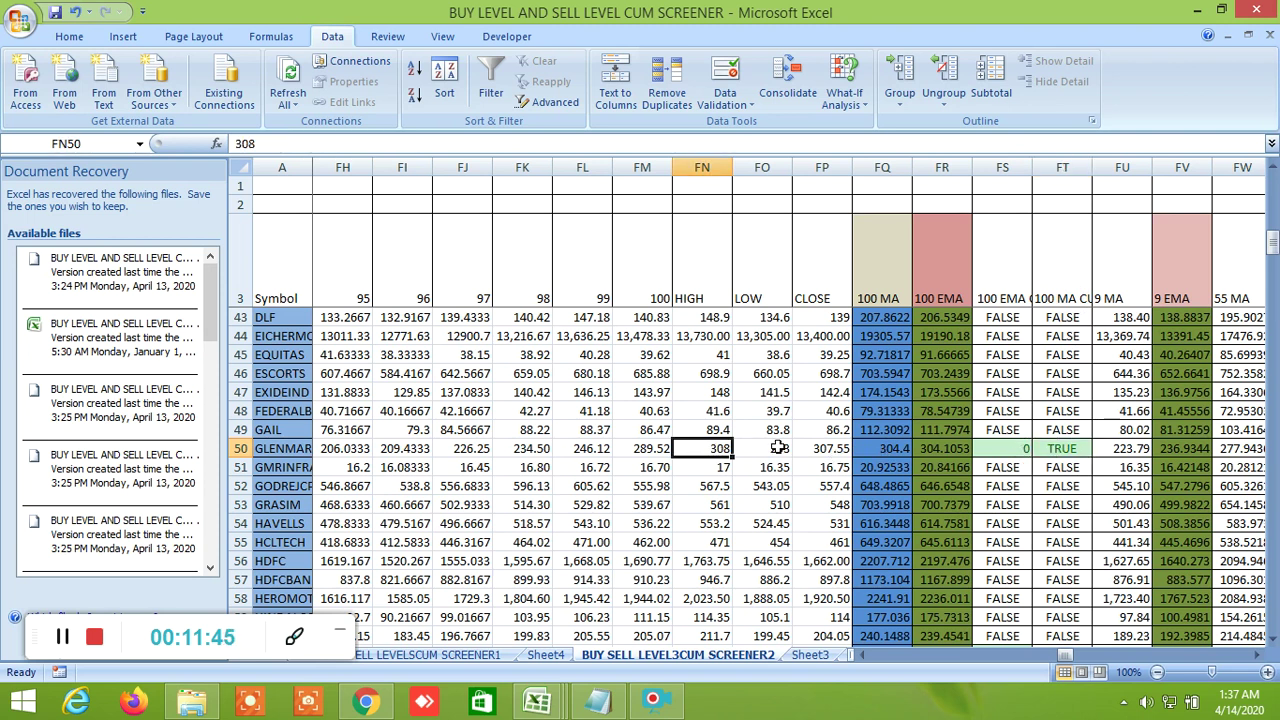
pyautogui.click(1058, 449)
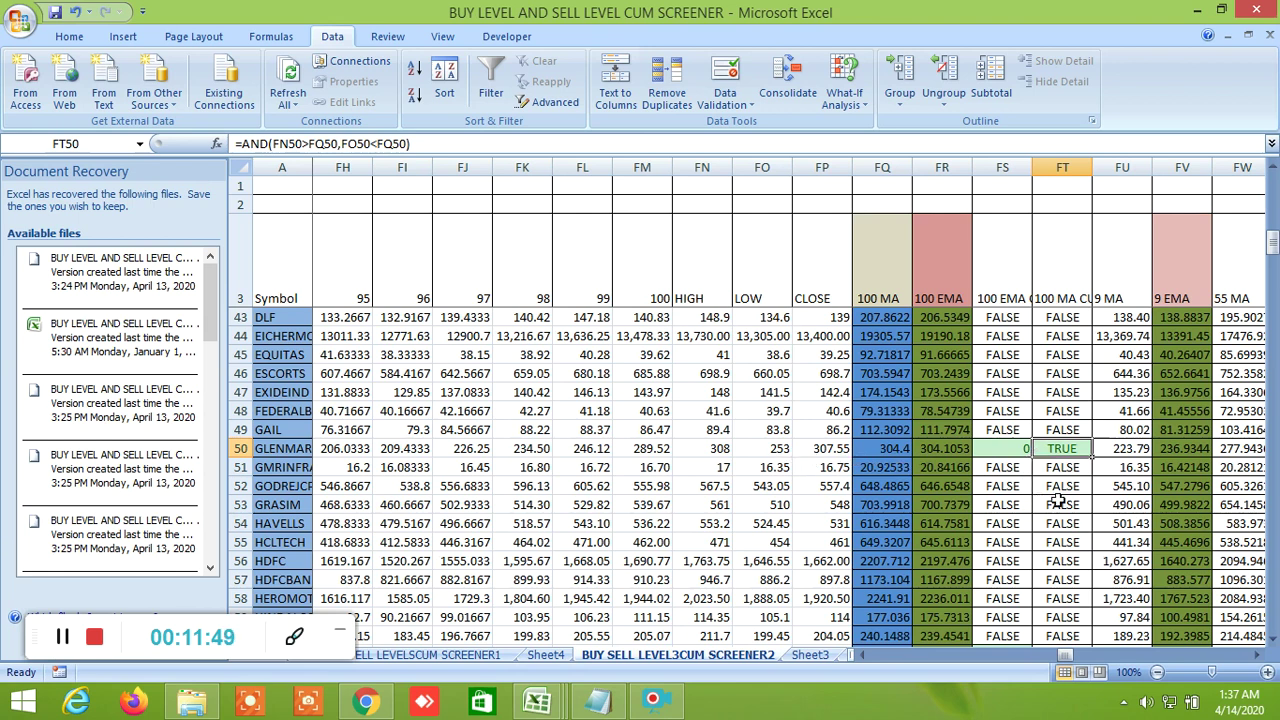
# Check the remaining stocks' 100 MA crossover column and inspect the flagged cells in rows 93 and 130.
pyautogui.scroll(-11, 1066, 465)
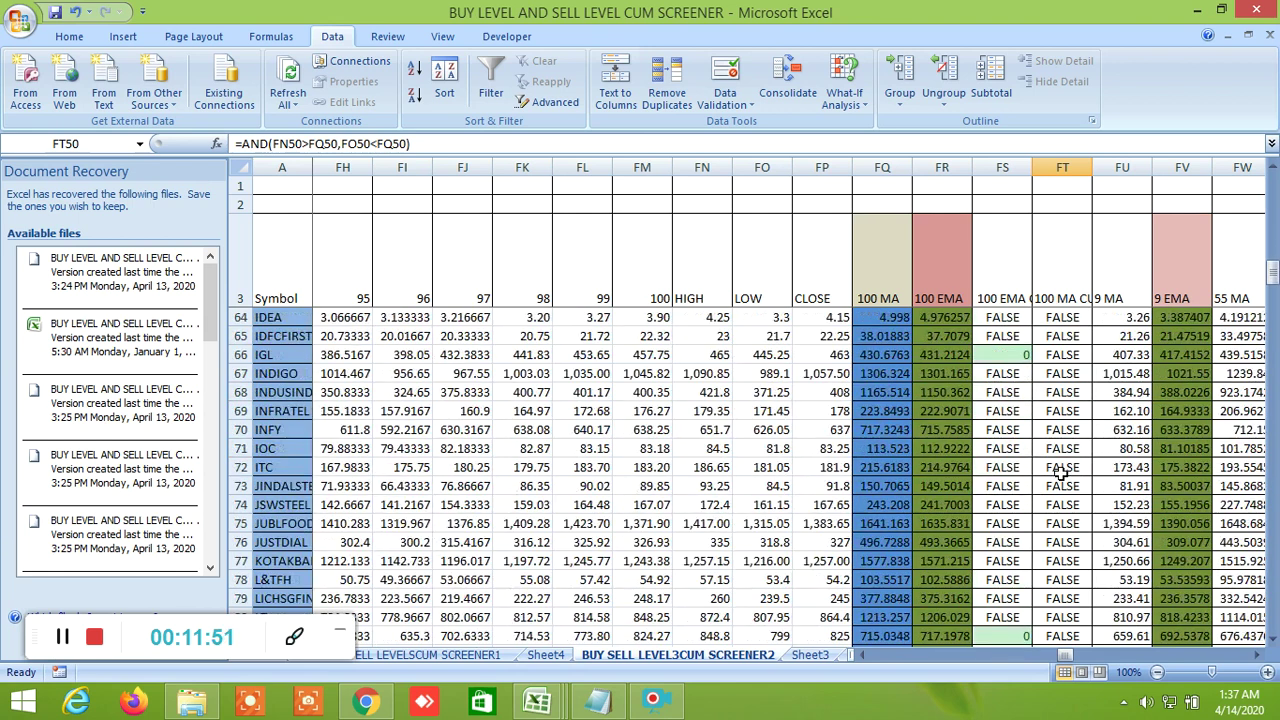
pyautogui.scroll(-2, 1062, 470)
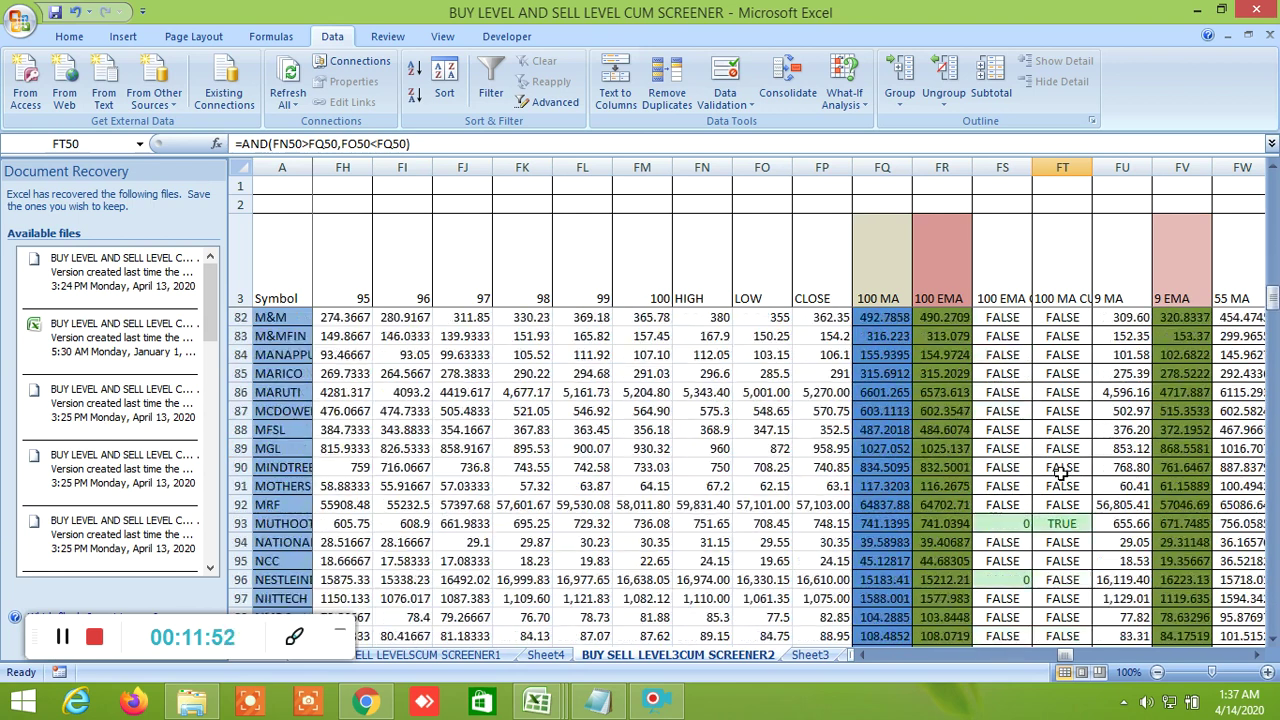
pyautogui.click(1064, 523)
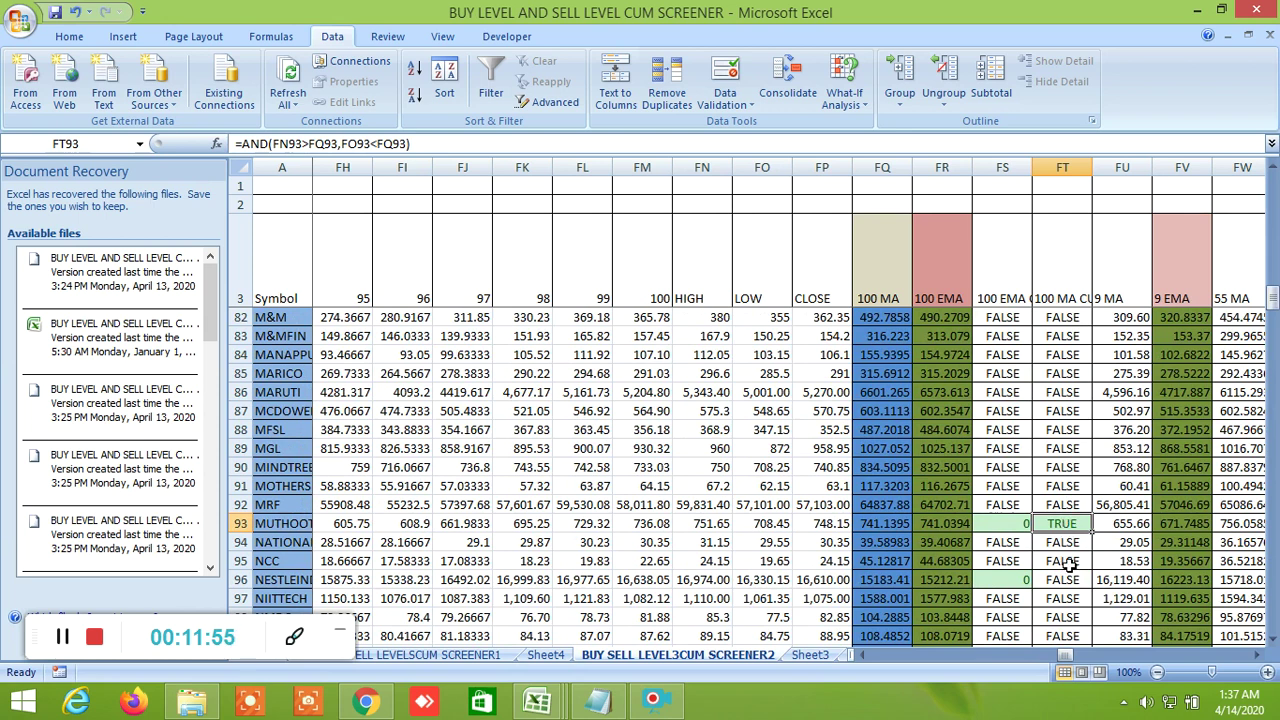
pyautogui.scroll(-15, 1066, 580)
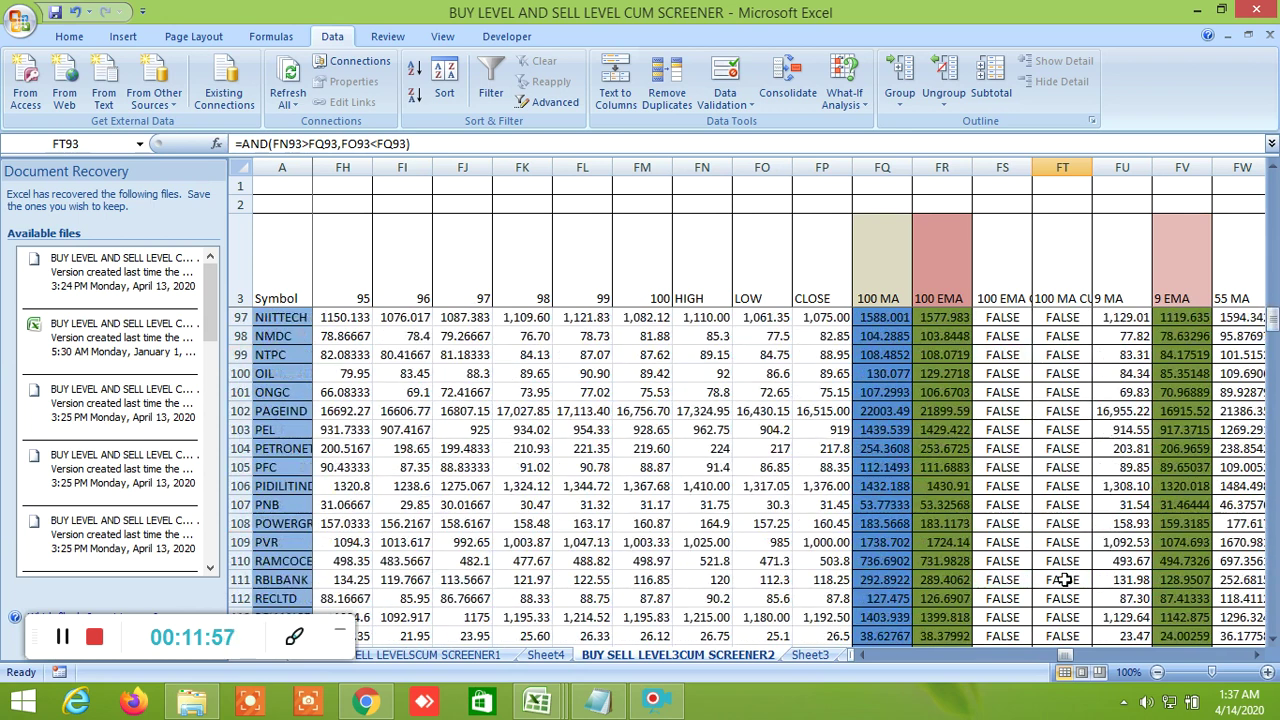
pyautogui.click(1070, 373)
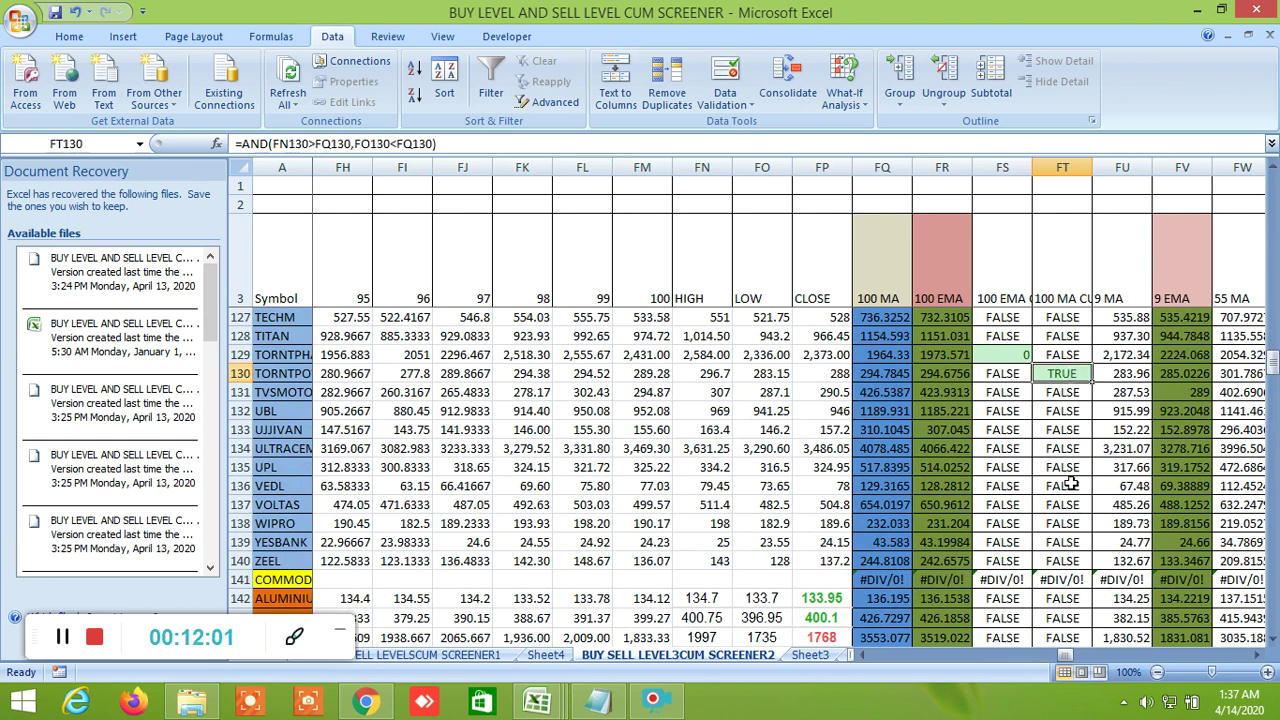
# Return to the first stock rows and examine the SHORT TERM EMA'S section.
pyautogui.scroll(18, 940, 565)
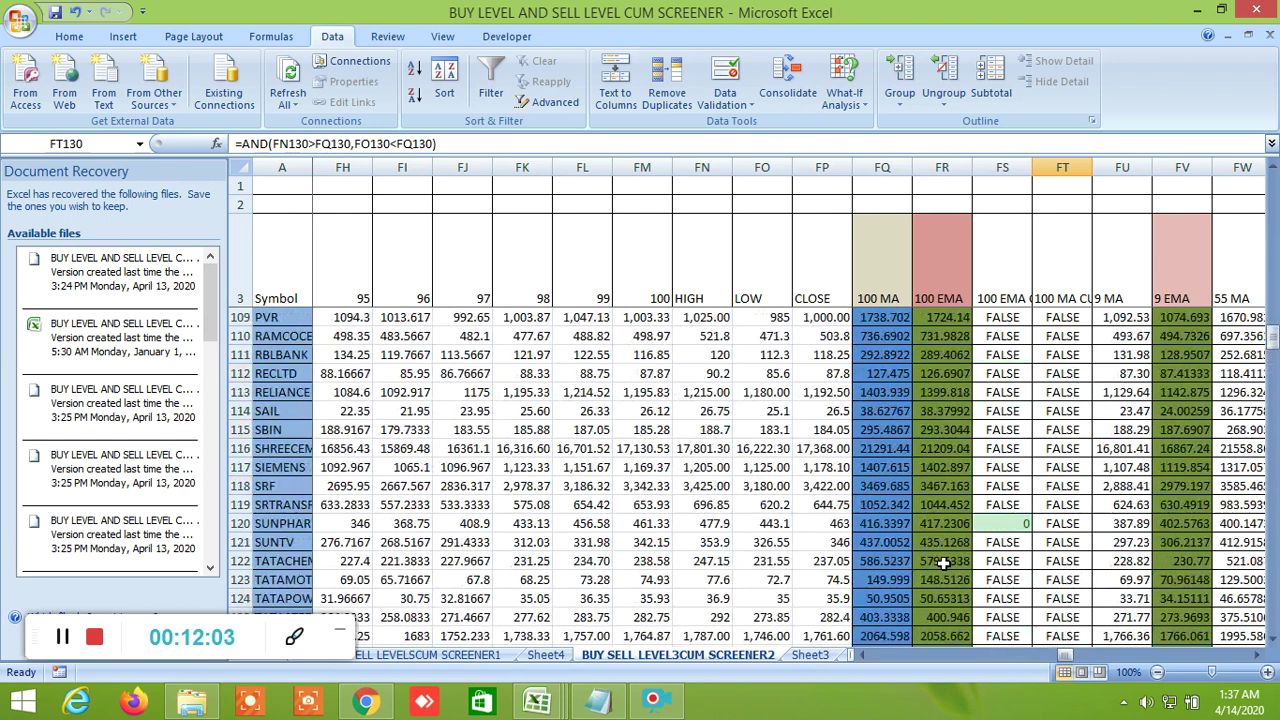
pyautogui.scroll(20, 942, 563)
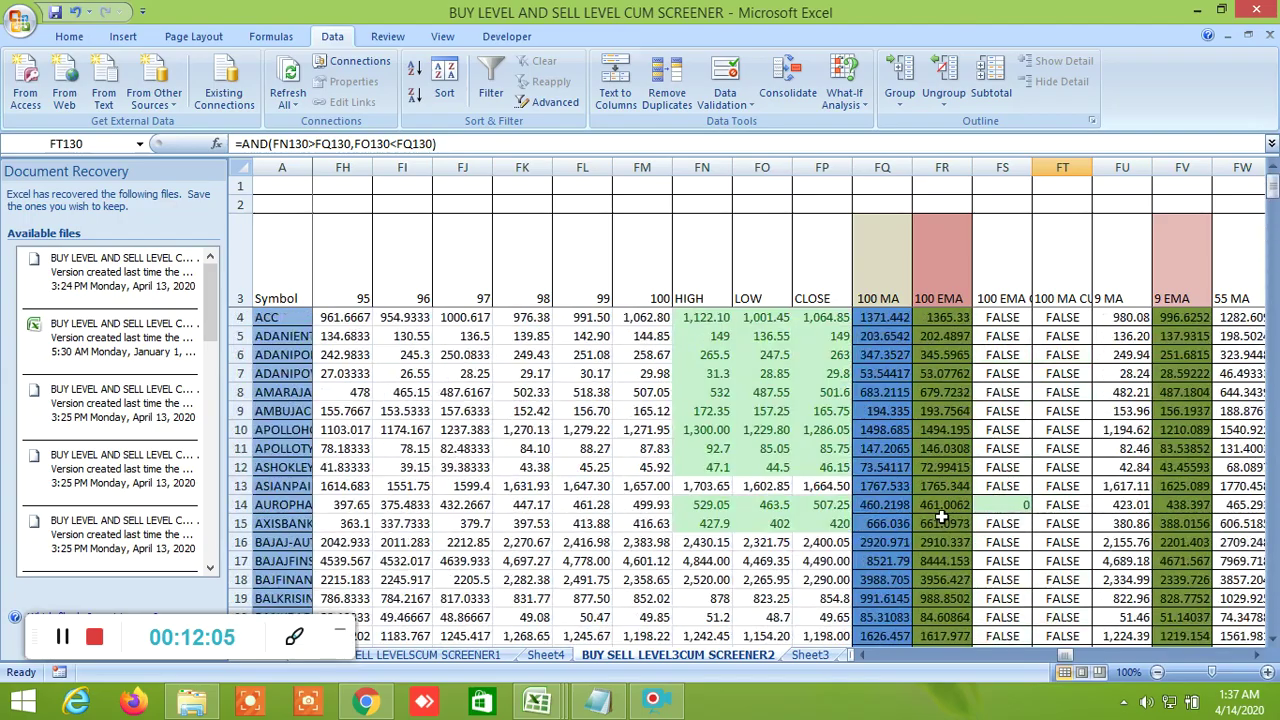
pyautogui.moveTo(1067, 652); pyautogui.dragTo(1125, 658)
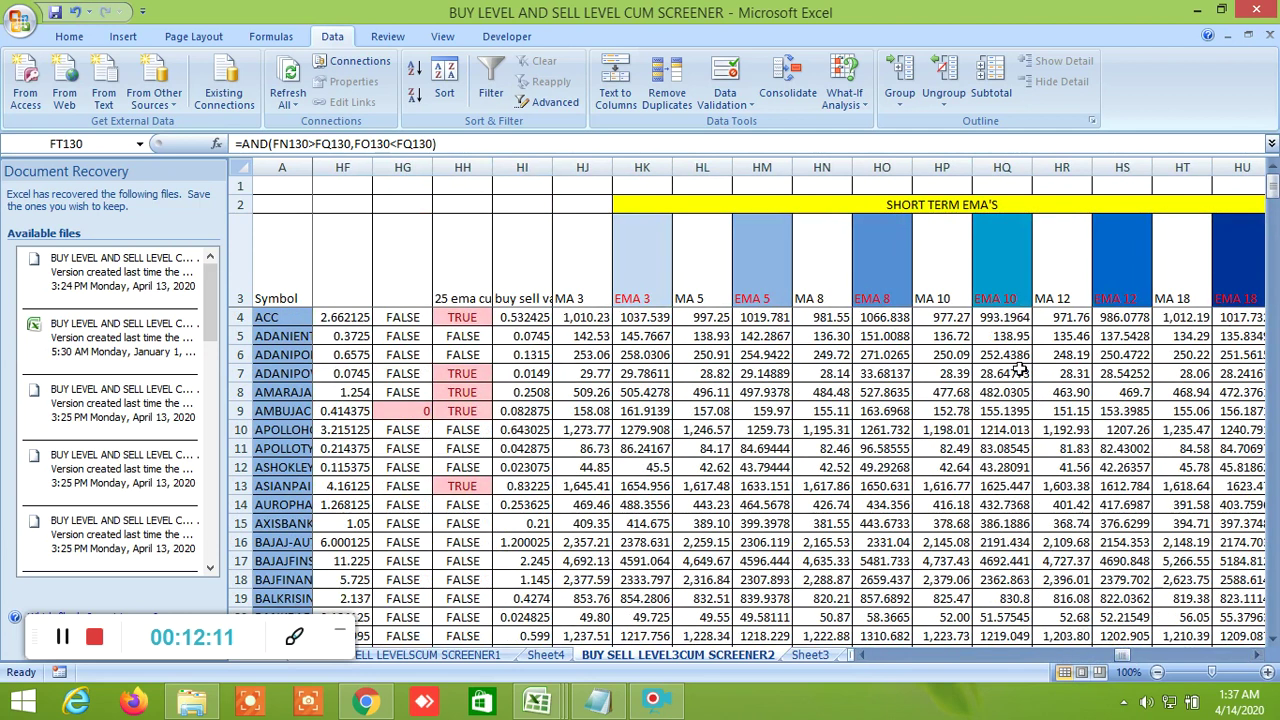
pyautogui.click(906, 202)
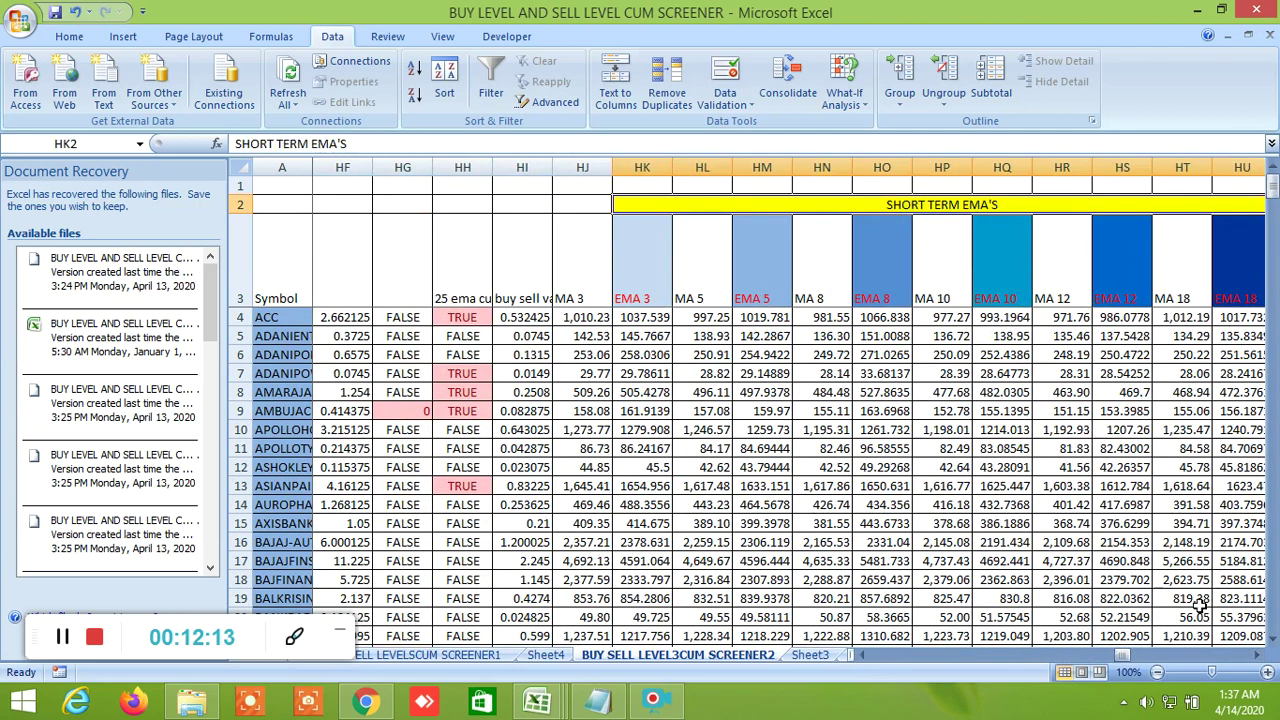
# Examine the LONG TERM EMA'S section with its MA and EMA columns from 30 to 60.
pyautogui.click(1256, 655)
pyautogui.click(1256, 655)
pyautogui.click(1256, 655)
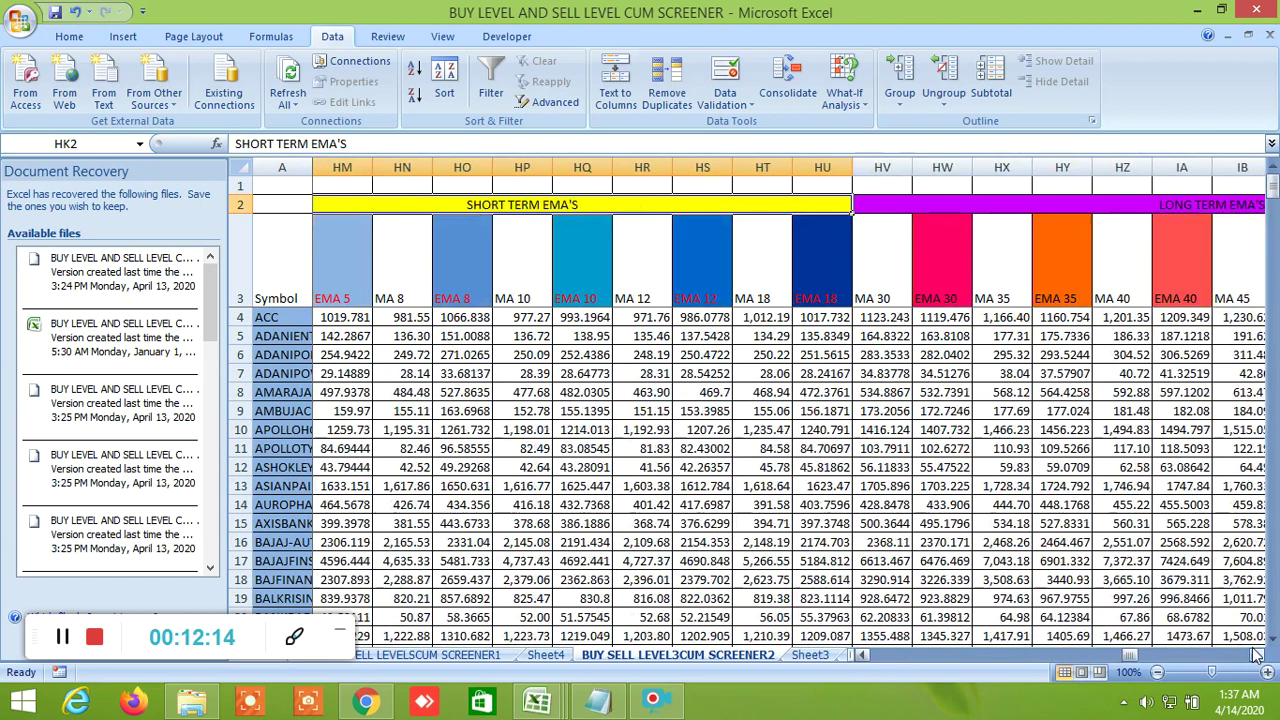
pyautogui.click(1256, 655)
pyautogui.click(1256, 655)
pyautogui.click(898, 204)
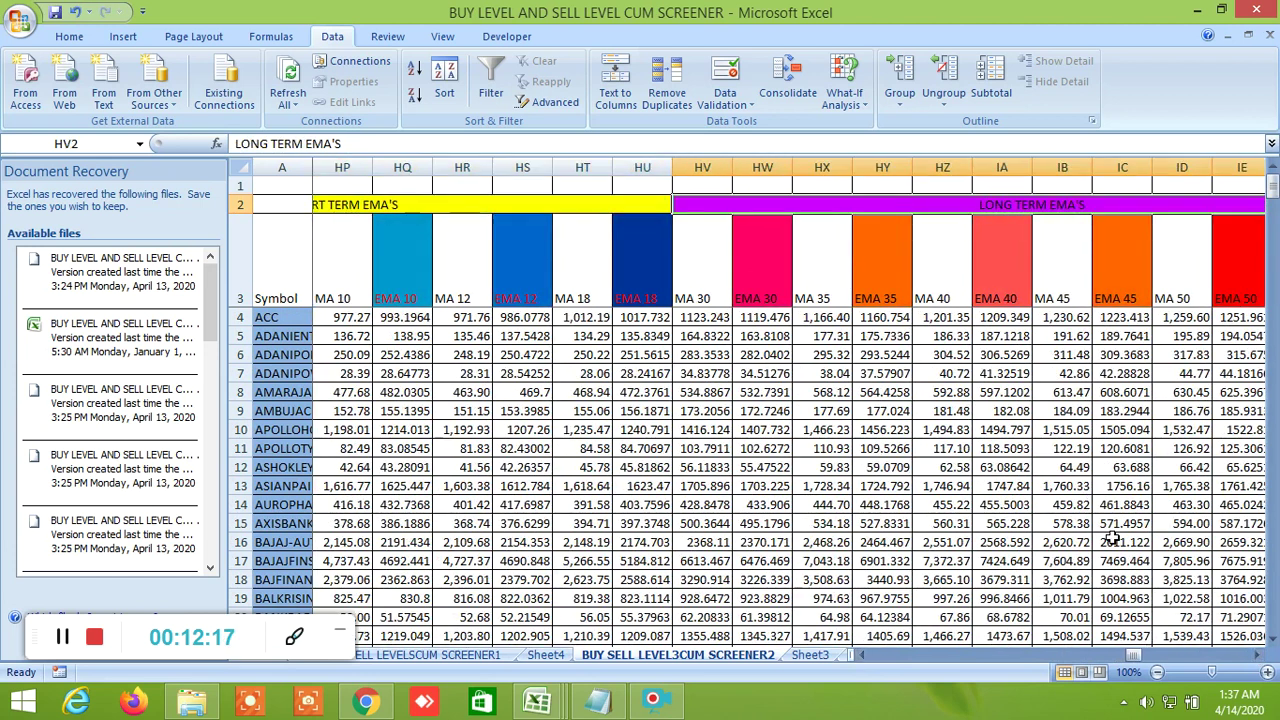
pyautogui.click(1257, 656)
pyautogui.click(1257, 656)
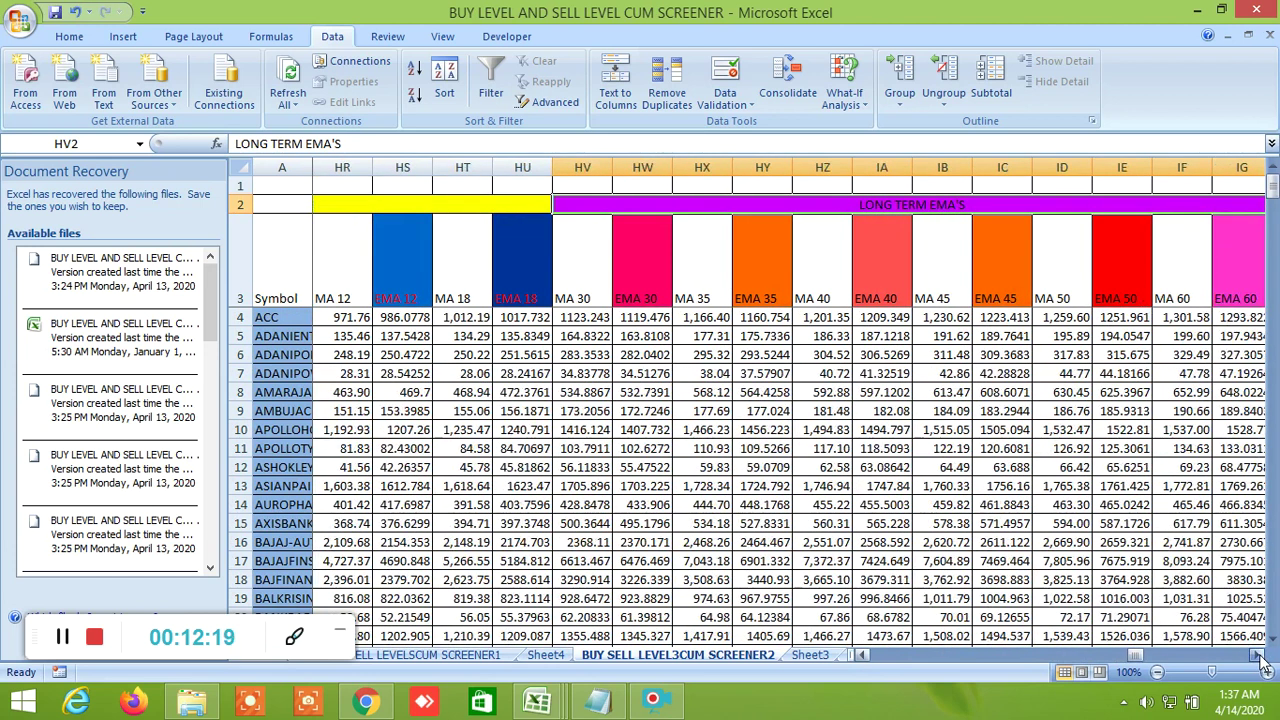
# Bring the average and strong trend columns into view and examine the AVERAGE UP TREND and AVERAGE DOWNTREND headings.
pyautogui.click(1257, 656)
pyautogui.click(1257, 656)
pyautogui.click(1257, 656)
pyautogui.click(1257, 656)
pyautogui.click(1257, 656)
pyautogui.click(1257, 656)
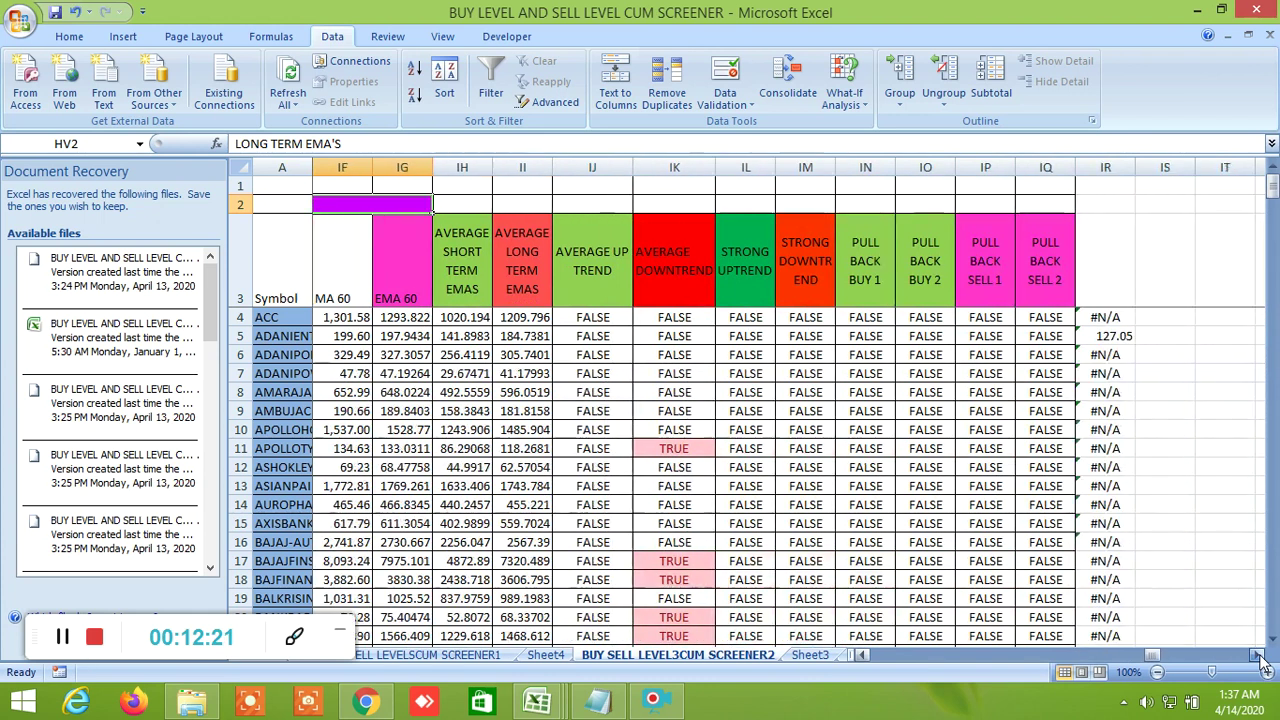
pyautogui.click(580, 258)
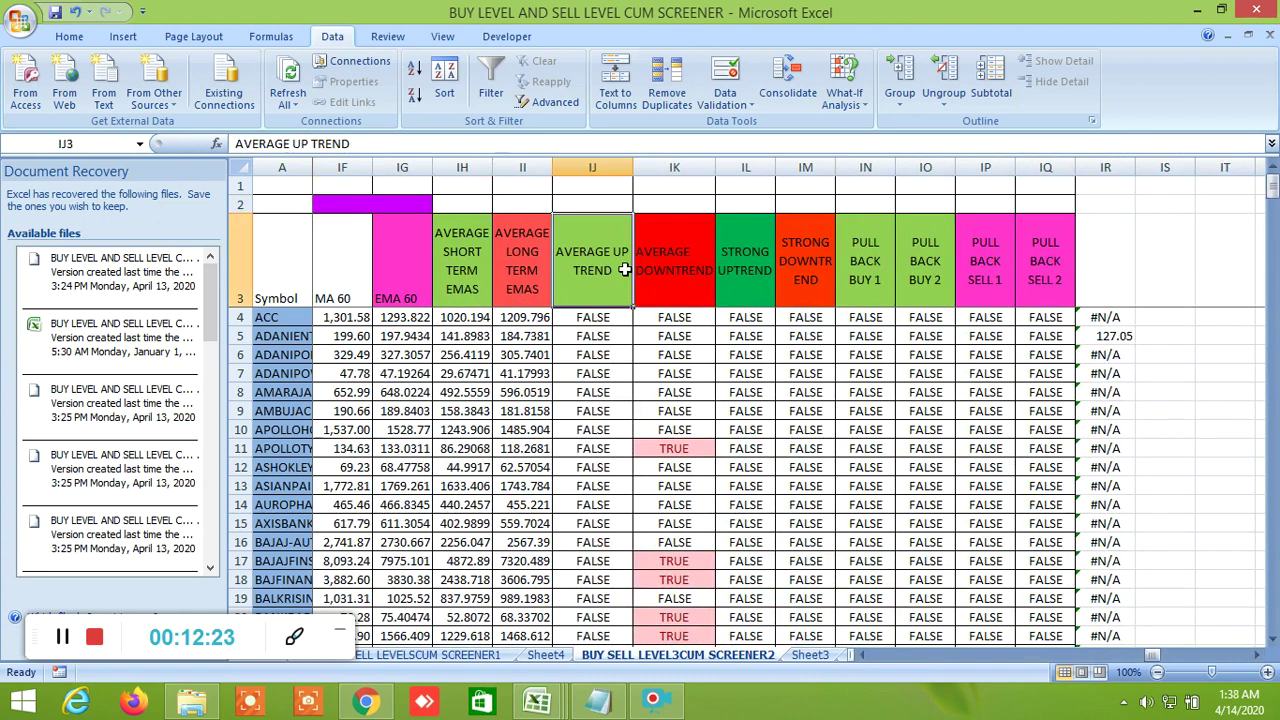
pyautogui.click(668, 272)
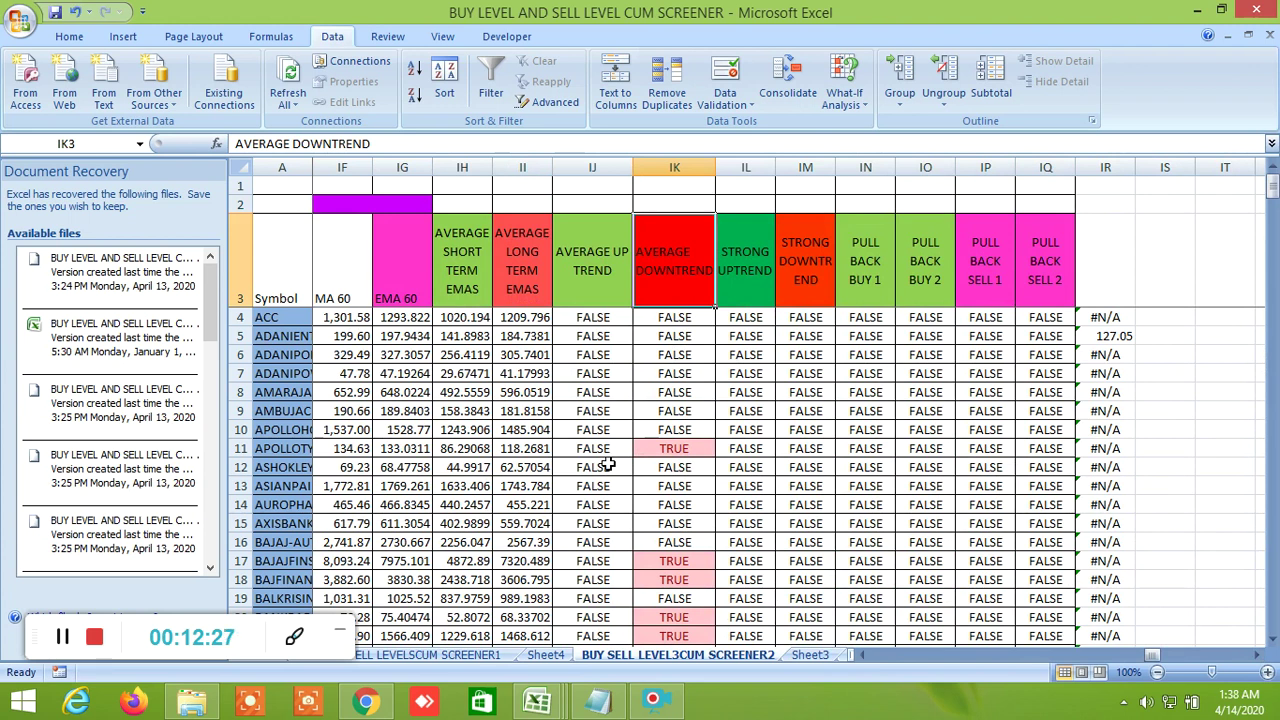
# Inspect the flagged AVERAGE UP TREND cells of BIOCON and row 31 with their formulas.
pyautogui.scroll(-3, 608, 464)
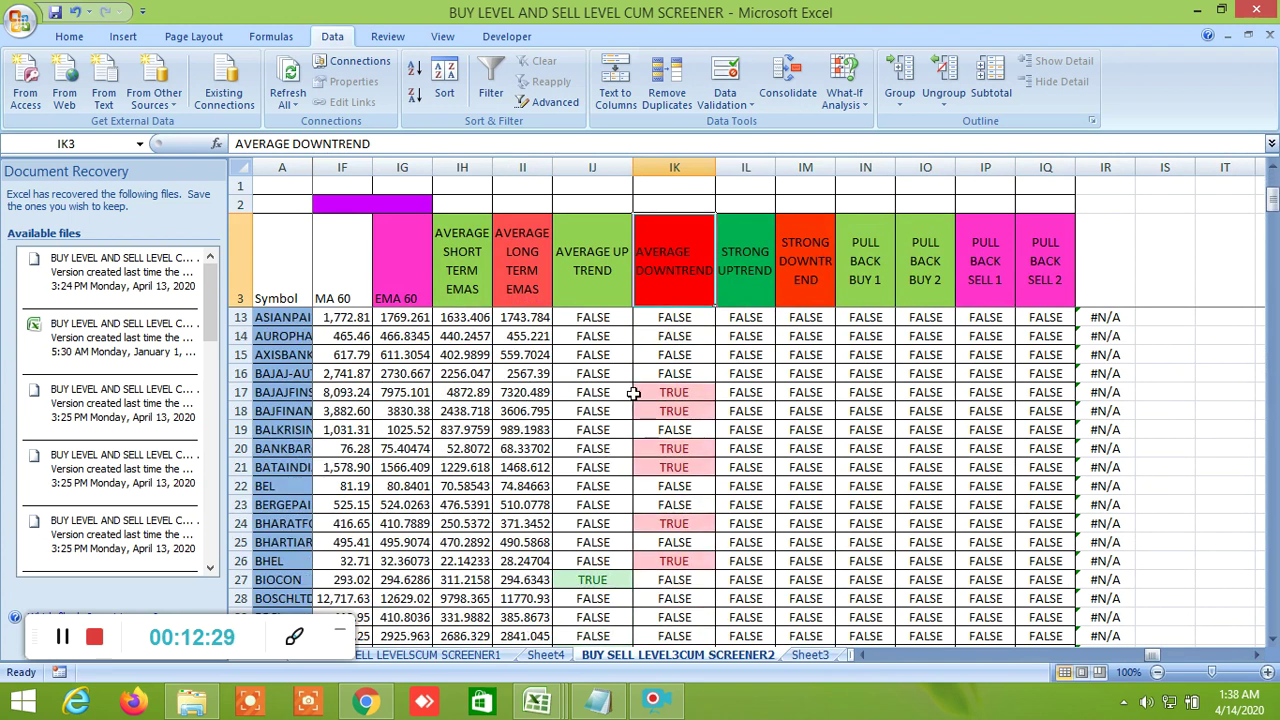
pyautogui.scroll(-1, 688, 493)
pyautogui.scroll(-1, 688, 493)
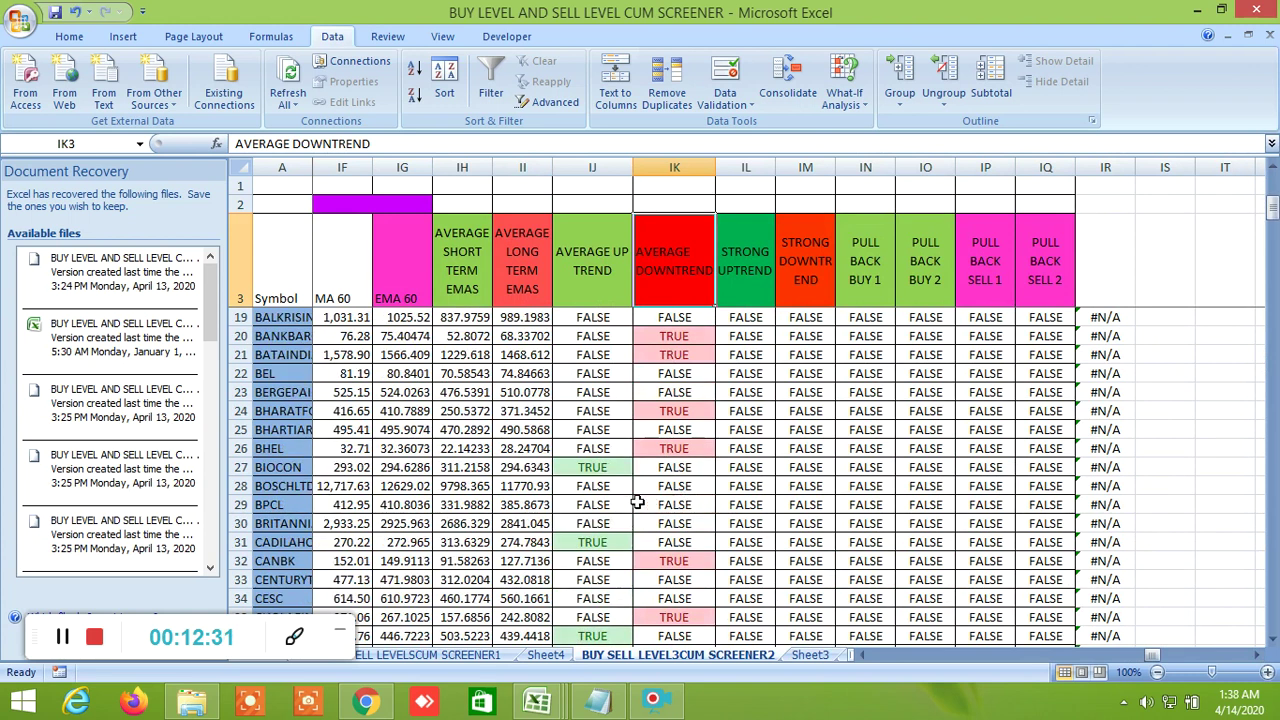
pyautogui.click(610, 470)
pyautogui.click(614, 538)
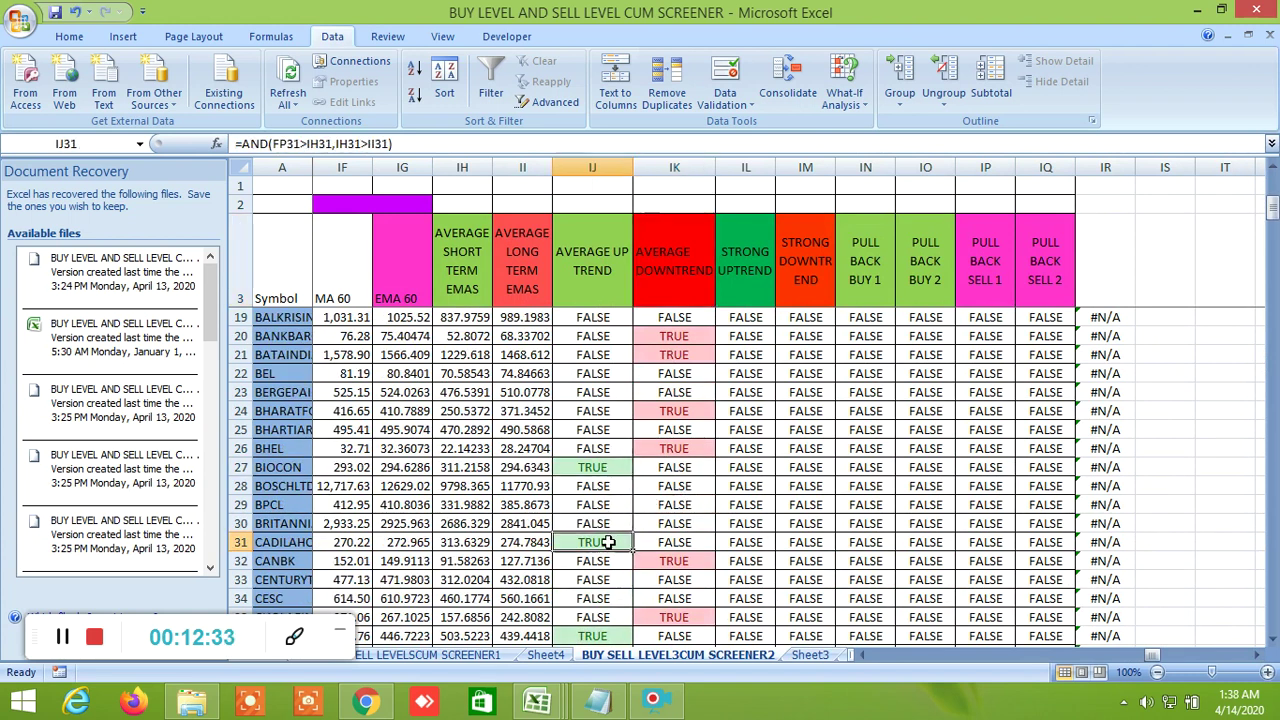
# Inspect the AVERAGE UP TREND formulas flagged for CIPLA, COLPAL and DIVISLAB.
pyautogui.scroll(-1, 655, 553)
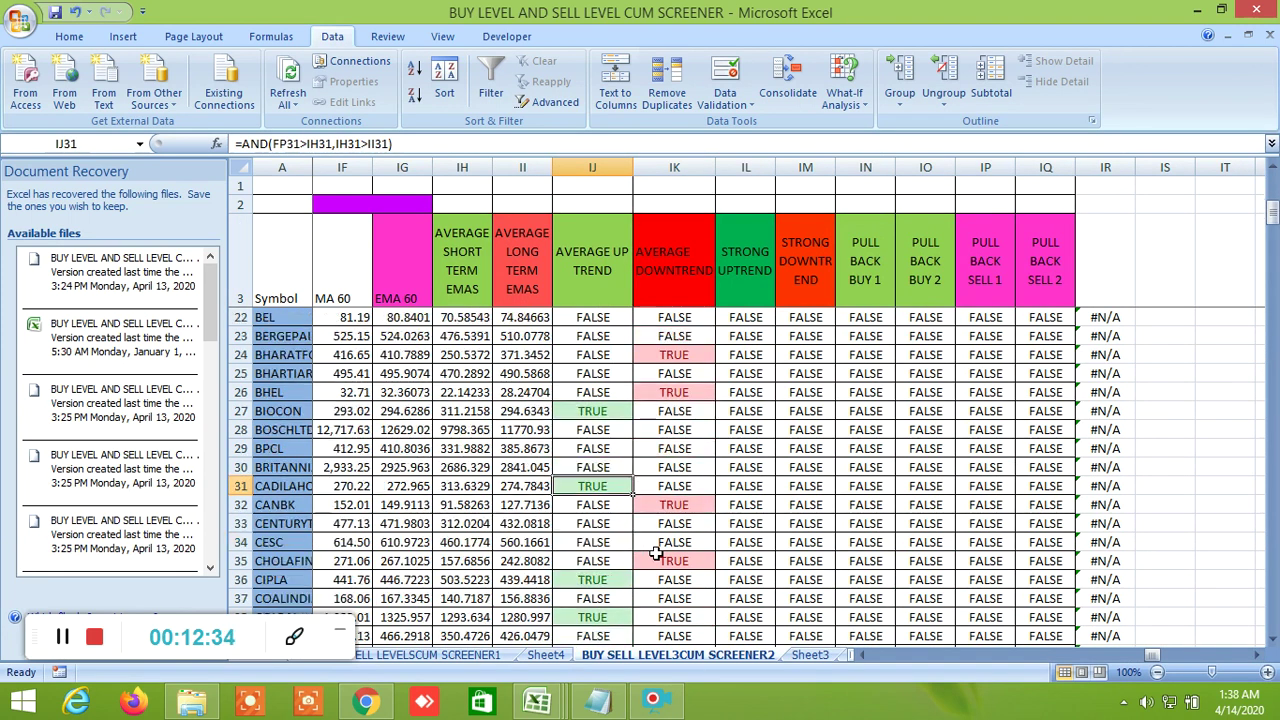
pyautogui.click(613, 578)
pyautogui.scroll(-3, 613, 570)
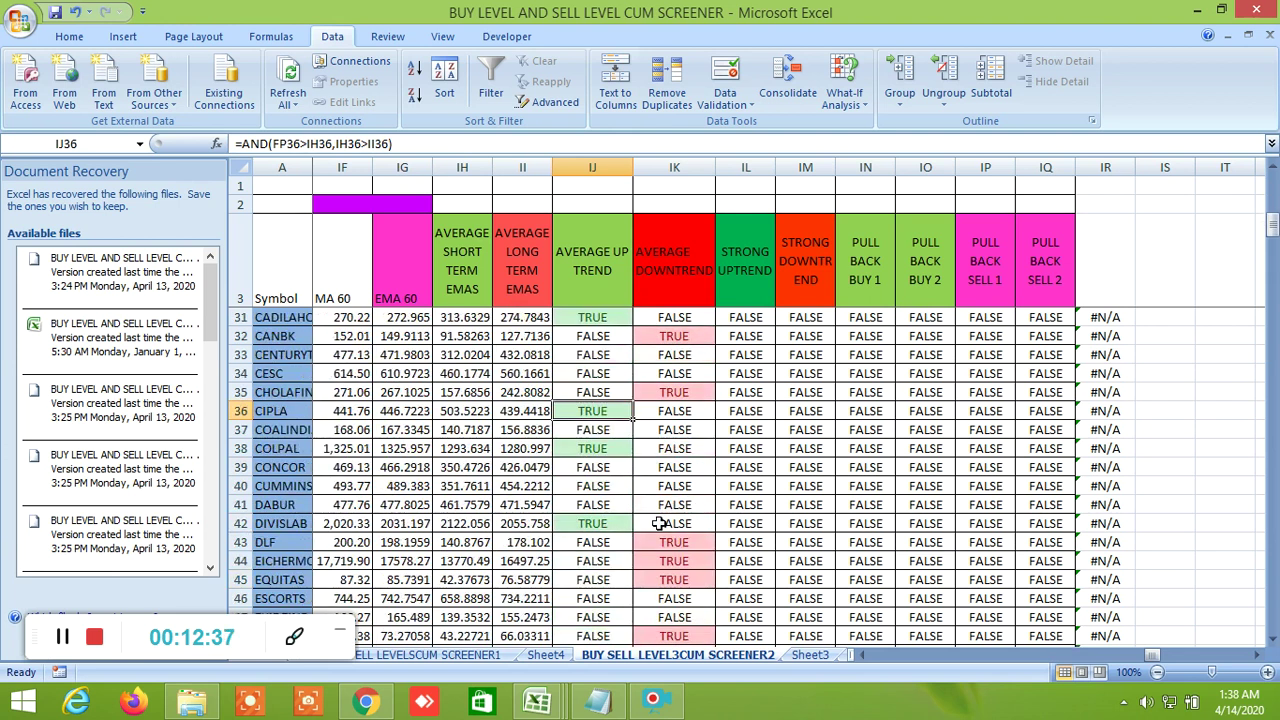
pyautogui.click(606, 450)
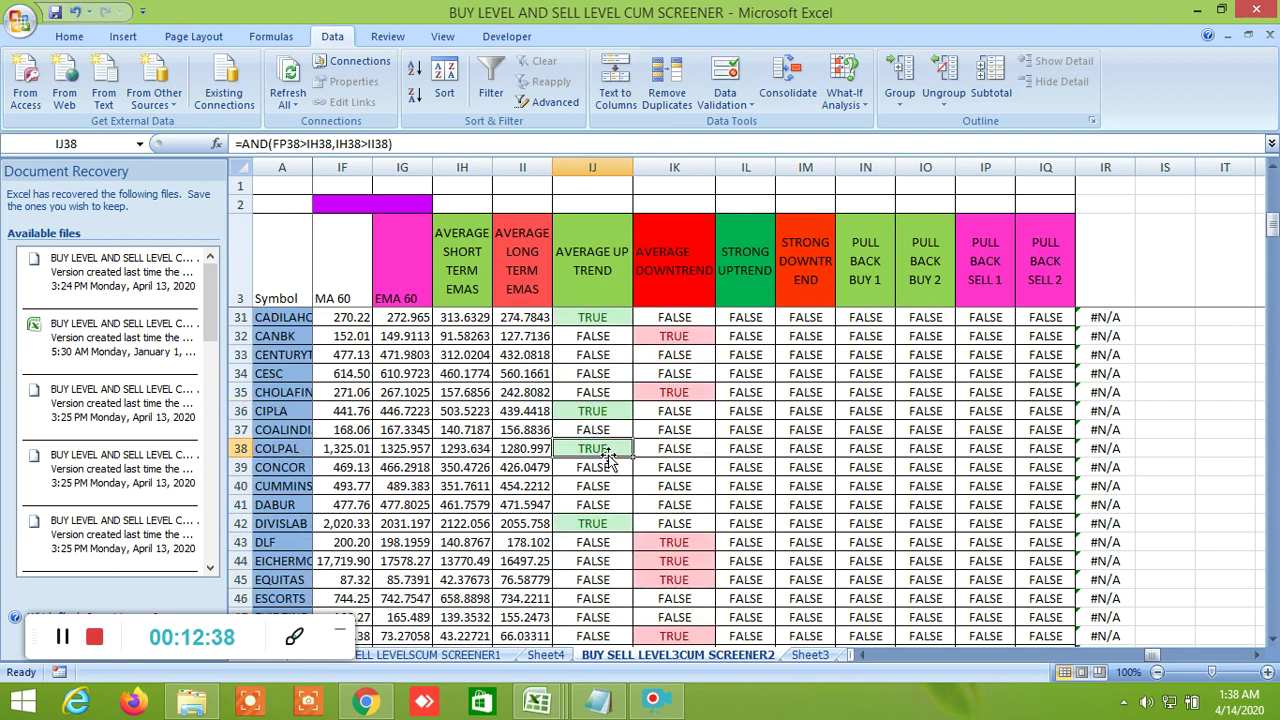
pyautogui.click(601, 526)
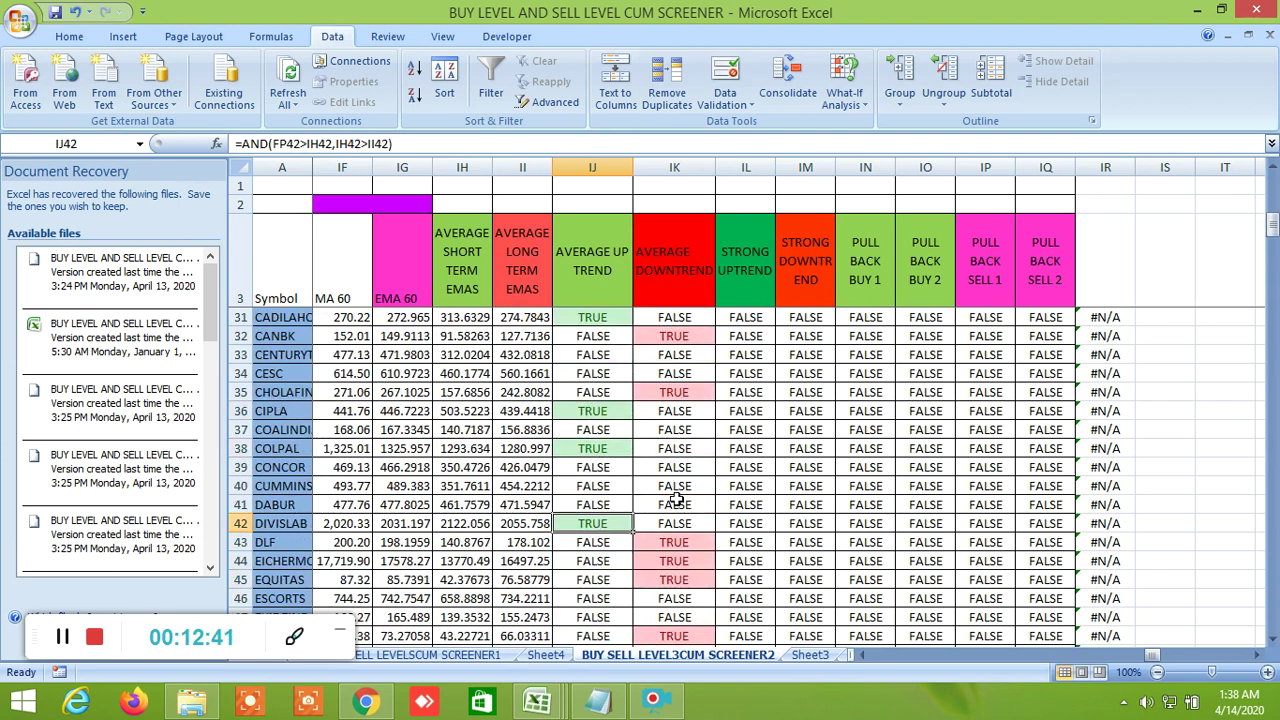
# Check the remaining AVERAGE UP TREND column and inspect the flagged cells in rows 61 and 81.
pyautogui.scroll(-3, 680, 508)
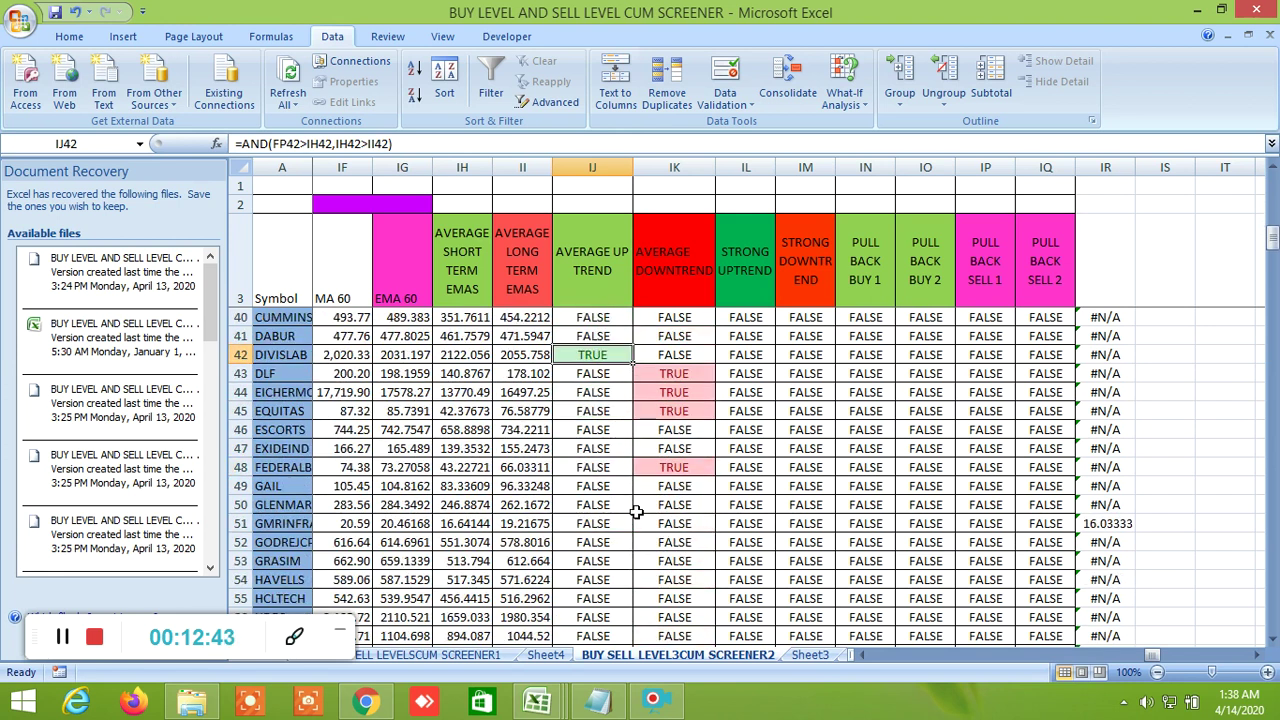
pyautogui.scroll(-4, 625, 508)
pyautogui.scroll(-1, 621, 508)
pyautogui.click(603, 432)
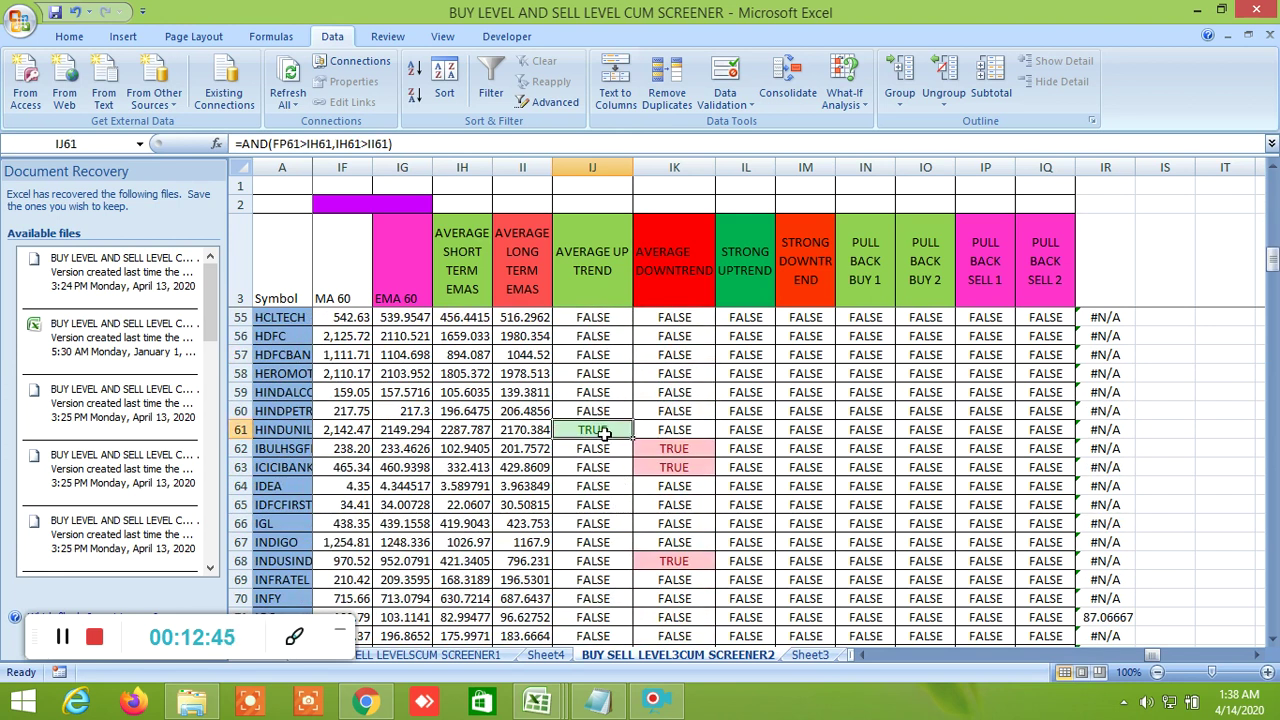
pyautogui.scroll(-6, 625, 520)
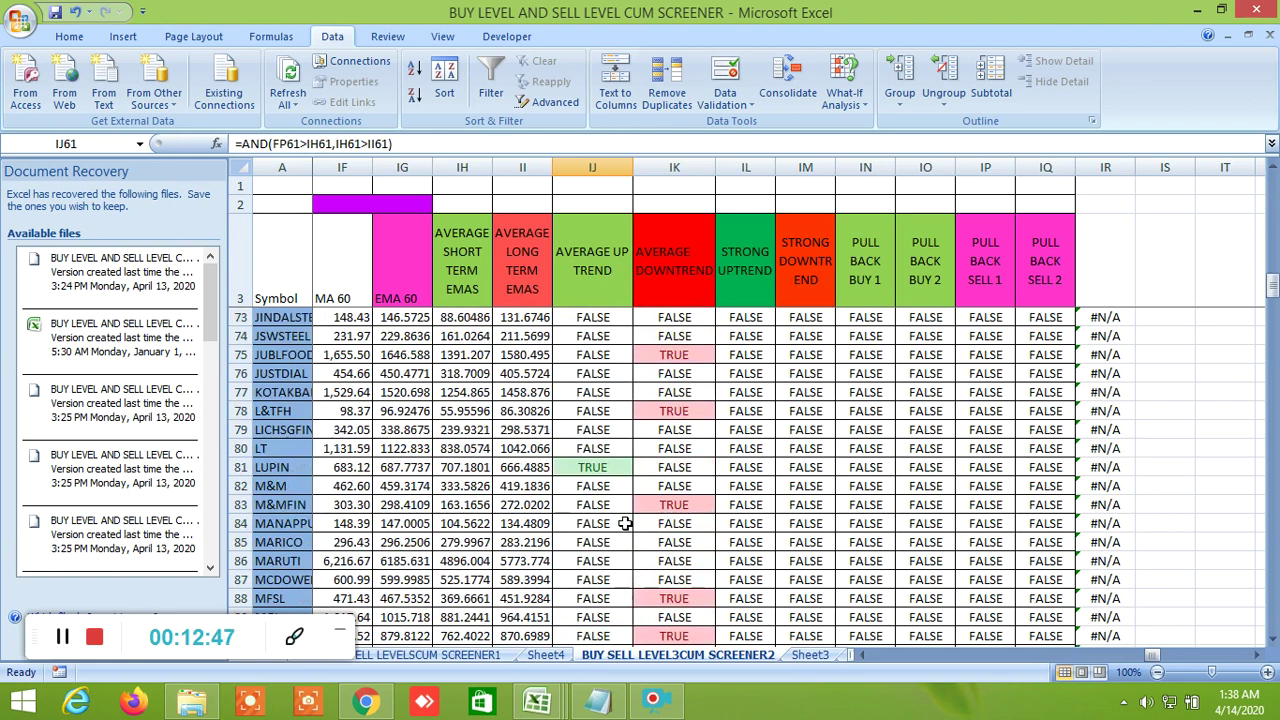
pyautogui.click(619, 472)
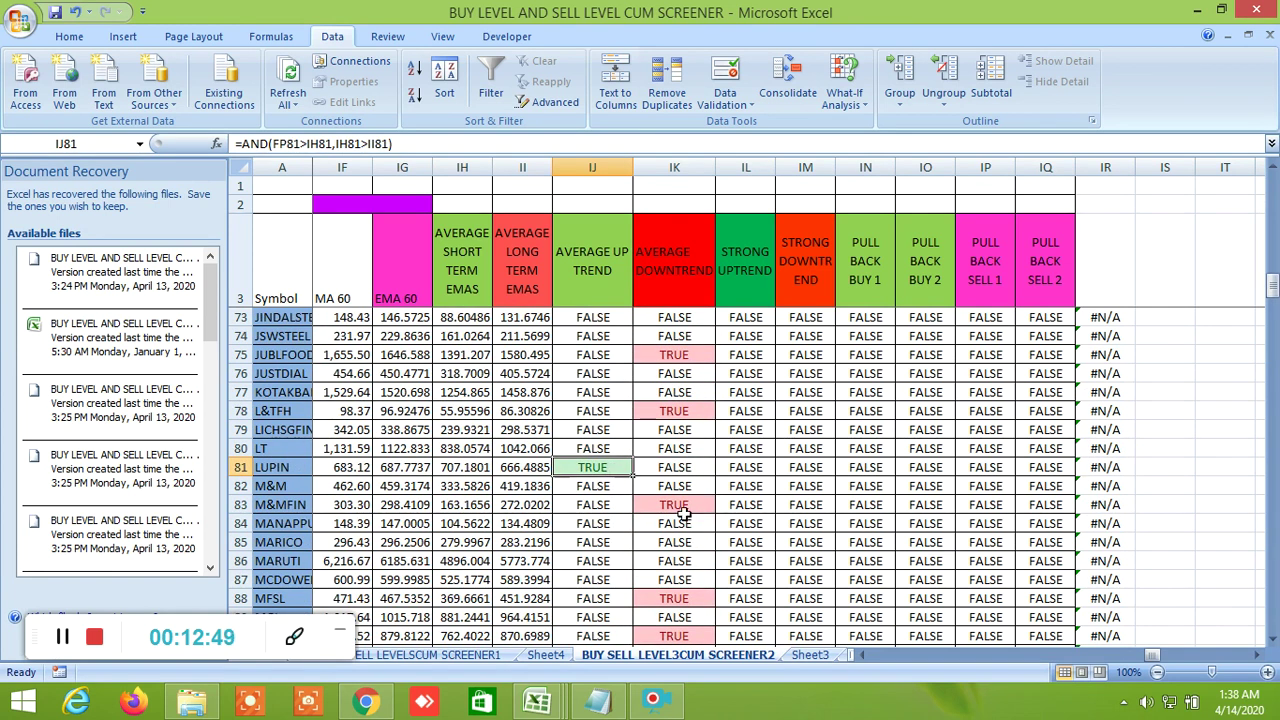
pyautogui.scroll(-1, 620, 537)
pyautogui.scroll(-3, 620, 537)
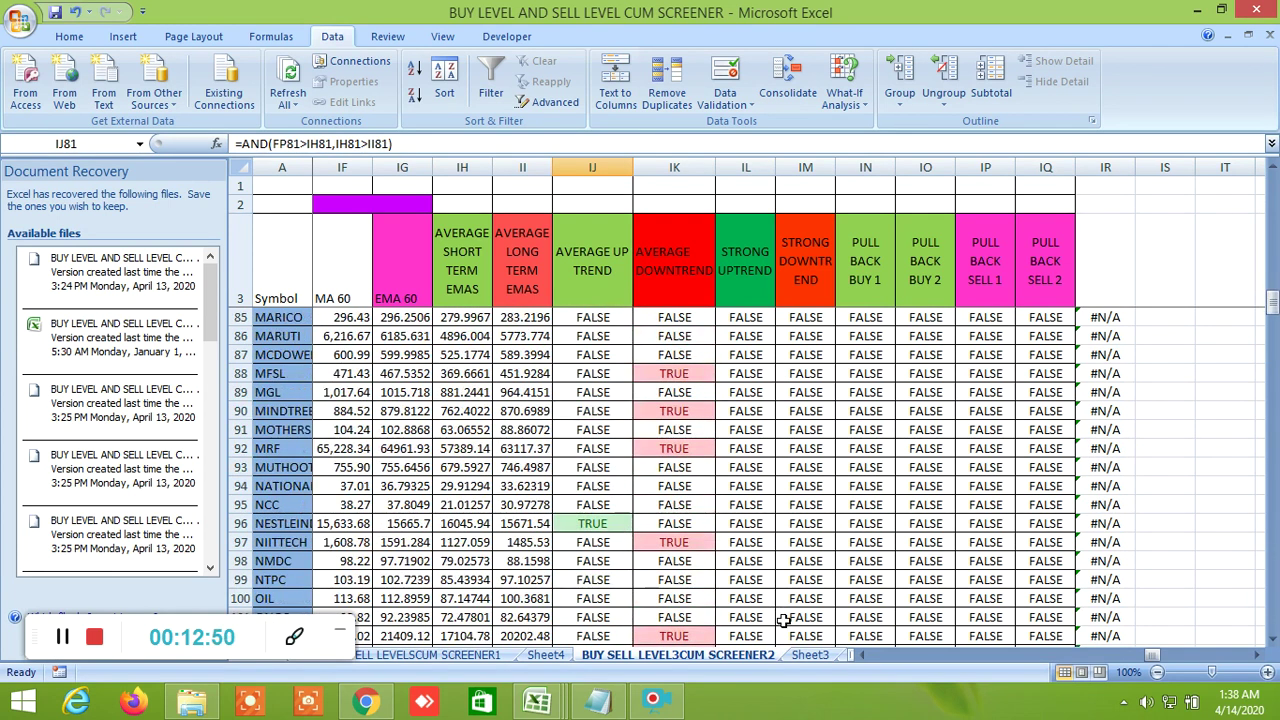
# Open the INSIDE THE BAR WITH NR7 sheet and go to its first stock rows.
pyautogui.click(810, 655)
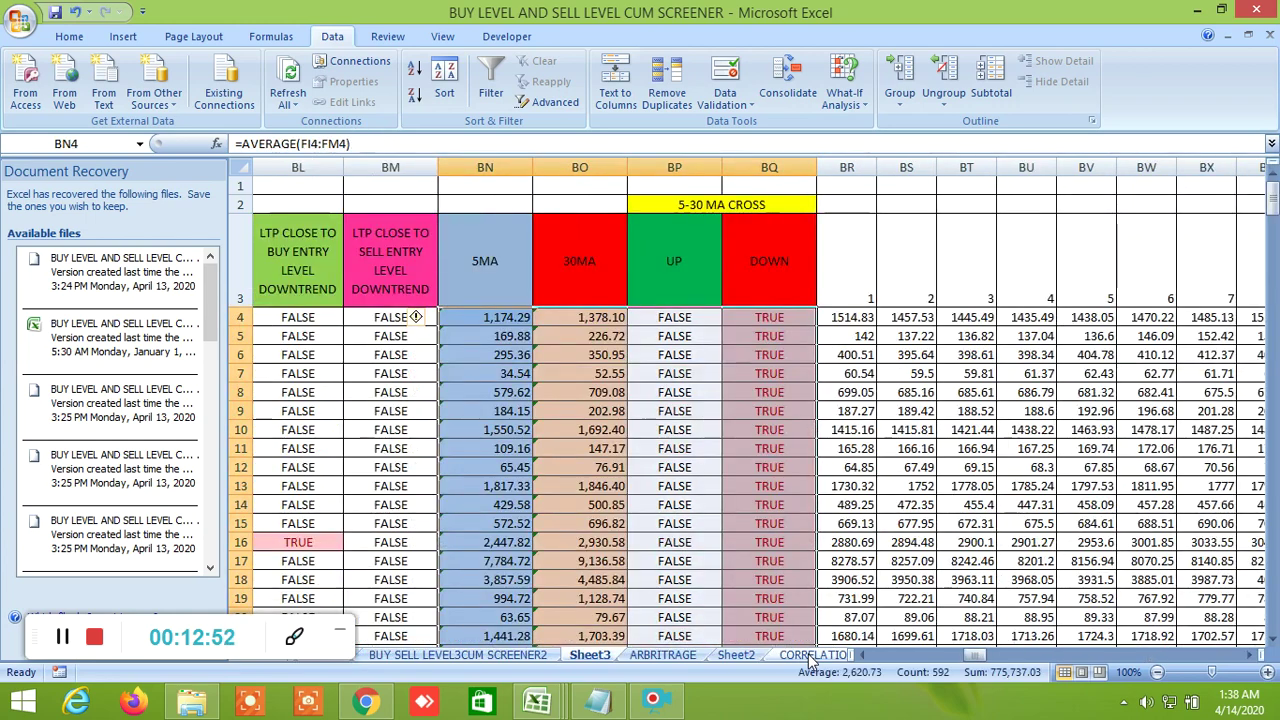
pyautogui.click(810, 655)
pyautogui.click(809, 654)
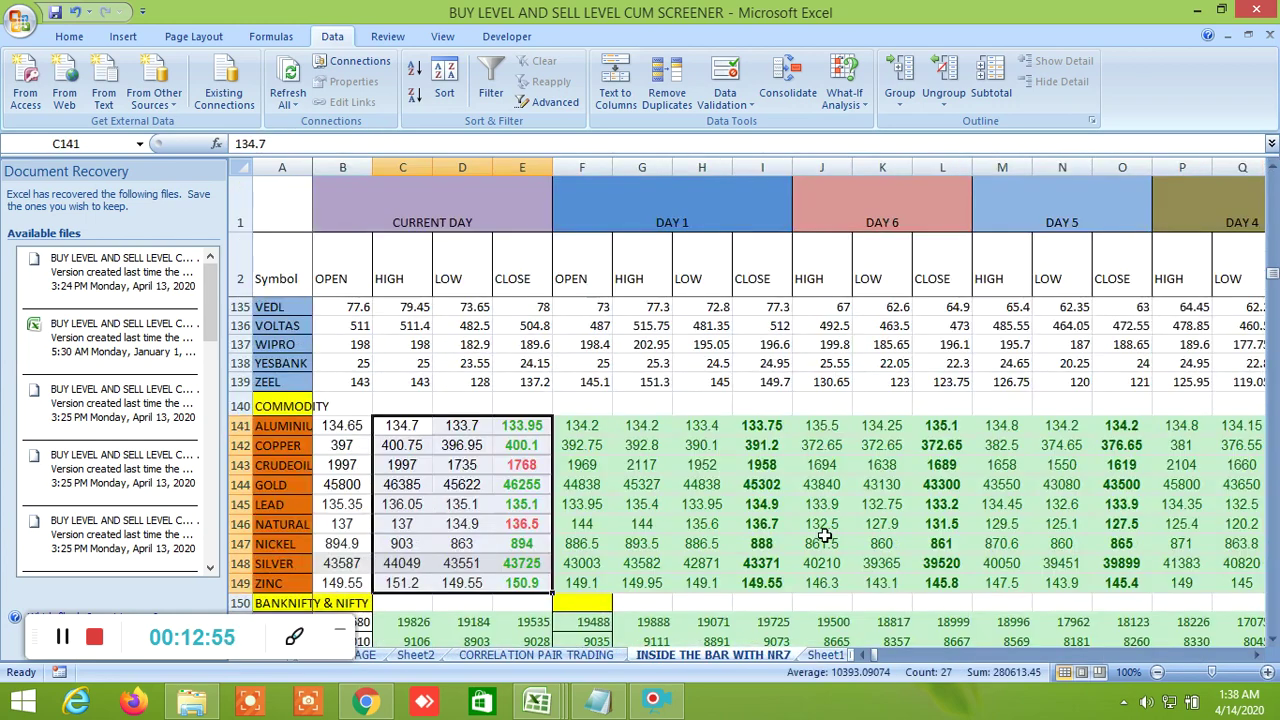
pyautogui.scroll(20, 822, 537)
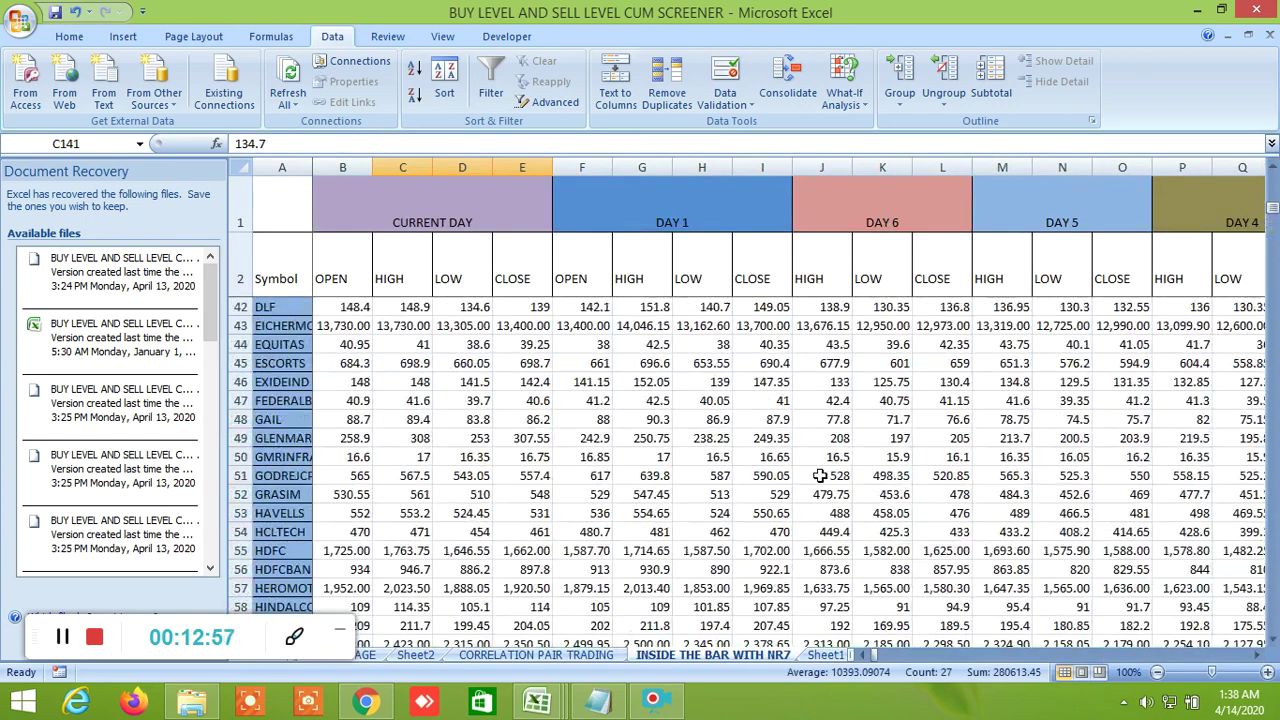
pyautogui.scroll(13, 822, 476)
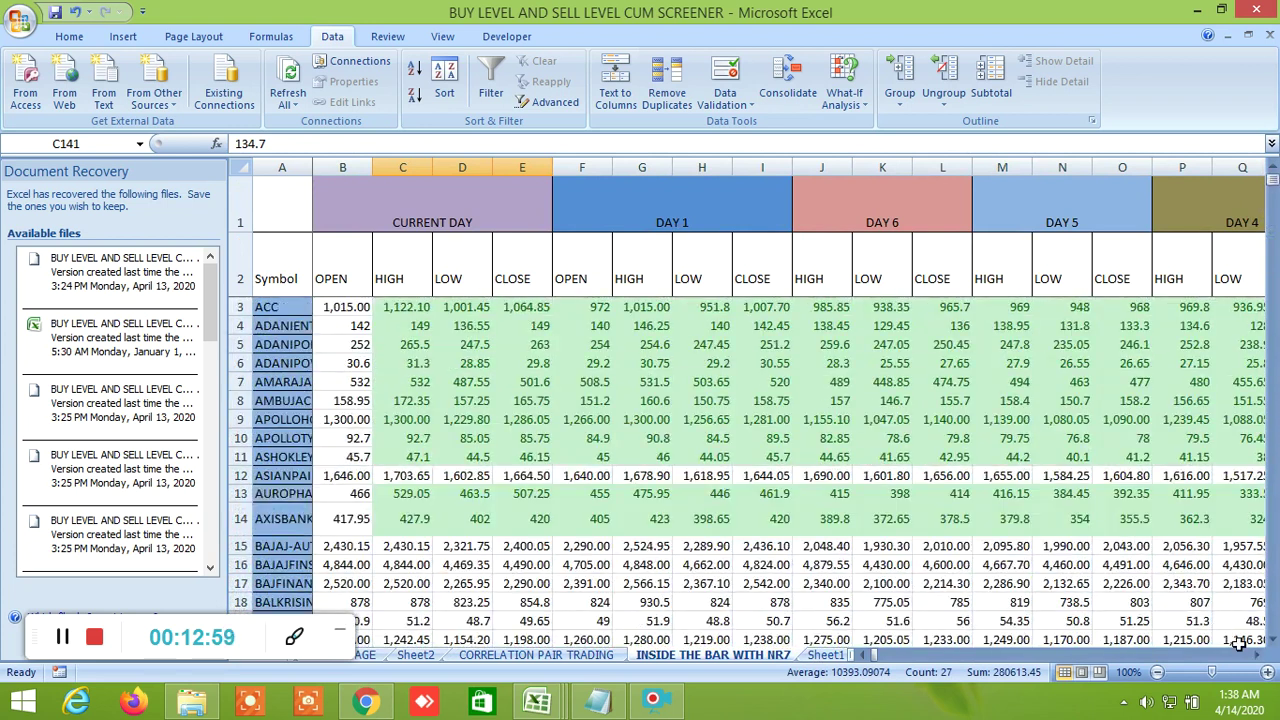
# Find the INSIDE THE BAR section and inspect the 1 DAY and NR4 formulas in row 15.
pyautogui.click(1258, 655)
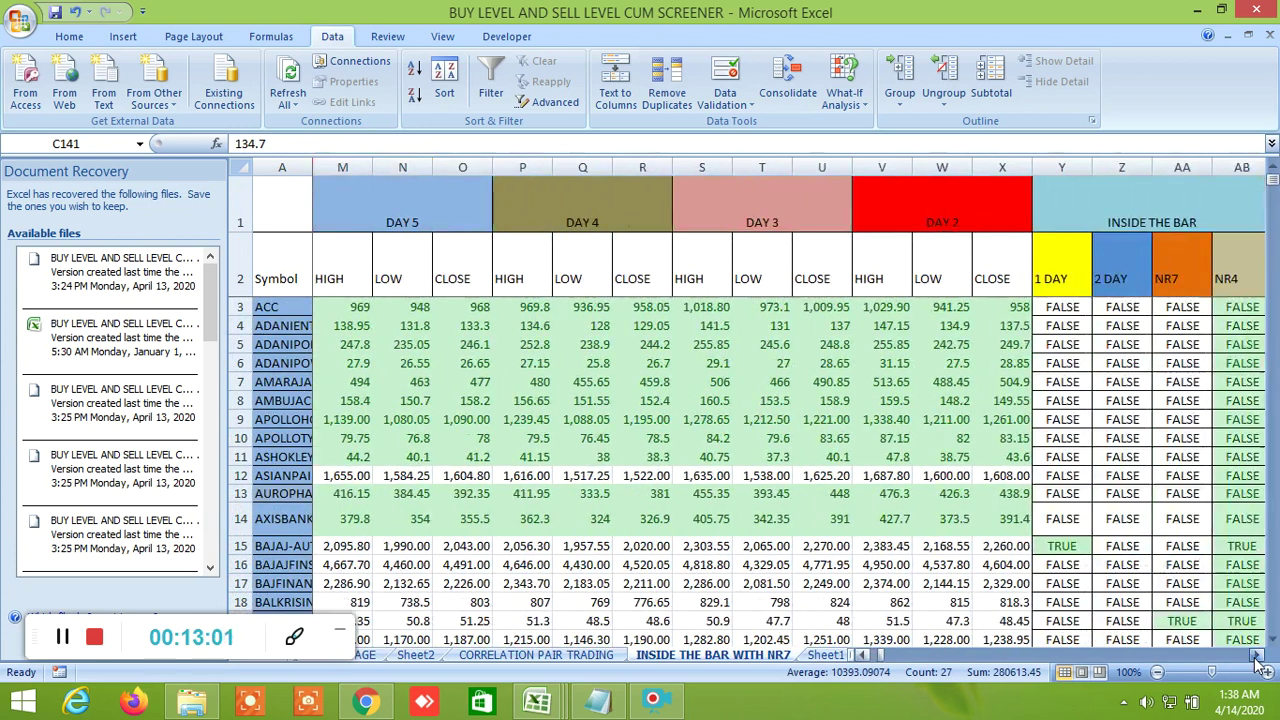
pyautogui.click(1257, 659)
pyautogui.click(1257, 659)
pyautogui.click(1257, 659)
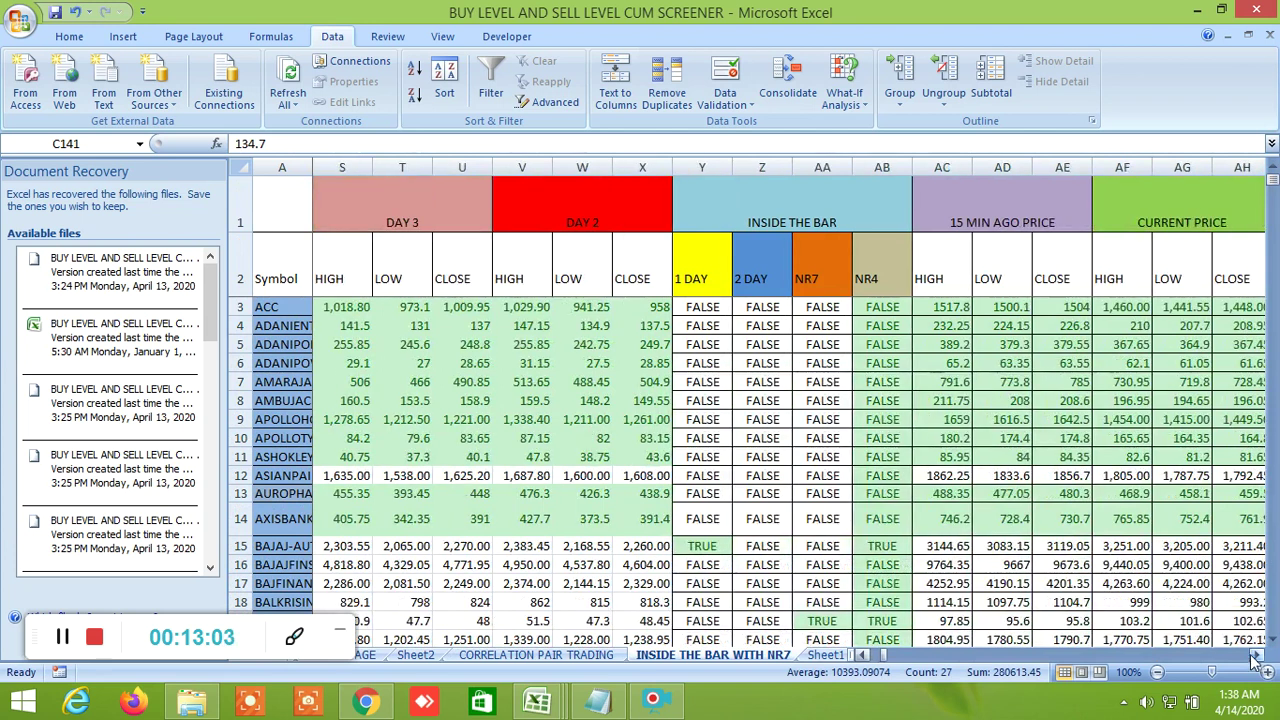
pyautogui.click(703, 545)
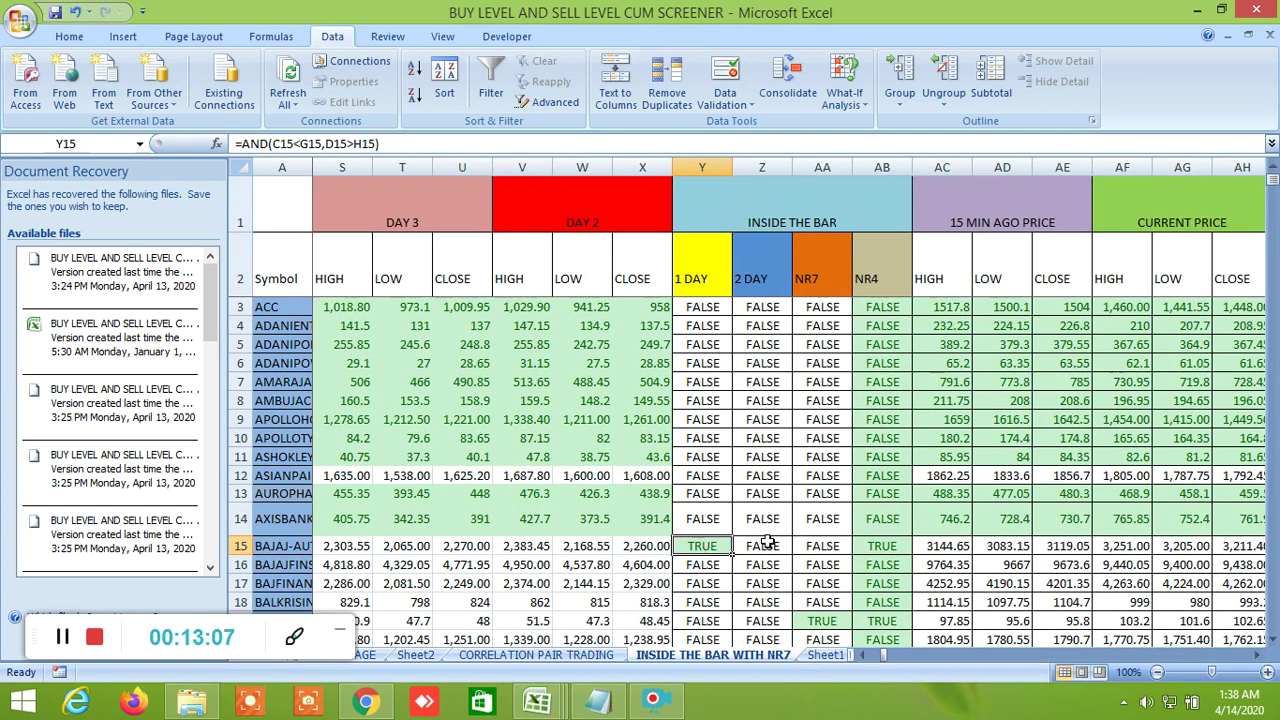
pyautogui.click(880, 549)
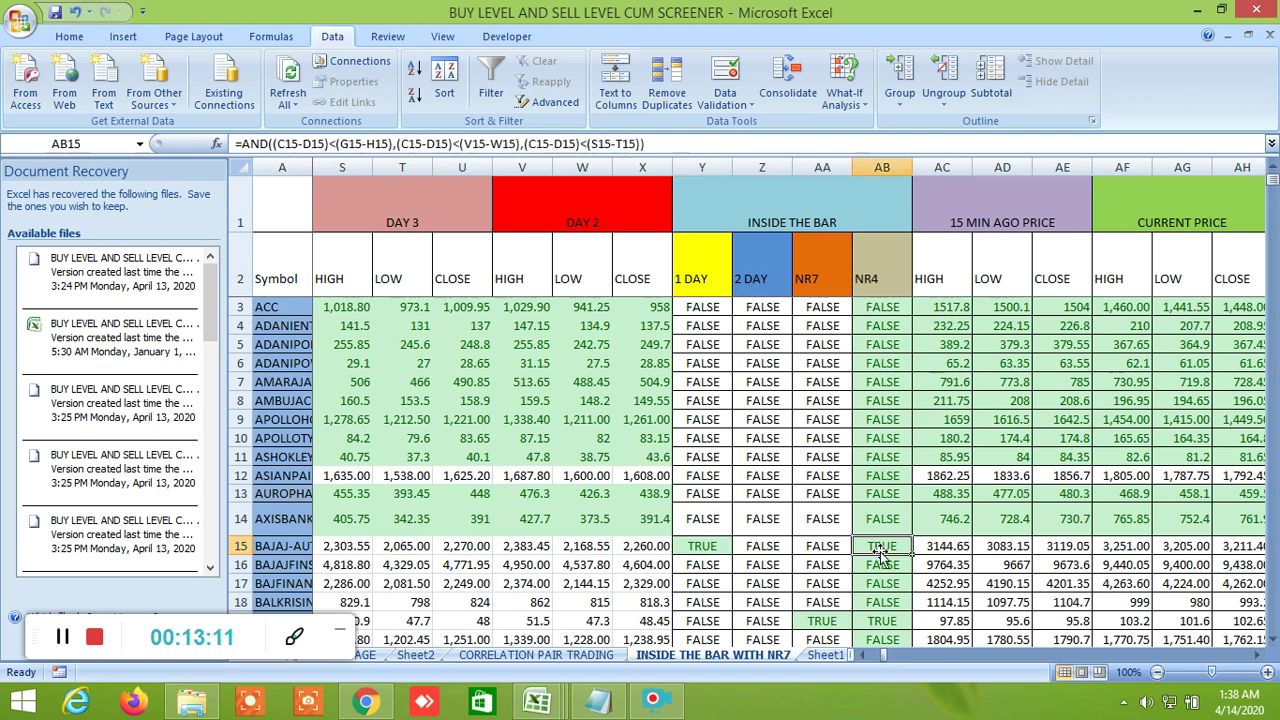
# Inspect the flagged NR7 cells in rows 19 and 29 with their formulas.
pyautogui.scroll(-2, 832, 592)
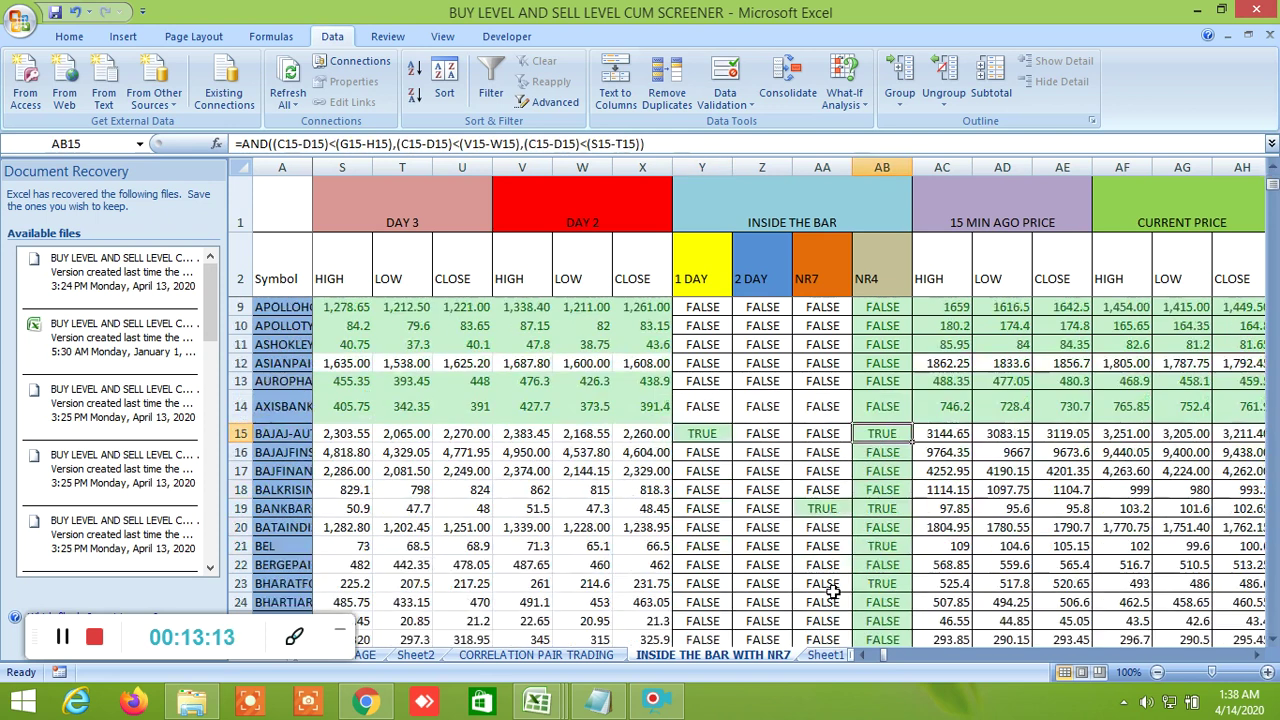
pyautogui.click(822, 510)
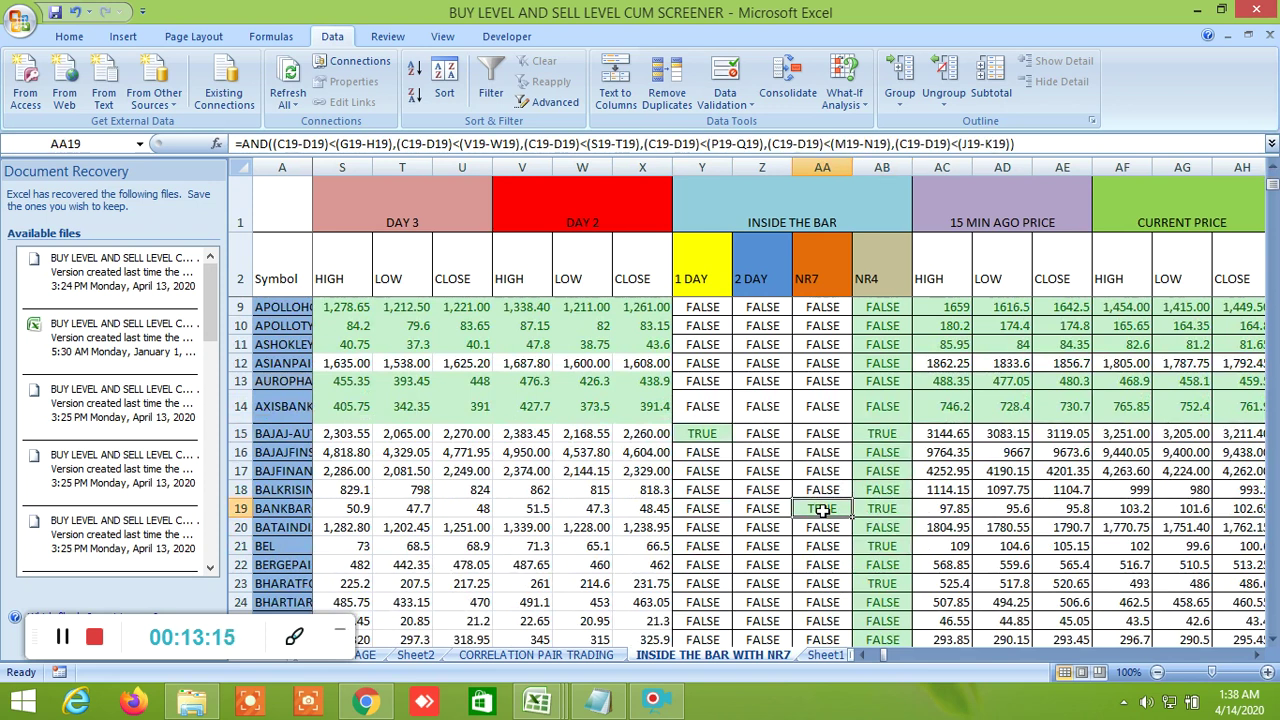
pyautogui.scroll(-2, 815, 565)
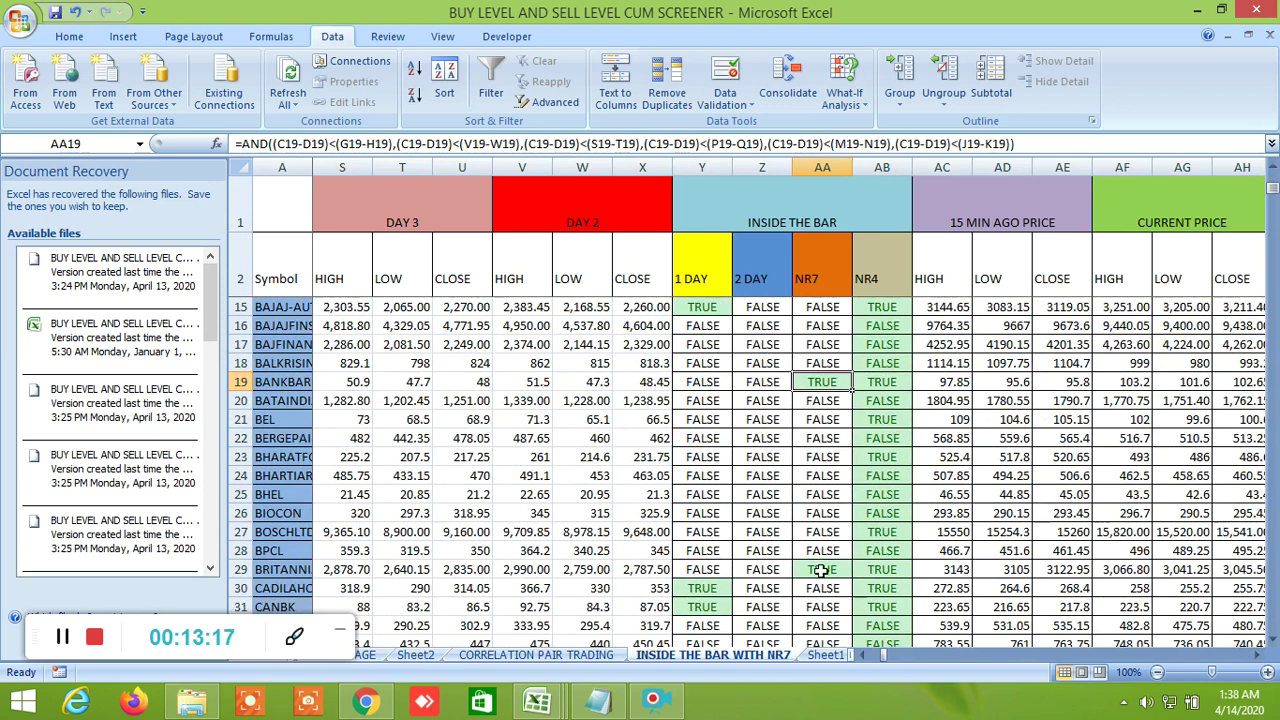
pyautogui.click(820, 570)
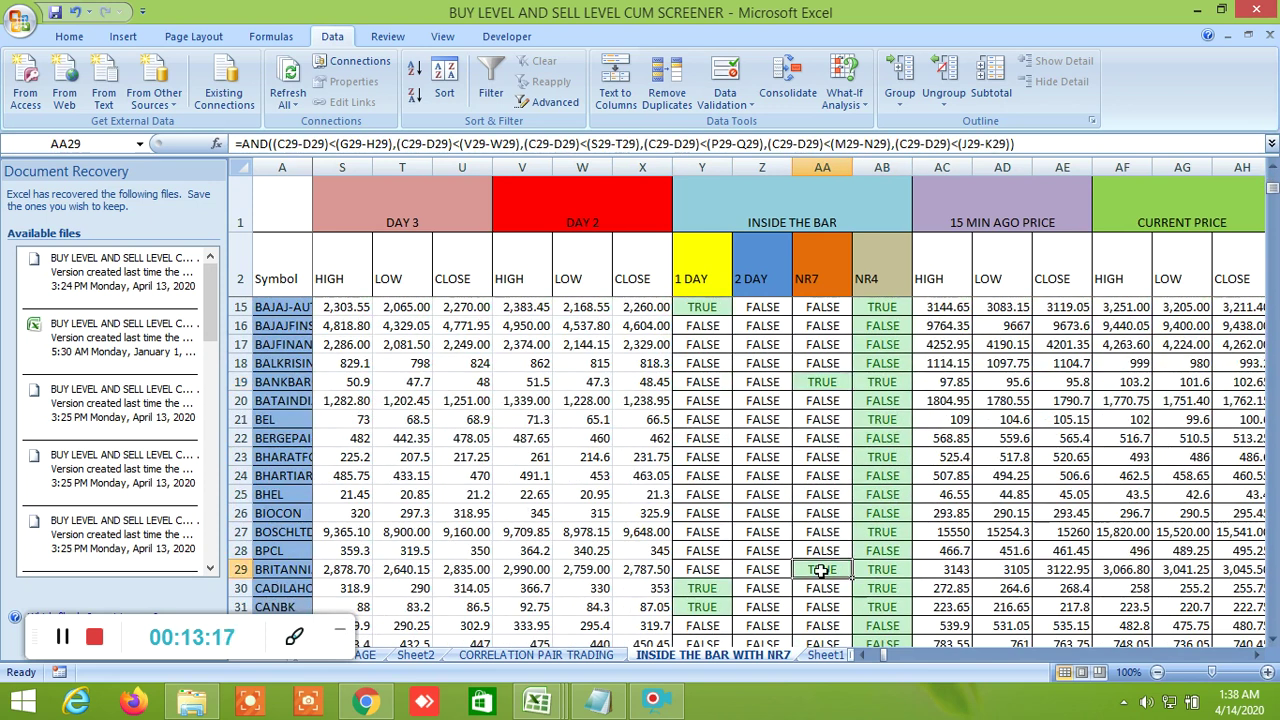
# Inspect the flagged 1 DAY inside bar cells in rows 30, 31 and 35.
pyautogui.click(705, 590)
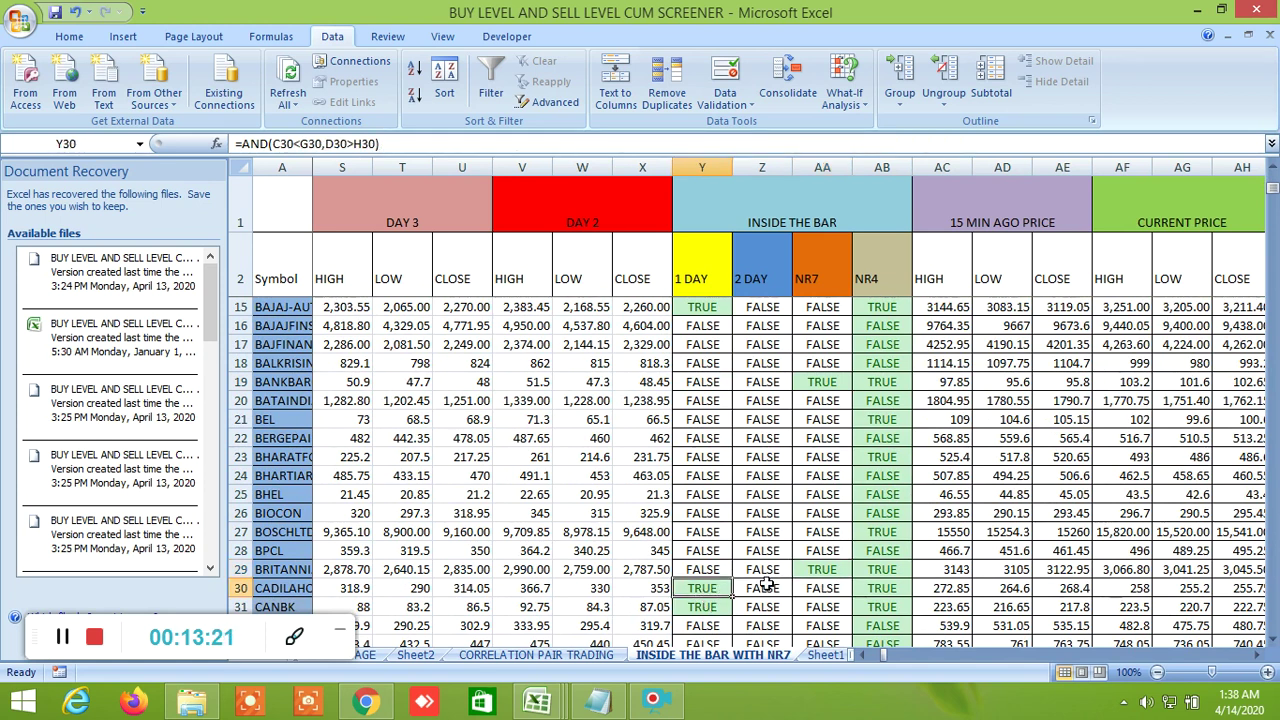
pyautogui.scroll(-1, 810, 591)
pyautogui.click(712, 553)
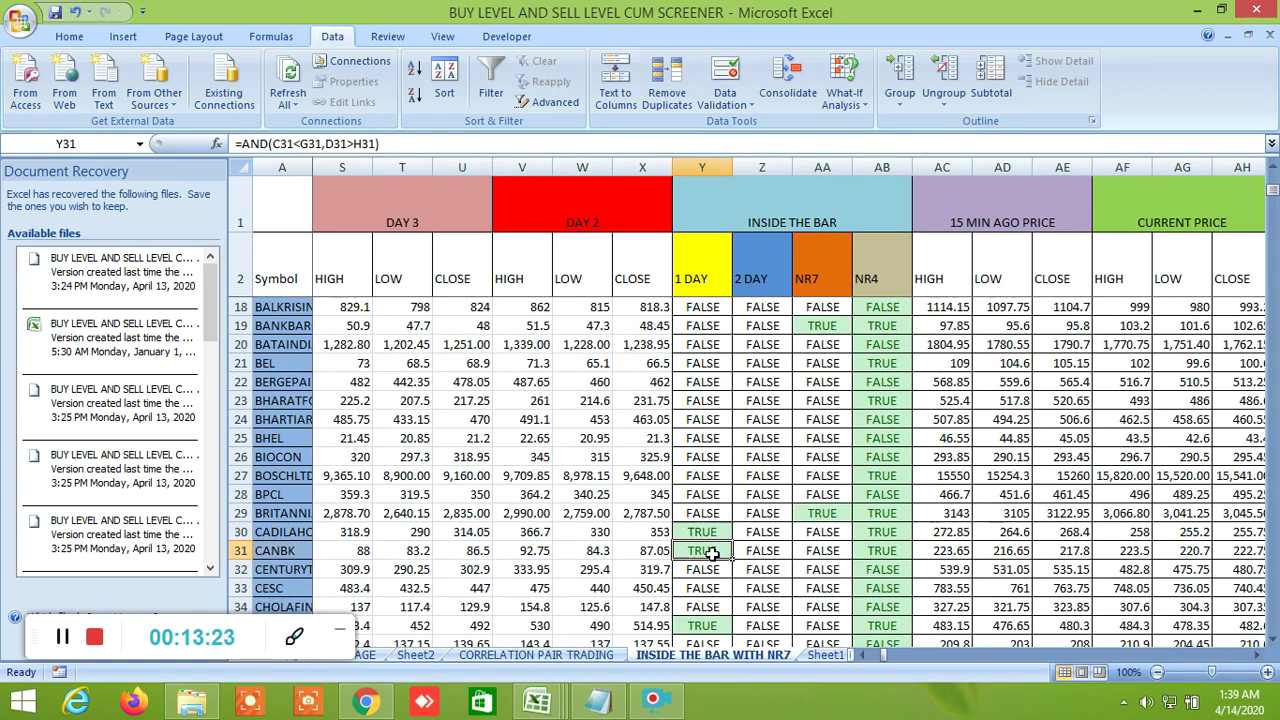
pyautogui.scroll(-2, 708, 540)
pyautogui.click(705, 511)
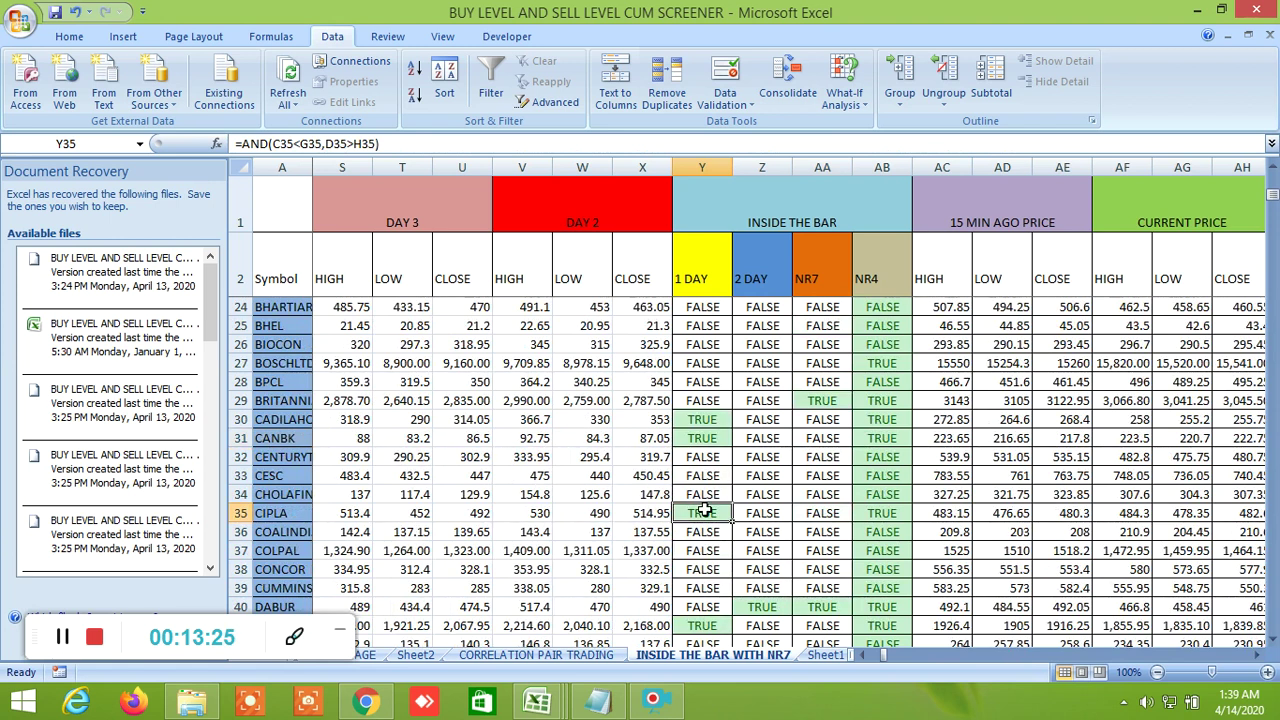
# Inspect the 2 DAY inside bar formula for DABUR and the 1 DAY formula for DIVISLAB.
pyautogui.click(762, 605)
pyautogui.scroll(-1, 836, 552)
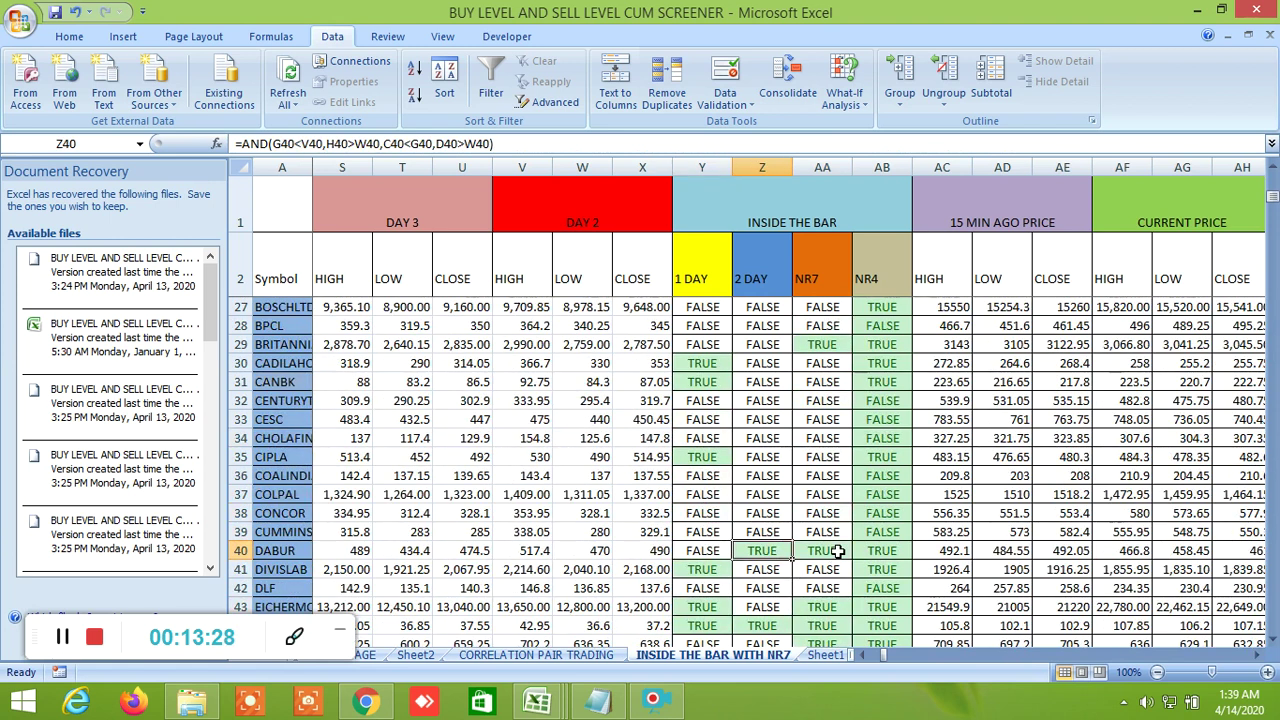
pyautogui.click(716, 571)
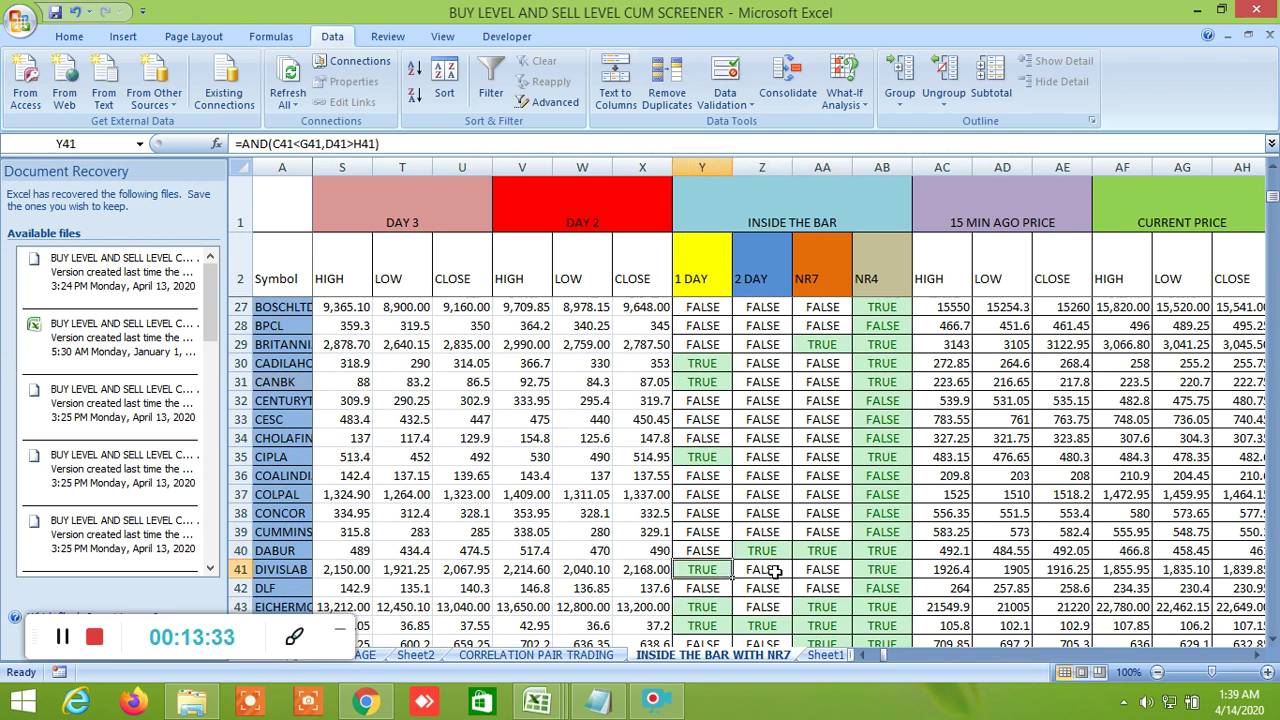
# Look across the 15 MIN AGO PRICE and CURRENT PRICE columns to the higher high, doji and hammer pattern columns.
pyautogui.scroll(1, 861, 527)
pyautogui.scroll(1, 862, 463)
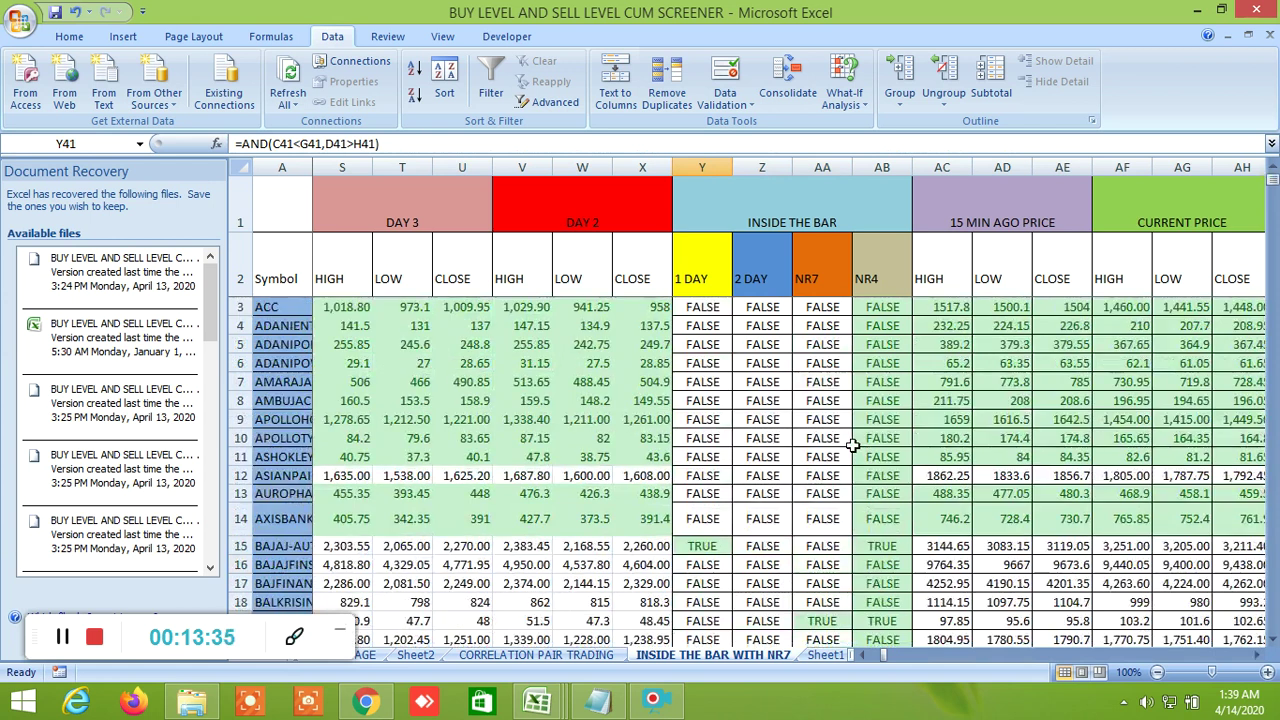
pyautogui.click(1256, 655)
pyautogui.click(1256, 655)
pyautogui.click(1256, 655)
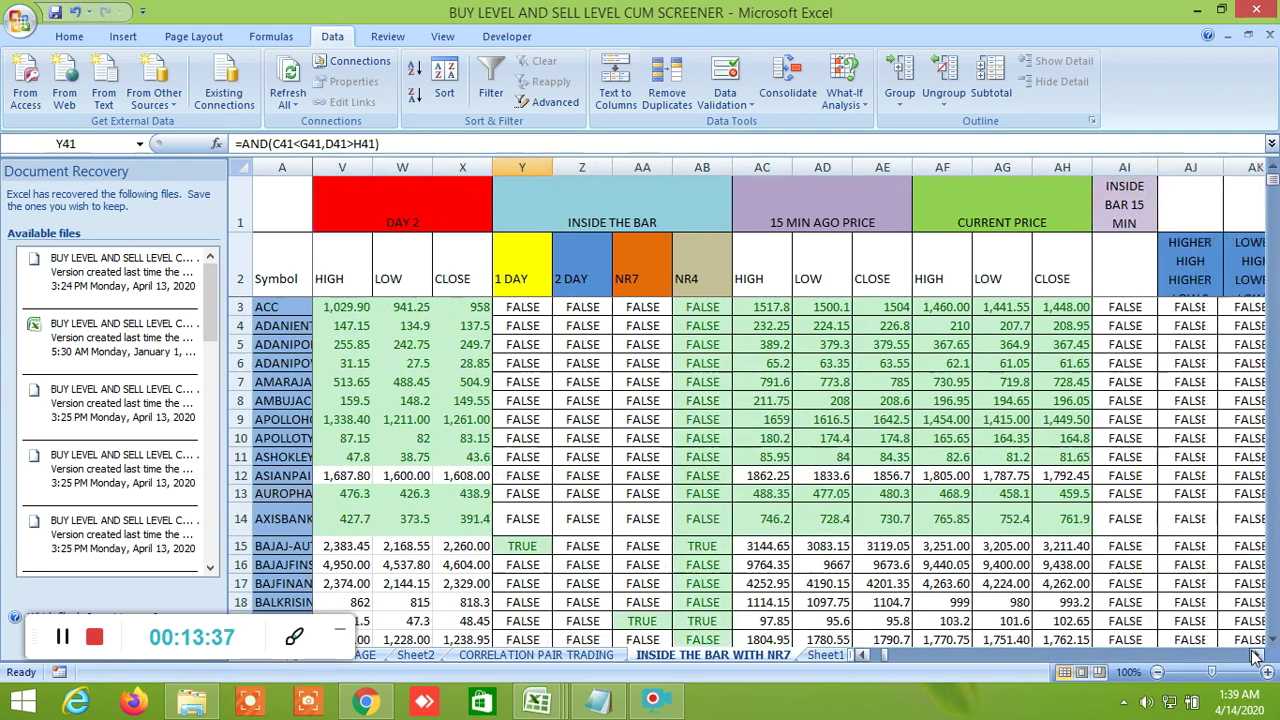
pyautogui.click(1256, 655)
pyautogui.click(1257, 657)
pyautogui.click(1257, 656)
pyautogui.click(1257, 656)
pyautogui.click(1257, 656)
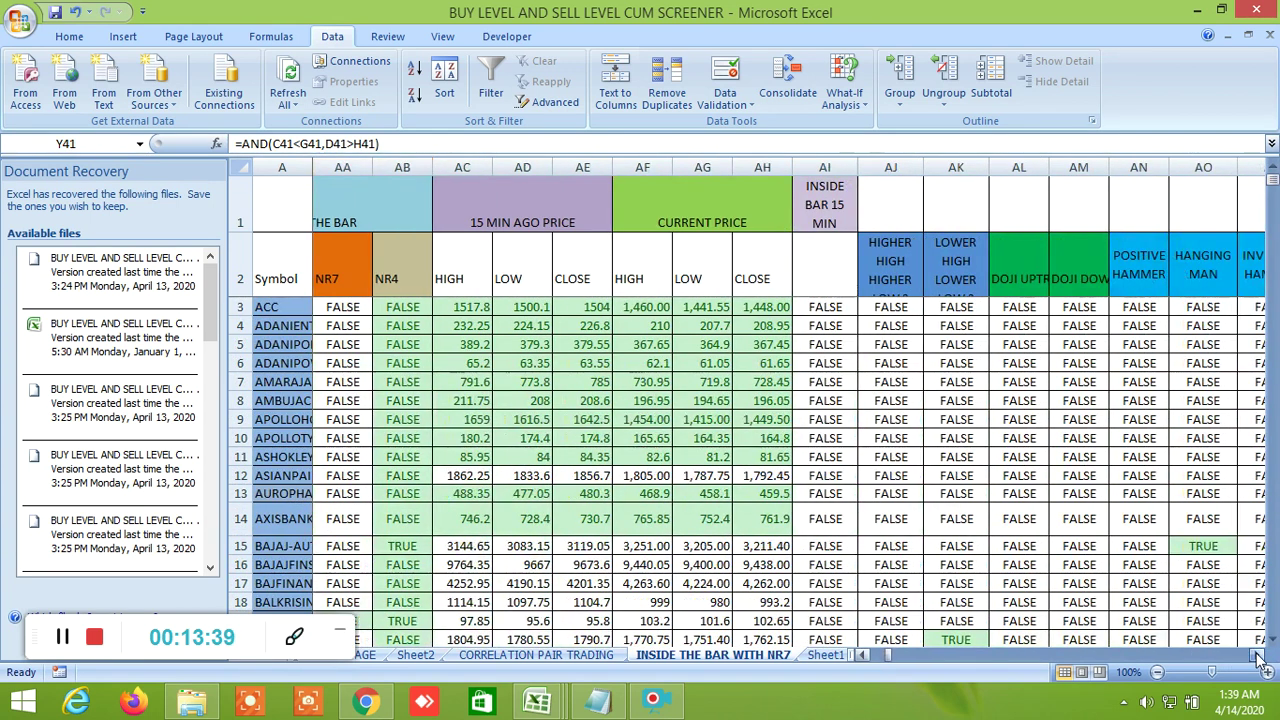
pyautogui.click(1257, 656)
pyautogui.click(1257, 656)
pyautogui.click(1257, 656)
pyautogui.click(1257, 656)
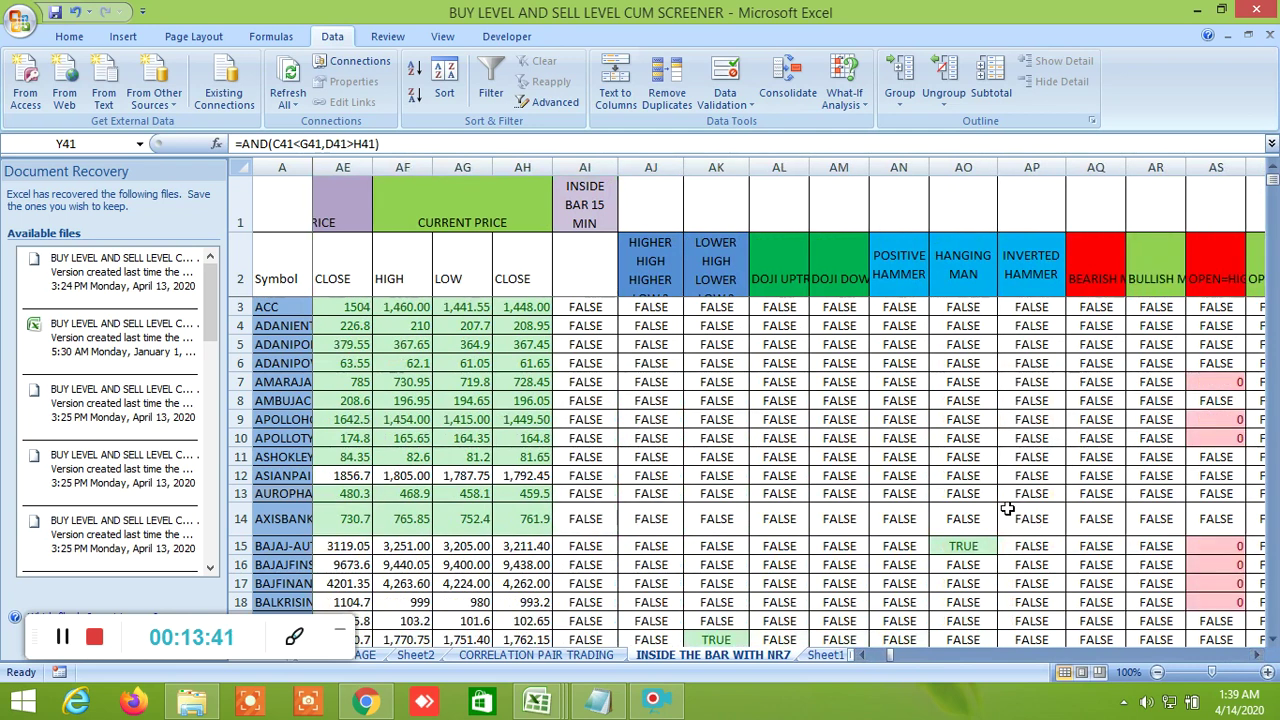
# Inspect the flagged LOWER HIGH cell in row 20 and the flagged HIGHER HIGH cells in rows 21 and 24.
pyautogui.scroll(-3, 840, 518)
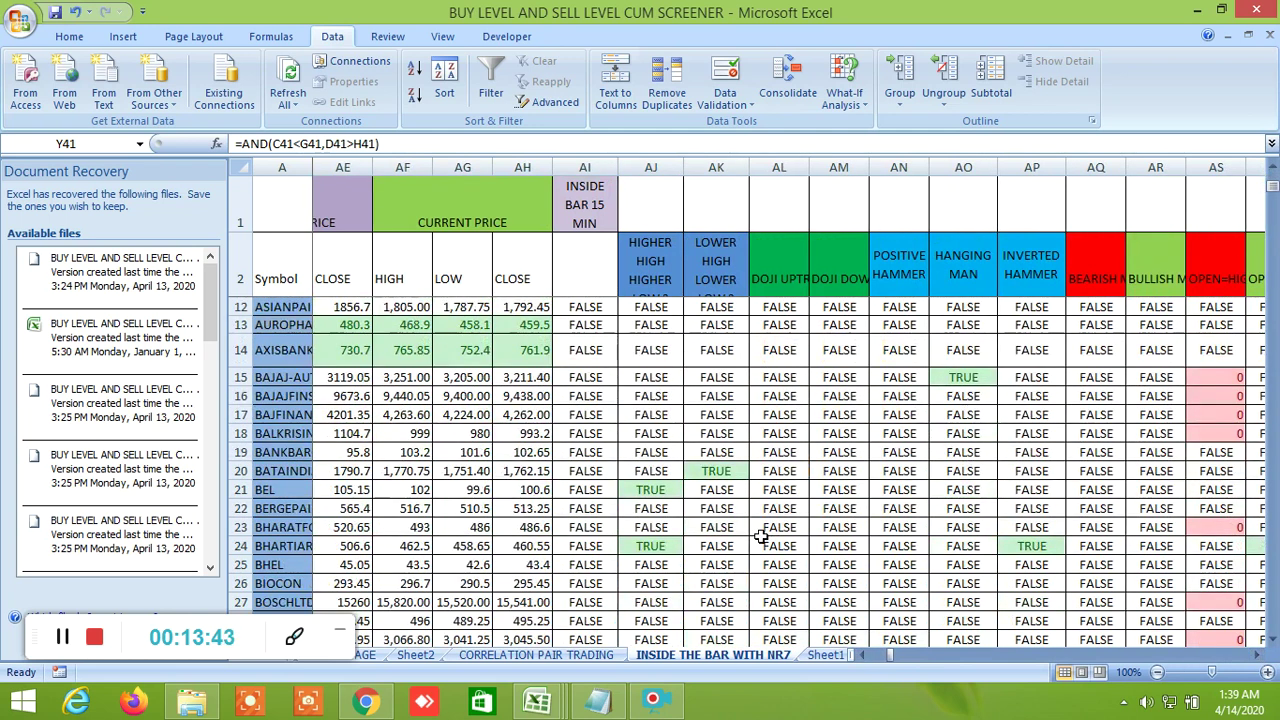
pyautogui.click(723, 472)
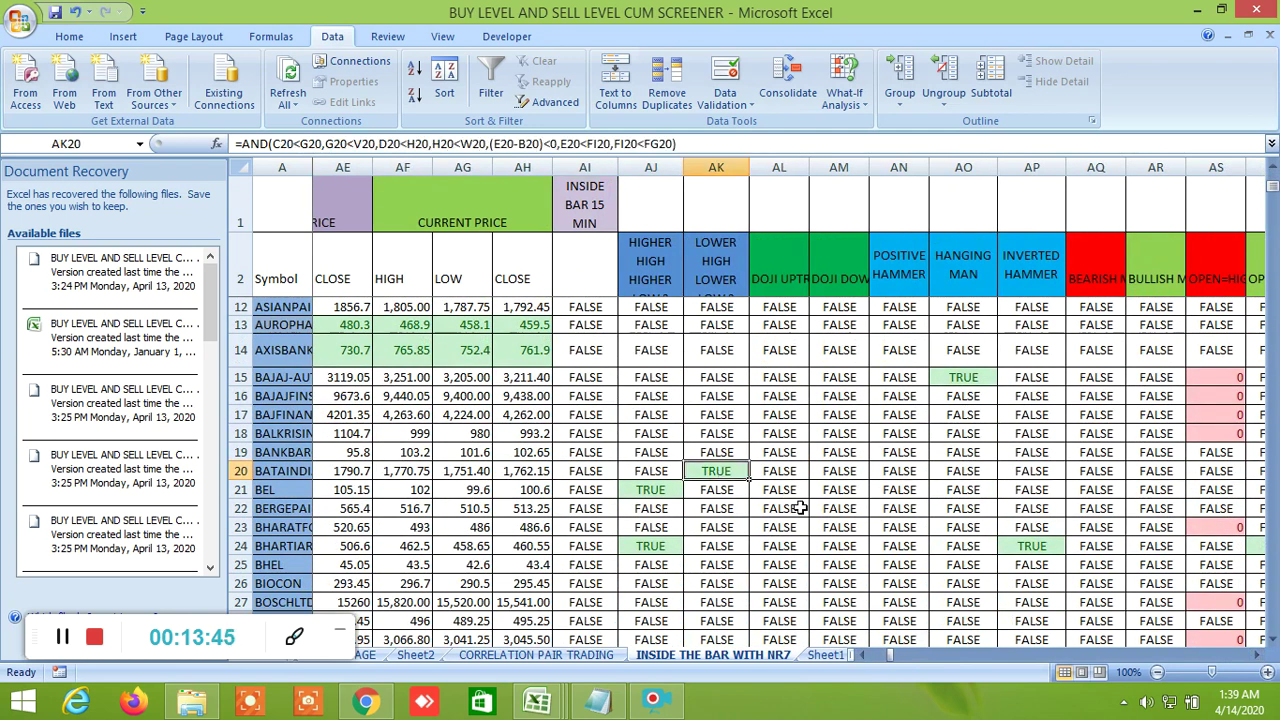
pyautogui.click(652, 489)
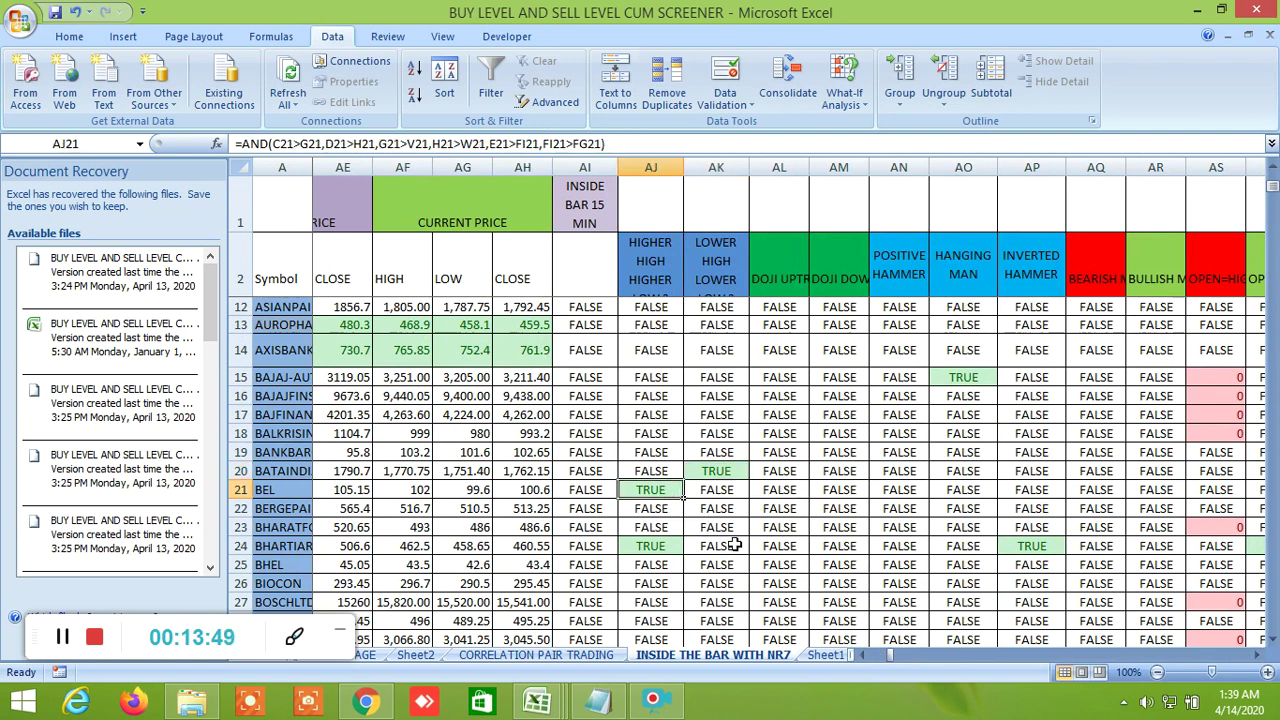
pyautogui.click(661, 547)
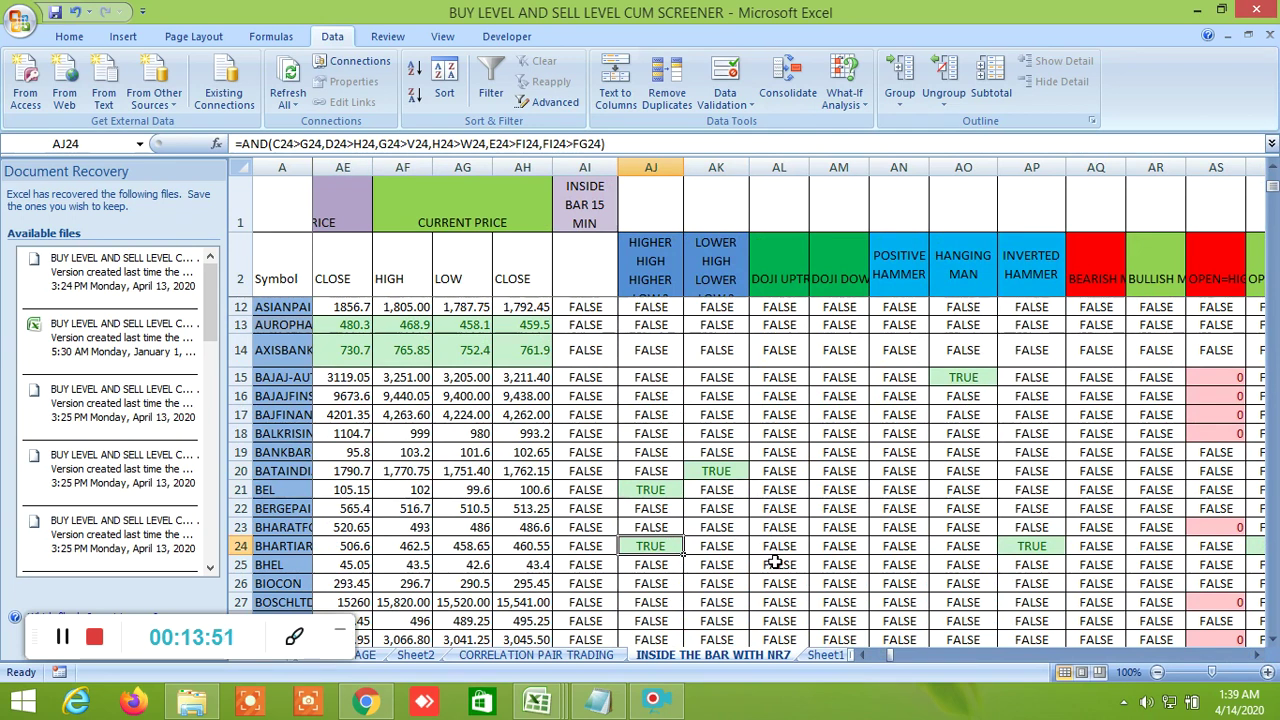
# Inspect the flagged HIGHER HIGH formulas in rows 38 and 49 and the flagged LOWER HIGH formula in row 47.
pyautogui.scroll(-2, 776, 563)
pyautogui.scroll(-3, 747, 545)
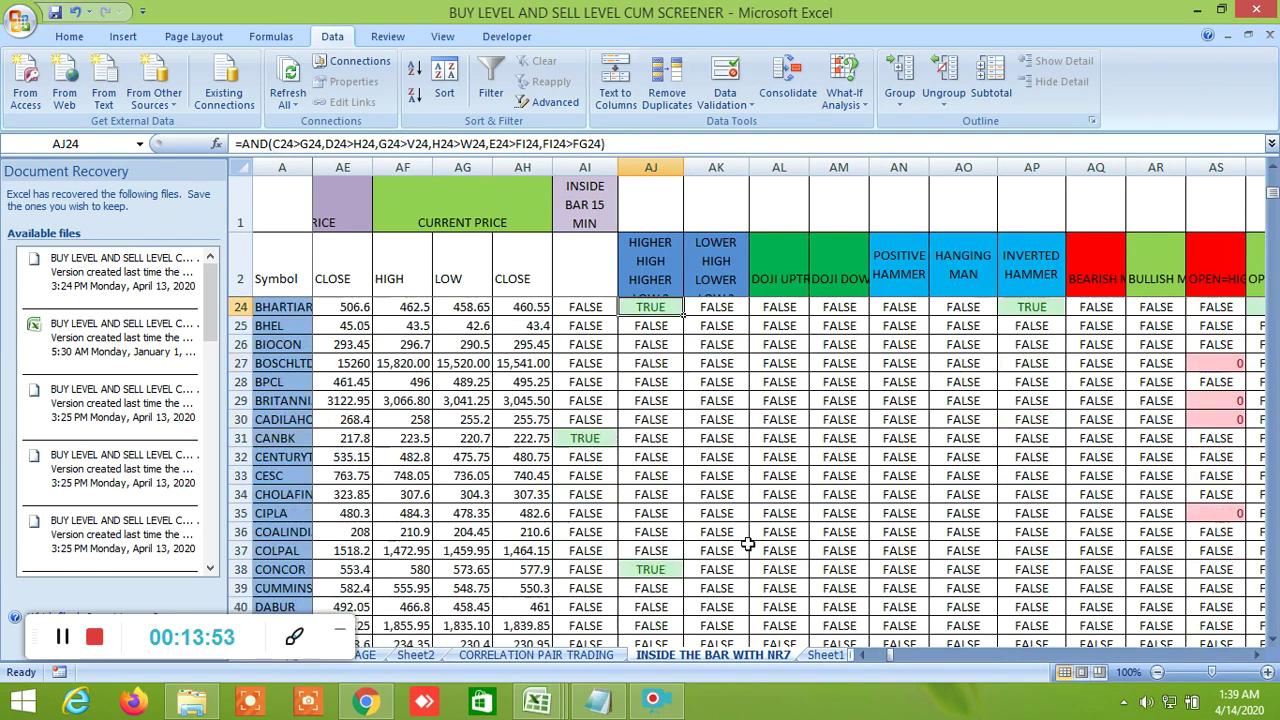
pyautogui.click(660, 513)
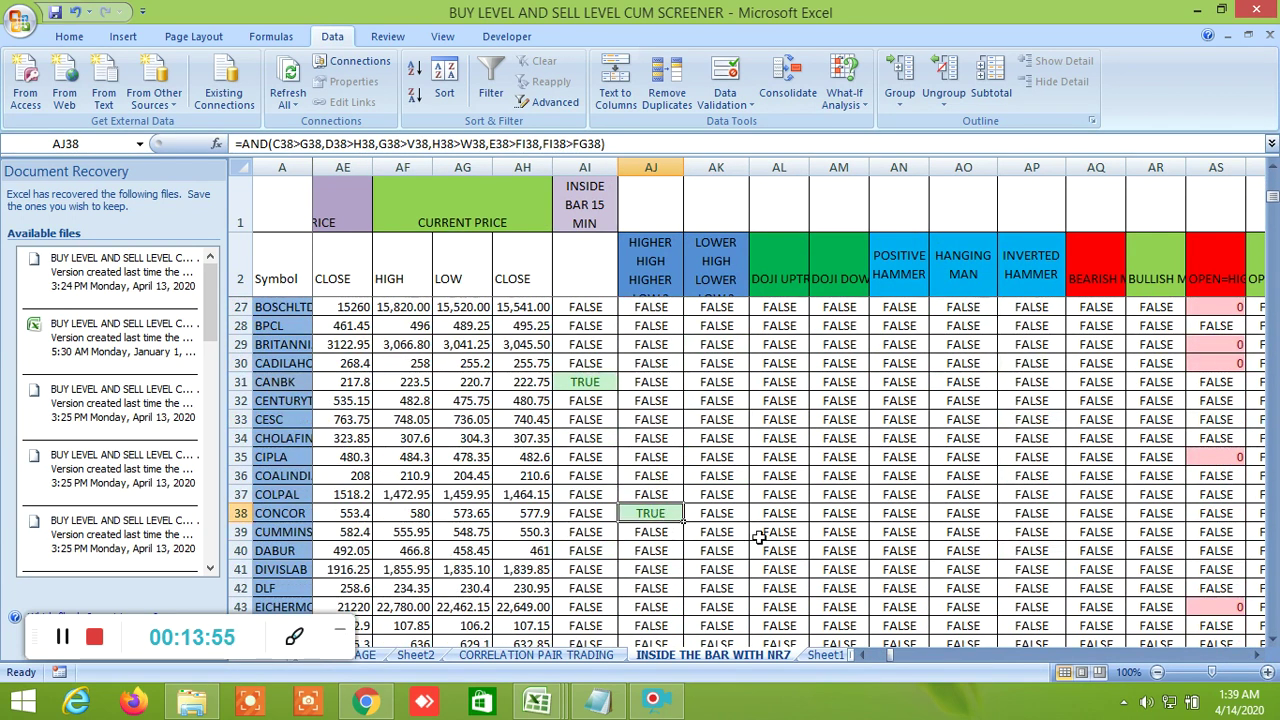
pyautogui.scroll(-3, 766, 535)
pyautogui.click(735, 512)
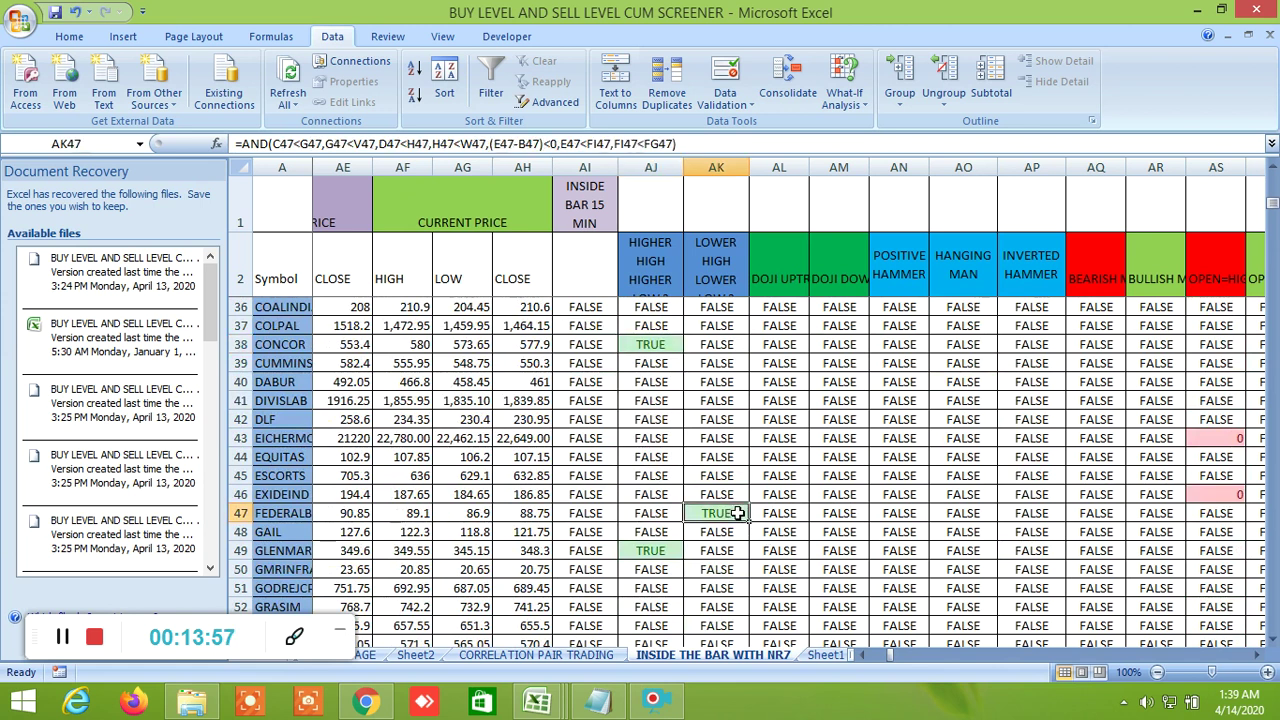
pyautogui.click(662, 550)
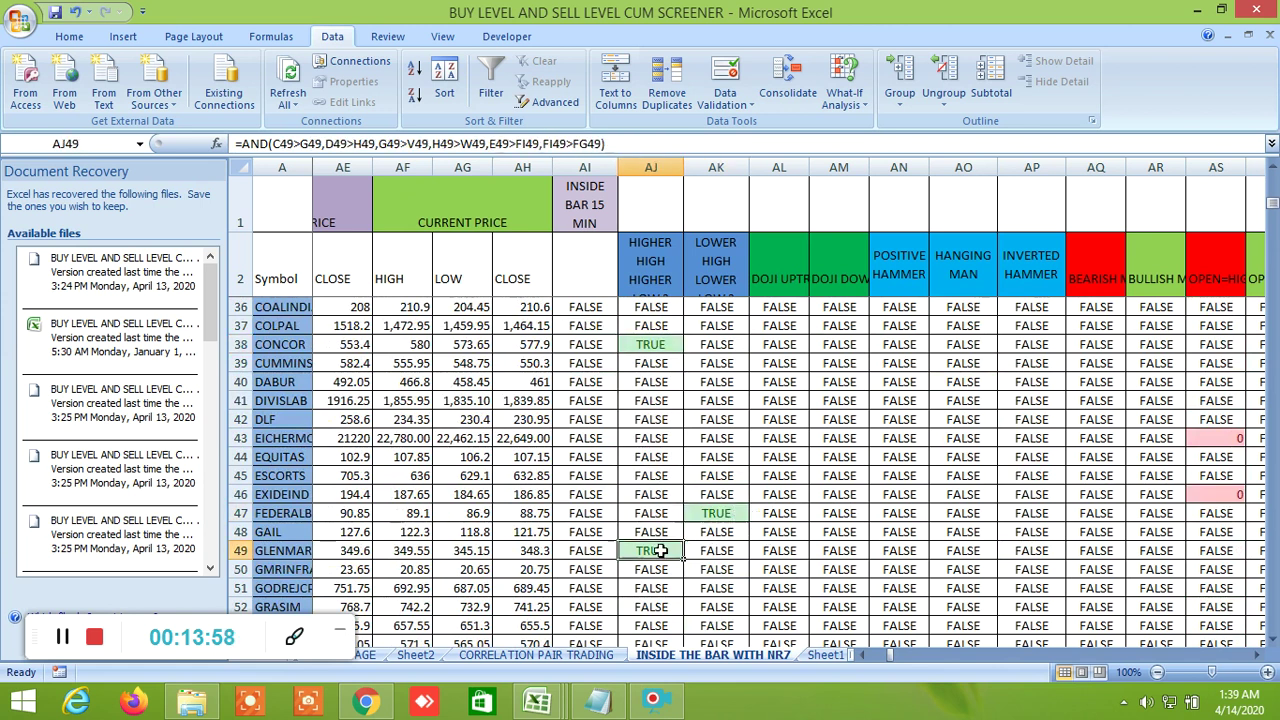
pyautogui.click(738, 515)
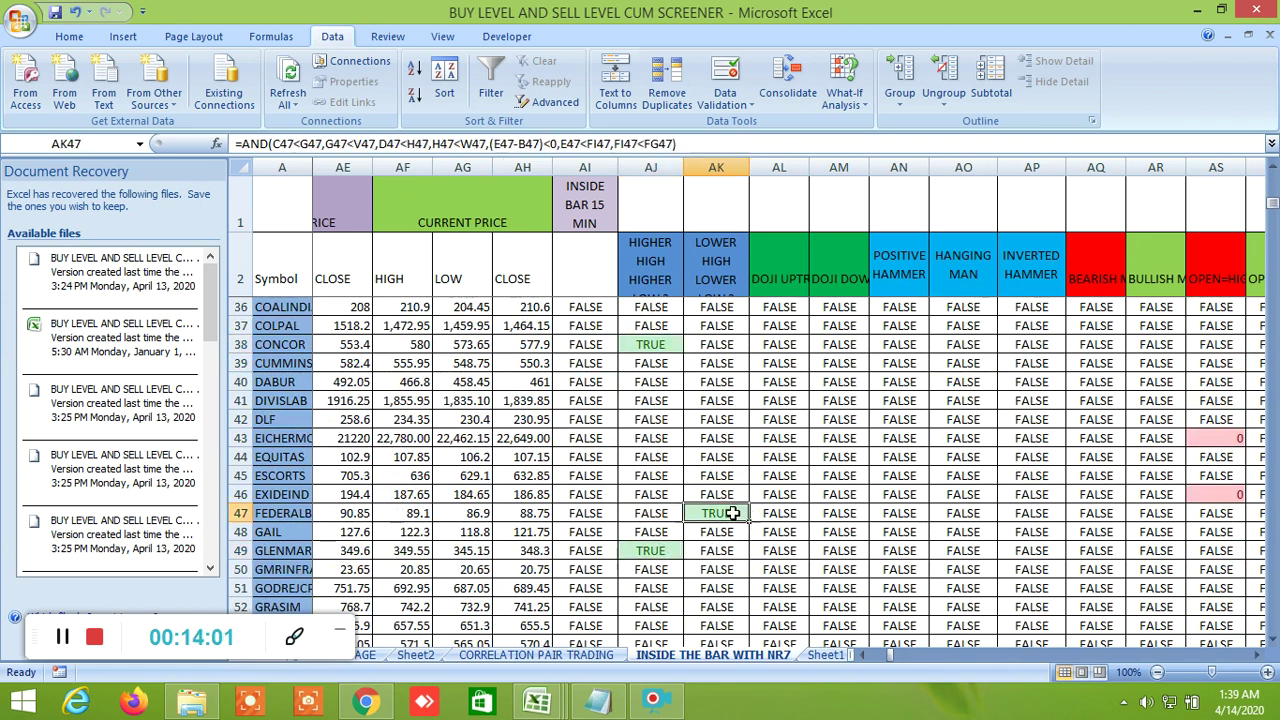
# Inspect the flagged HANGING MAN formula in row 15 and the flagged INVERTED HAMMER formula in row 24.
pyautogui.scroll(11, 918, 522)
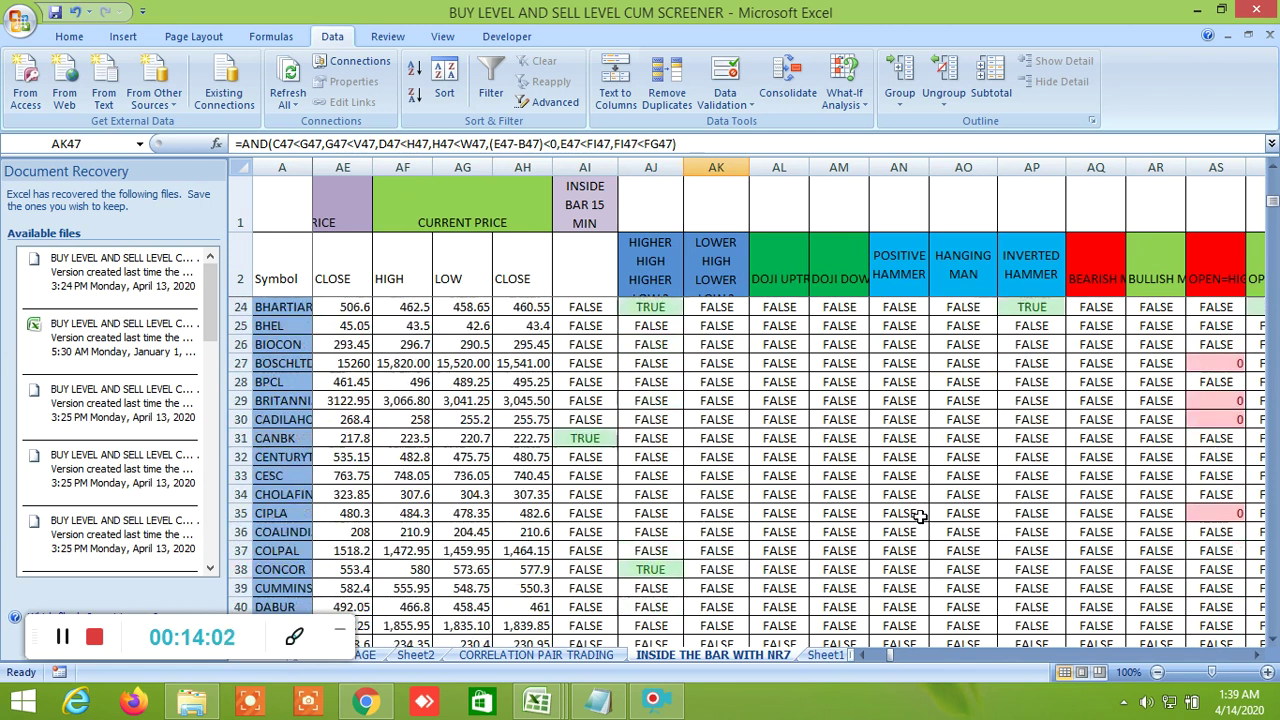
pyautogui.click(978, 549)
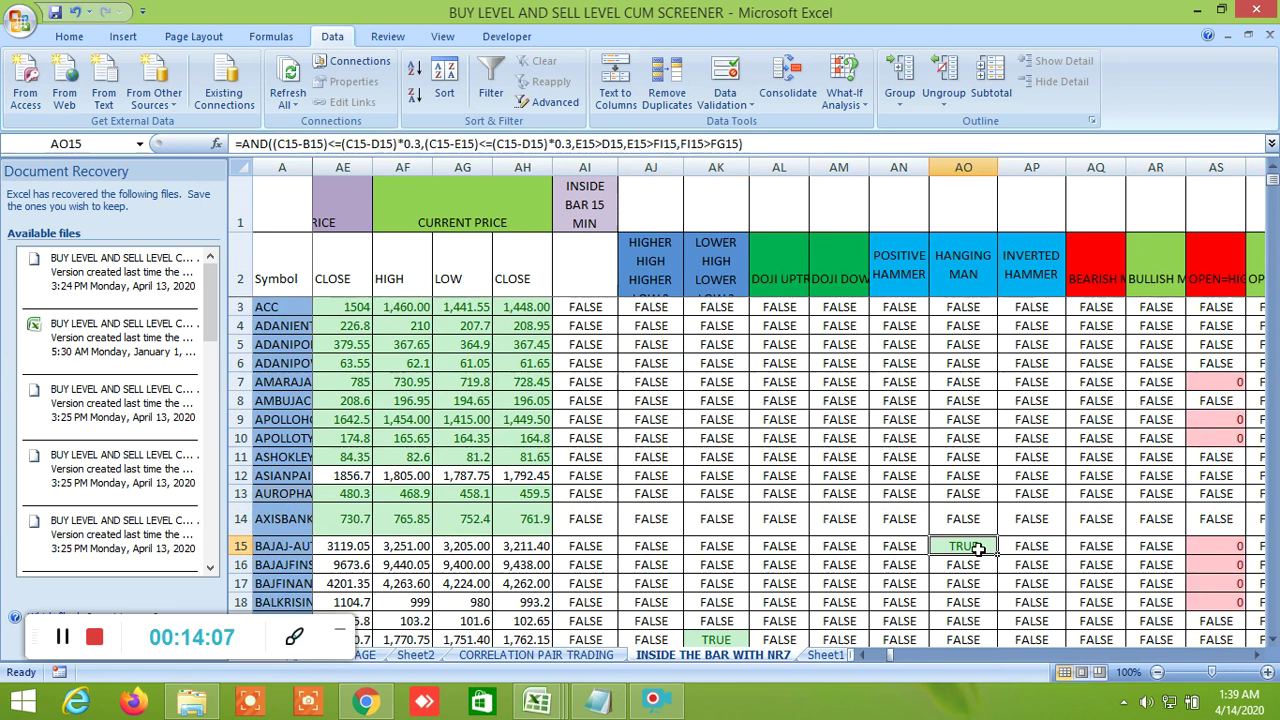
pyautogui.scroll(-1, 967, 588)
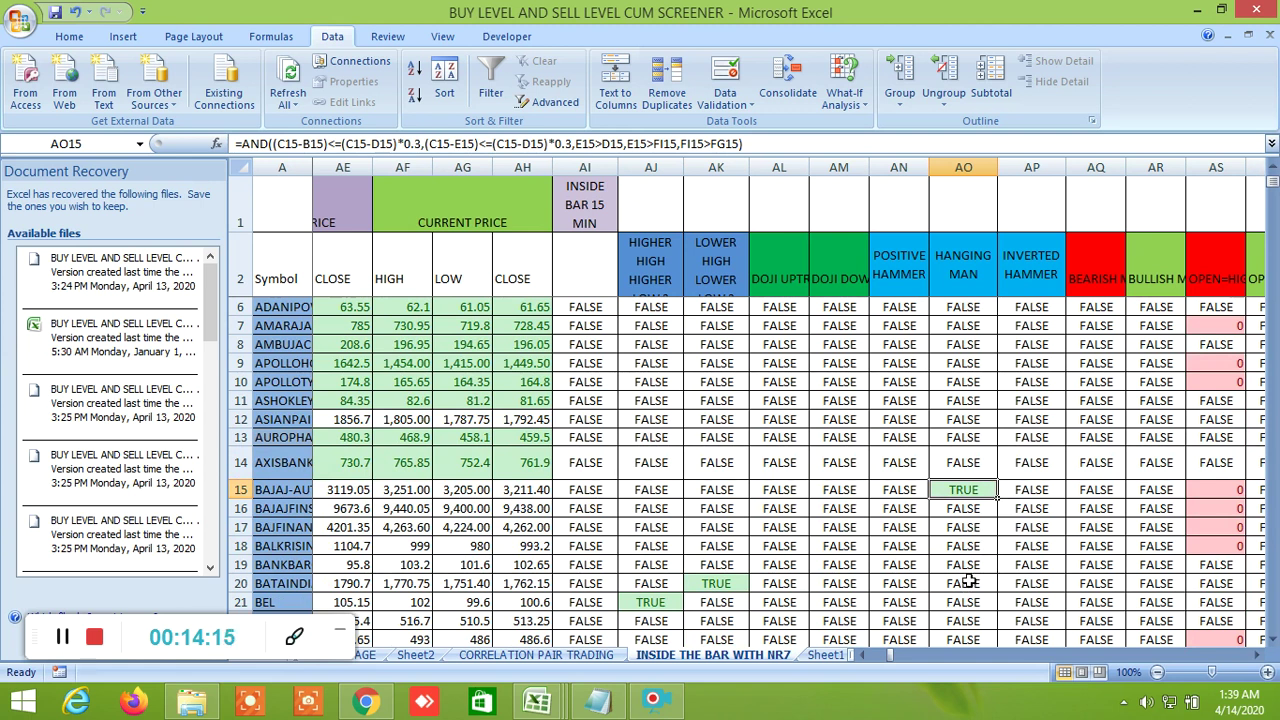
pyautogui.scroll(-3, 967, 580)
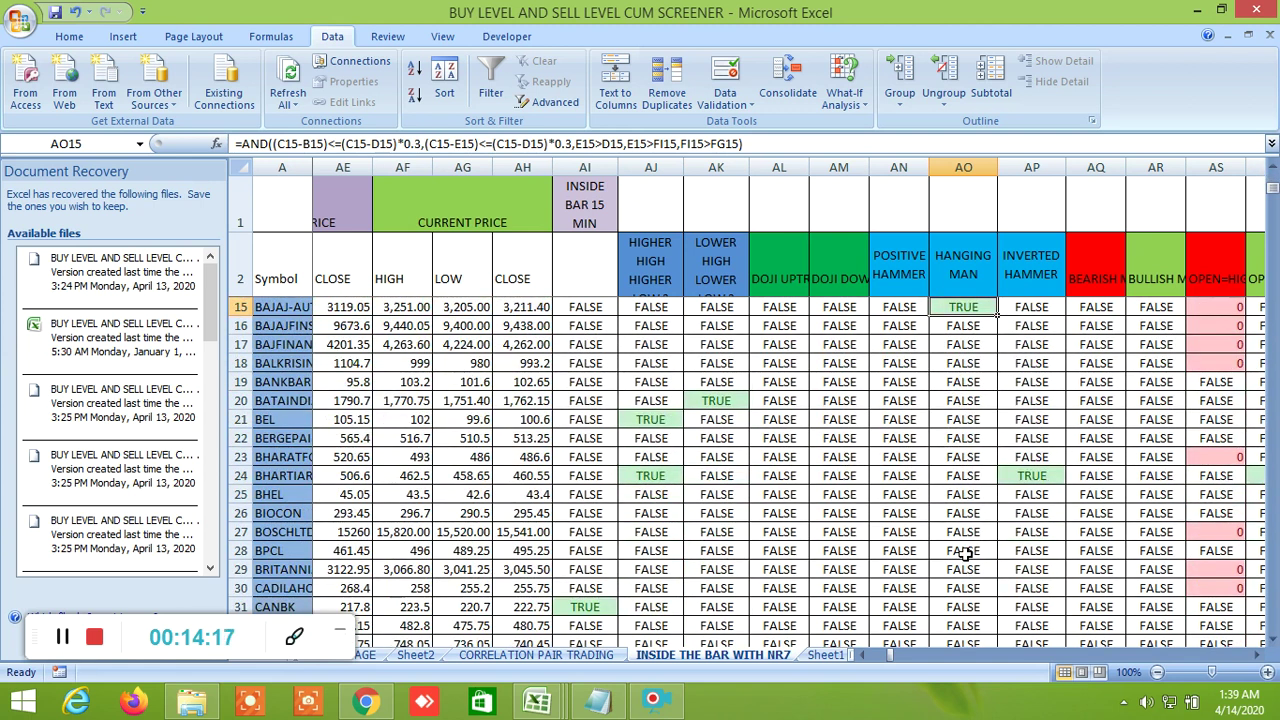
pyautogui.click(1025, 476)
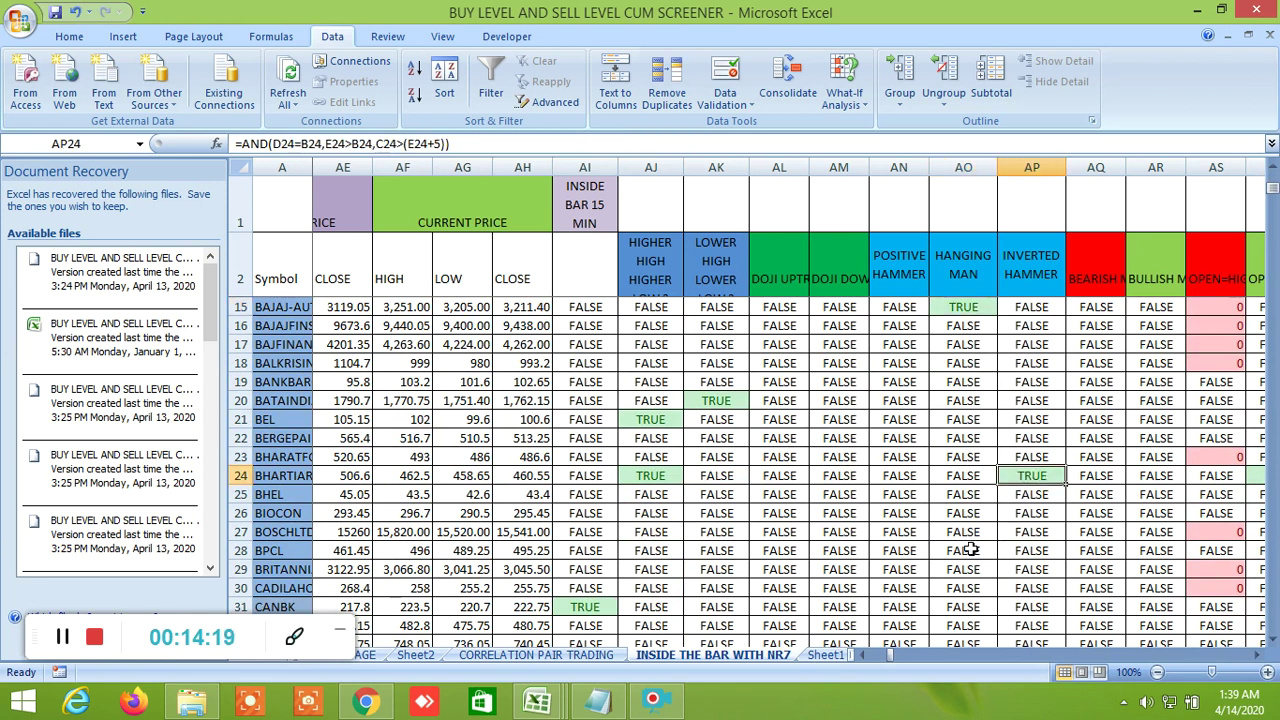
# Scan the stock rows of the hammer and hanging man columns for further flagged cells.
pyautogui.scroll(-3, 970, 549)
pyautogui.scroll(-2, 970, 549)
pyautogui.scroll(5, 970, 549)
pyautogui.scroll(-4, 970, 549)
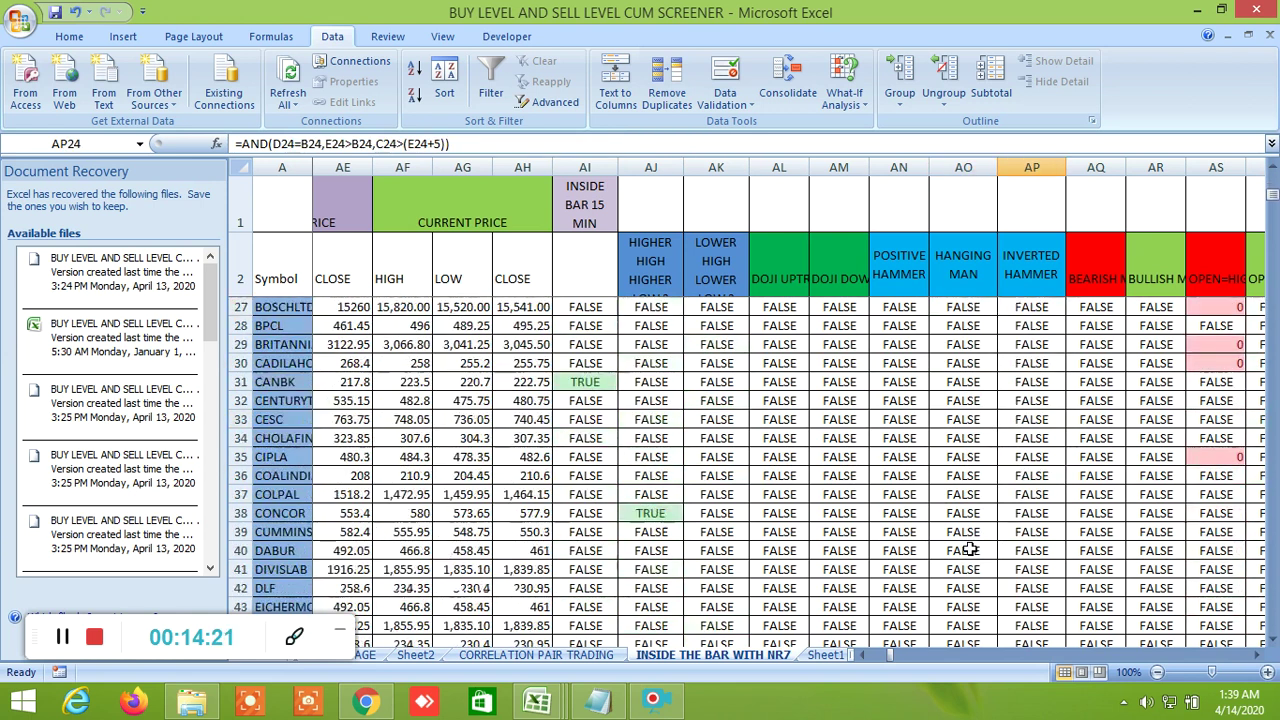
pyautogui.scroll(-5, 970, 549)
pyautogui.scroll(11, 968, 535)
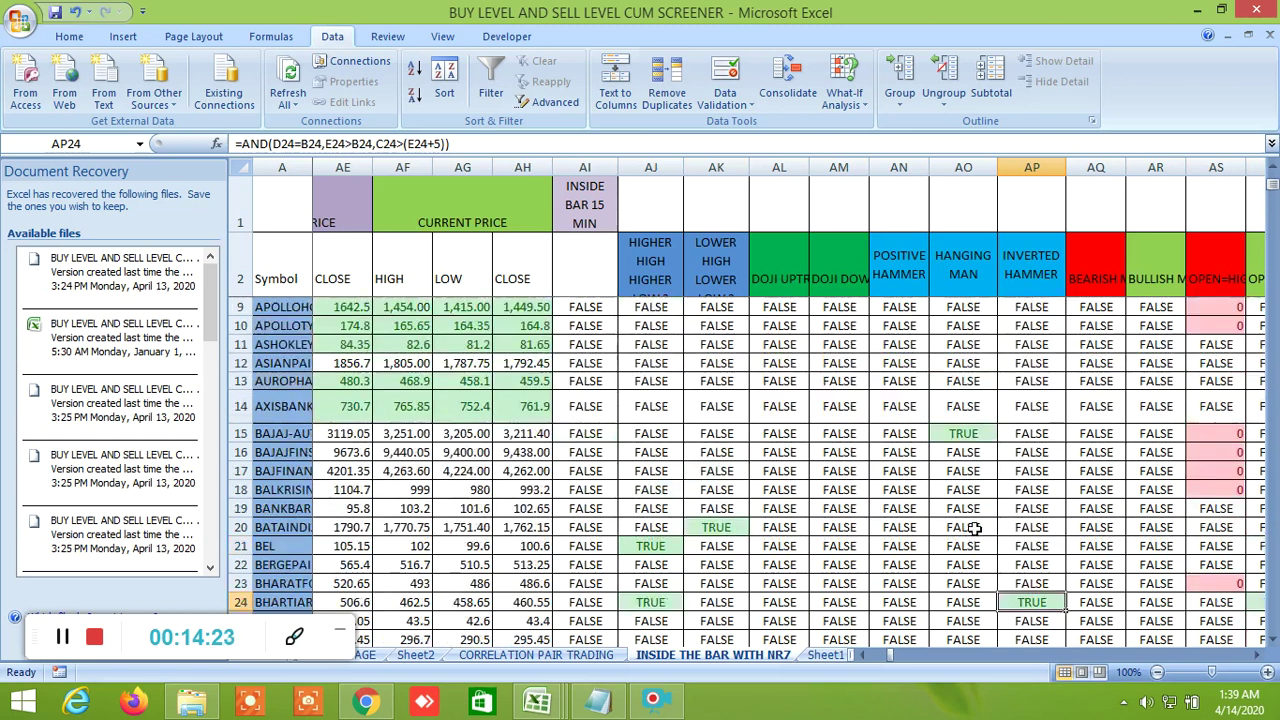
pyautogui.scroll(2, 975, 528)
# Find the MASTER columns and review the MASTER3.5 LONG, MASTER FIB 38.2 LONG and MASTER R1 LONG headers.
pyautogui.click(1259, 655)
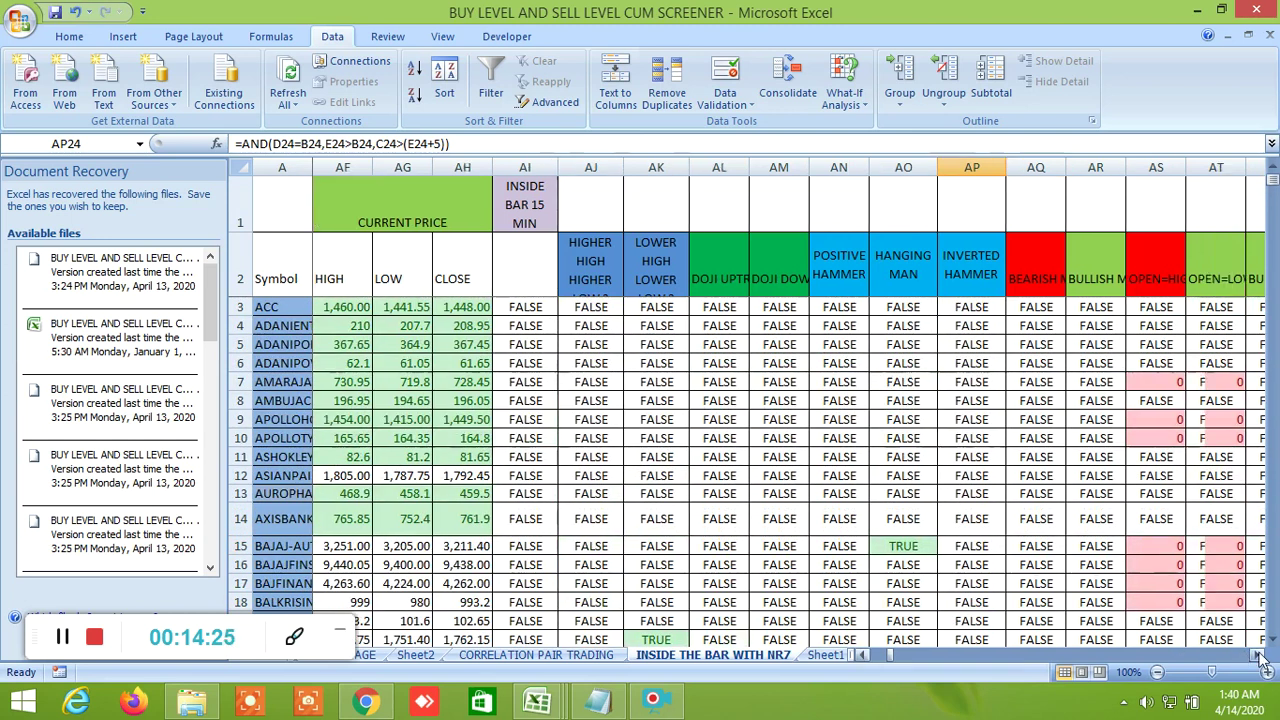
pyautogui.moveTo(1259, 655); pyautogui.dragTo(1259, 655)
pyautogui.click(1259, 655)
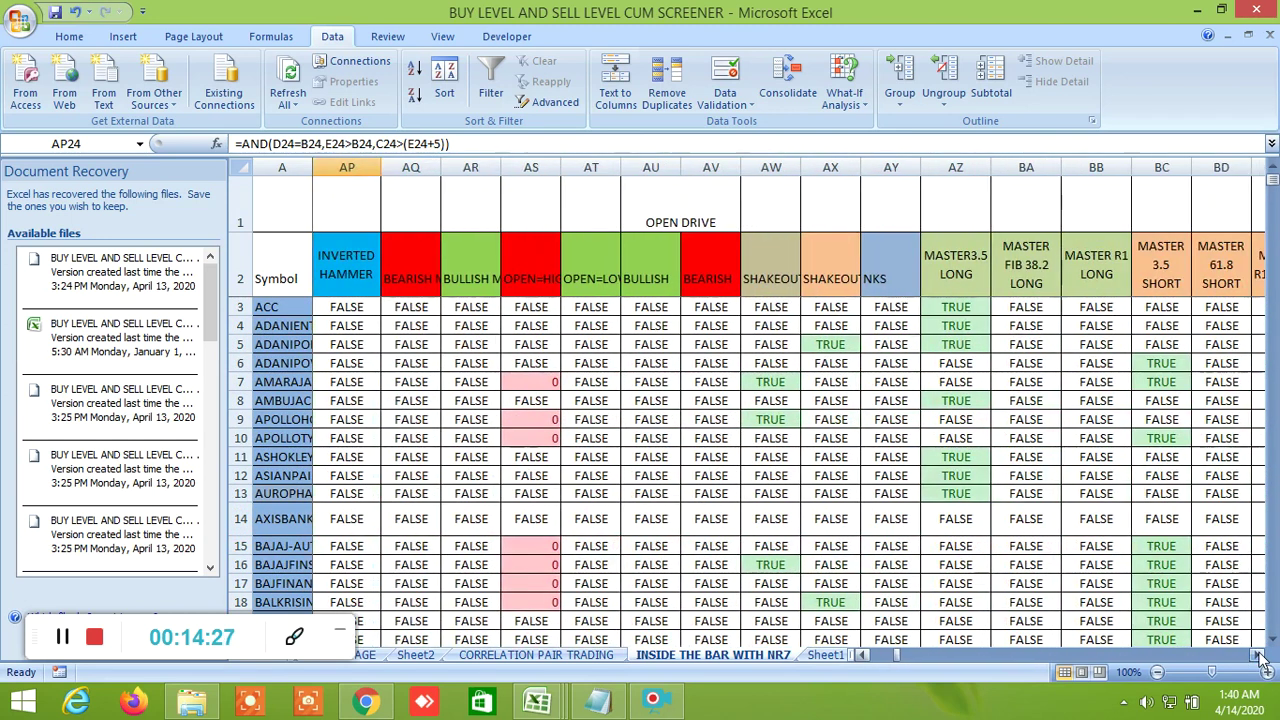
pyautogui.click(1259, 655)
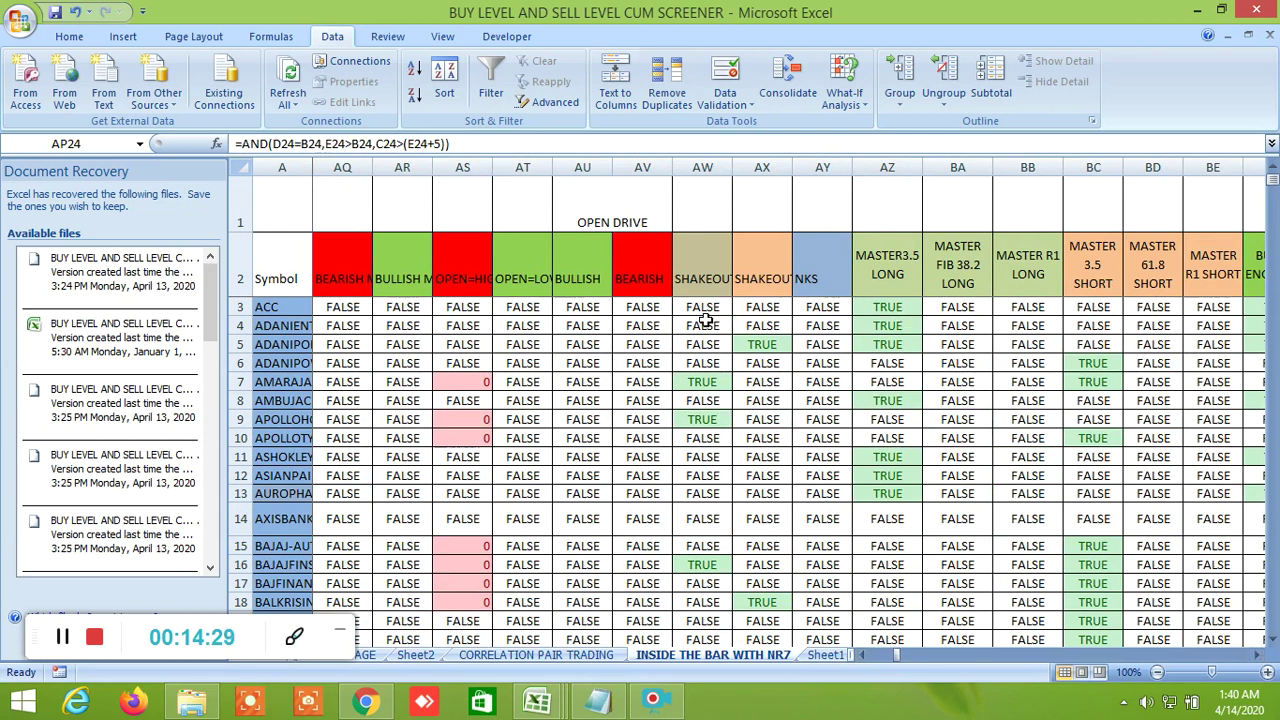
pyautogui.click(886, 278)
pyautogui.click(960, 268)
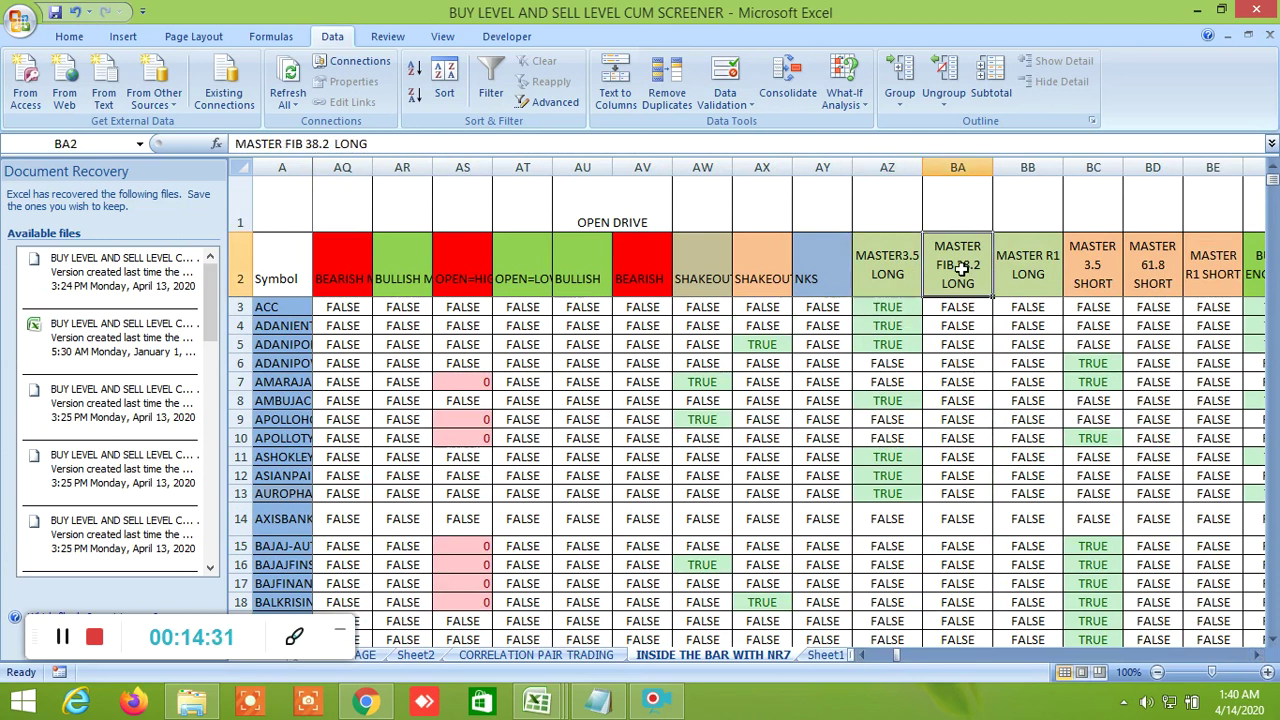
pyautogui.click(1044, 281)
pyautogui.click(892, 280)
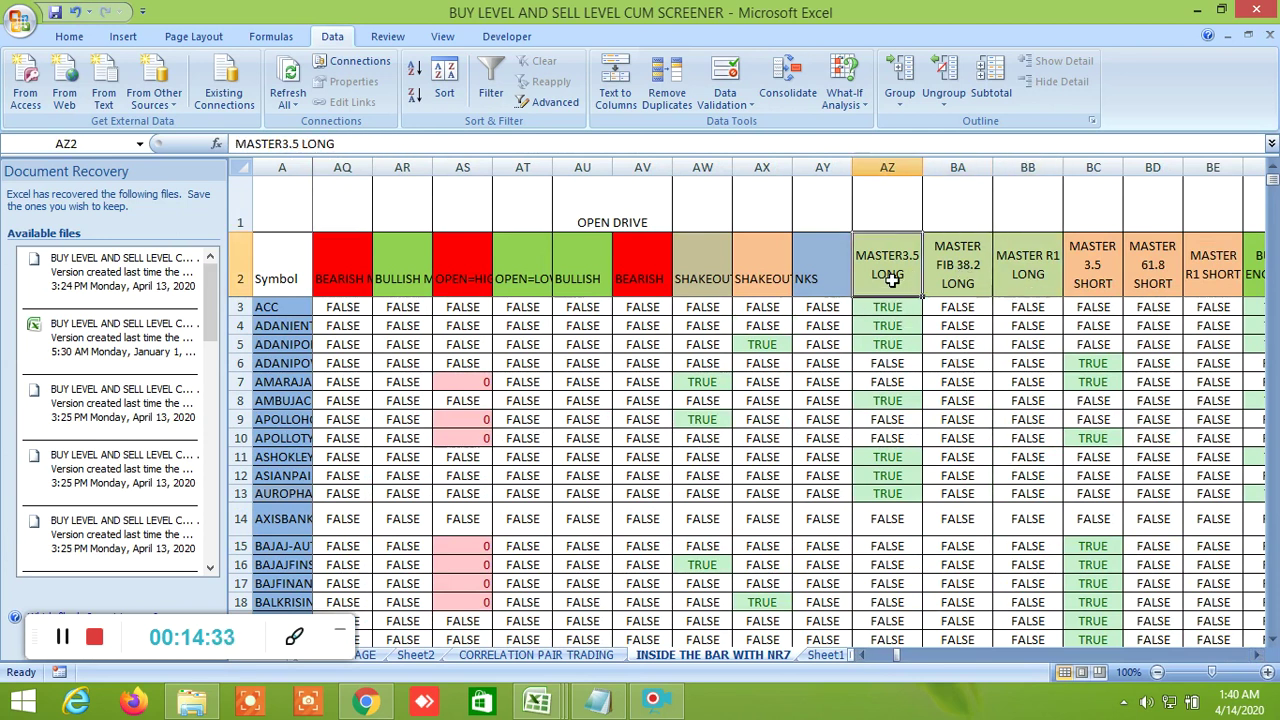
pyautogui.click(954, 271)
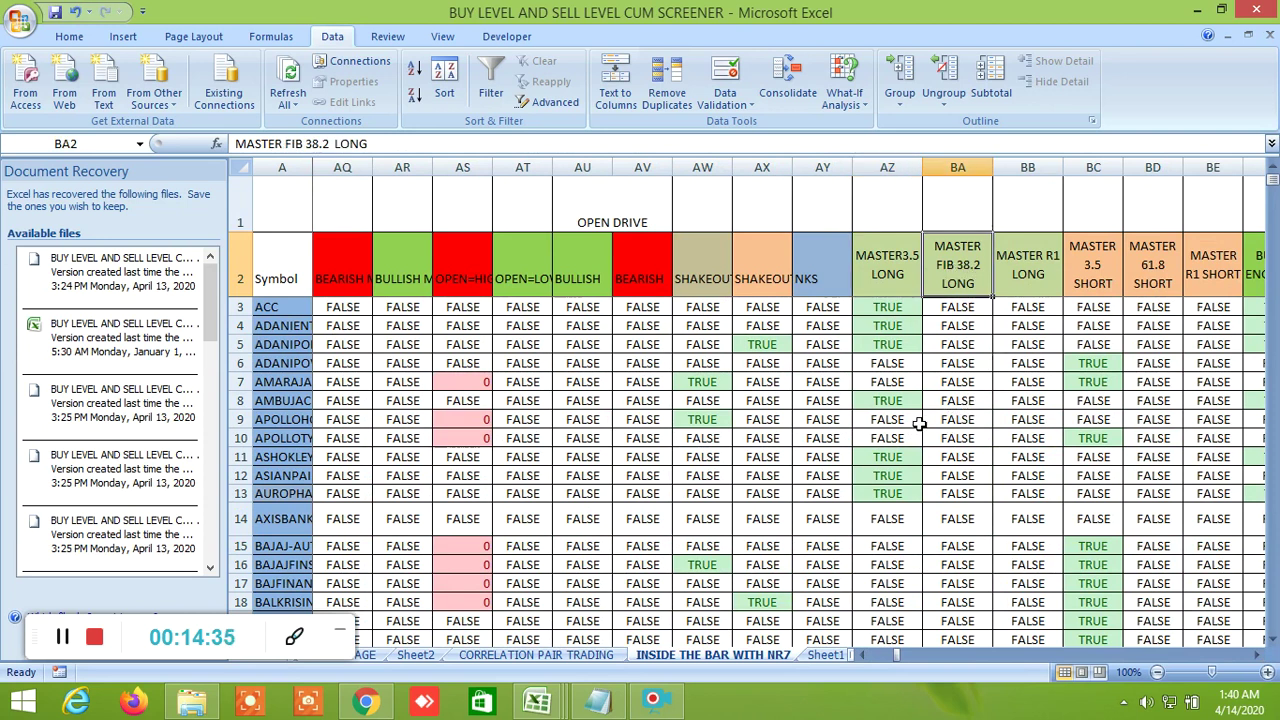
pyautogui.scroll(-2, 901, 400)
pyautogui.scroll(2, 901, 400)
# Review the MASTER 3.5 SHORT and MASTER R1 SHORT headers and inspect the flagged MASTER 3.5 SHORT cells in rows 6 and 7.
pyautogui.click(1107, 279)
pyautogui.click(1210, 282)
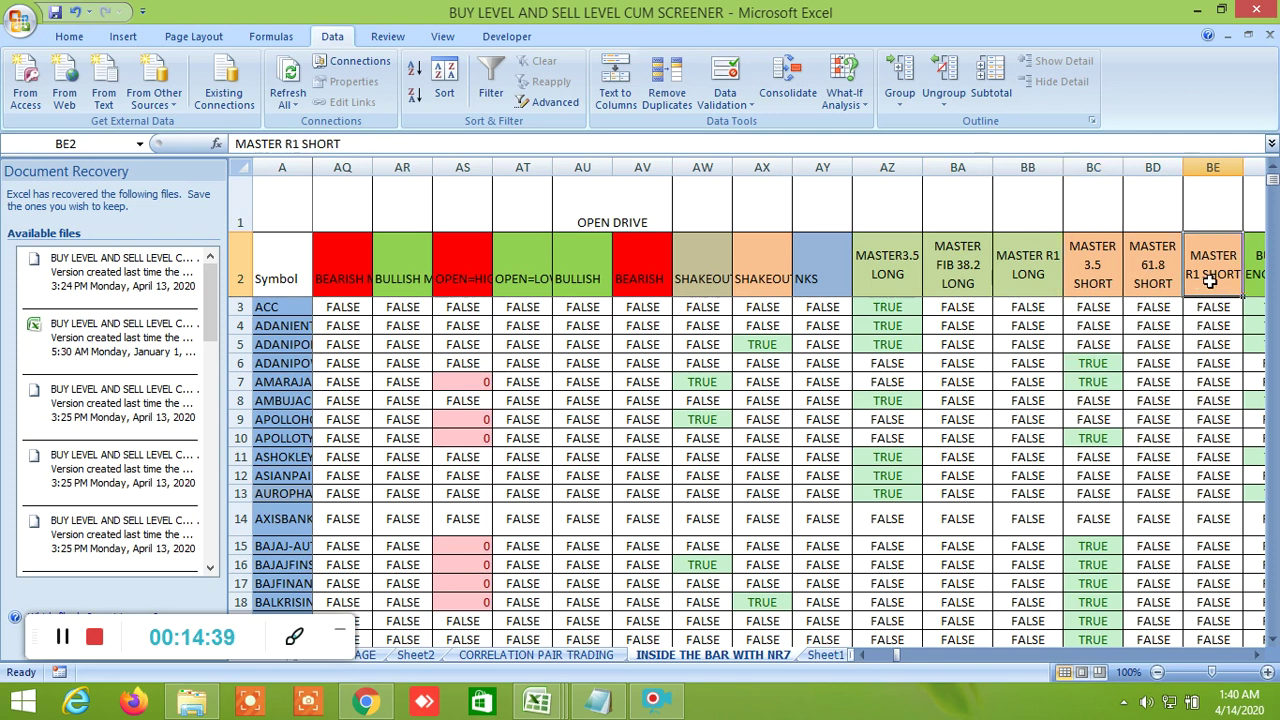
pyautogui.click(1116, 362)
pyautogui.click(1110, 385)
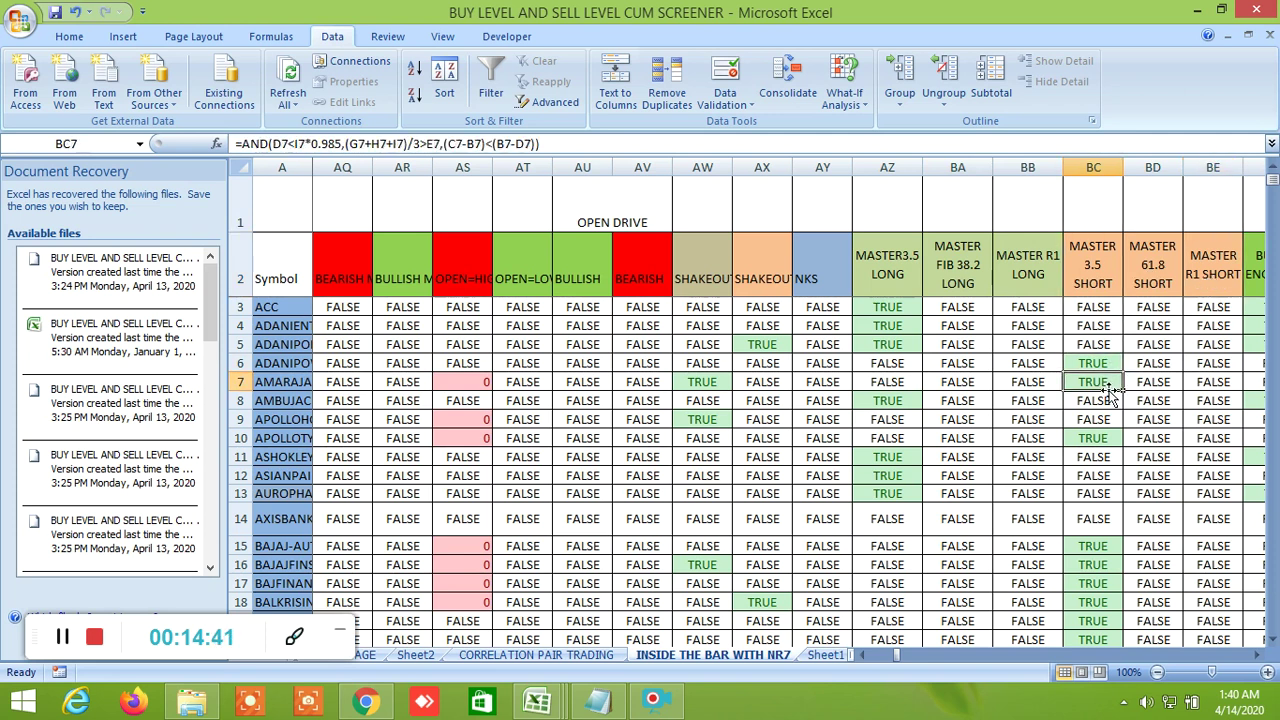
# Find the BULLISH ENGULFING column and inspect the formulas of its flagged cells in rows 3, 4, 5 and 8.
pyautogui.moveTo(1259, 656); pyautogui.dragTo(1259, 656)
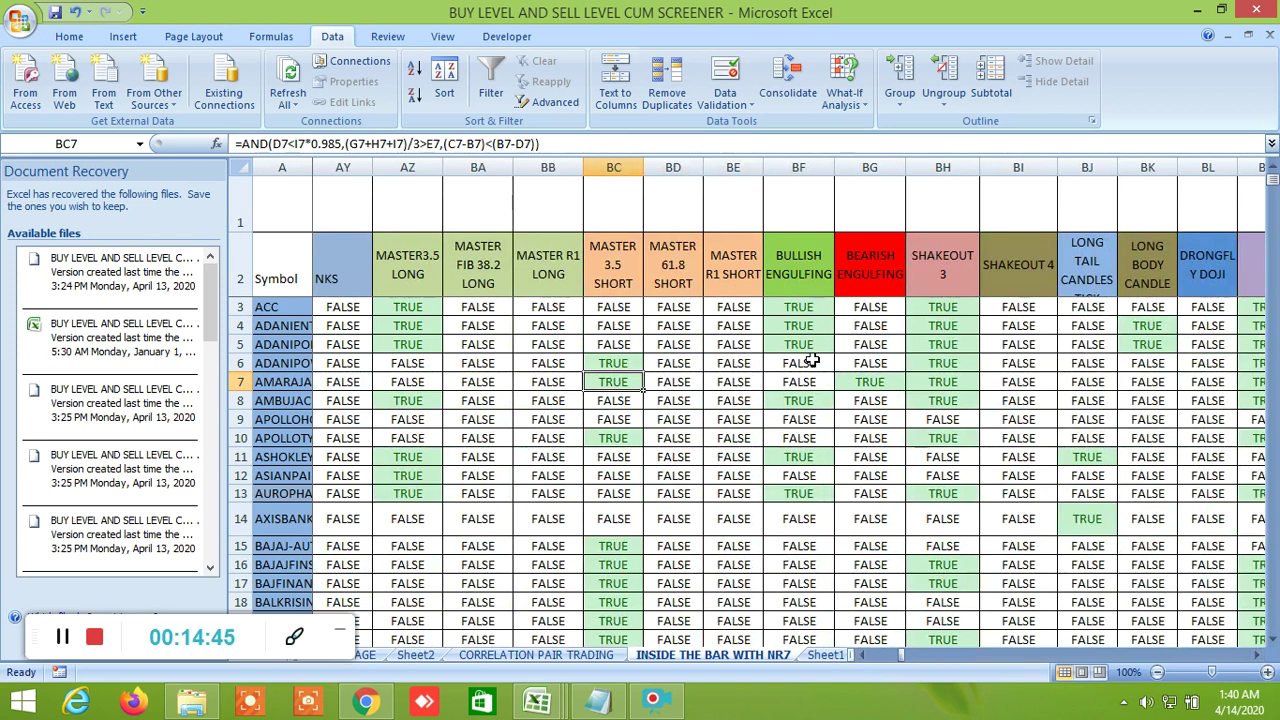
pyautogui.click(799, 307)
pyautogui.click(815, 330)
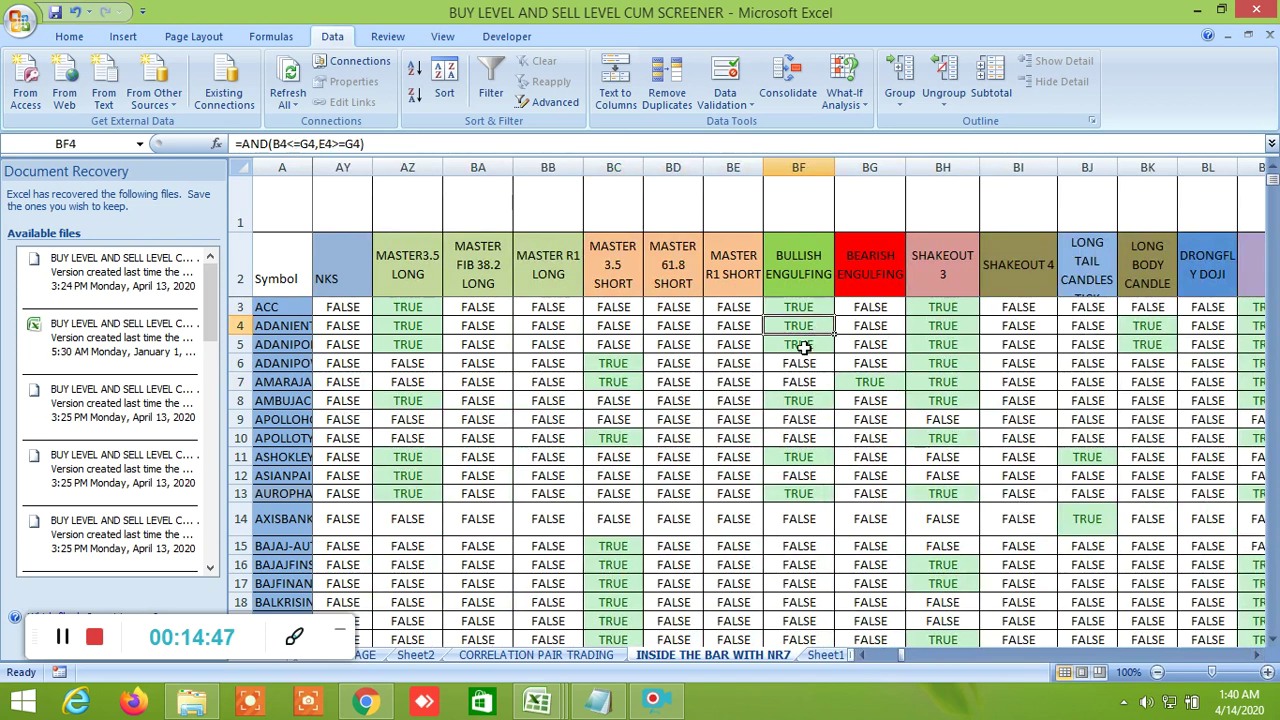
pyautogui.click(805, 345)
pyautogui.doubleClick(800, 400)
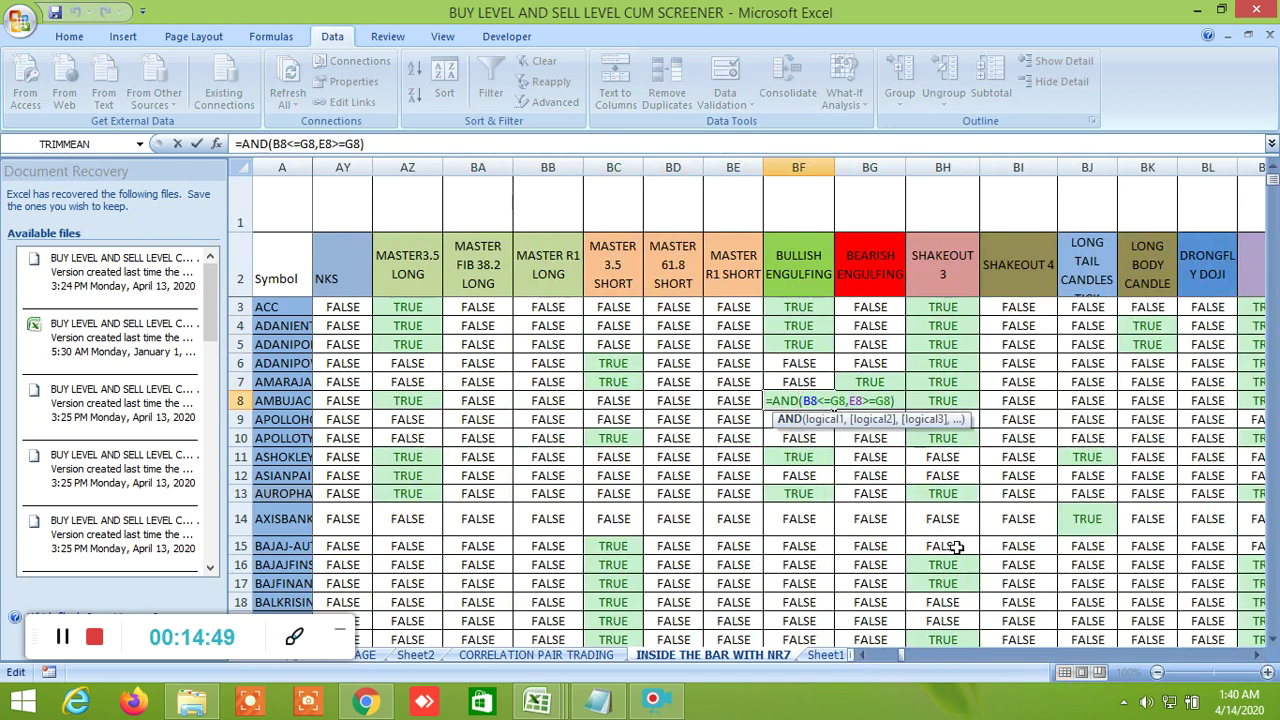
# Leave the formula unedited and inspect cells of the SHAKEOUT 3 column, including the flagged ones in rows 7 and 8.
pyautogui.click(940, 307)
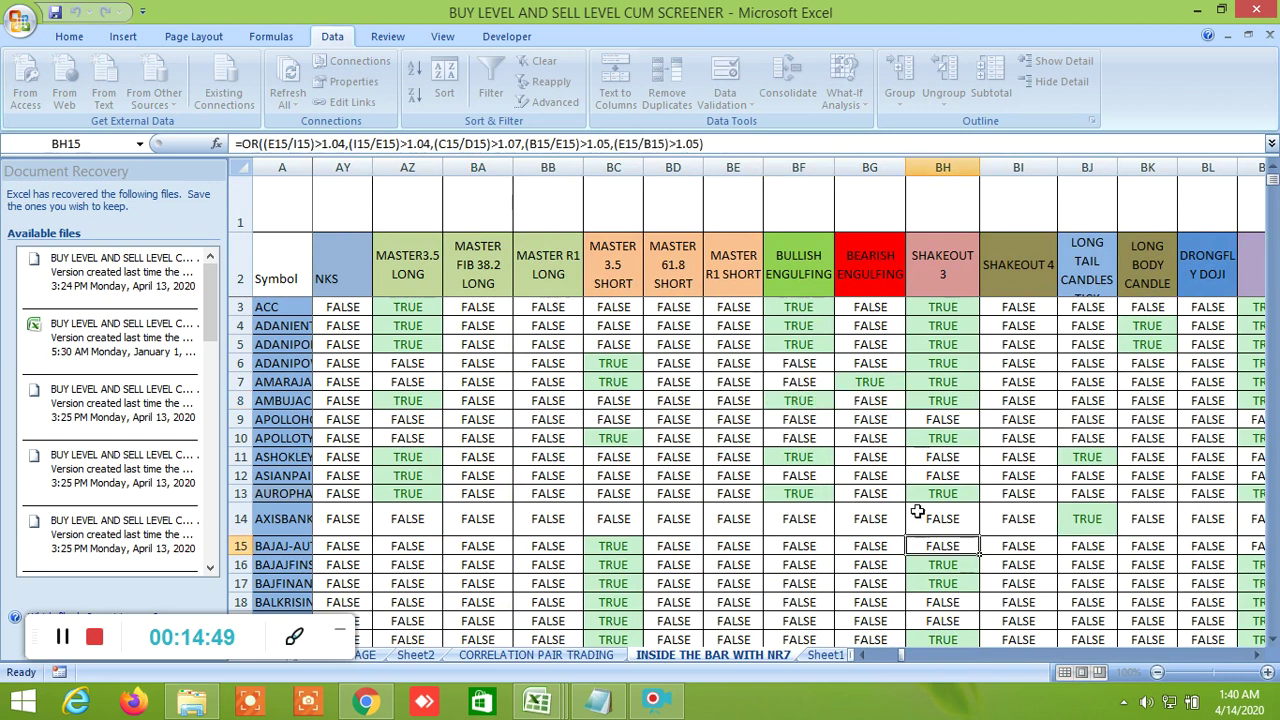
pyautogui.click(943, 382)
pyautogui.click(943, 400)
# Inspect the flagged LONG BODY CANDLE formulas in rows 4 and 5.
pyautogui.click(1148, 322)
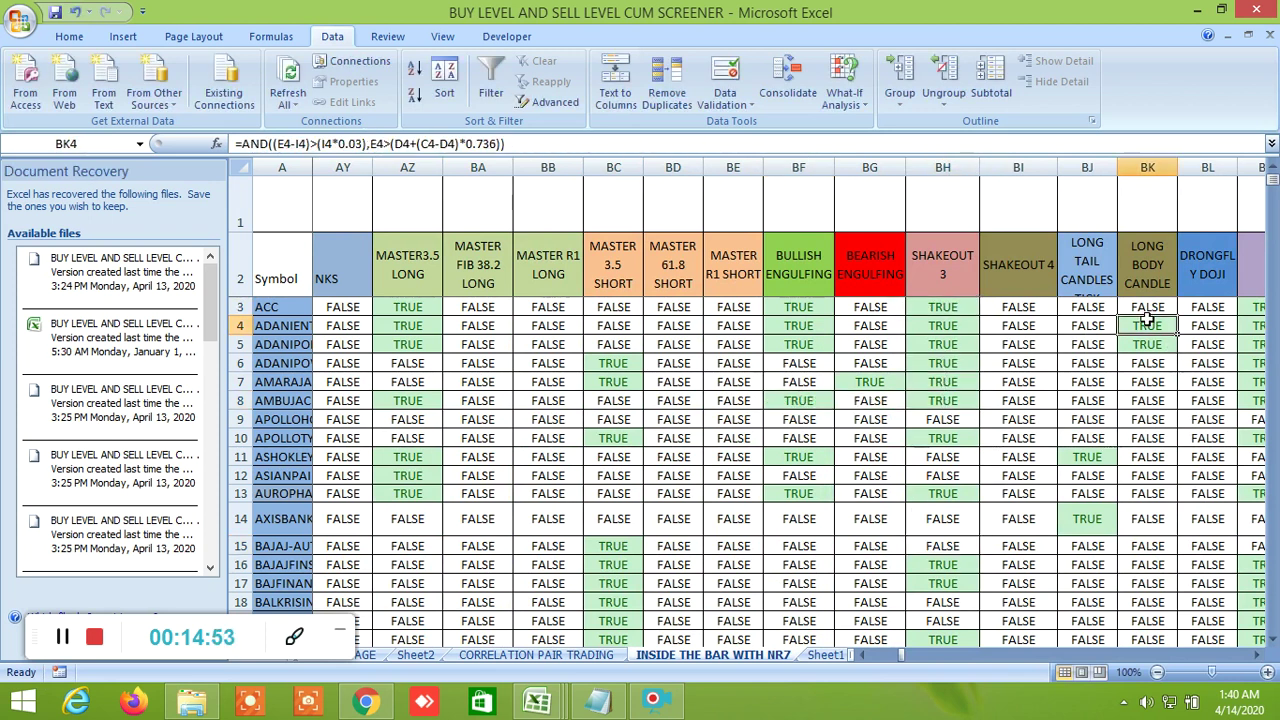
pyautogui.click(1156, 341)
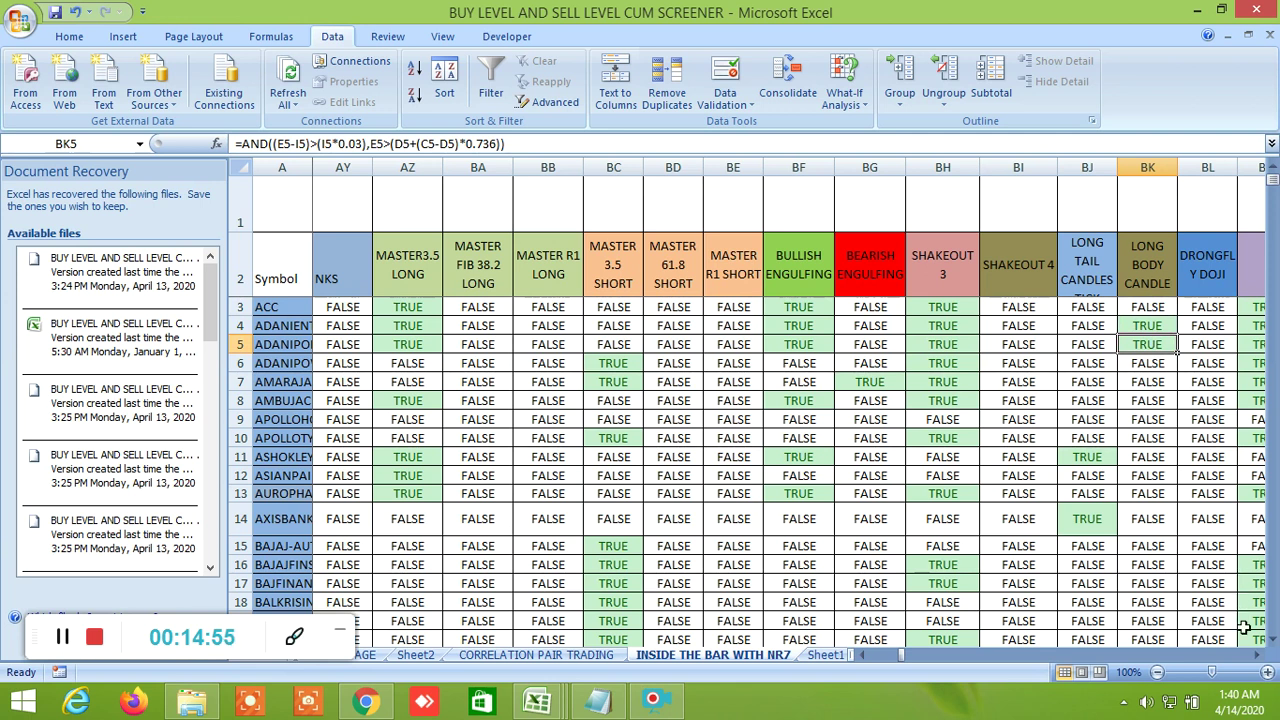
pyautogui.click(1130, 320)
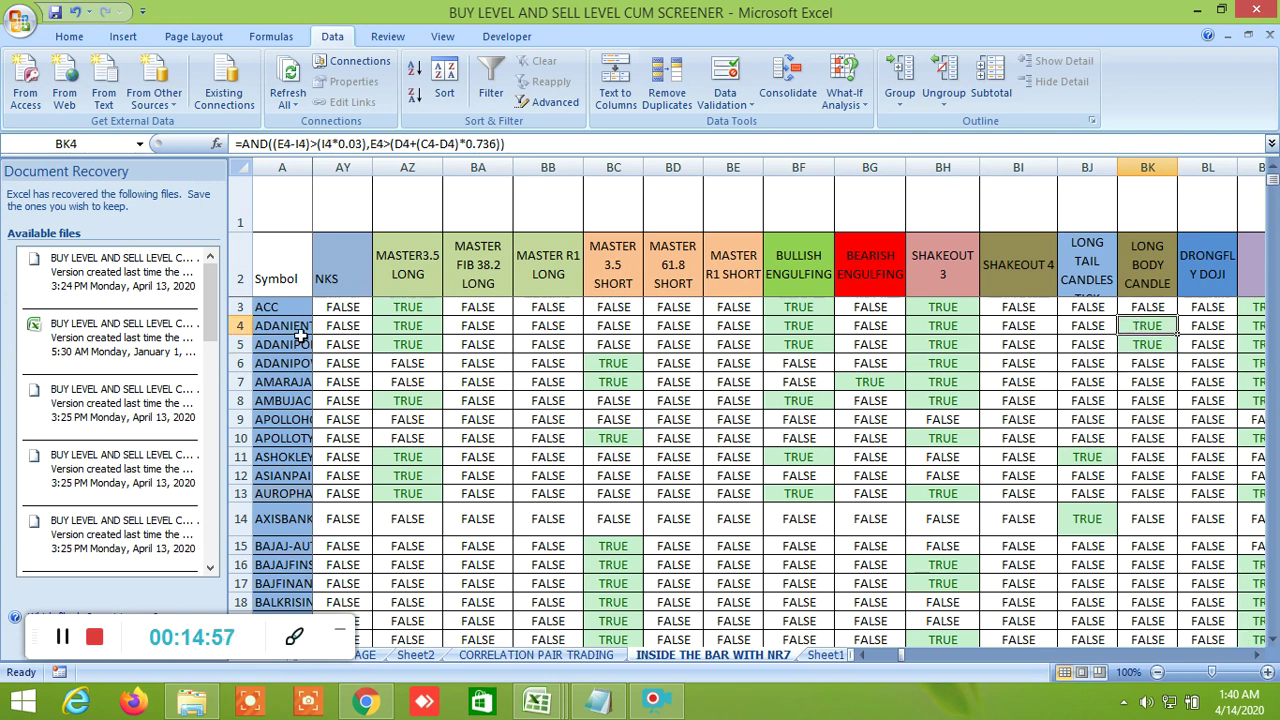
# Inspect the flagged LONG BODY CANDLE cell in row 5 and the flagged bearish reversal formulas in cells BS7 and BT21.
pyautogui.click(1146, 345)
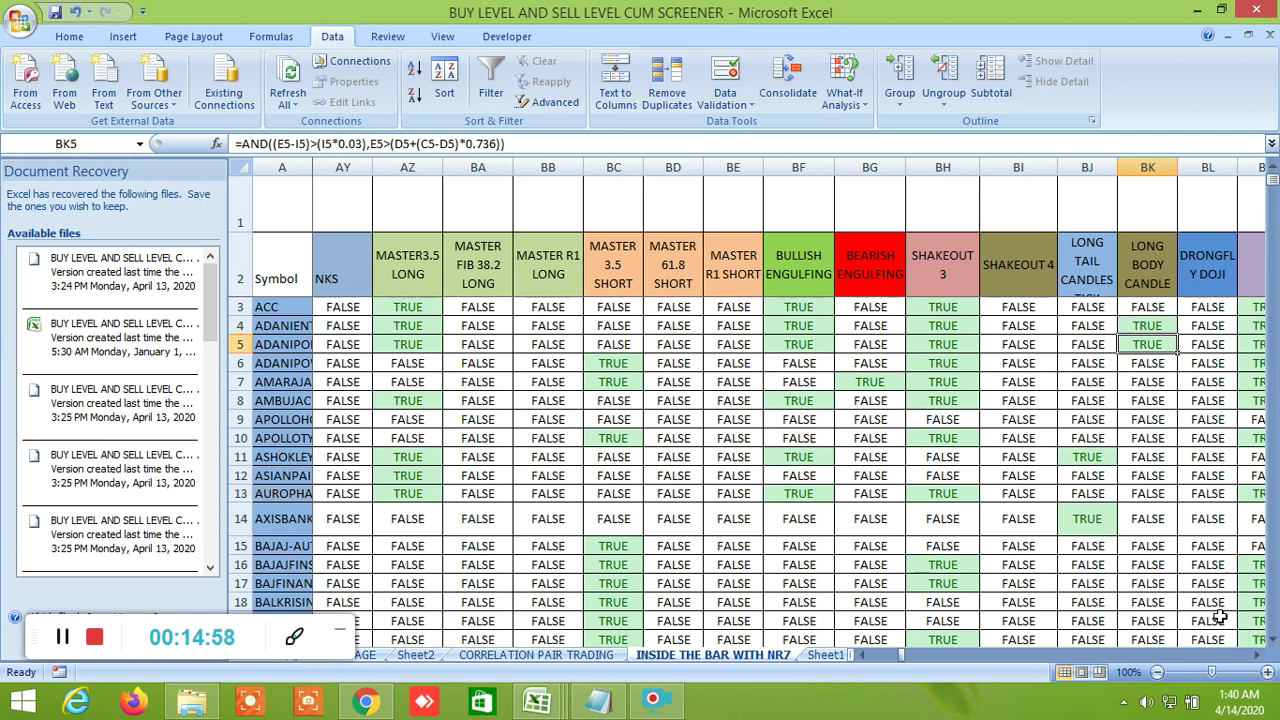
pyautogui.click(1259, 656)
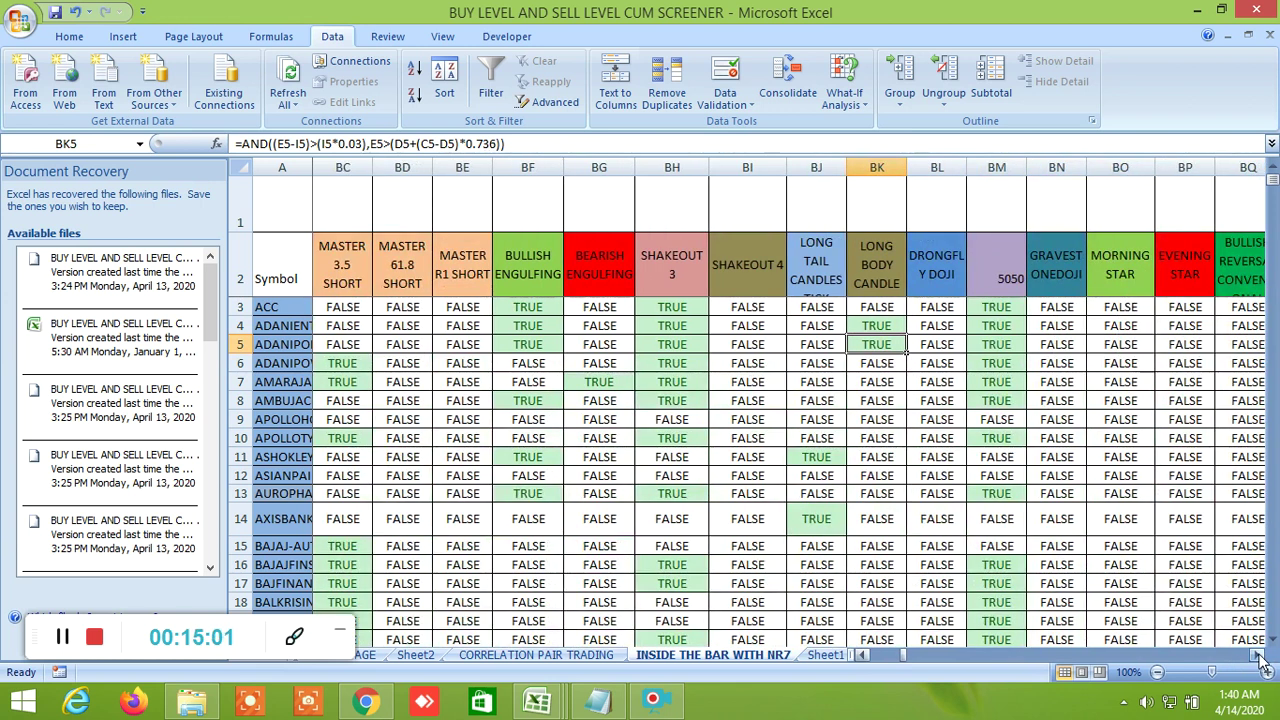
pyautogui.click(1259, 656)
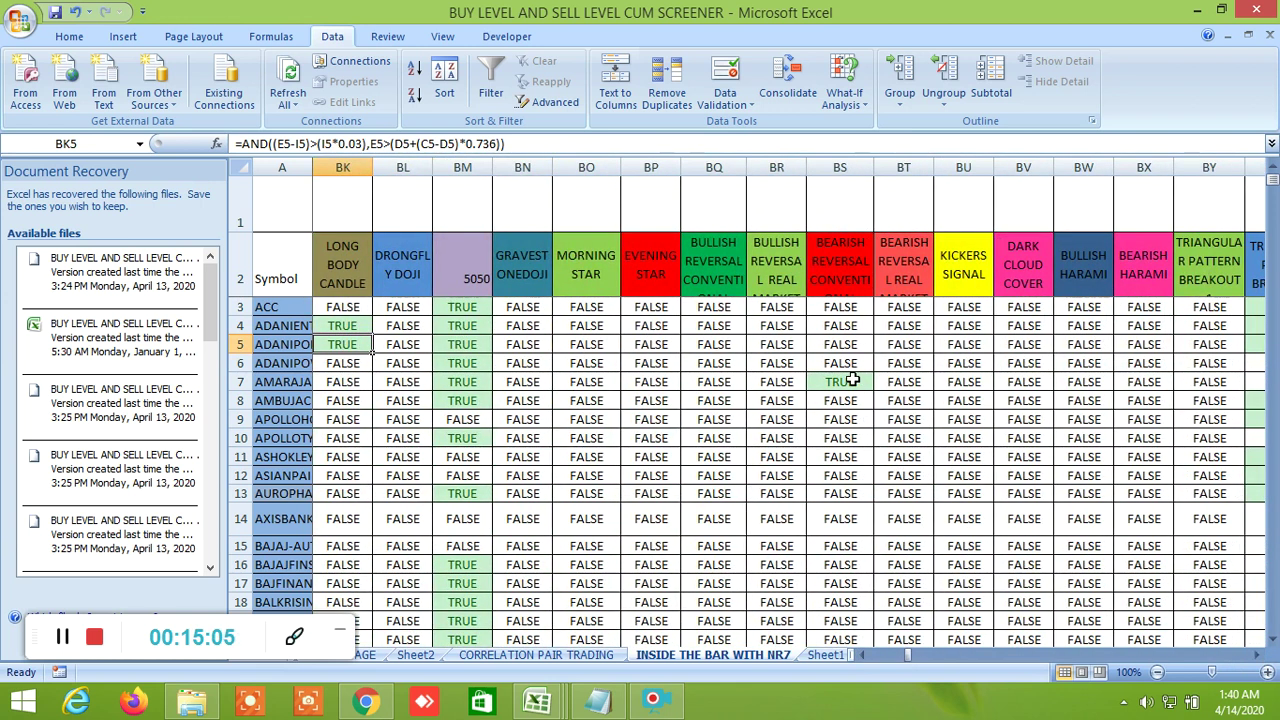
pyautogui.click(852, 380)
pyautogui.scroll(-4, 868, 497)
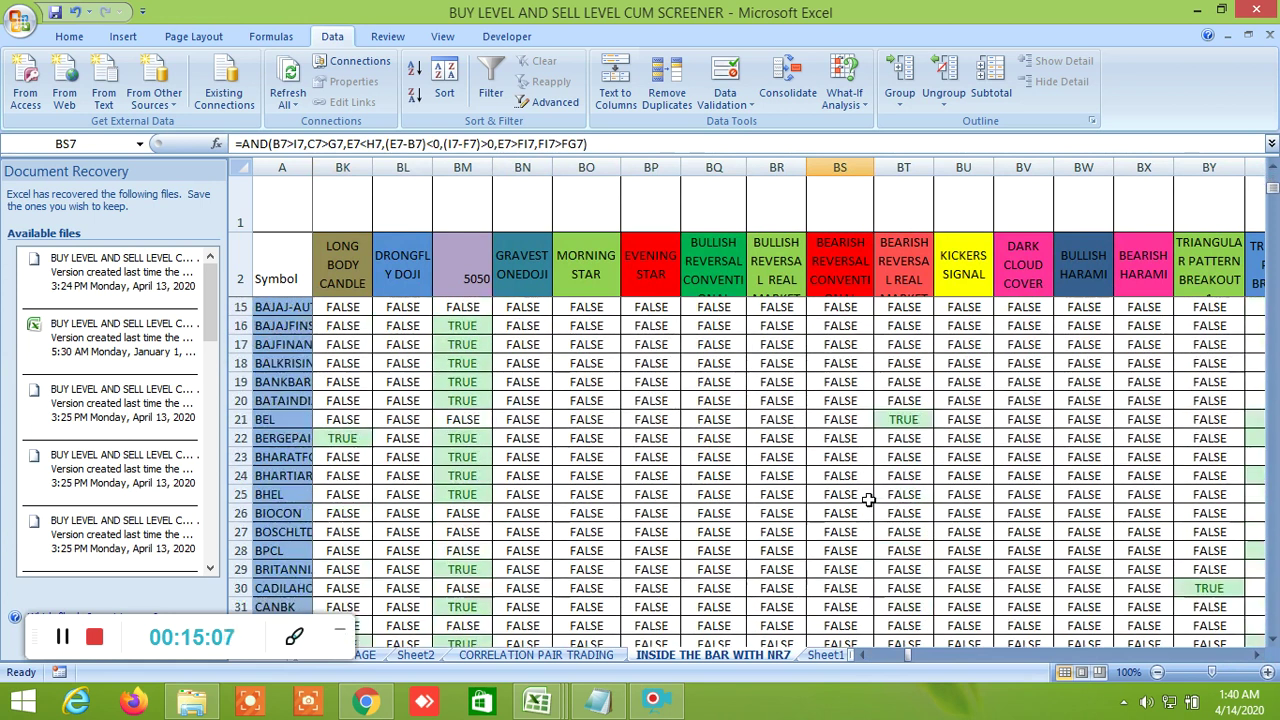
pyautogui.click(918, 420)
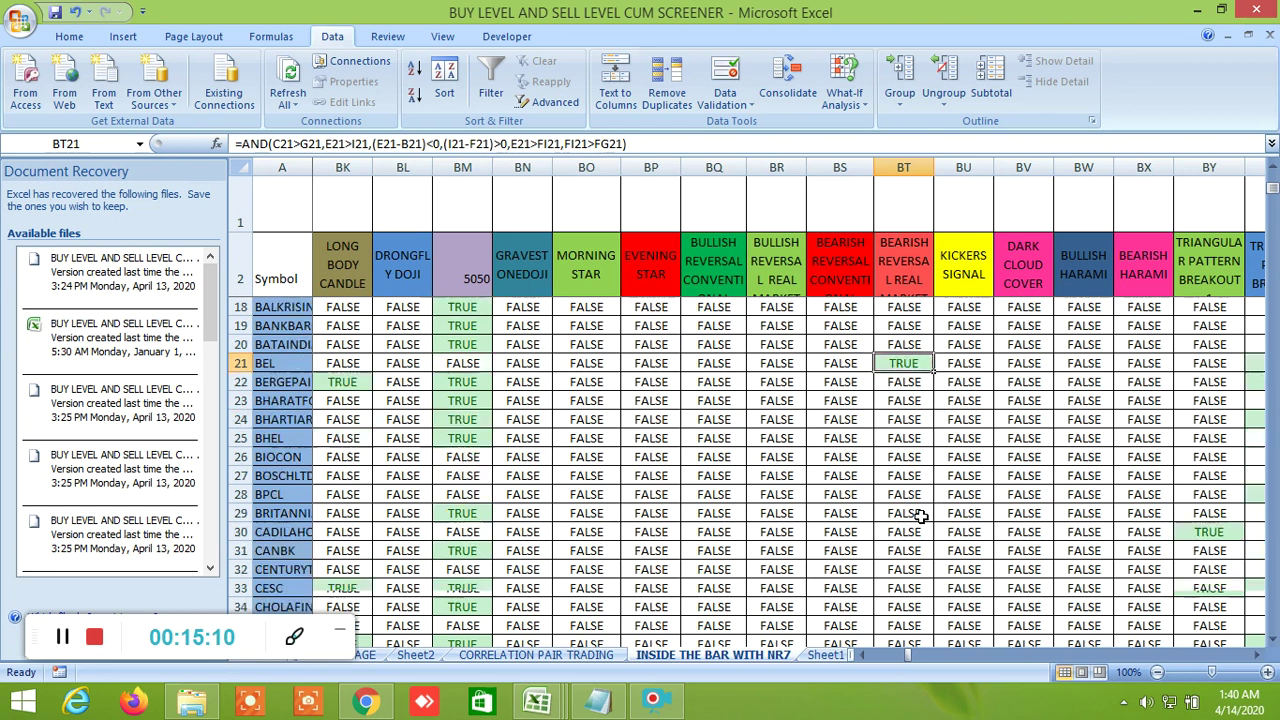
pyautogui.scroll(-3, 918, 512)
pyautogui.scroll(7, 918, 505)
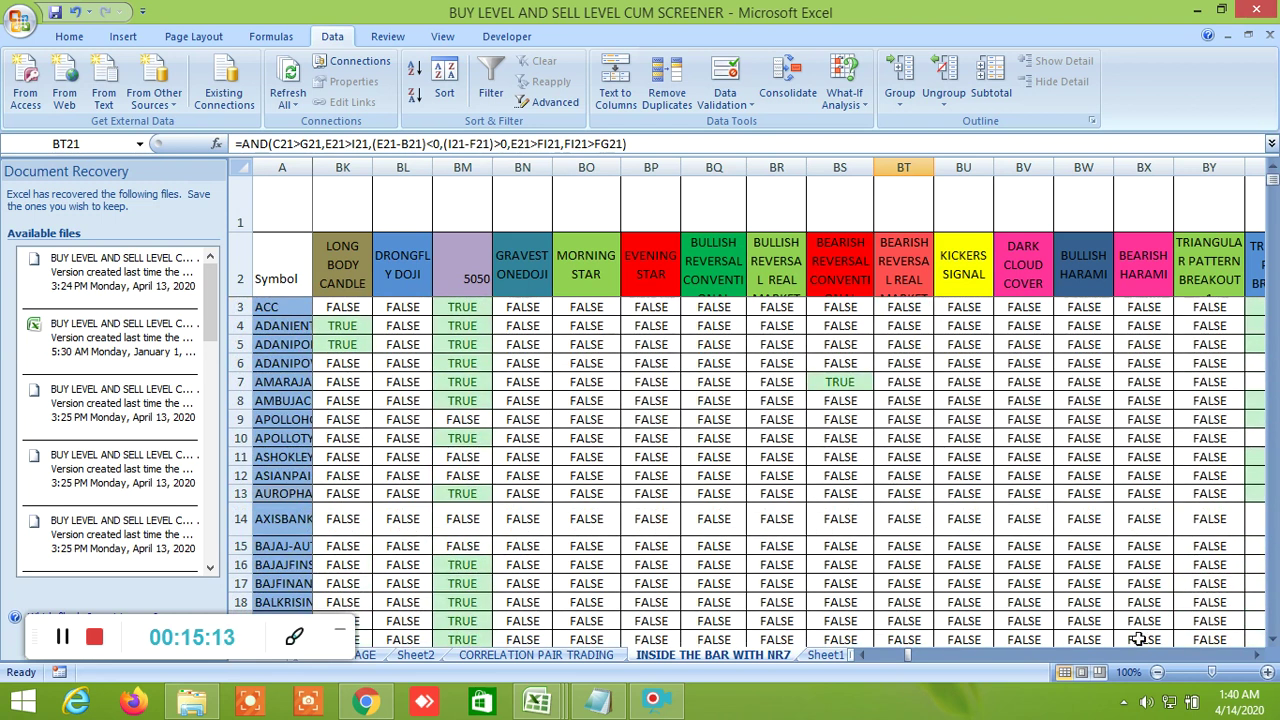
# Find the TRIANGULAR PATTERN BREAKOUT 2 column and inspect the row 3 formula, leaving it unedited.
pyautogui.click(1257, 654)
pyautogui.click(1257, 654)
pyautogui.click(1257, 654)
pyautogui.click(1257, 654)
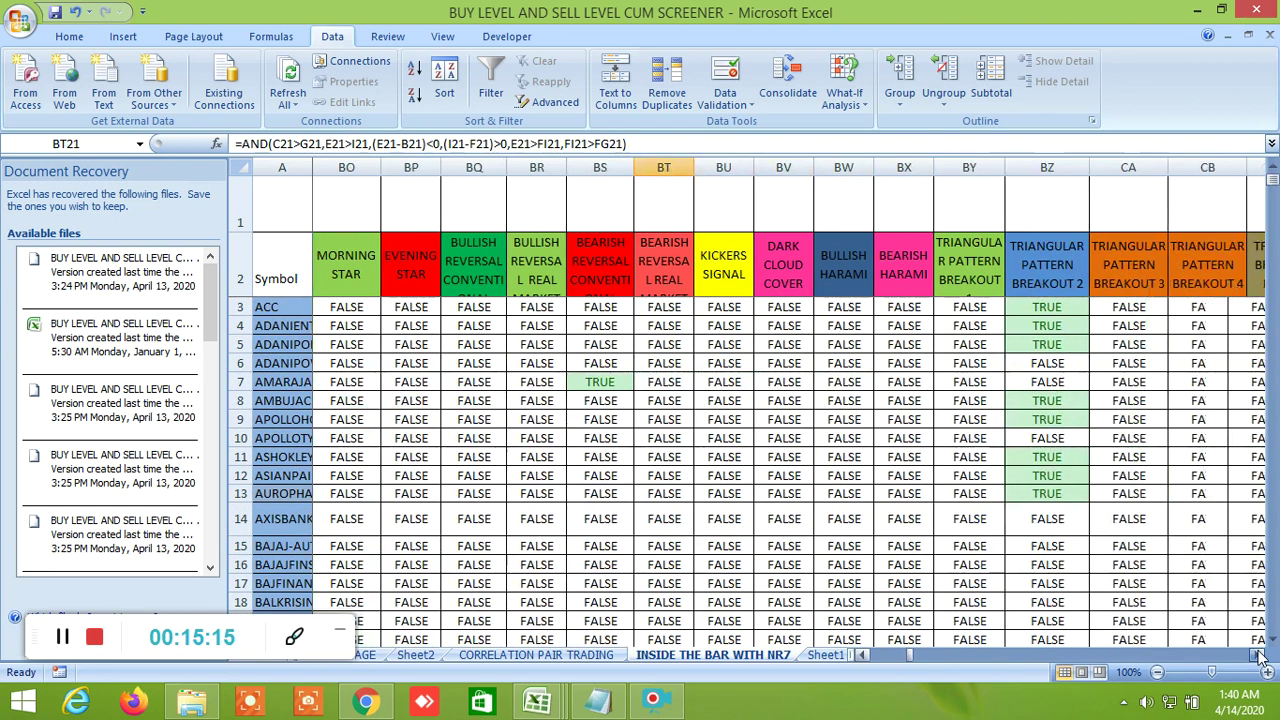
pyautogui.click(1257, 654)
pyautogui.click(1257, 654)
pyautogui.scroll(-4, 857, 395)
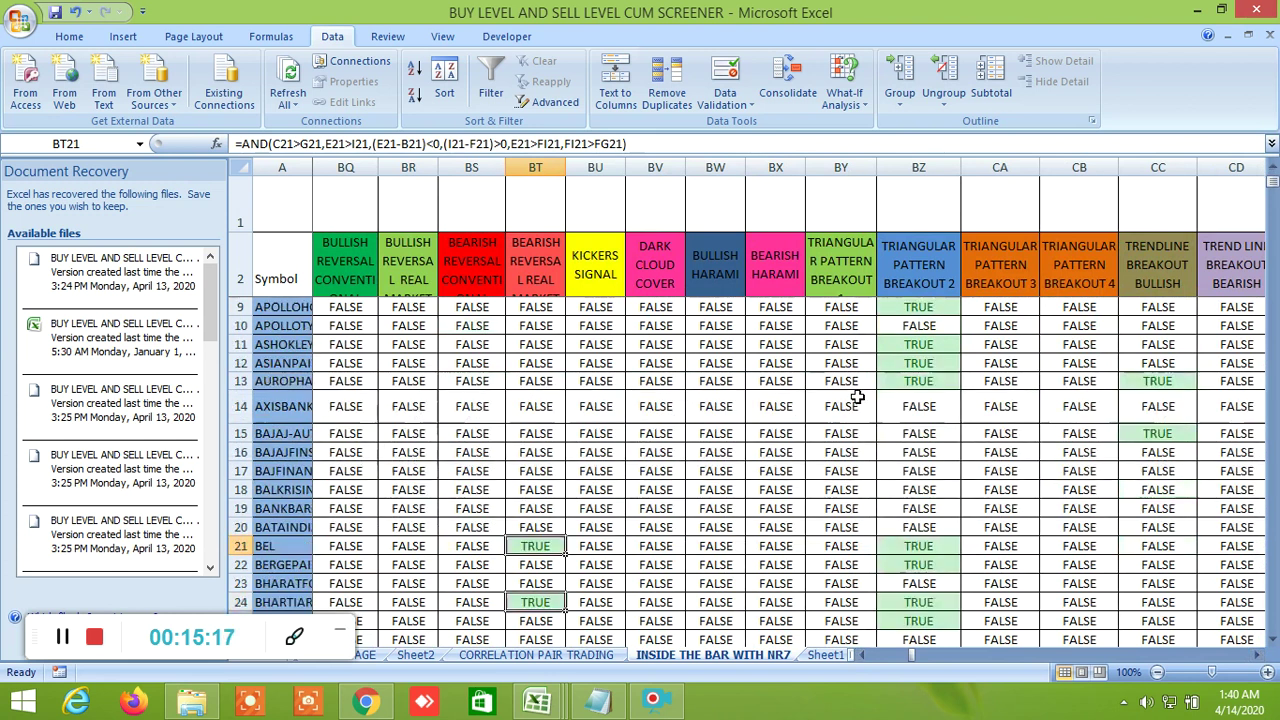
pyautogui.scroll(4, 857, 398)
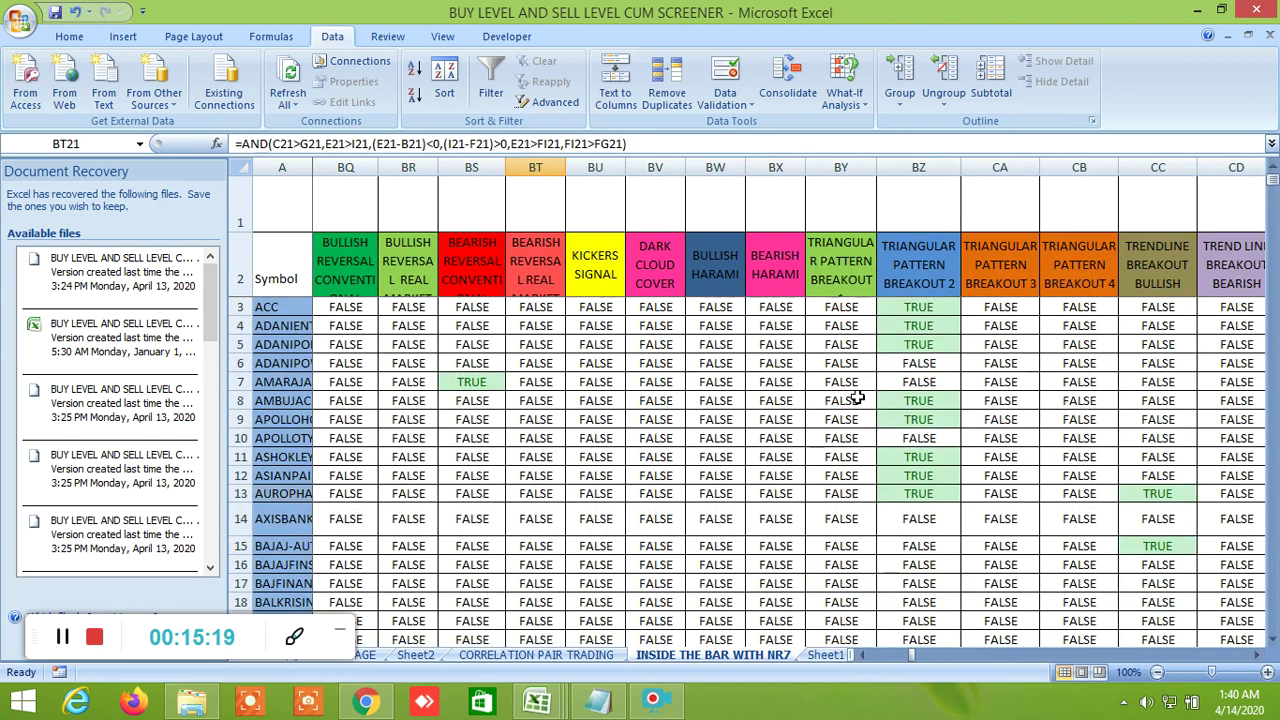
pyautogui.doubleClick(925, 310)
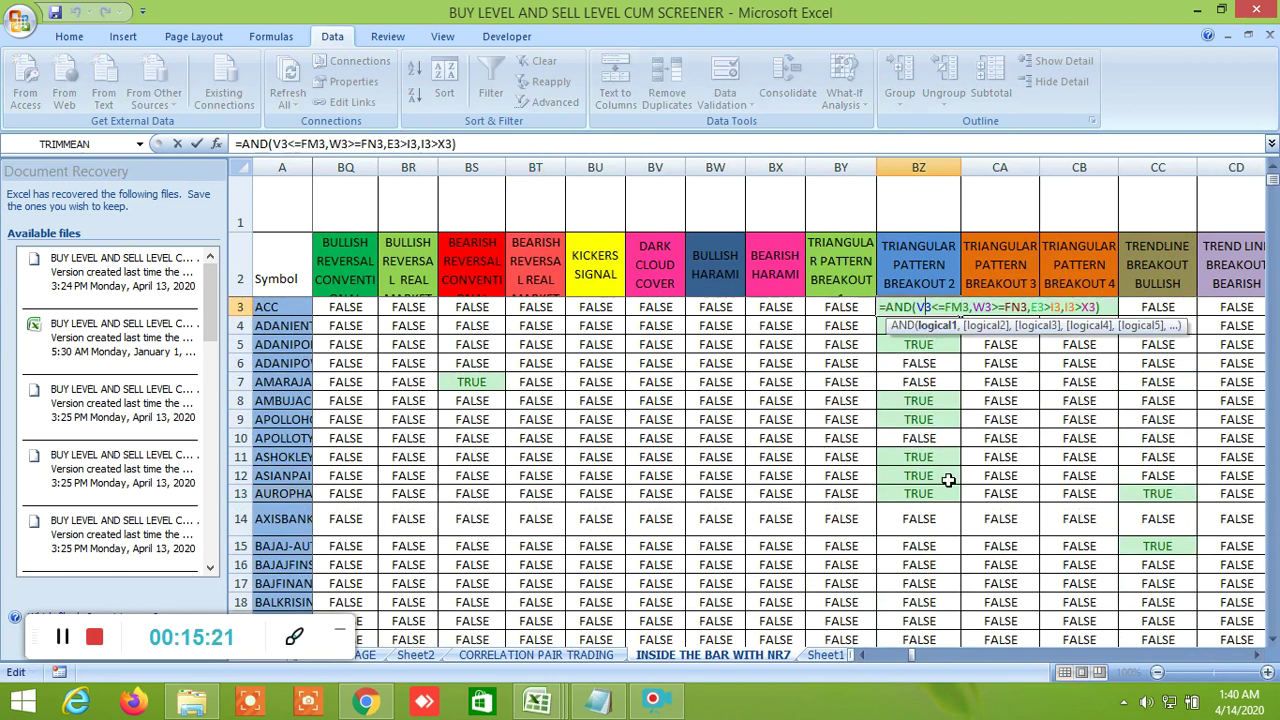
pyautogui.press('Return')
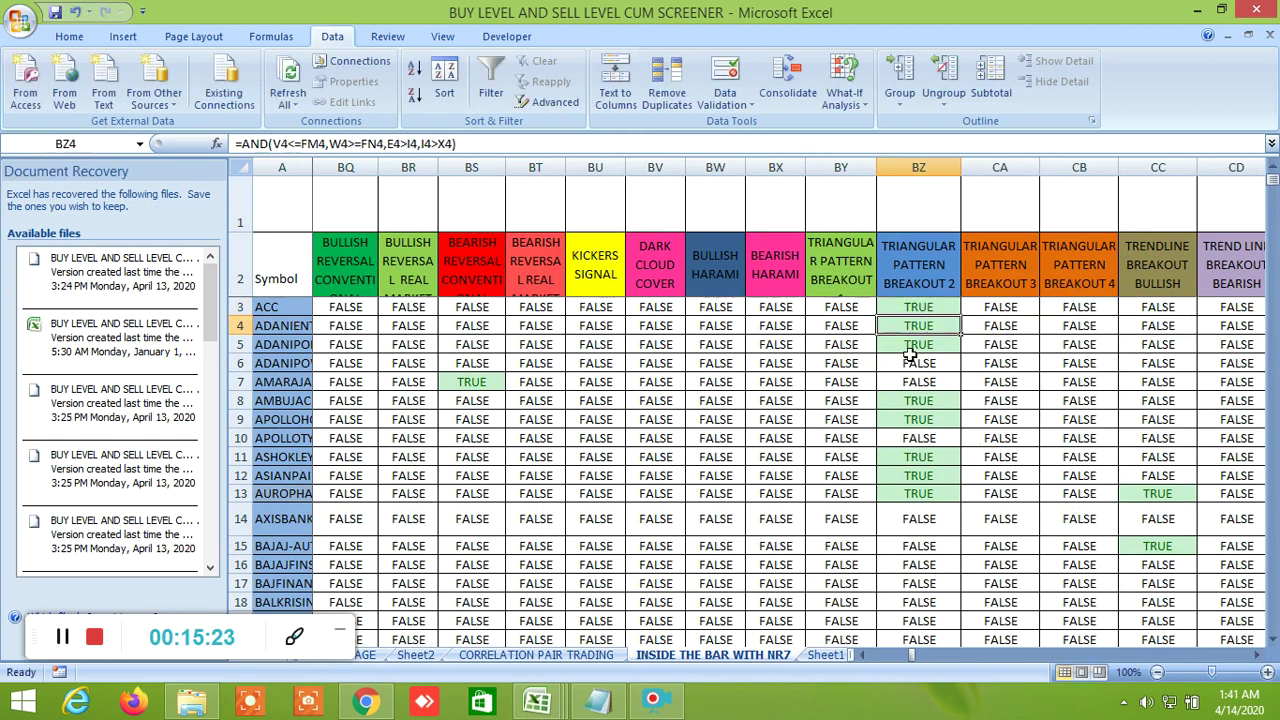
# Check the row 5 cell of TRIANGULAR PATTERN BREAKOUT 2, then review the column from its last row back to the top.
pyautogui.click(916, 348)
pyautogui.hotkey('ctrl', 'Down')
pyautogui.scroll(6, 918, 398)
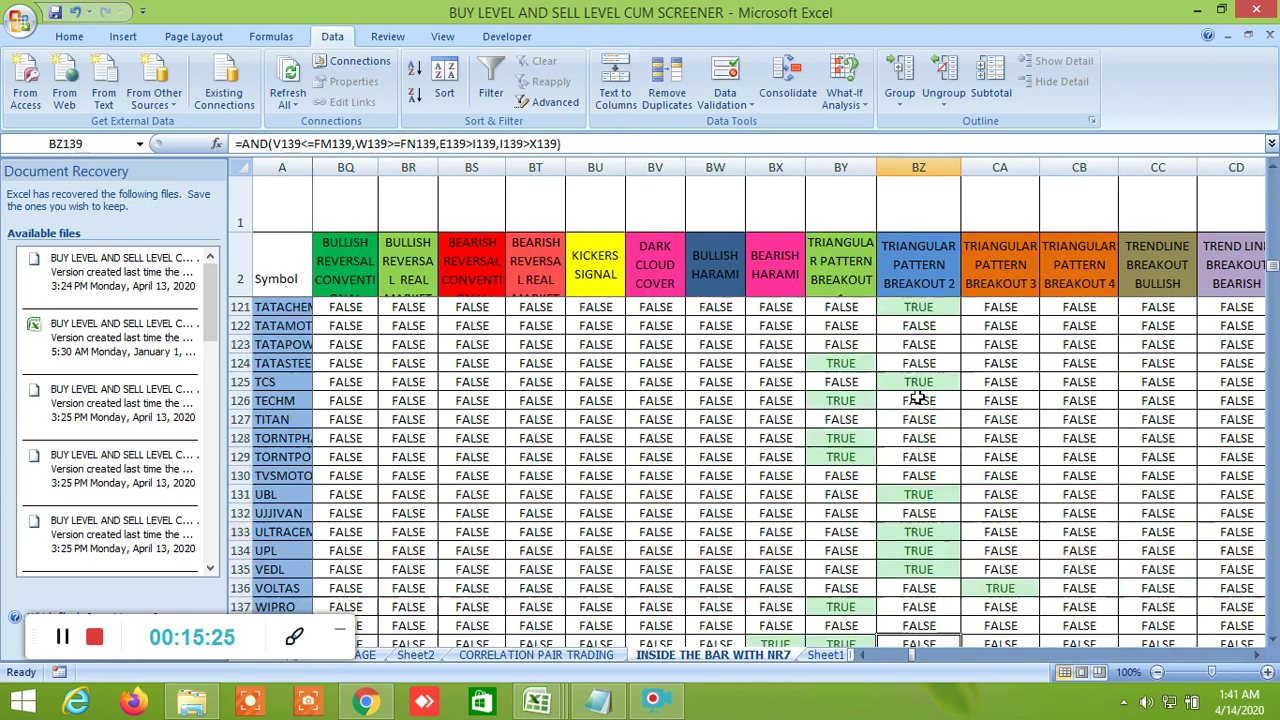
pyautogui.scroll(20, 918, 398)
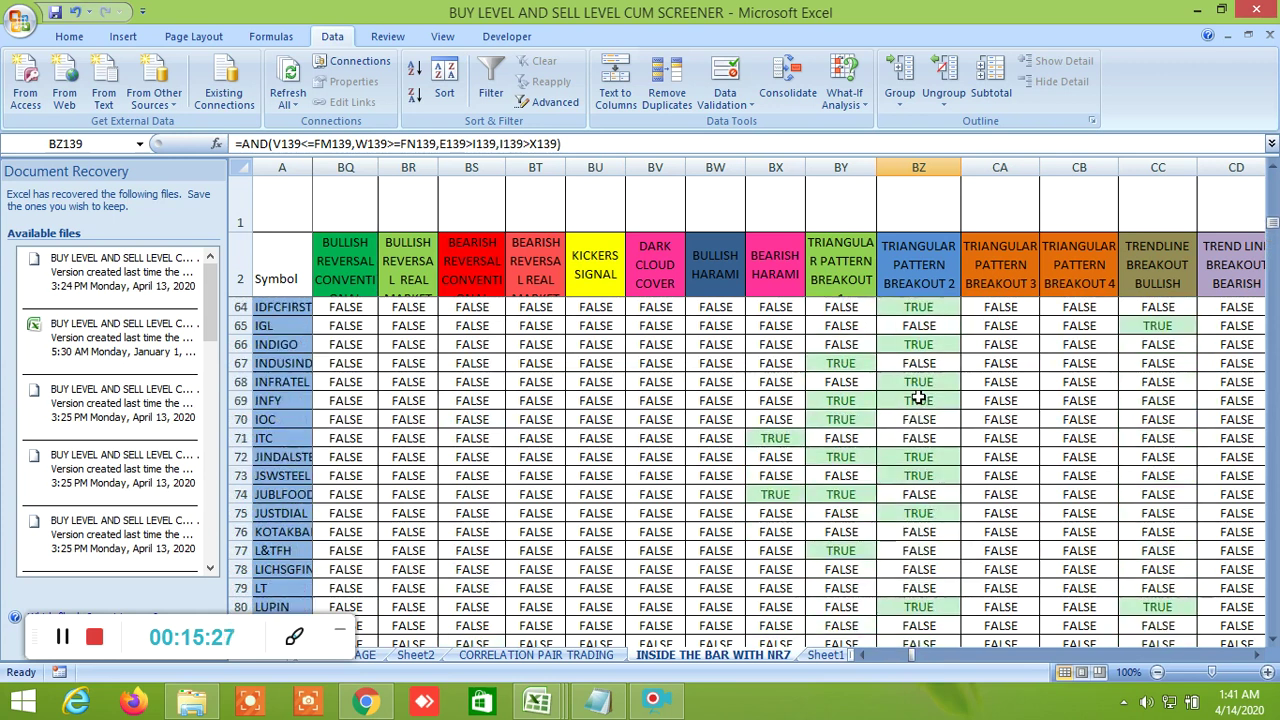
pyautogui.scroll(12, 918, 398)
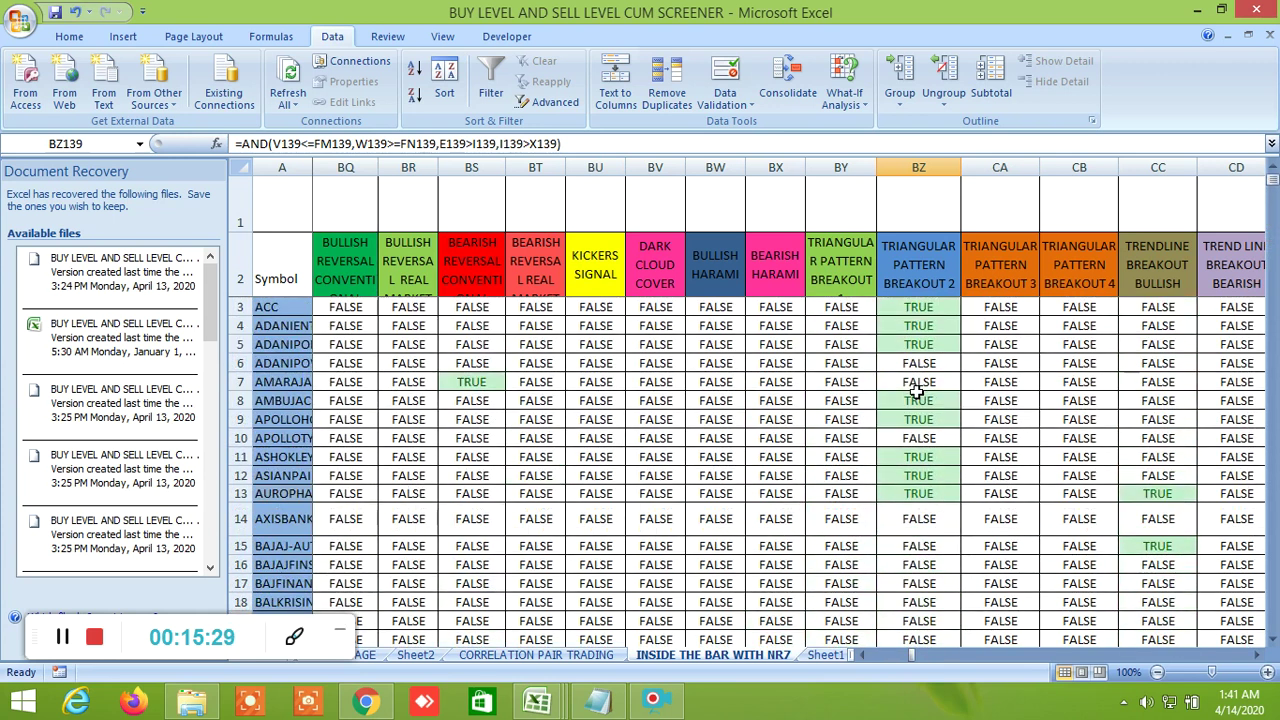
# Examine the chart pattern columns from TRENDLINE BREAKOUT BULLISH through the flag, W pattern, double top and double bottom to HEAD N SHOULDER.
pyautogui.click(1257, 655)
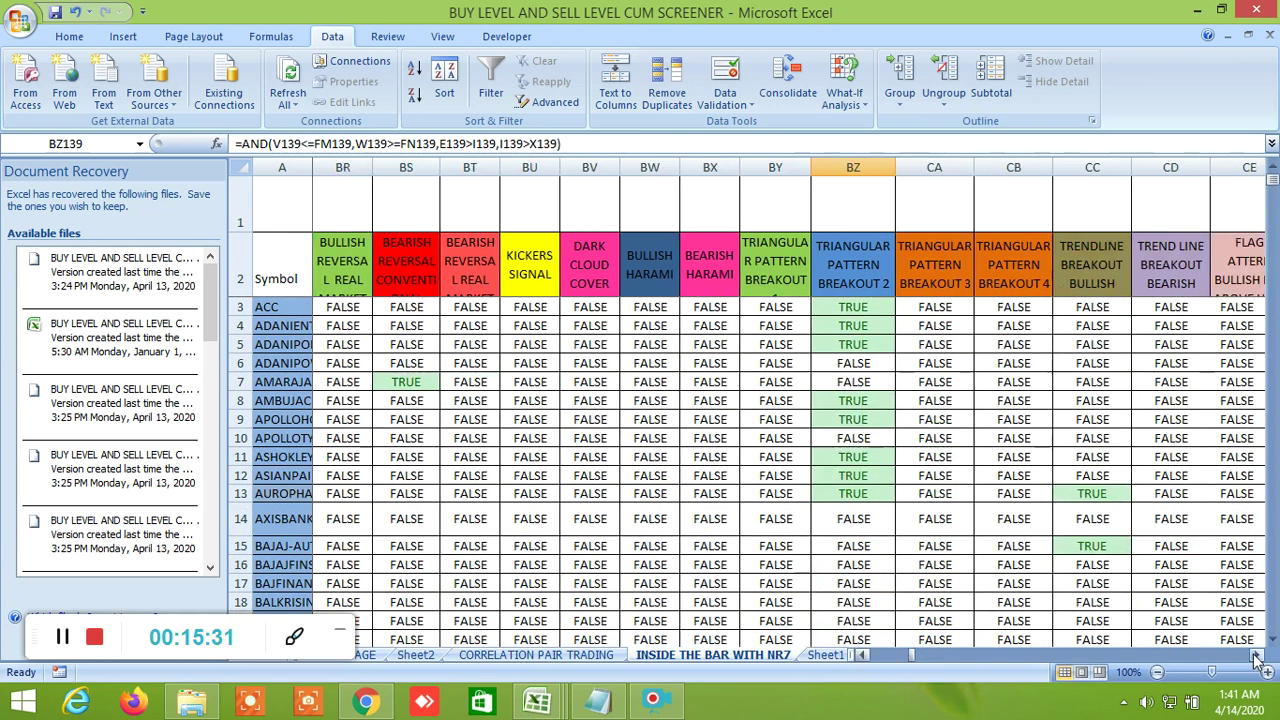
pyautogui.click(1257, 655)
pyautogui.click(1257, 655)
pyautogui.click(1257, 655)
pyautogui.click(1257, 655)
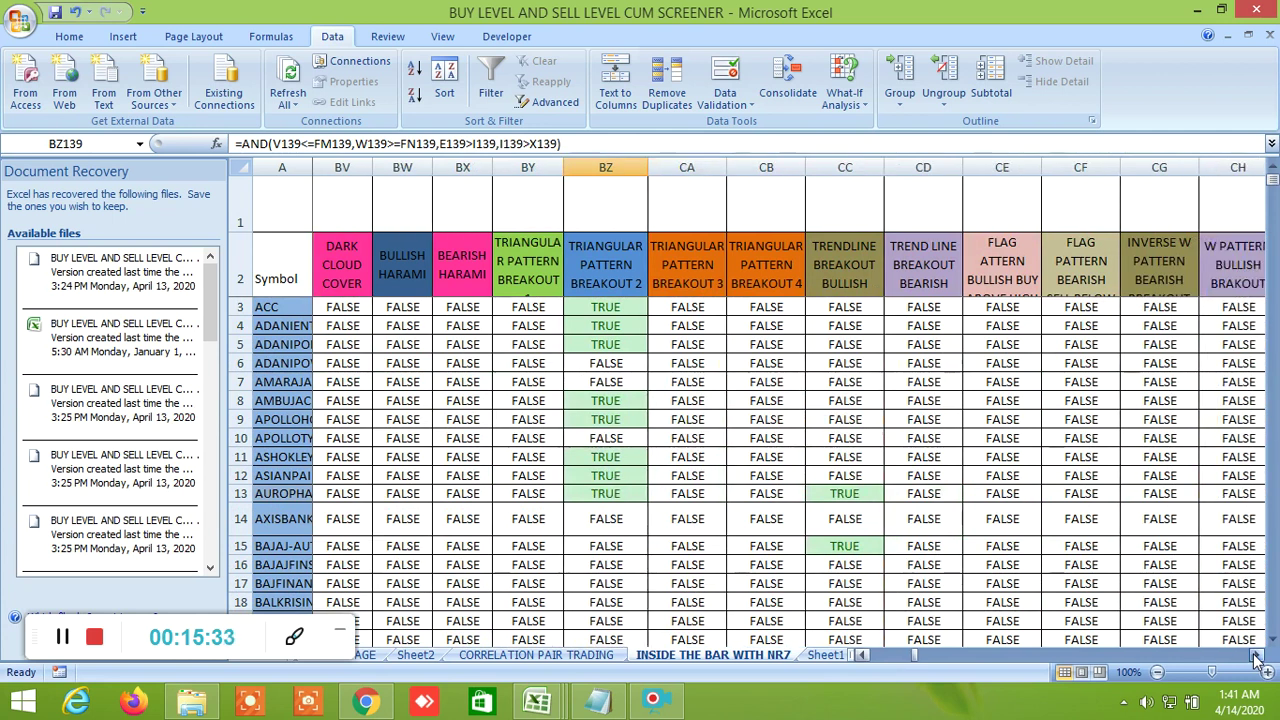
pyautogui.click(1257, 655)
pyautogui.click(1257, 655)
pyautogui.click(1257, 655)
pyautogui.click(1257, 655)
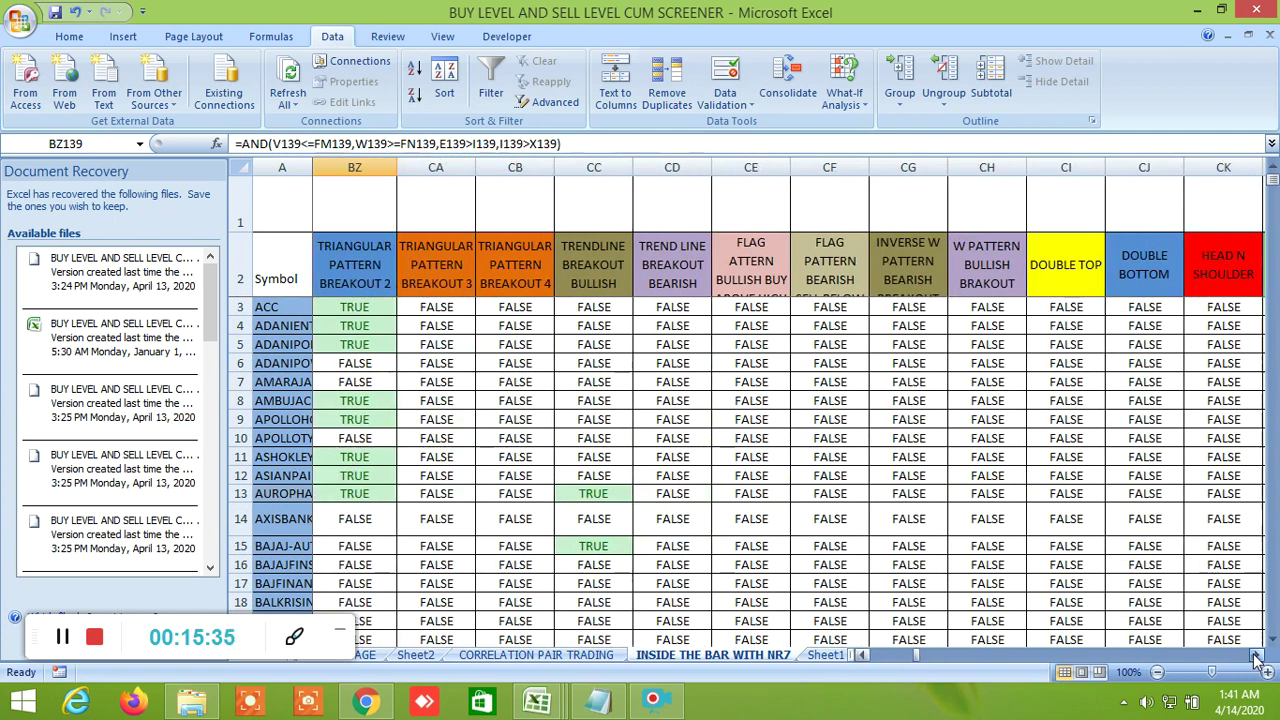
# Examine the columns from INVERSE HEAD N SHOULDER through the abandoned baby, butterfly, CUP AND HANDLE and PIERCING patterns to the numbered patterns.
pyautogui.click(1257, 655)
pyautogui.click(1257, 655)
pyautogui.click(1257, 655)
pyautogui.click(1257, 655)
pyautogui.click(1257, 655)
pyautogui.click(1257, 655)
pyautogui.click(1257, 655)
pyautogui.click(1257, 655)
pyautogui.click(1257, 655)
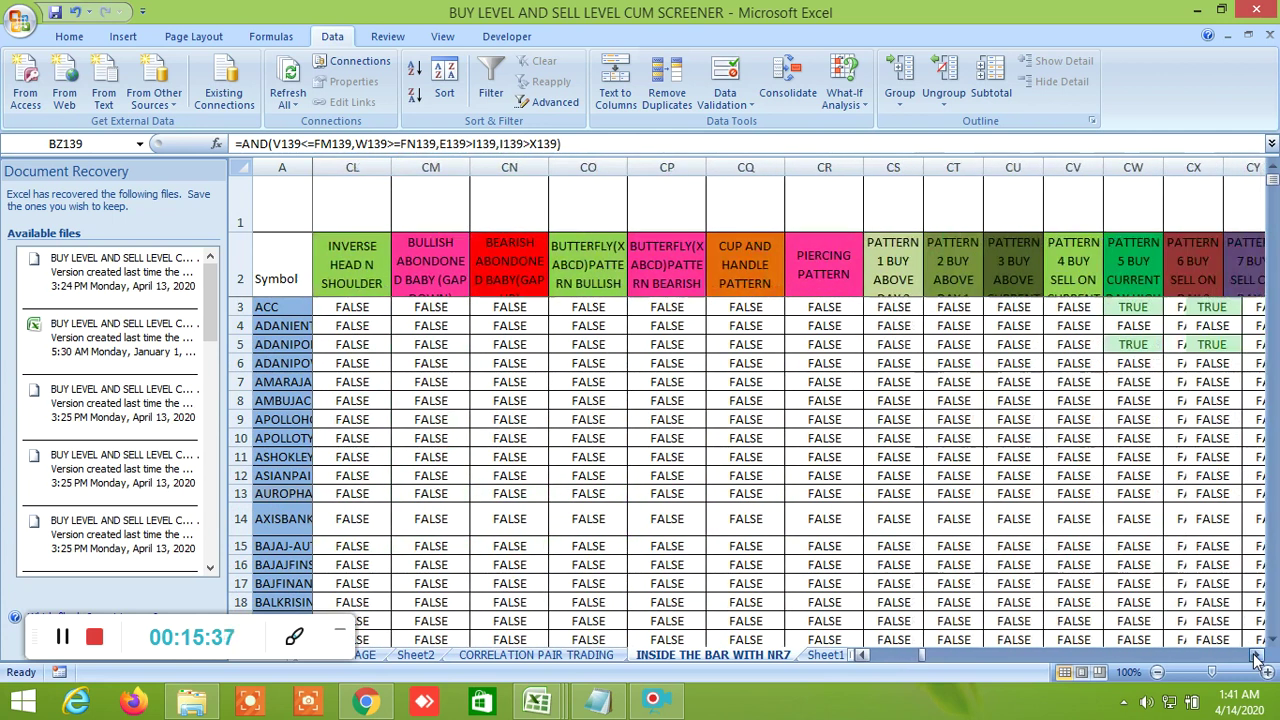
# Review the PATTERN 4 to PATTERN 7, VOLATILITY, DELIVERY PERCENTAGE and TRADED VOLUME columns down the stock list and back to the top.
pyautogui.click(1257, 655)
pyautogui.click(1257, 655)
pyautogui.click(1257, 655)
pyautogui.click(1257, 655)
pyautogui.click(1257, 655)
pyautogui.click(1257, 655)
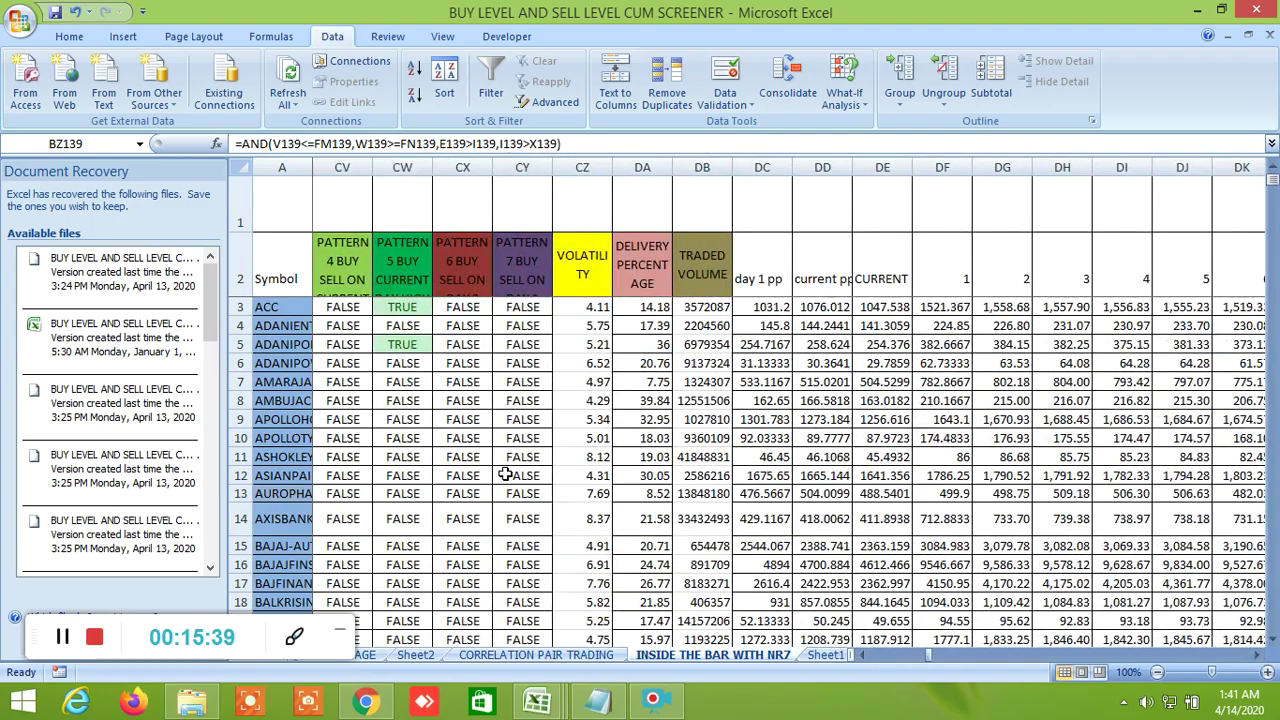
pyautogui.scroll(-8, 506, 475)
pyautogui.scroll(-7, 506, 475)
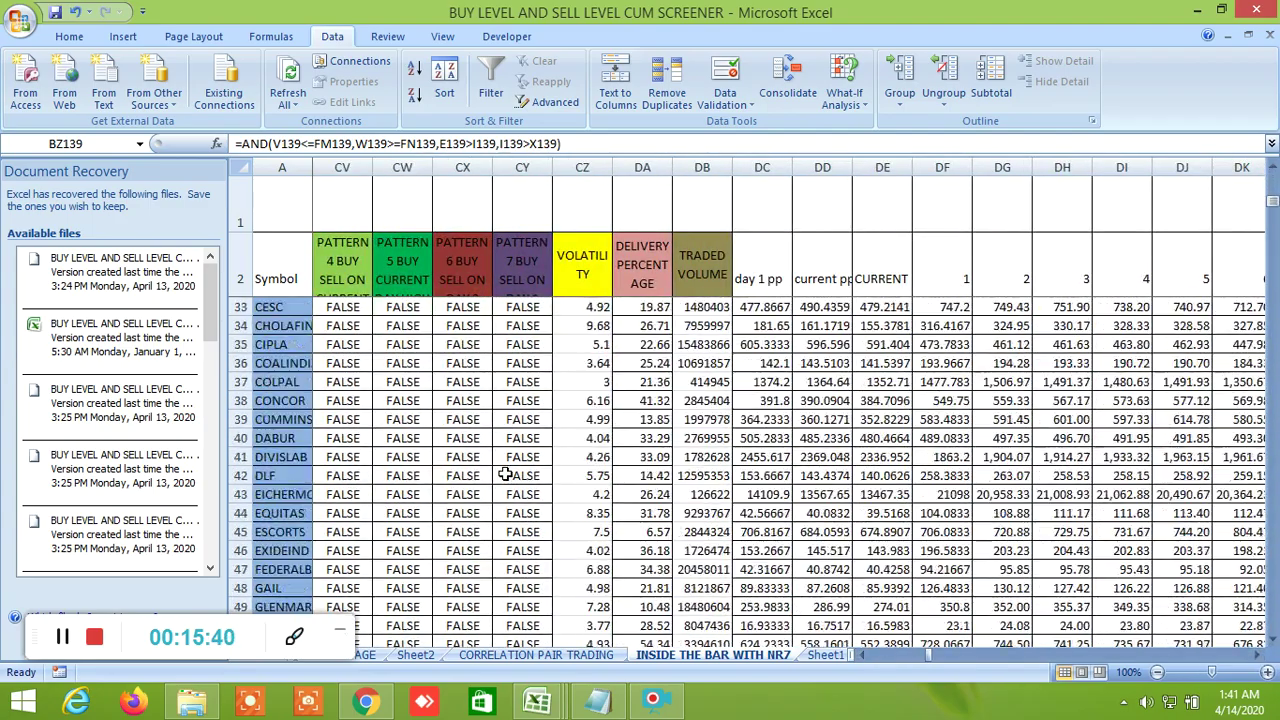
pyautogui.scroll(11, 506, 475)
pyautogui.scroll(4, 506, 475)
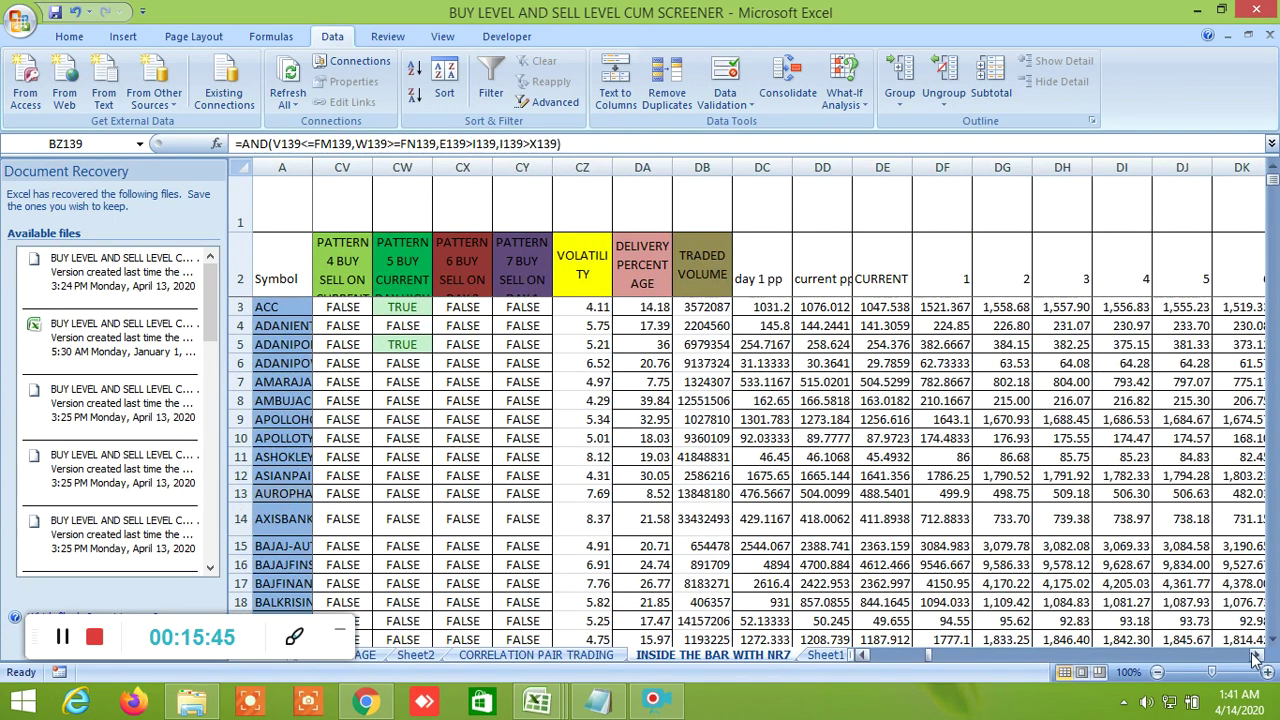
# Review the 7-day Fibonacci targets and the LTP POSITION sections for the 7-day buy and sell levels, through to the 5-day levels.
pyautogui.moveTo(1254, 655); pyautogui.dragTo(1258, 657)
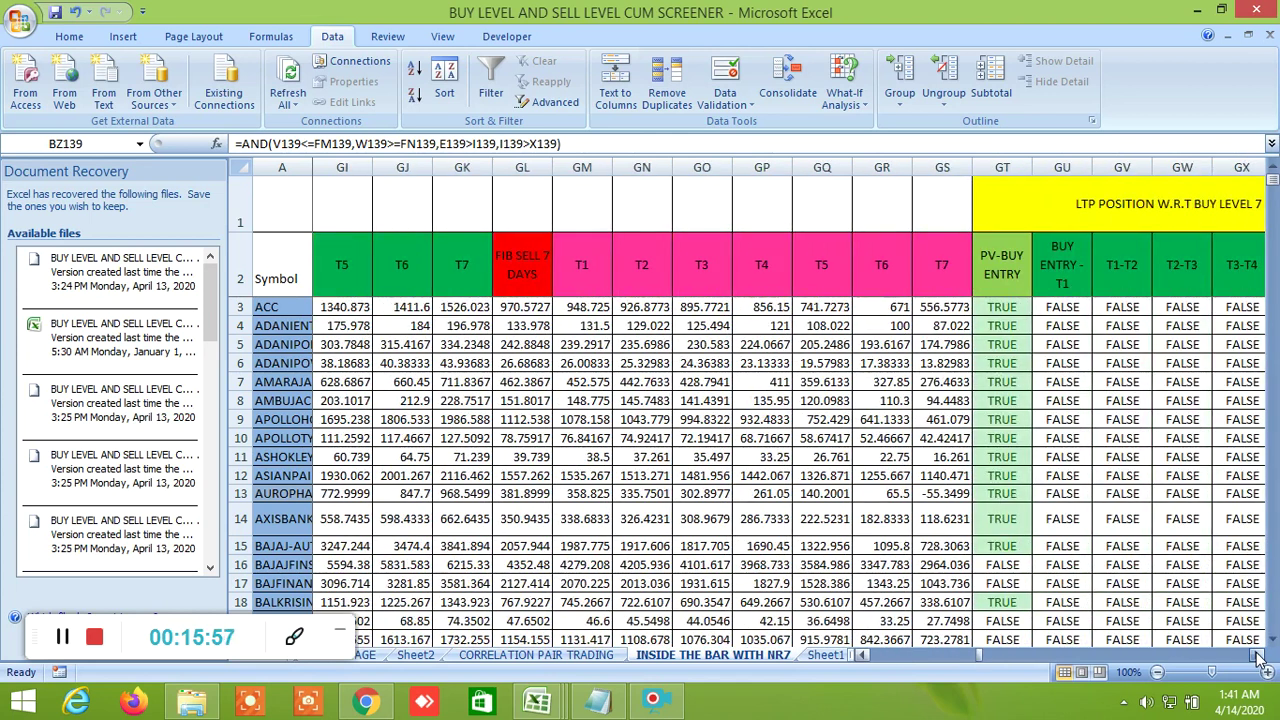
pyautogui.click(1258, 657)
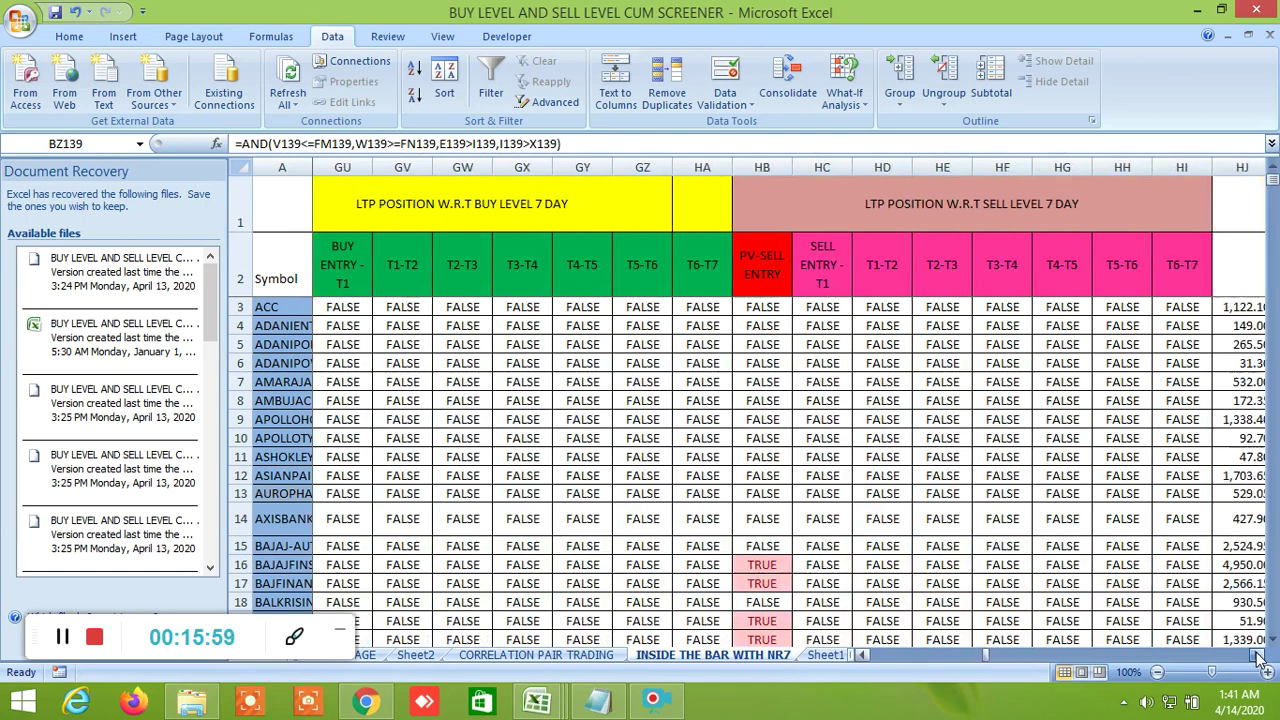
pyautogui.click(1258, 657)
pyautogui.click(1258, 657)
pyautogui.click(1258, 657)
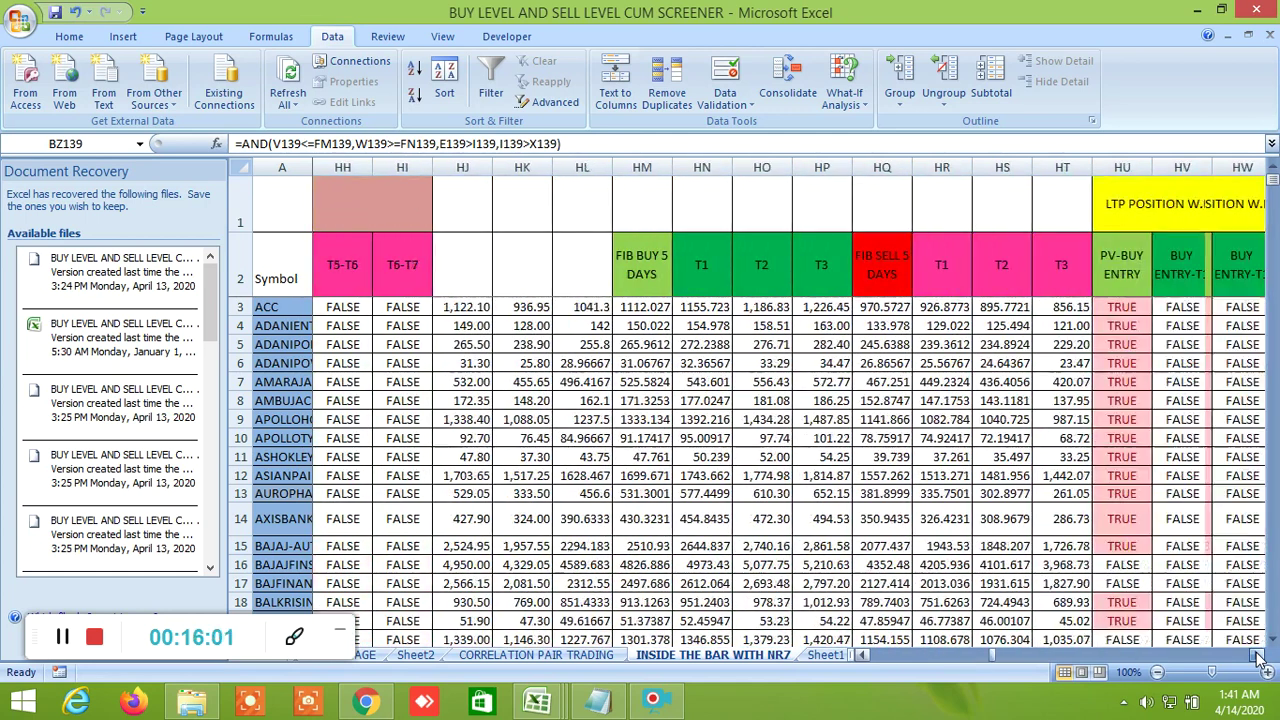
# Review the Fibonacci buy and sell level and LTP POSITION sections for 5, 3, 2, 1 and 15 days.
pyautogui.click(1258, 657)
pyautogui.click(1258, 657)
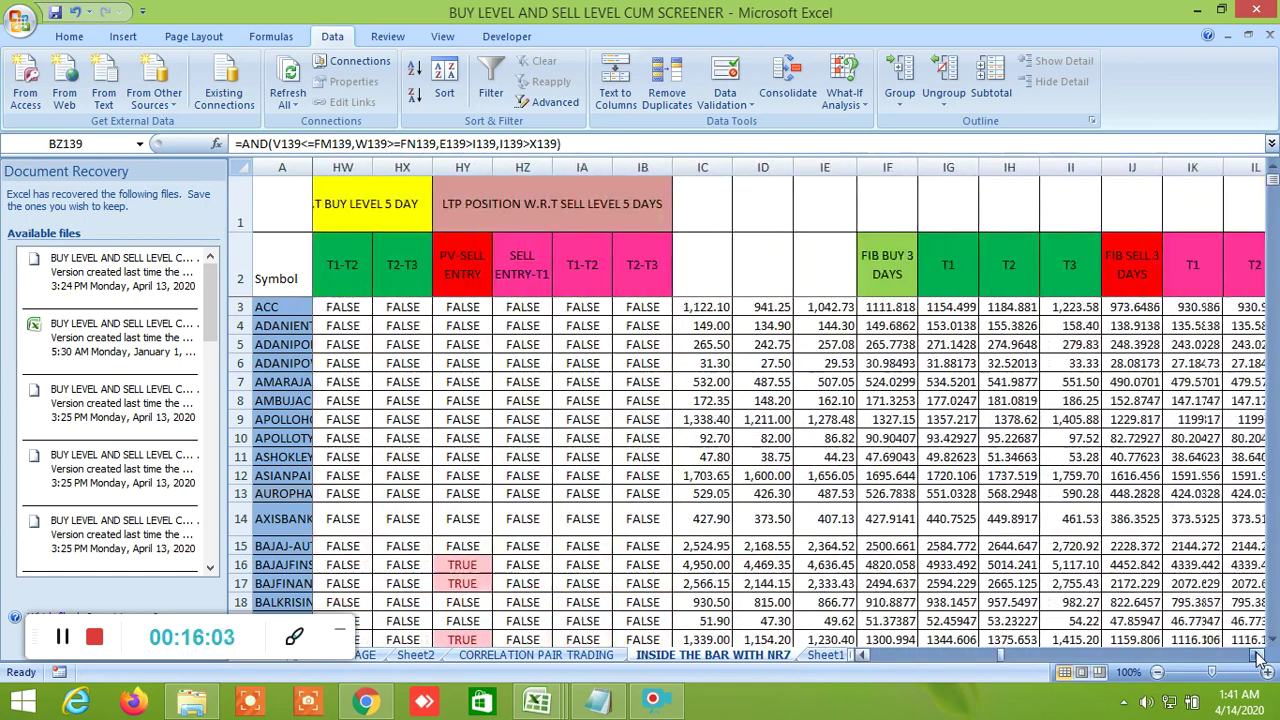
pyautogui.click(1258, 657)
pyautogui.click(1258, 657)
pyautogui.click(1258, 657)
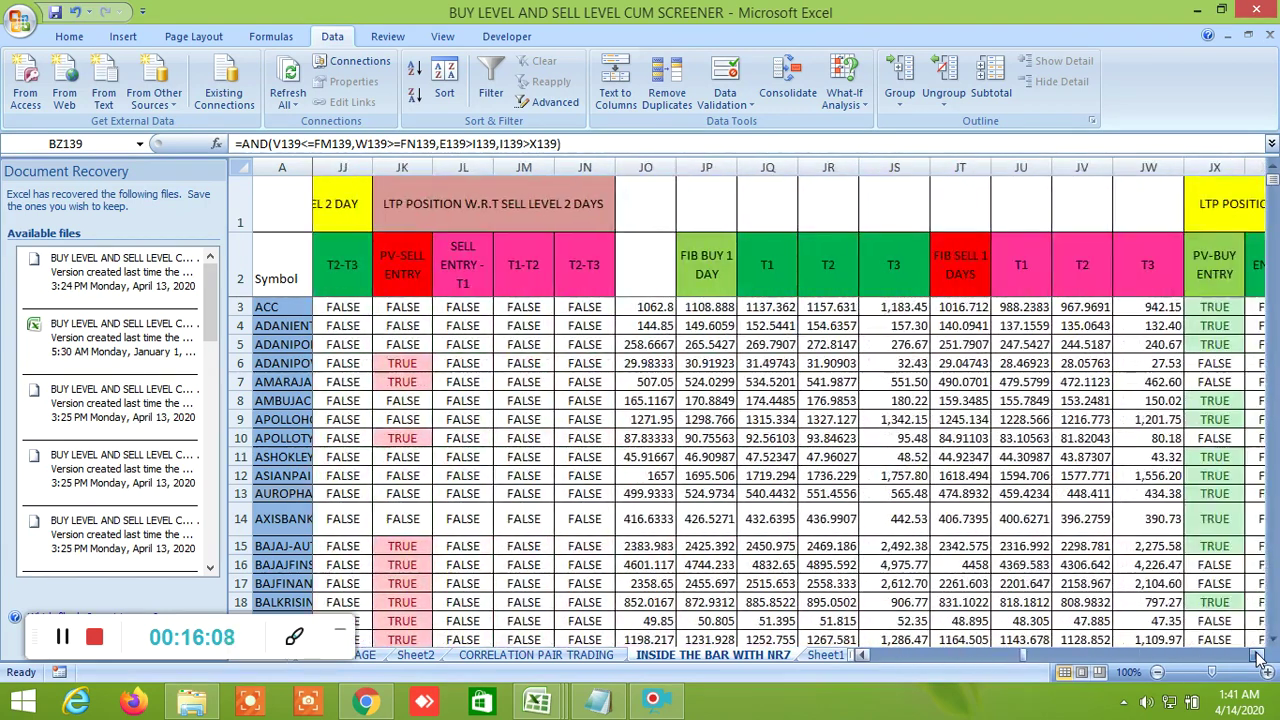
pyautogui.click(1258, 657)
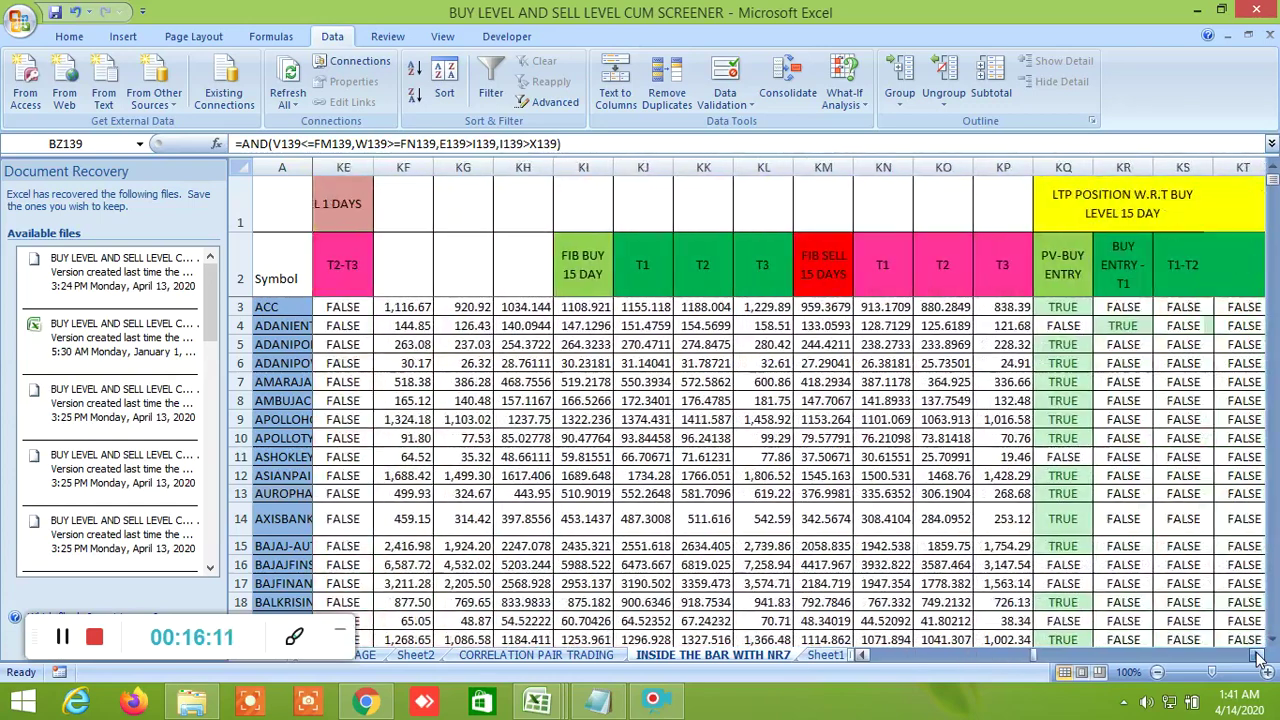
# Review the 7-14-21 CROSOVER, close comparison and CPR 7 DAYS columns, through to the Fibonacci levels based on daily volatility.
pyautogui.click(1258, 657)
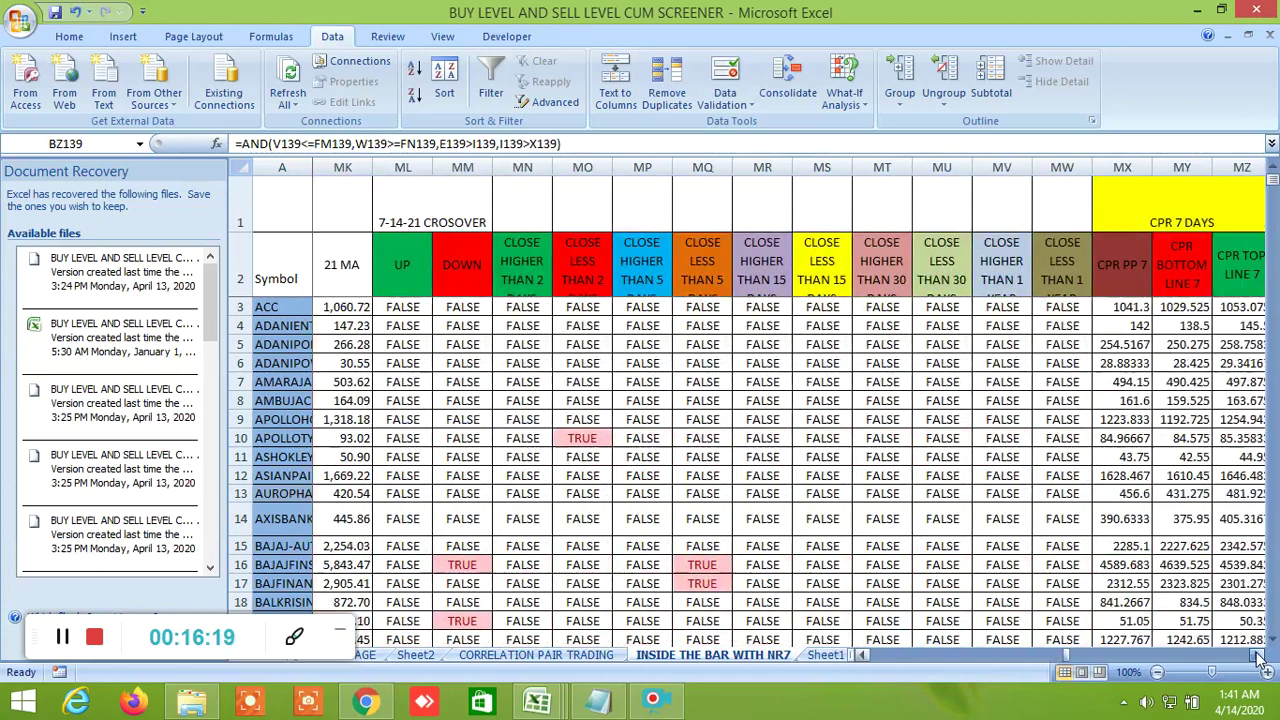
pyautogui.moveTo(1258, 657); pyautogui.dragTo(1258, 657)
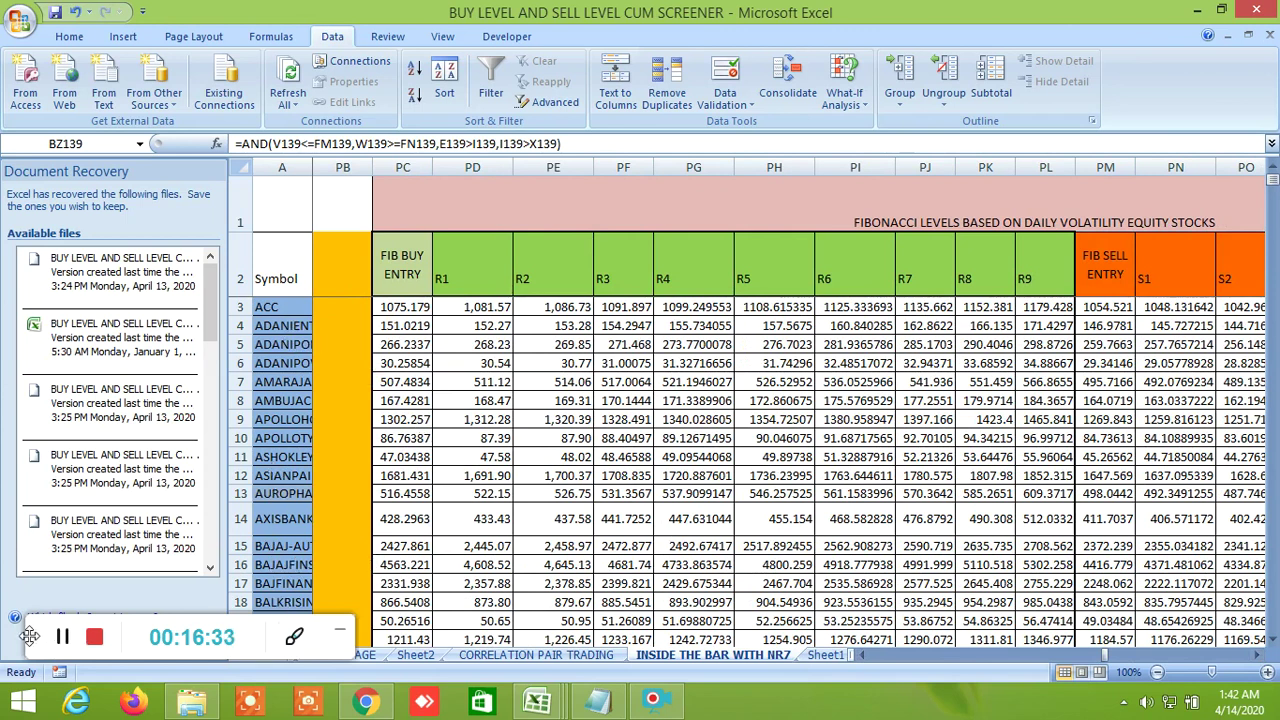
pyautogui.moveTo(30, 636); pyautogui.dragTo(3, 672)
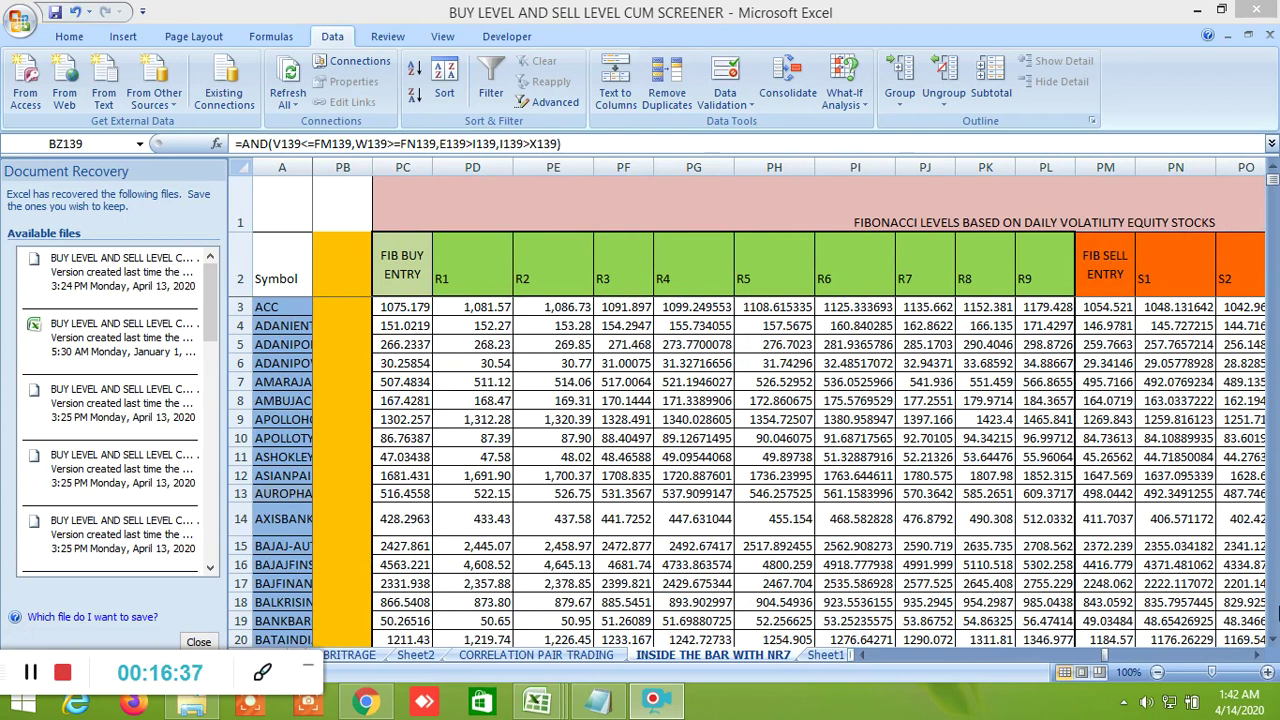
# Examine the daily volatility Fibonacci levels, covering FIB BUY ENTRY with R1 to R9 and FIB SELL ENTRY with S1 to S9.
pyautogui.click(1259, 655)
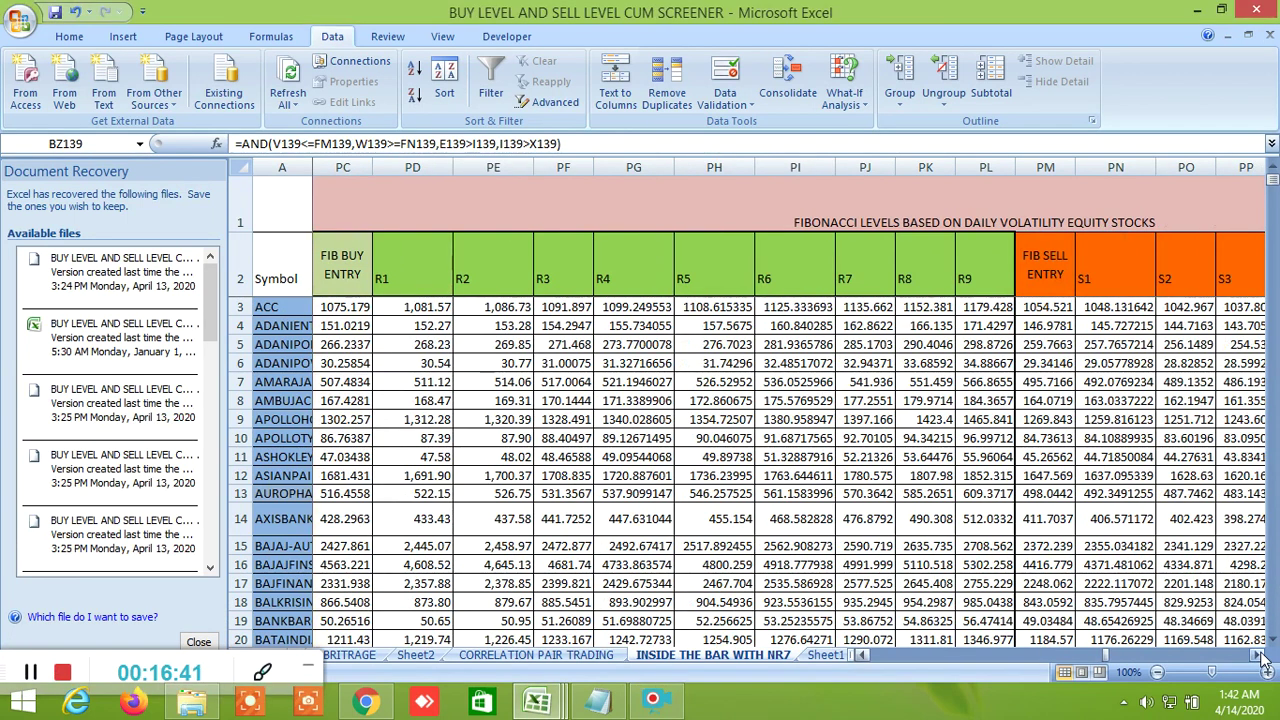
pyautogui.click(1259, 655)
pyautogui.click(1259, 655)
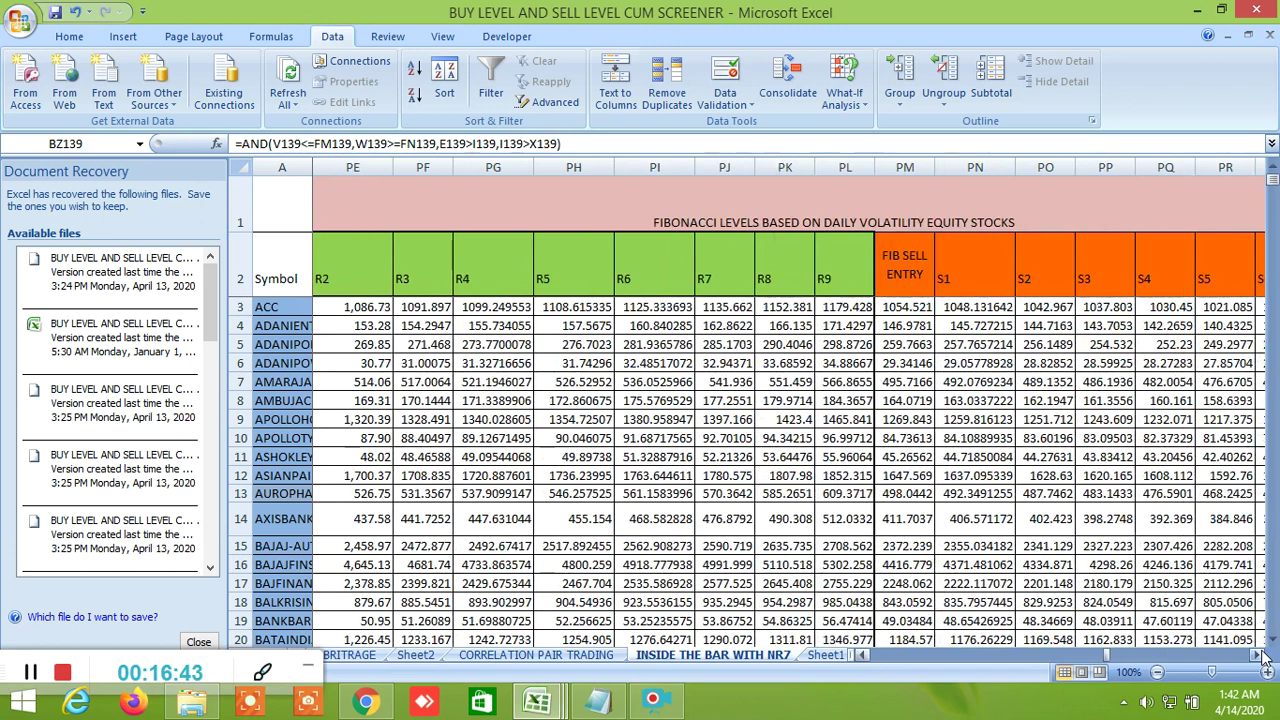
pyautogui.click(1259, 655)
pyautogui.click(1259, 655)
pyautogui.click(1259, 655)
pyautogui.click(1259, 655)
pyautogui.click(1259, 655)
pyautogui.click(1259, 655)
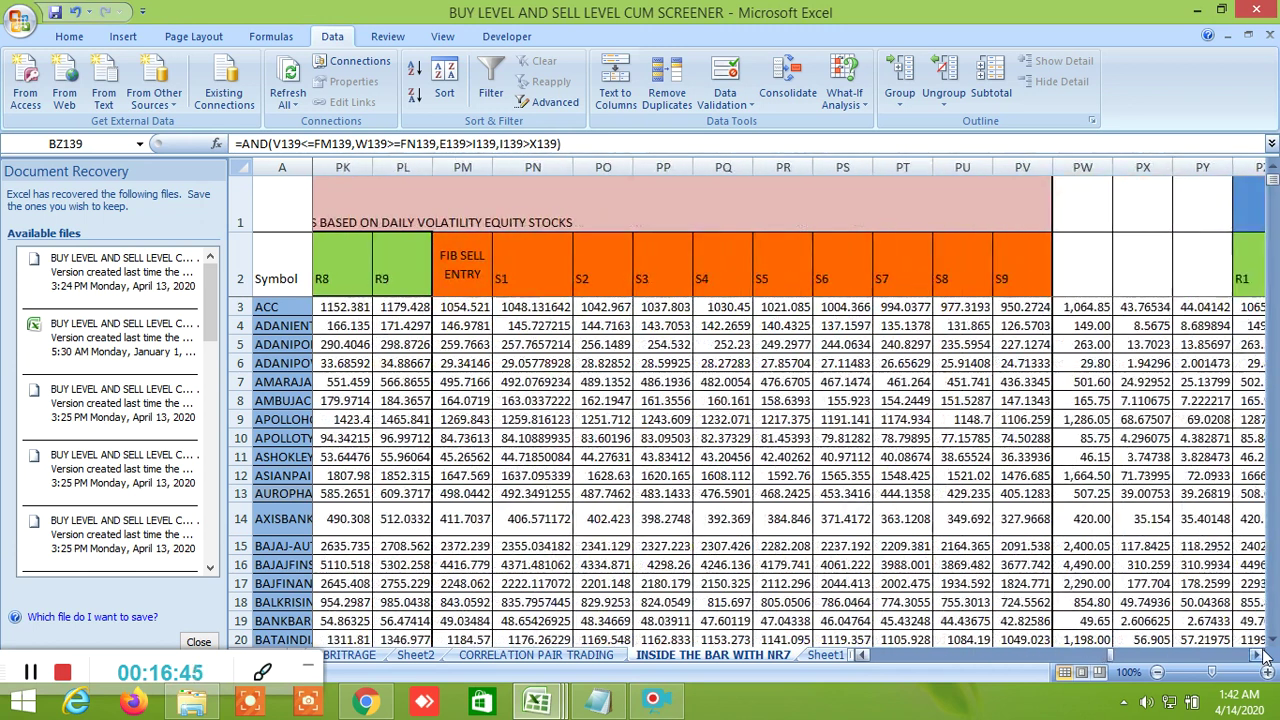
# Examine the next level section after S9, covering R1, R2, BUY ENTRY R3, R4, R5 and STRONG RESISTANCE R6.
pyautogui.click(1259, 655)
pyautogui.click(1259, 655)
pyautogui.click(1259, 655)
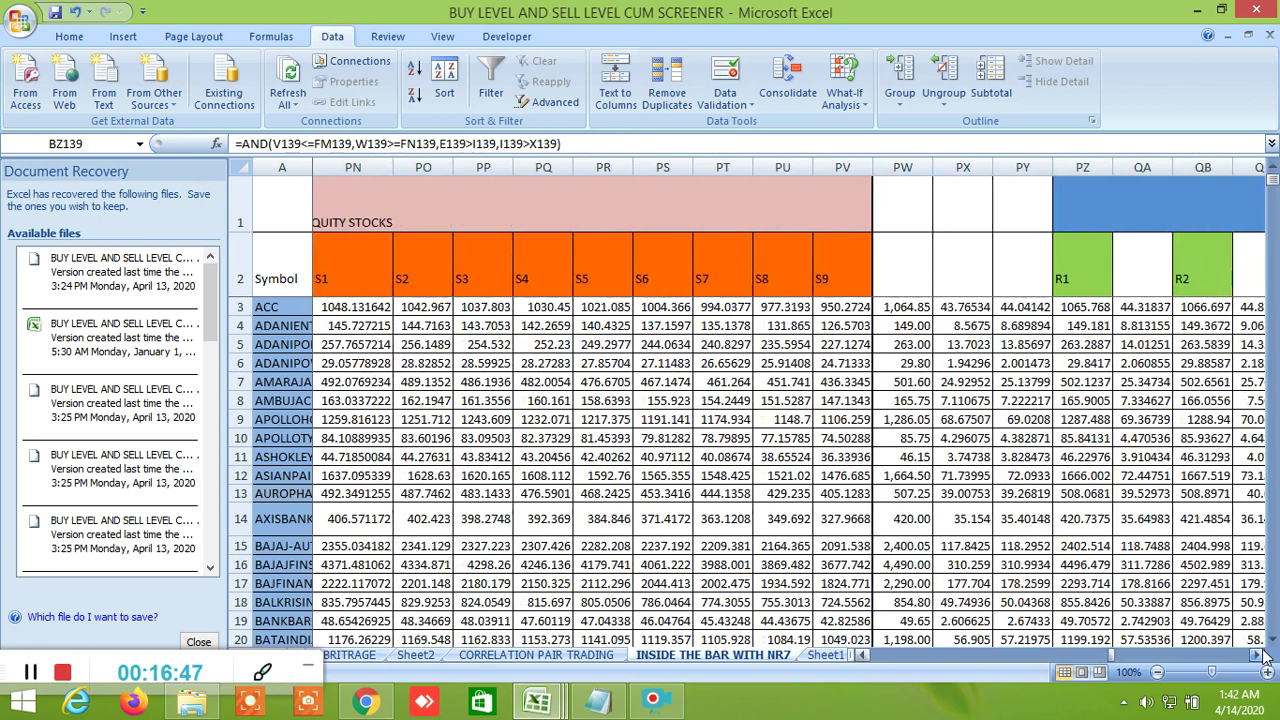
pyautogui.click(1259, 655)
pyautogui.click(1259, 655)
pyautogui.click(1259, 655)
pyautogui.click(1259, 655)
pyautogui.click(1259, 655)
pyautogui.click(1259, 655)
pyautogui.click(1259, 655)
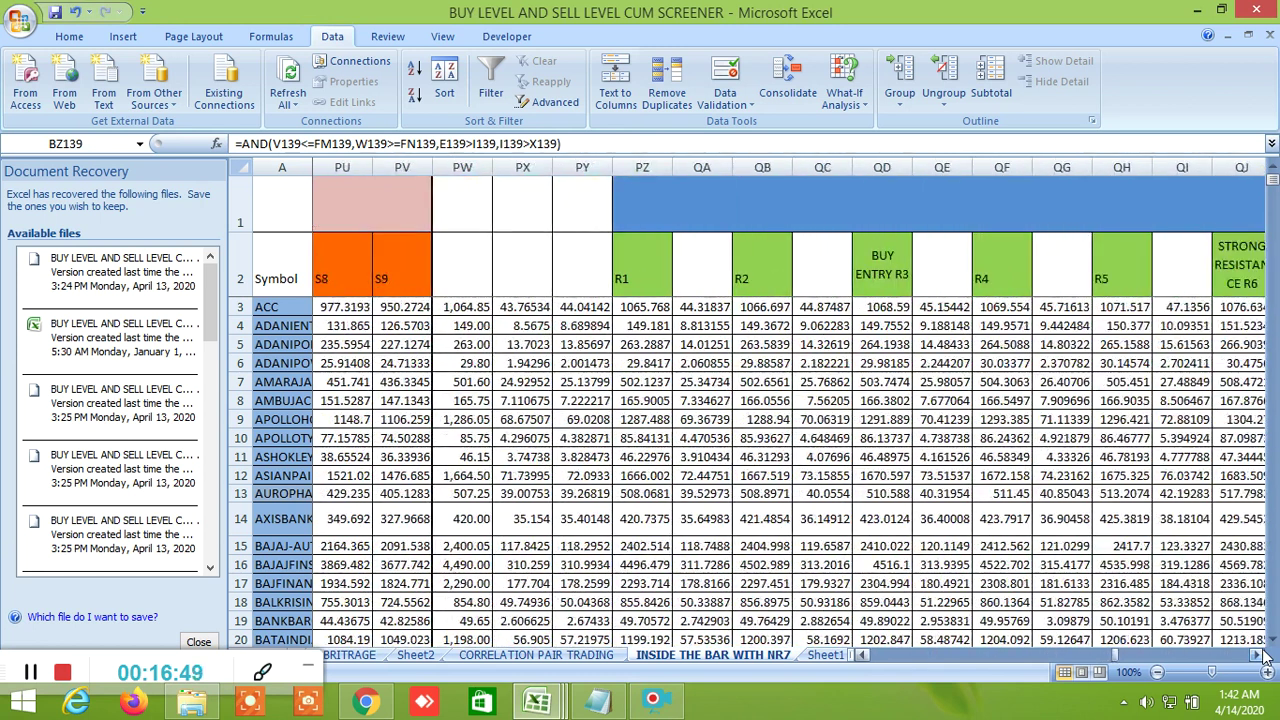
# Examine the GAN ANGLE CALCULATION BASED ON VOLATILITY EQUITY STOCKS section, covering resistance levels R1 to R11 and support levels S1 to S11.
pyautogui.click(1259, 655)
pyautogui.click(1259, 655)
pyautogui.click(1259, 655)
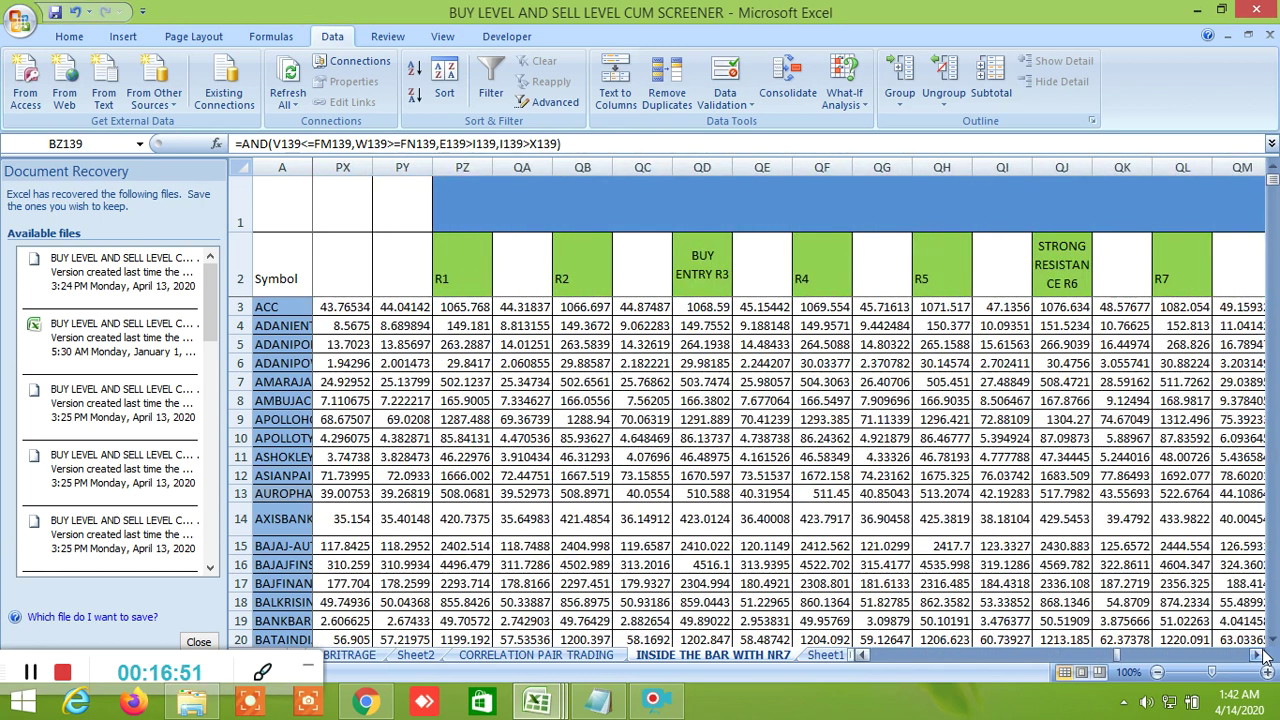
pyautogui.click(1259, 655)
pyautogui.click(1259, 655)
pyautogui.click(1259, 655)
pyautogui.click(1259, 655)
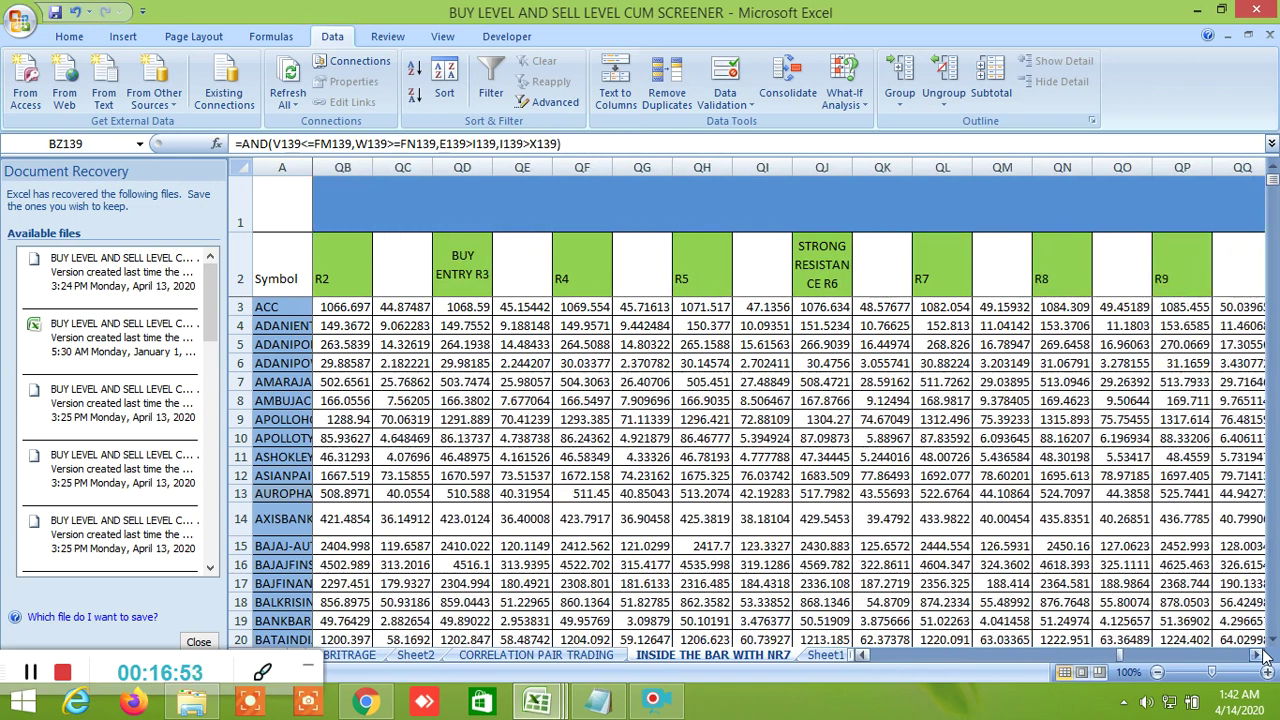
pyautogui.click(1259, 655)
pyautogui.click(1259, 655)
pyautogui.click(1259, 655)
pyautogui.click(1259, 655)
pyautogui.click(1263, 655)
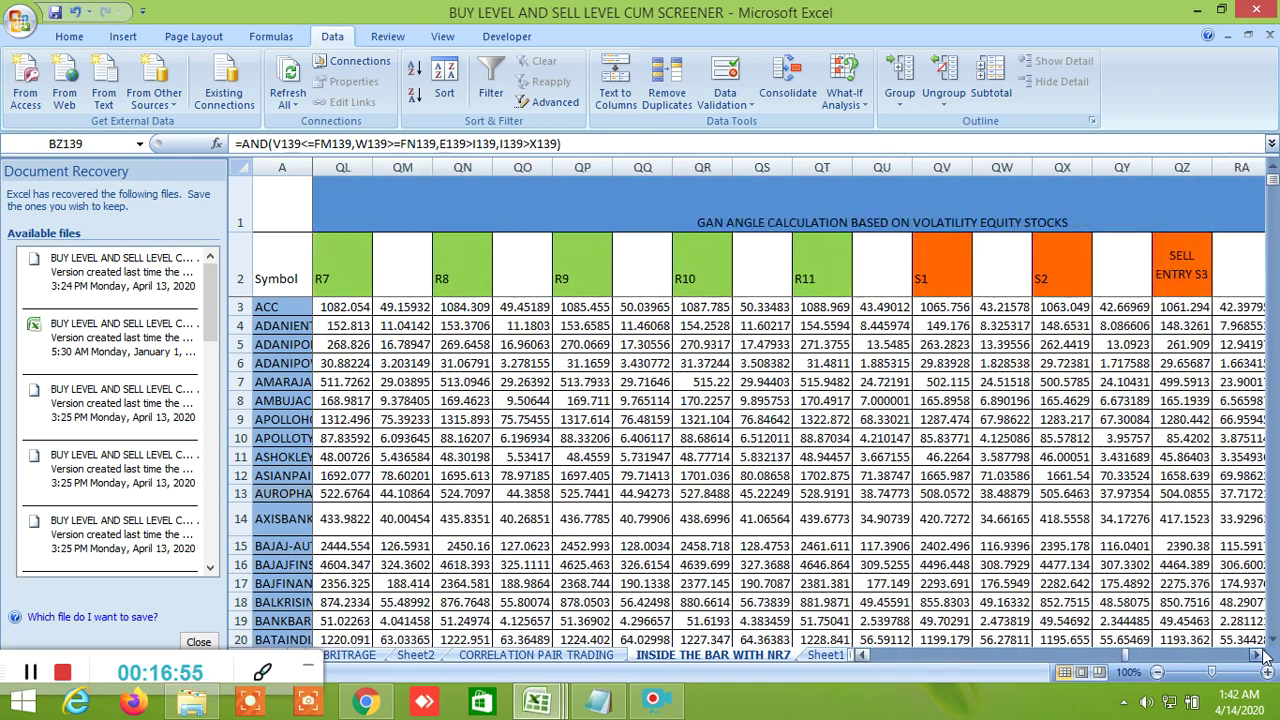
pyautogui.moveTo(1263, 655); pyautogui.dragTo(1263, 655)
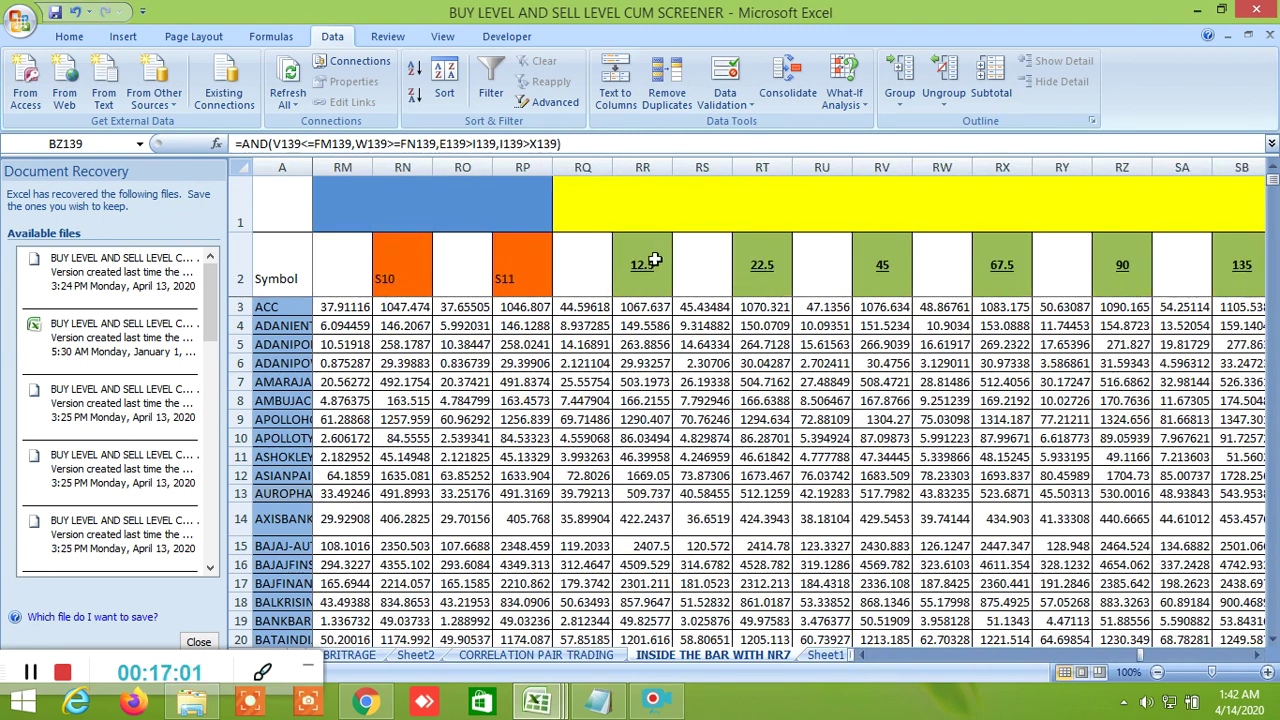
# Review the sections from the degree levels through to the ELLIOT WAVE TIME UPTREND and DOWNTREND AND CORRECTION columns.
pyautogui.moveTo(1262, 660); pyautogui.dragTo(1262, 662)
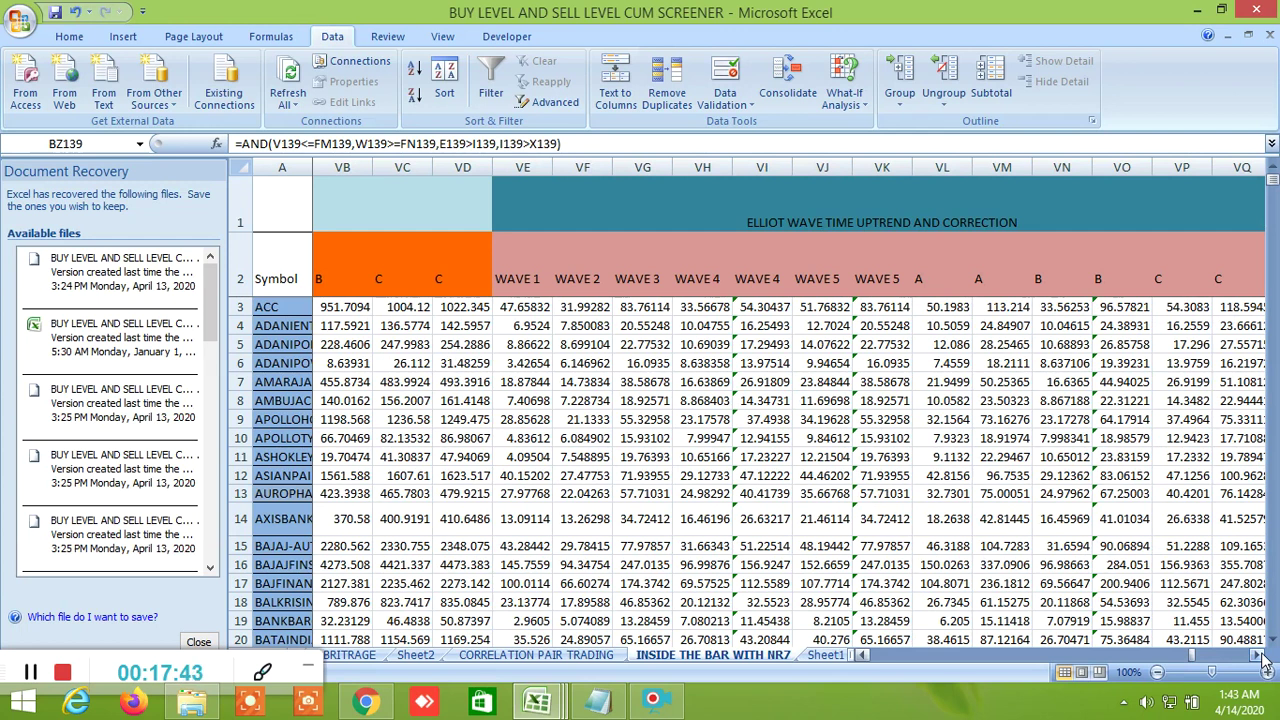
pyautogui.click(1258, 655)
pyautogui.click(1258, 655)
pyautogui.click(1258, 655)
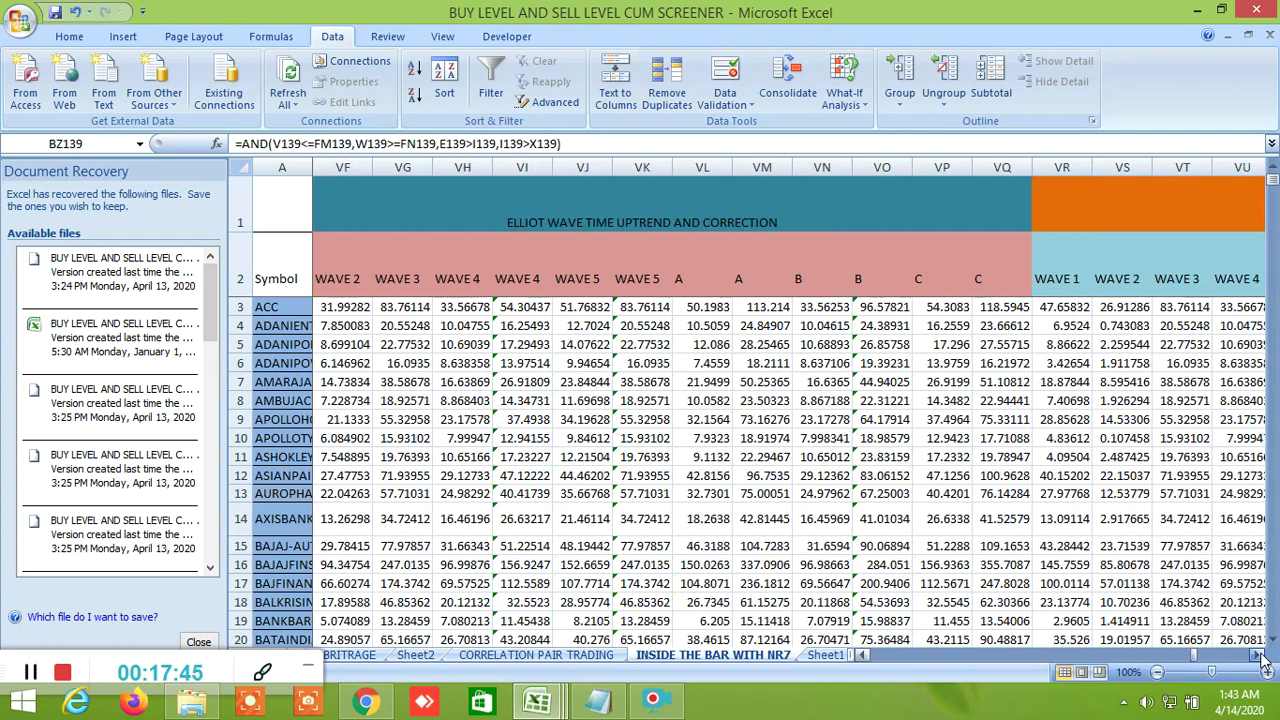
pyautogui.click(1258, 655)
pyautogui.click(1258, 655)
pyautogui.click(1258, 655)
pyautogui.click(1258, 655)
pyautogui.click(1258, 655)
pyautogui.click(1258, 655)
pyautogui.click(1258, 655)
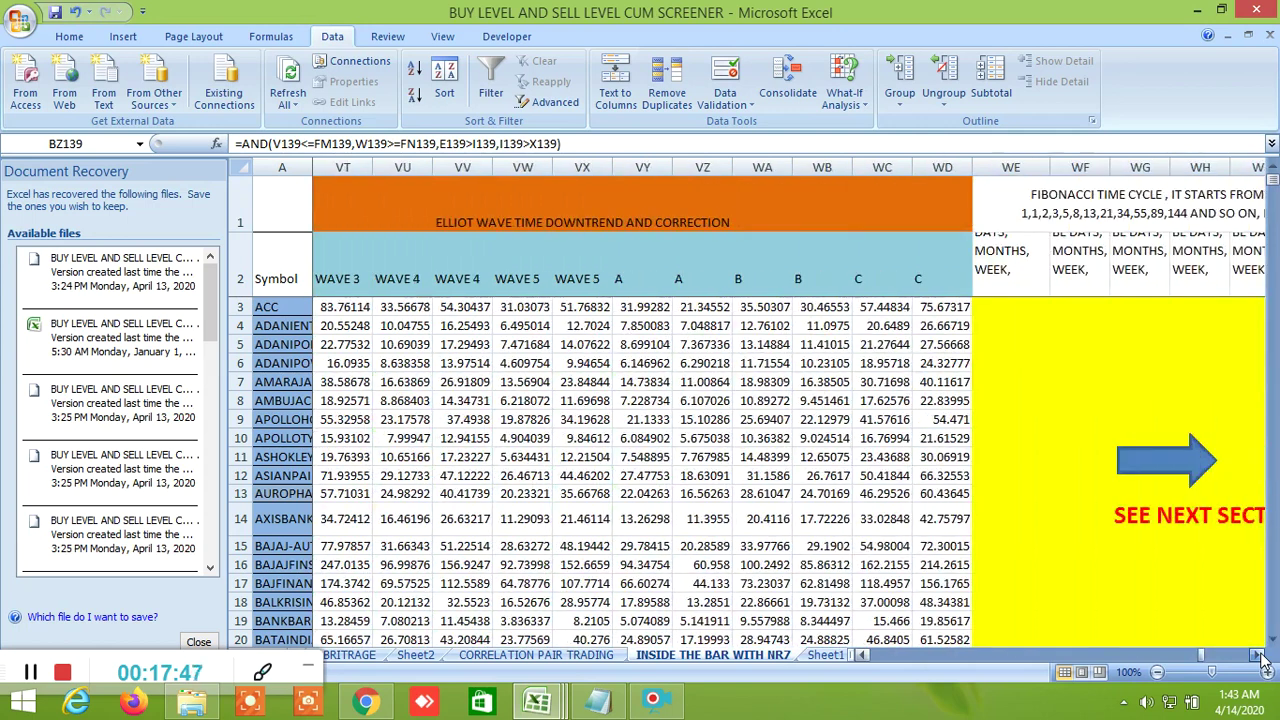
# Review the FIBONACCI TIME CYCLE section and the PROBABLE PRICE MOVEMENT levels, PP, R1 to R4 and S1 to S4.
pyautogui.click(1258, 655)
pyautogui.click(1258, 655)
pyautogui.click(1258, 655)
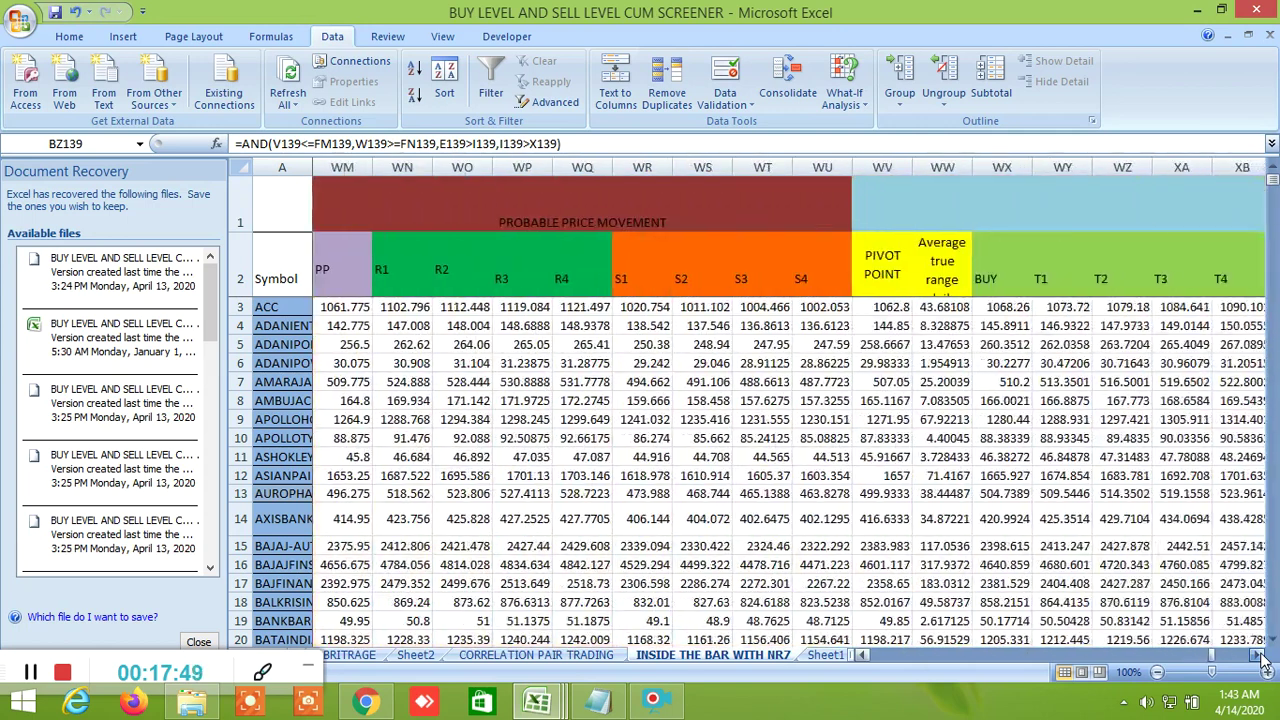
pyautogui.click(1258, 655)
pyautogui.click(1258, 655)
pyautogui.click(1258, 655)
# Examine the VOLATILITY BASED HIGH PROBABLE LEVELS, covering the BUY and SELL targets T1 to T31, through to the last filled column.
pyautogui.click(1258, 655)
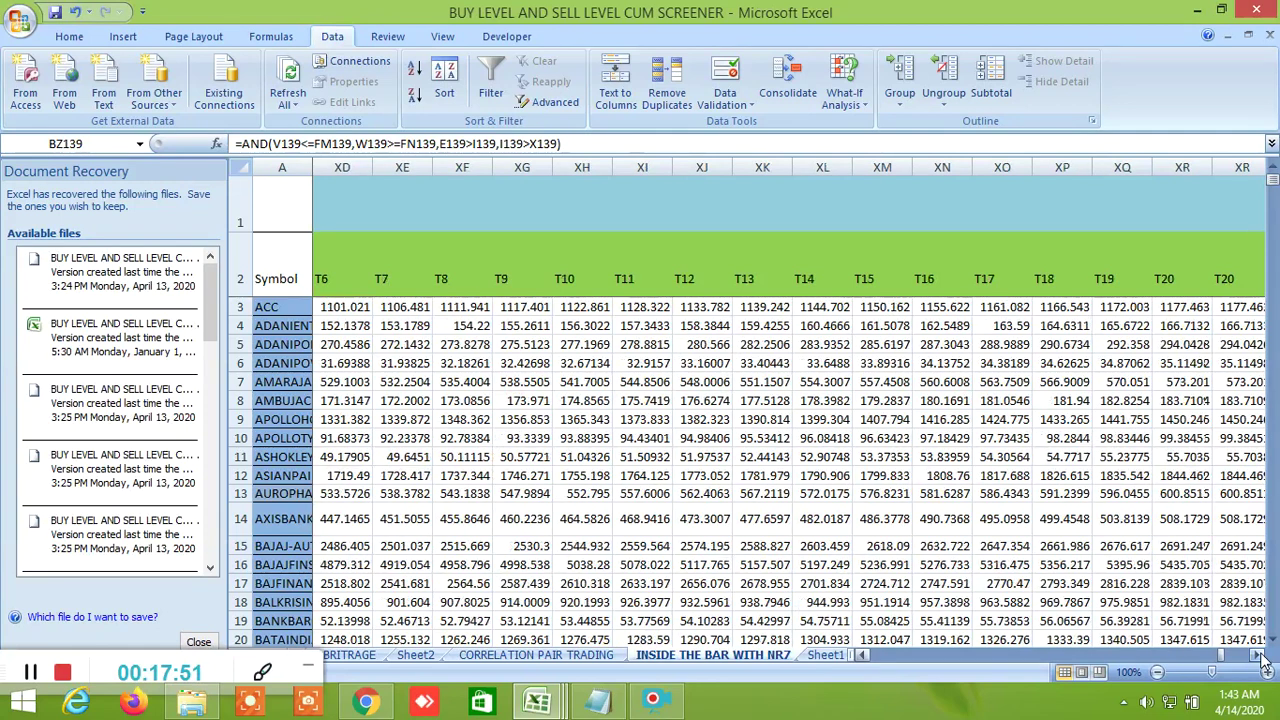
pyautogui.click(1258, 655)
pyautogui.click(1258, 655)
pyautogui.click(1258, 655)
pyautogui.click(1258, 655)
pyautogui.click(1258, 655)
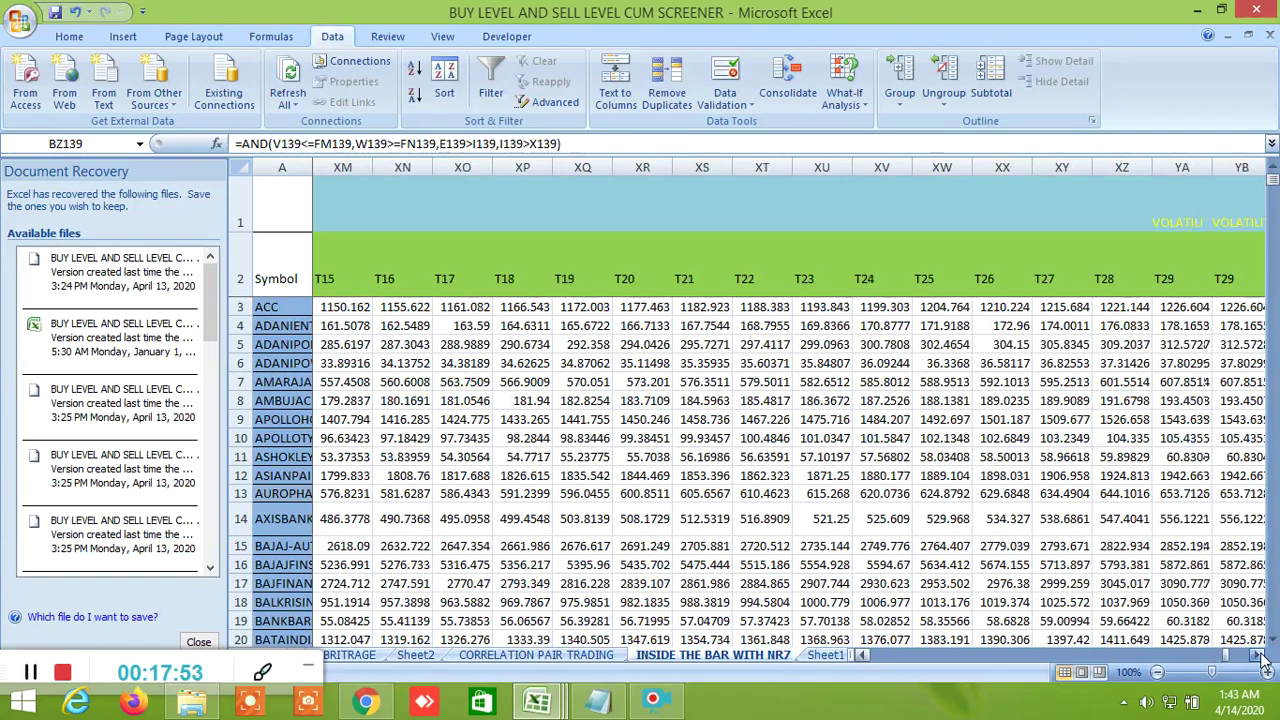
pyautogui.click(1258, 655)
pyautogui.click(1258, 655)
pyautogui.click(1258, 655)
pyautogui.click(1258, 655)
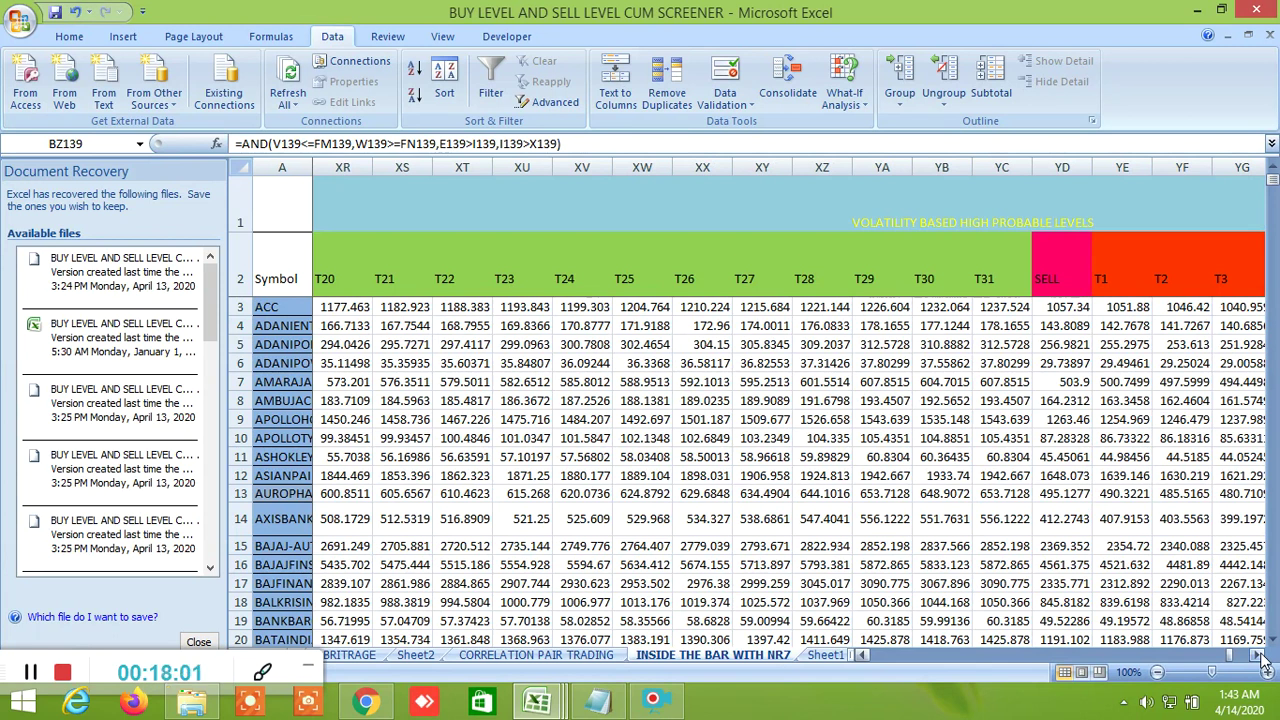
pyautogui.moveTo(1258, 655); pyautogui.dragTo(1260, 658)
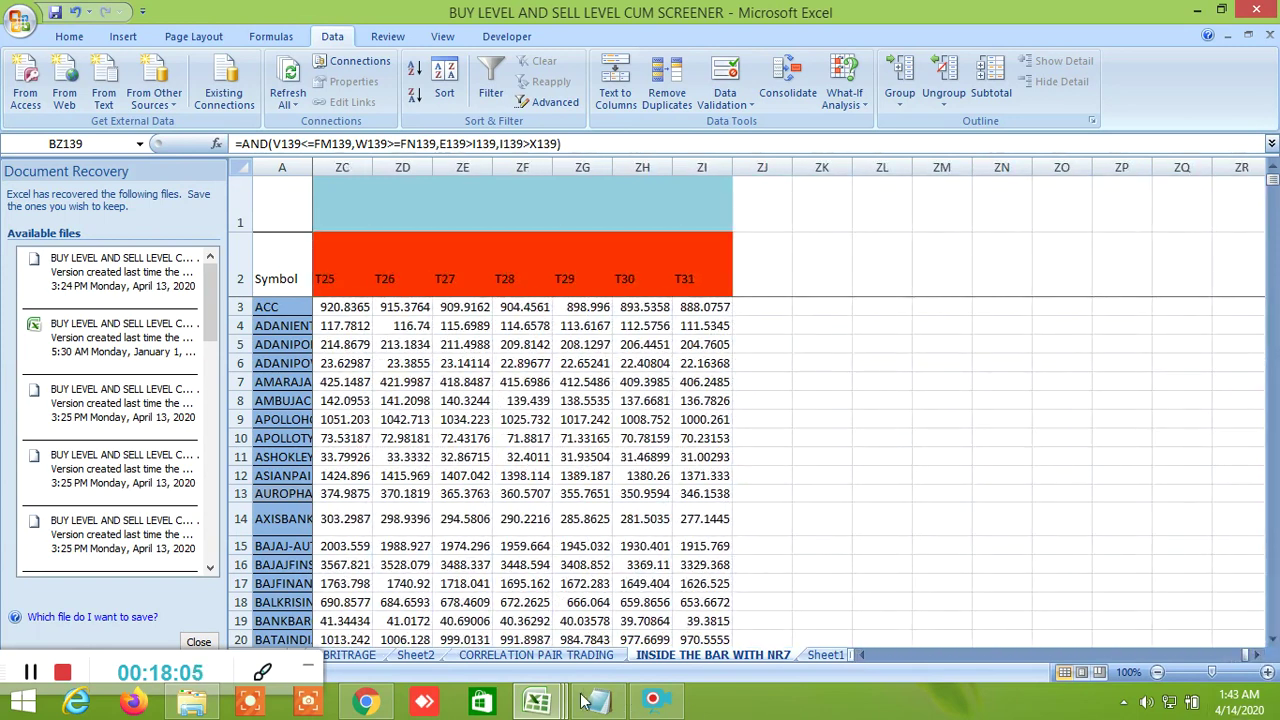
# Switch to the WORKING FILE 3 workbook and look over its stock, commodity, NIFTY and BANKNIFTY, and futures rows.
pyautogui.moveTo(537, 700)
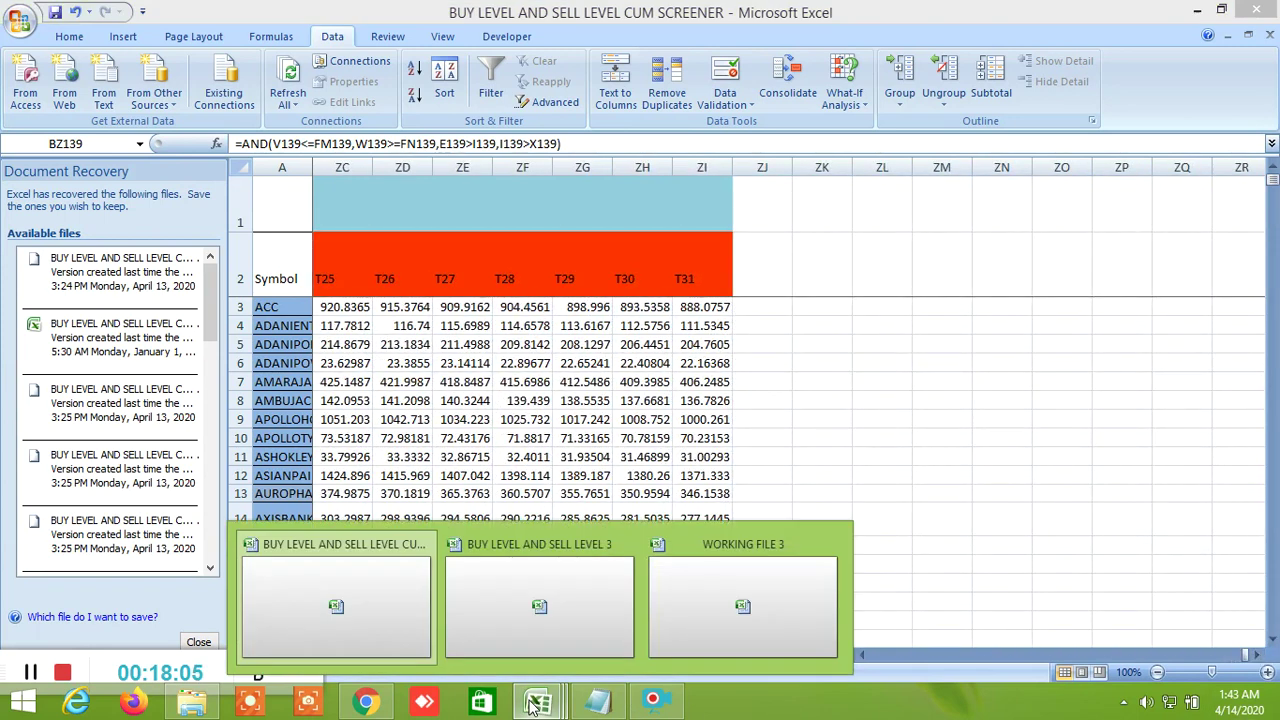
pyautogui.click(790, 612)
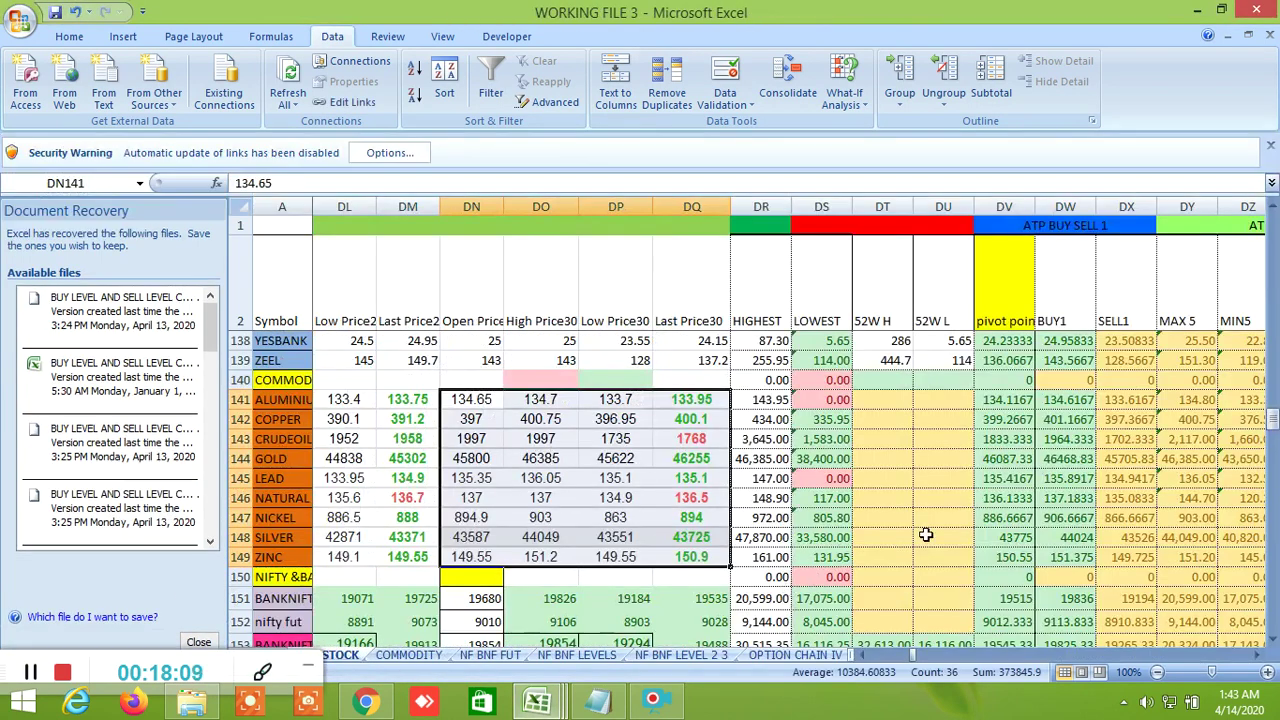
pyautogui.scroll(17, 926, 536)
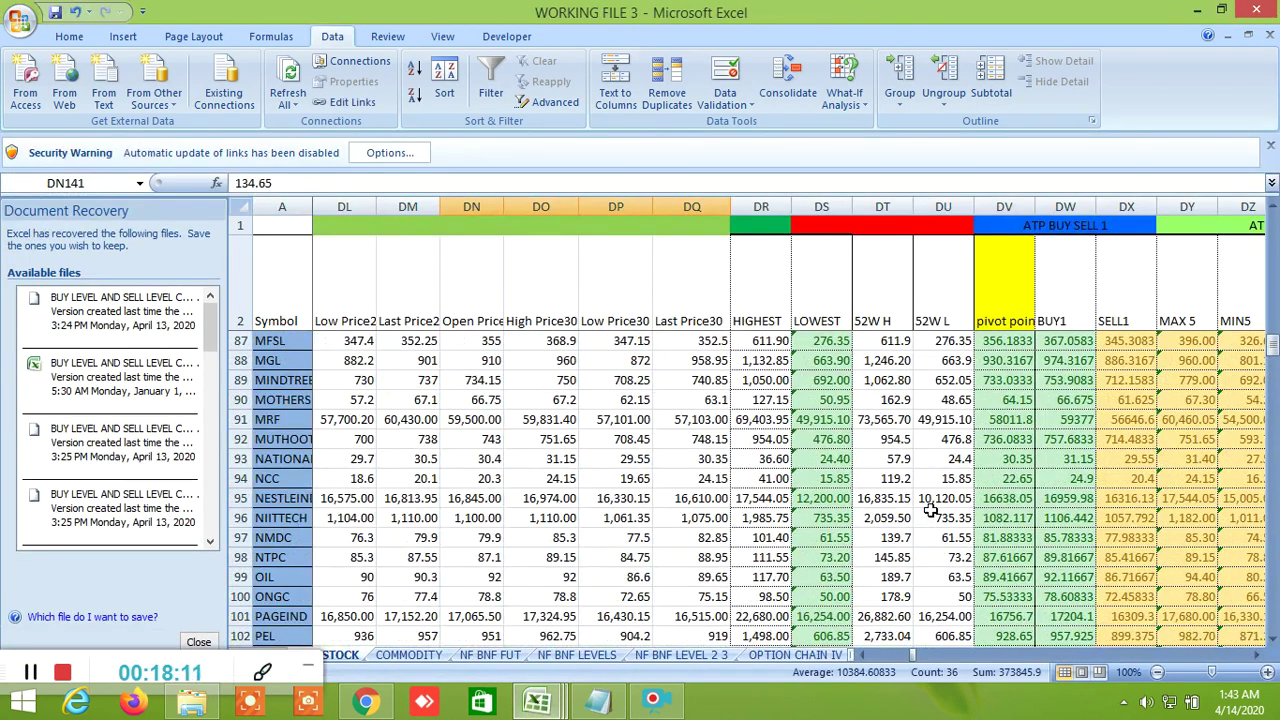
pyautogui.scroll(-18, 930, 510)
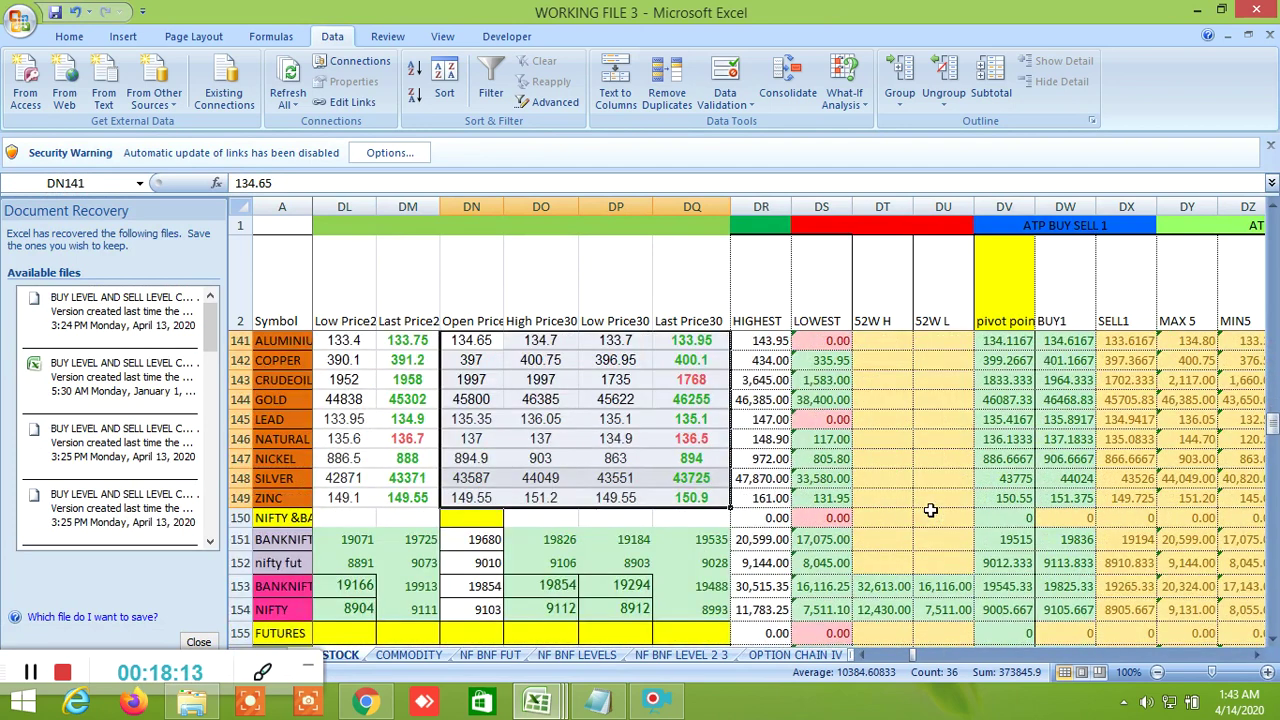
pyautogui.scroll(-1, 930, 510)
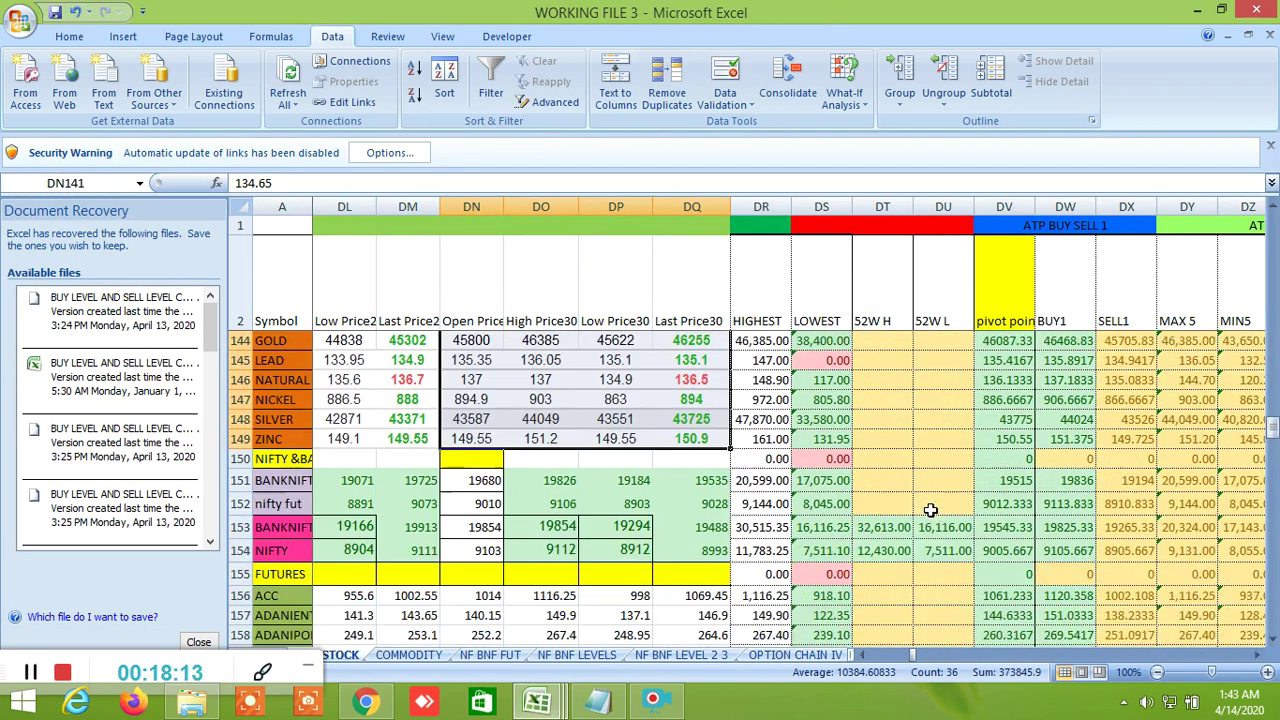
# Review the ATP BUY SELL sections and the NEW BUY SELL LEVEL 1 entries with Targets 1 to 5.
pyautogui.click(1258, 655)
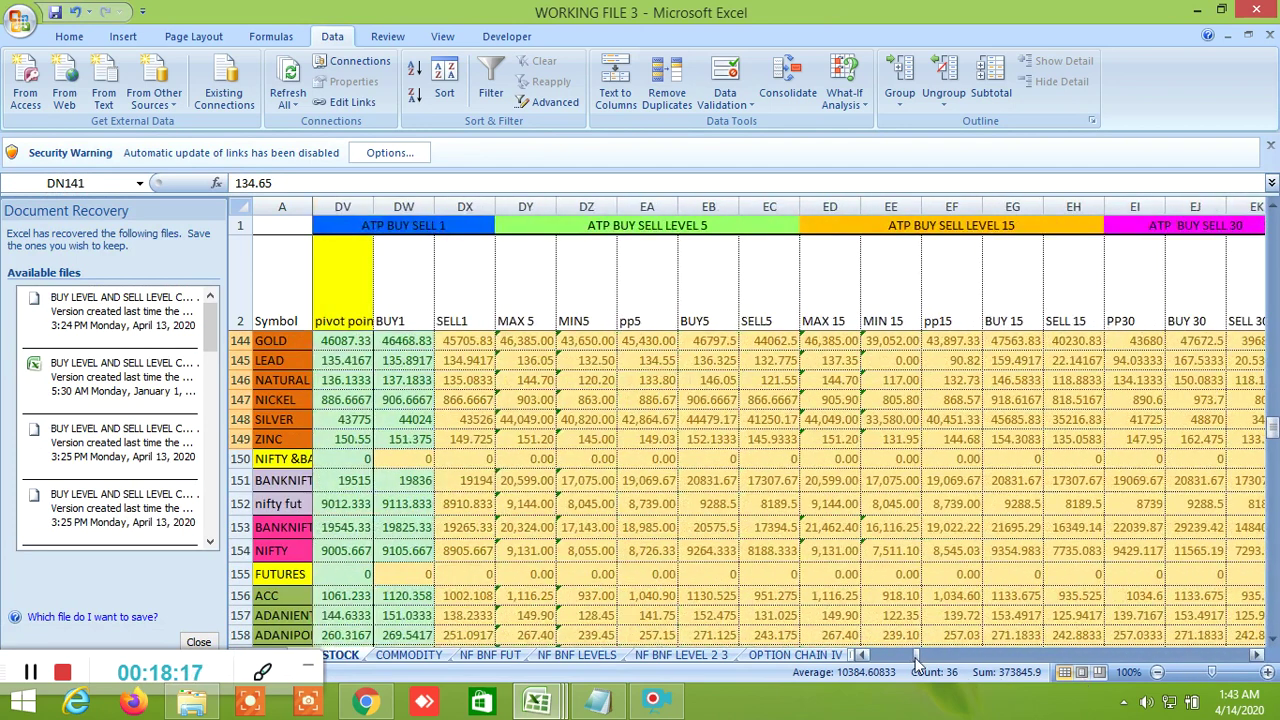
pyautogui.moveTo(917, 660); pyautogui.dragTo(1068, 692)
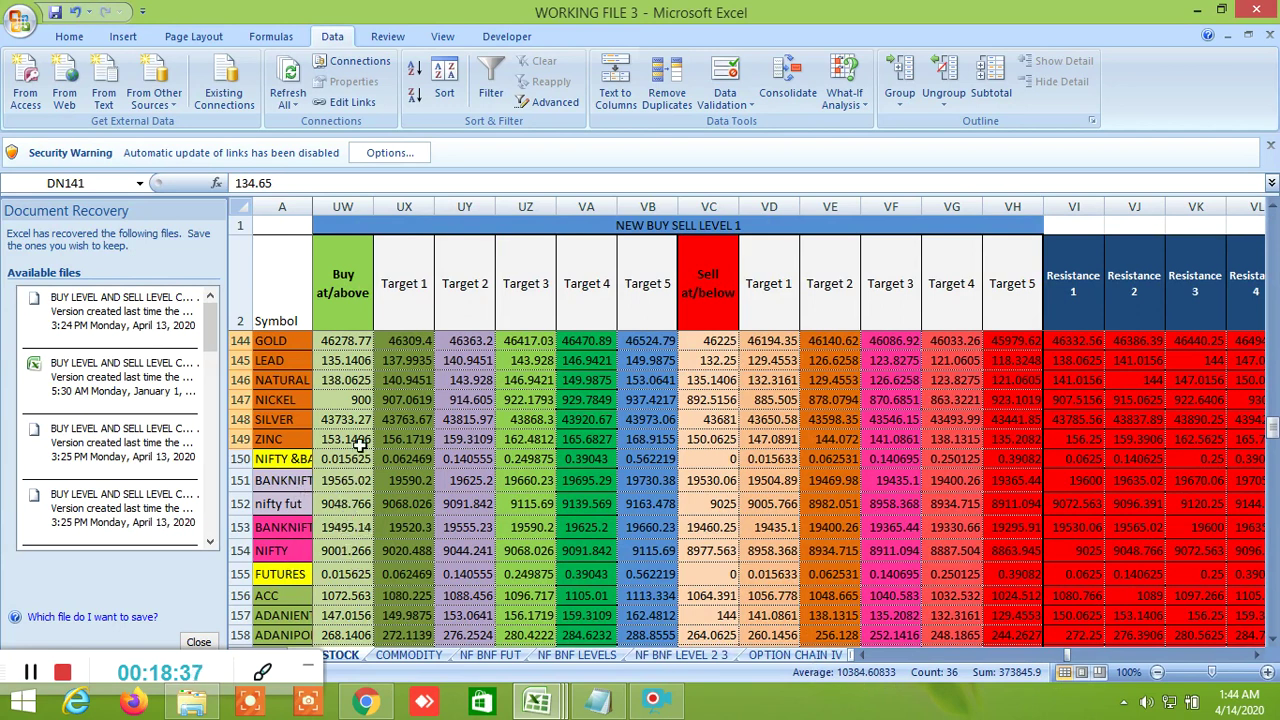
pyautogui.click(1259, 655)
pyautogui.click(1259, 655)
pyautogui.click(1259, 655)
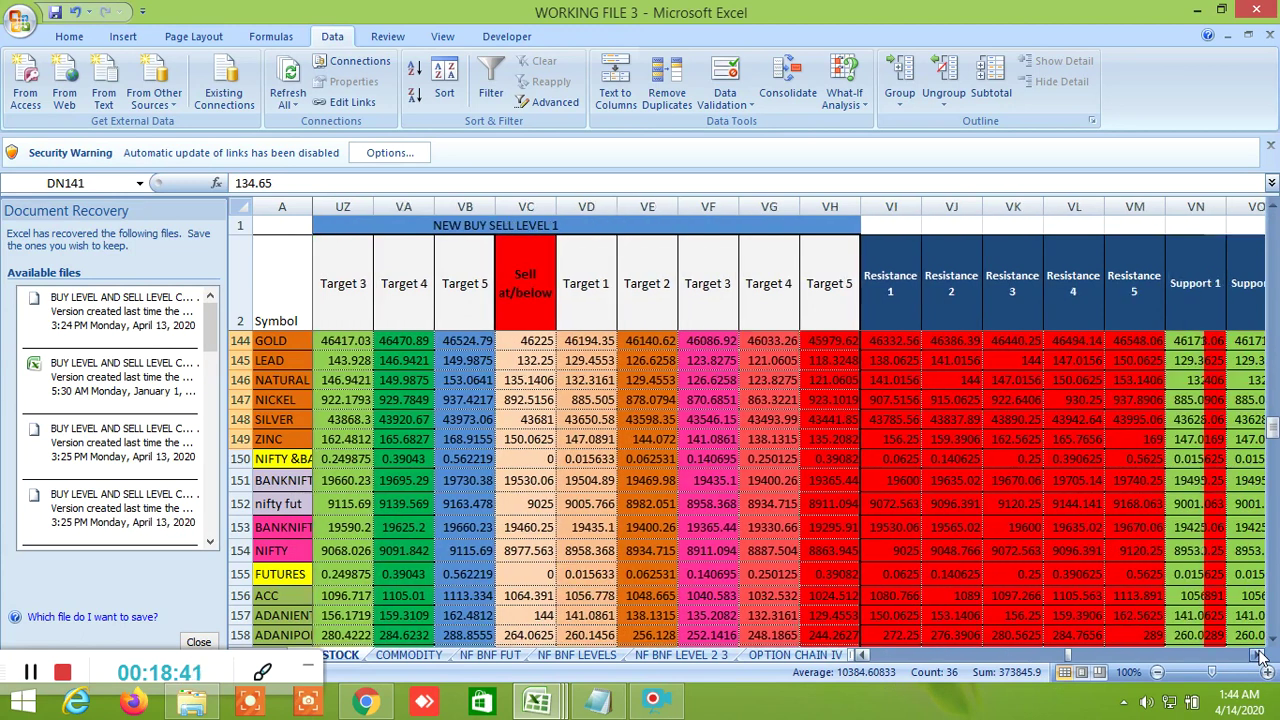
pyautogui.click(1259, 655)
pyautogui.click(1259, 655)
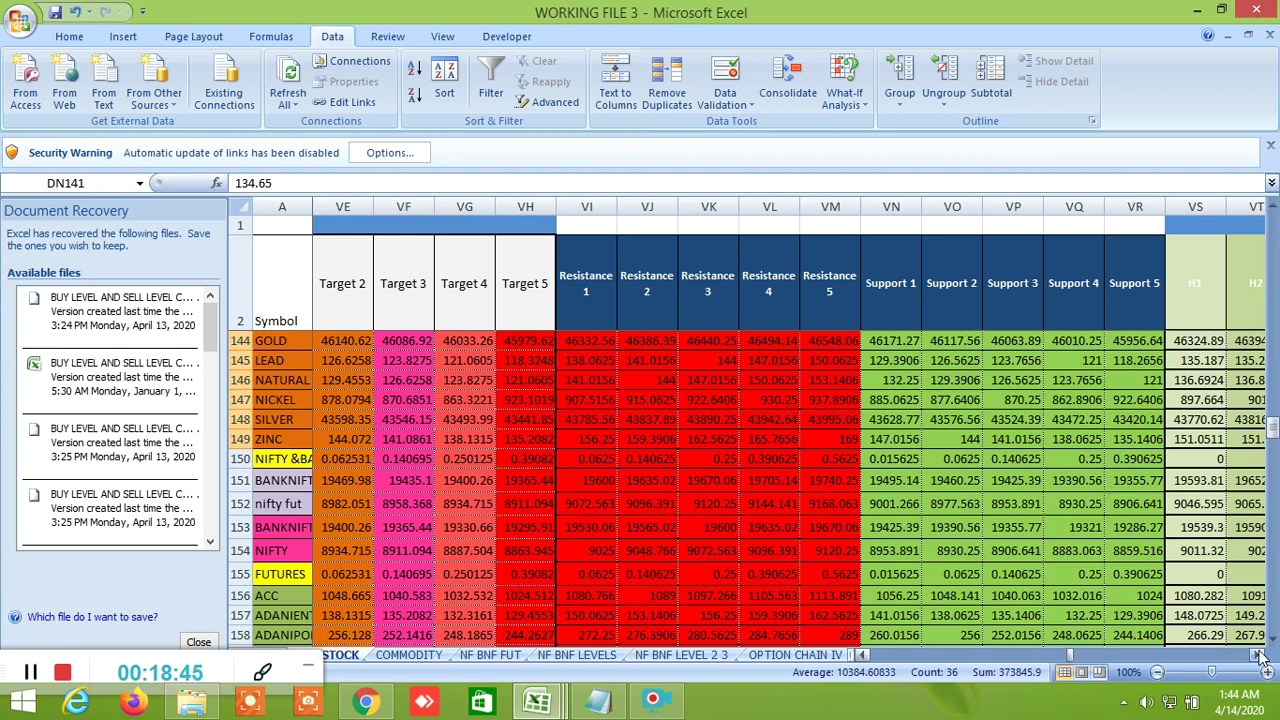
# Review the Resistance 1 to 5 and Support 1 to 5 columns following the NEW BUY SELL LEVEL 1 targets.
pyautogui.click(1259, 655)
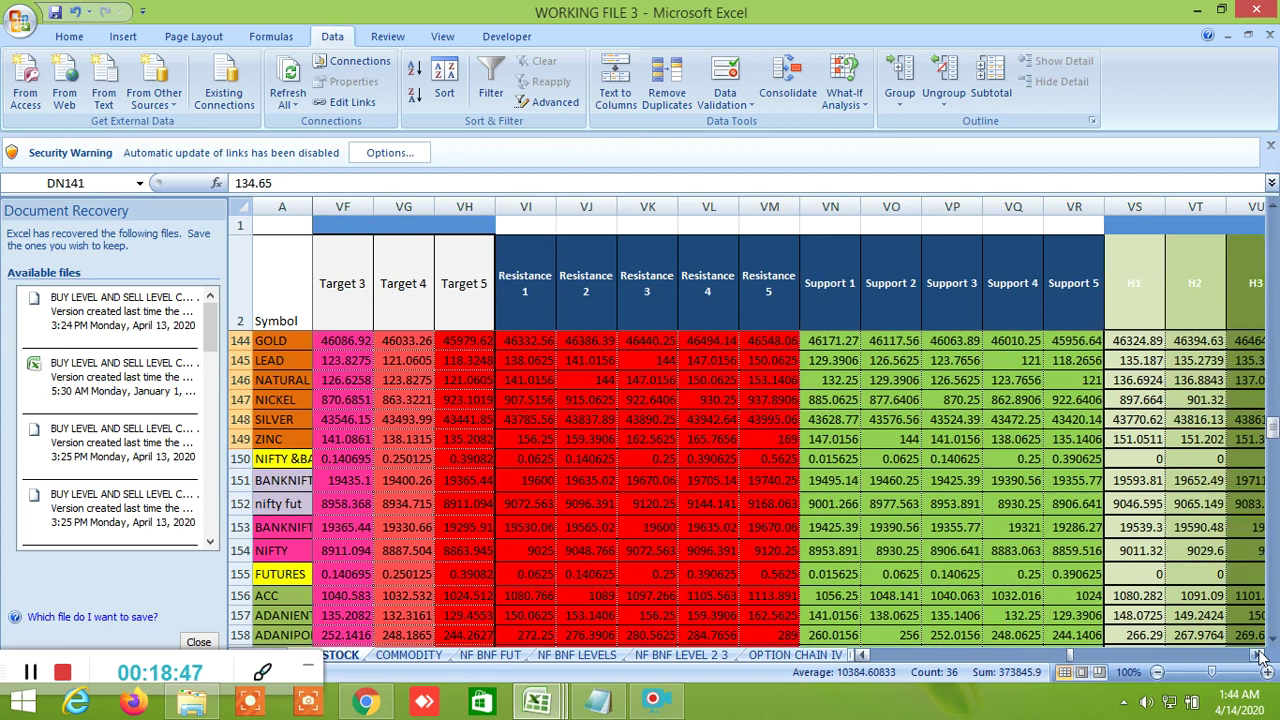
pyautogui.click(1259, 655)
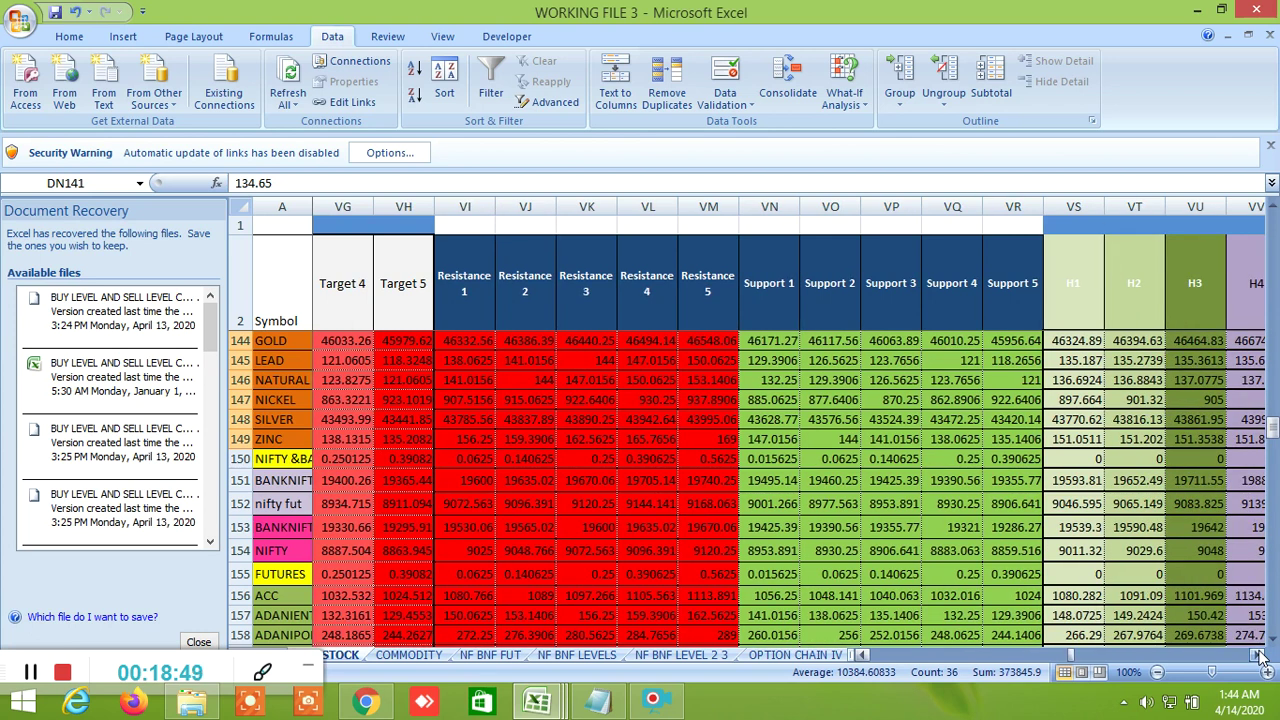
pyautogui.click(1259, 655)
pyautogui.click(1259, 655)
pyautogui.click(1259, 655)
pyautogui.click(1259, 655)
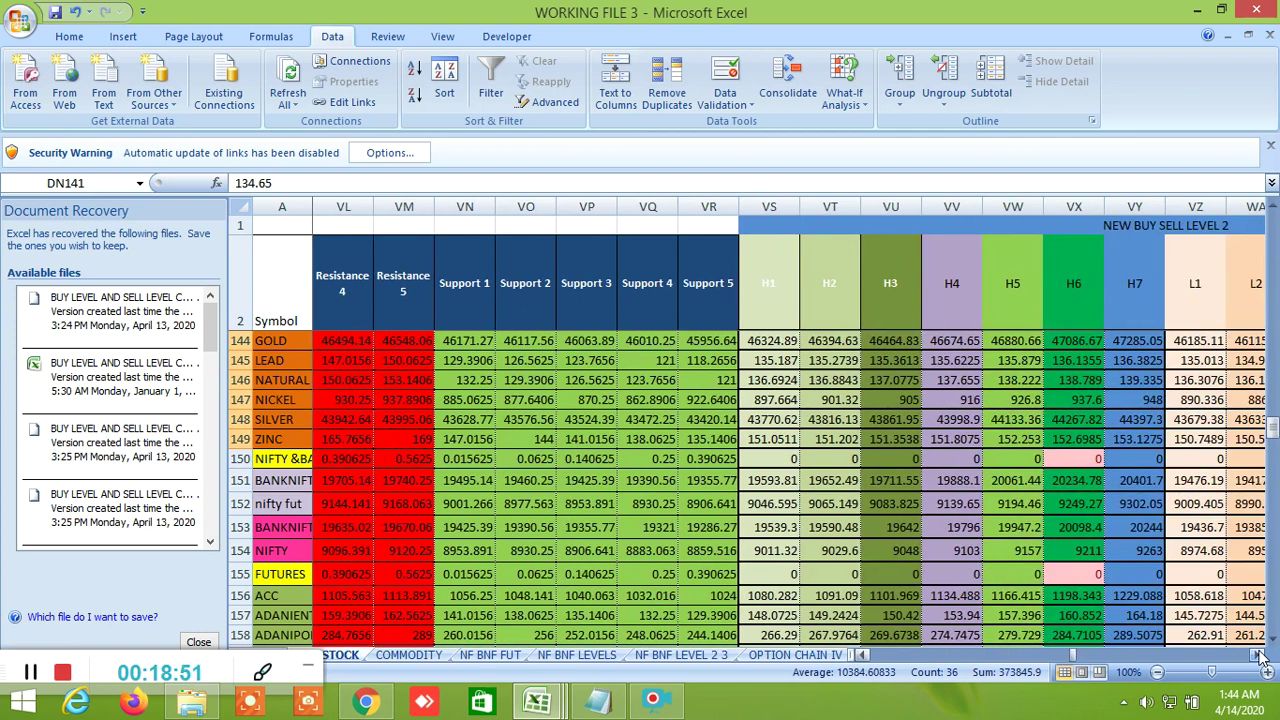
# Examine the NEW BUY SELL LEVEL 2 section, covering levels H1 to H7 and L1 to L7.
pyautogui.click(1259, 655)
pyautogui.click(1259, 655)
pyautogui.click(1259, 655)
pyautogui.click(1259, 655)
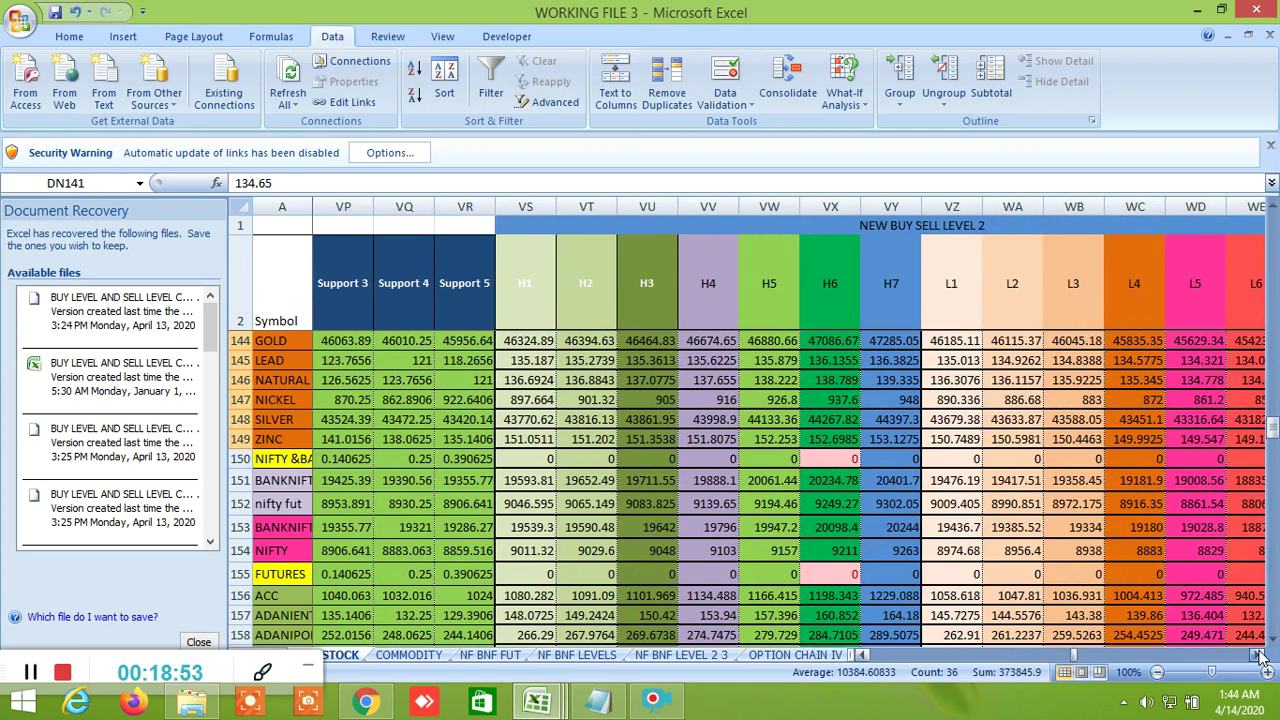
pyautogui.click(1259, 655)
pyautogui.click(1259, 655)
pyautogui.click(1259, 655)
pyautogui.click(1259, 655)
pyautogui.click(1259, 655)
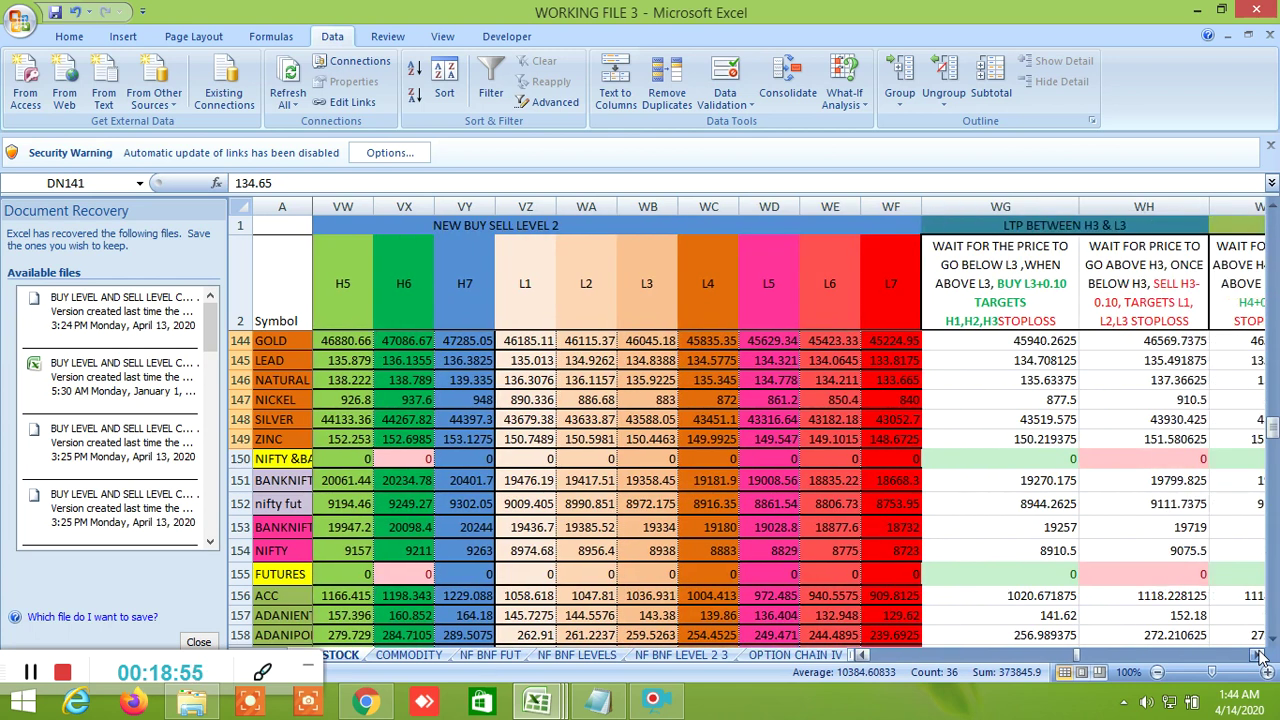
# Read the trading rules and targets in the LTP BETWEEN H3 & L3 and LTP BETWEEN H3 & H4 sections.
pyautogui.click(1259, 655)
pyautogui.click(1259, 655)
pyautogui.click(1259, 655)
pyautogui.click(1259, 655)
pyautogui.click(1259, 655)
pyautogui.click(1259, 655)
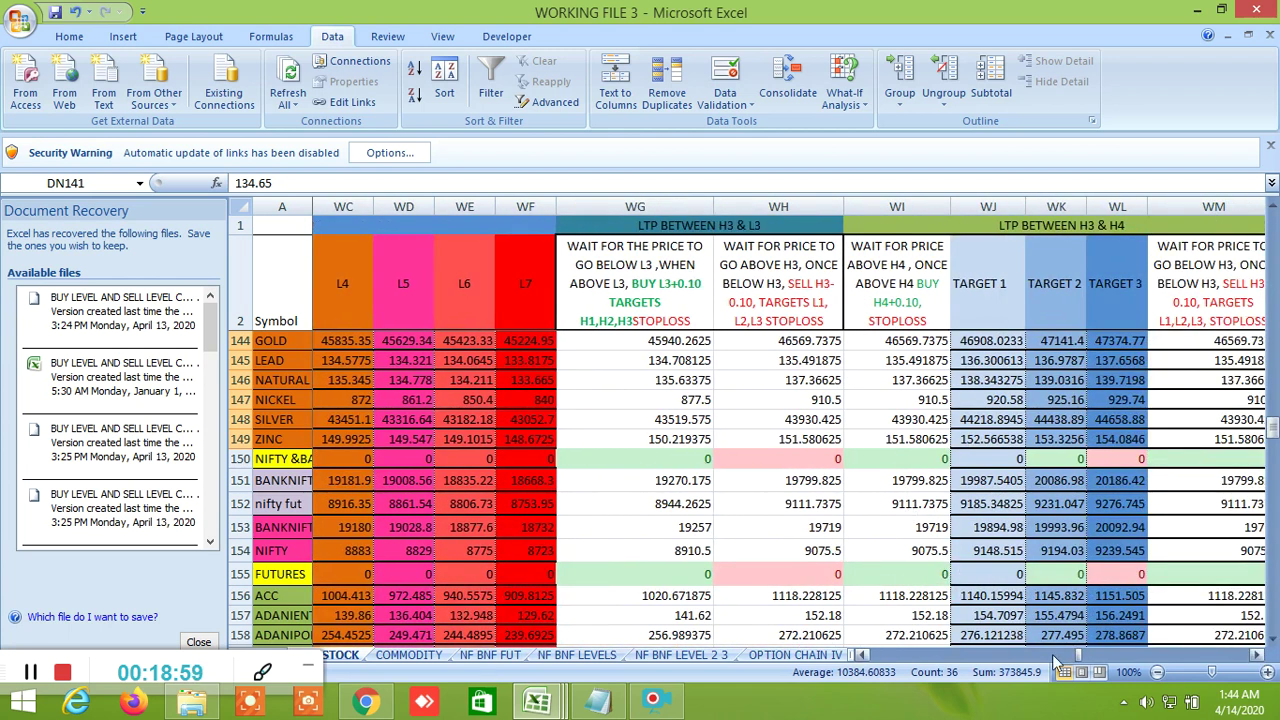
pyautogui.click(1259, 655)
pyautogui.click(1259, 655)
pyautogui.click(1259, 655)
pyautogui.click(1259, 655)
pyautogui.click(1259, 655)
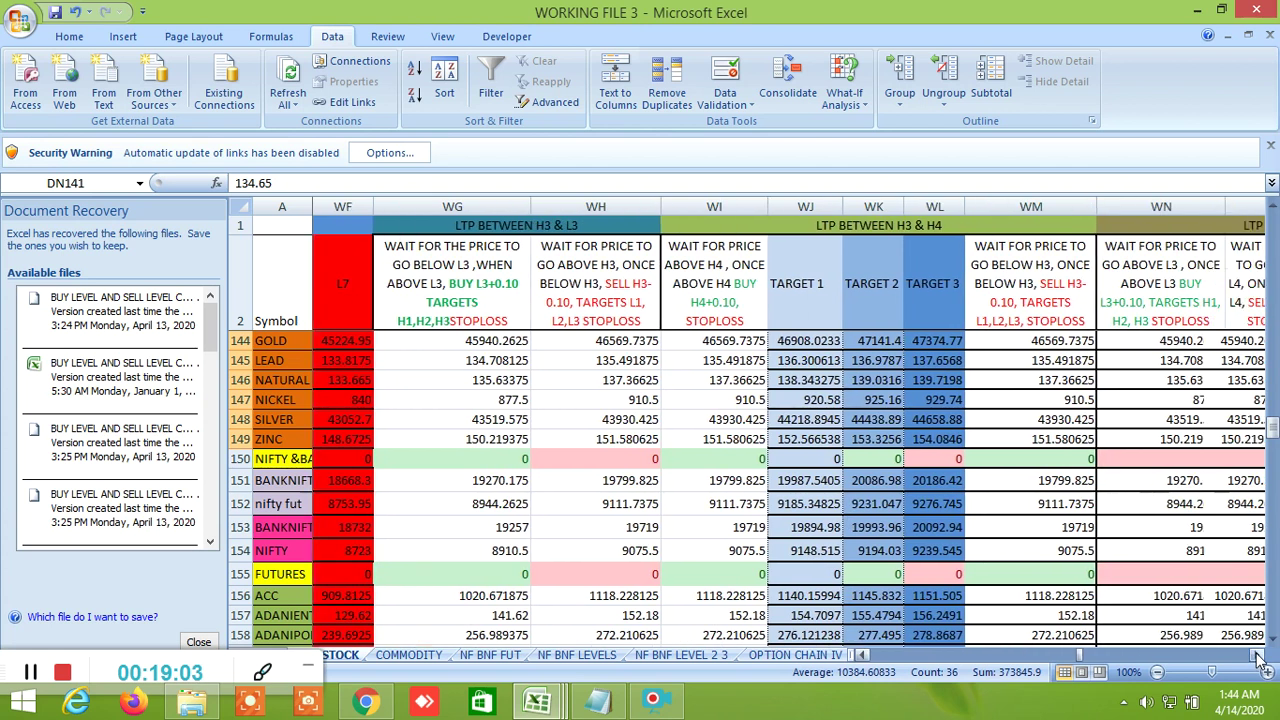
# Review the LTP ABOVE H4, LTP BELOW L4 and TIRONE LEVEL 1 sections.
pyautogui.click(1259, 655)
pyautogui.click(1259, 655)
pyautogui.click(1259, 655)
pyautogui.click(1259, 655)
pyautogui.click(1259, 655)
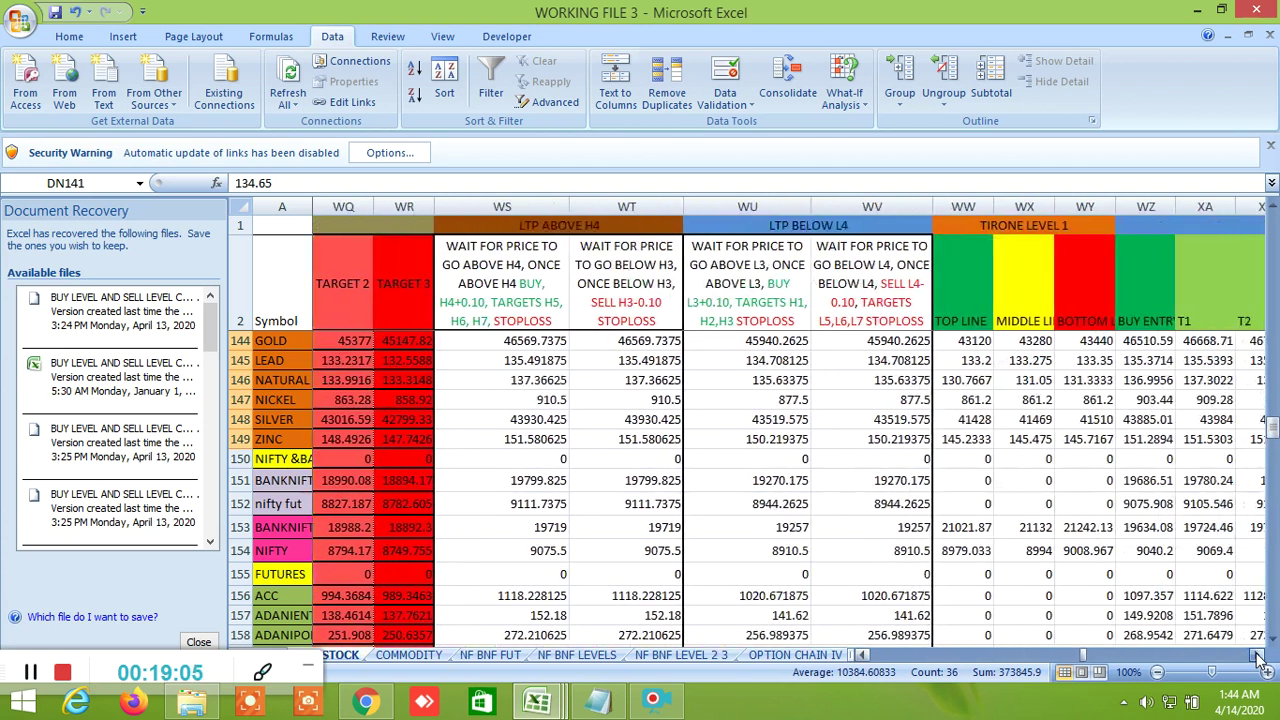
pyautogui.click(1259, 655)
pyautogui.click(1259, 655)
pyautogui.click(1259, 655)
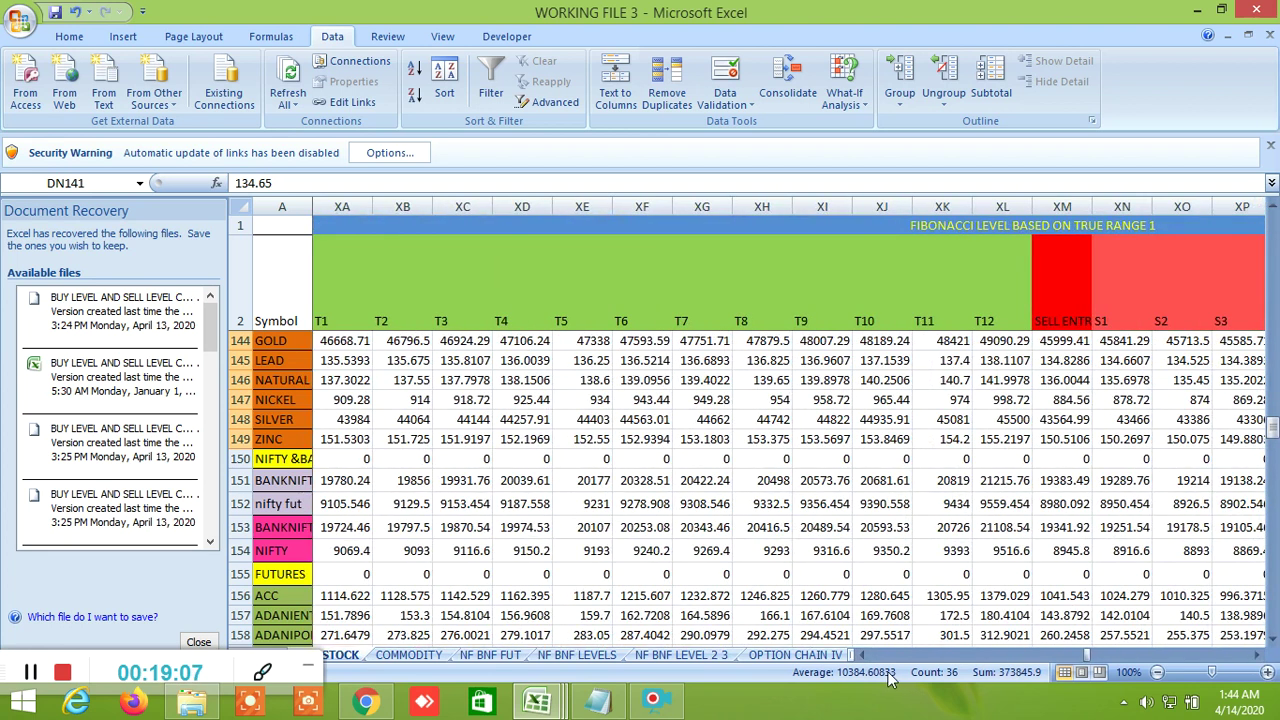
# Examine the FIBONACCI LEVEL BASED ON TRUE RANGE 1 section, from BUY ENTRY and T1 to T12 through the SELL ENTRY levels.
pyautogui.click(861, 655)
pyautogui.click(861, 655)
pyautogui.click(862, 655)
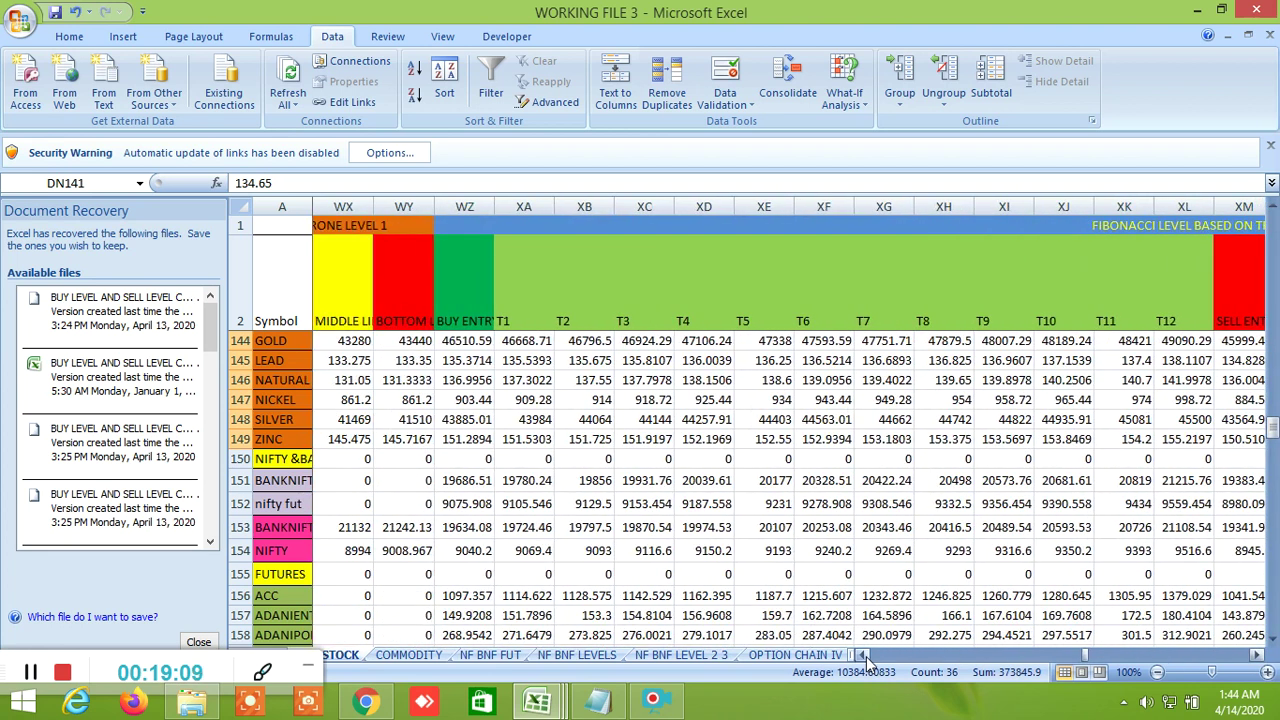
pyautogui.click(1258, 655)
pyautogui.click(1258, 655)
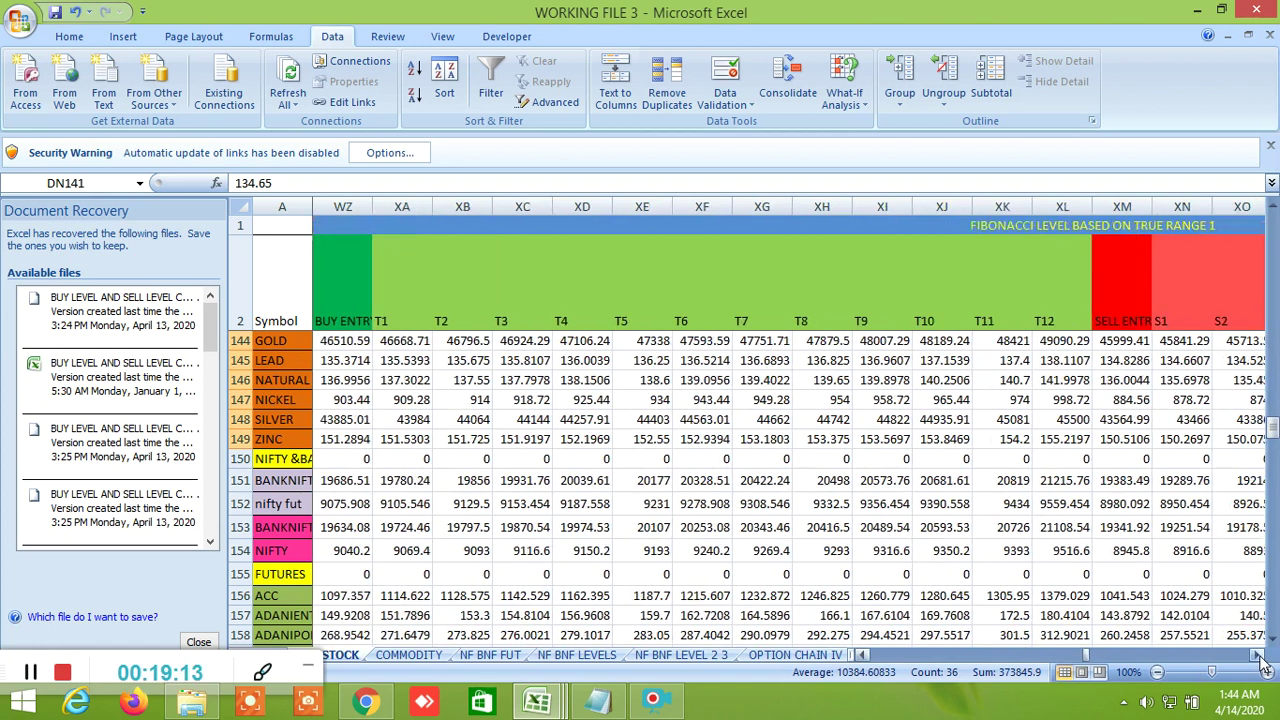
pyautogui.click(1258, 655)
pyautogui.click(1258, 655)
pyautogui.moveTo(1258, 655); pyautogui.dragTo(1258, 655)
pyautogui.click(1258, 655)
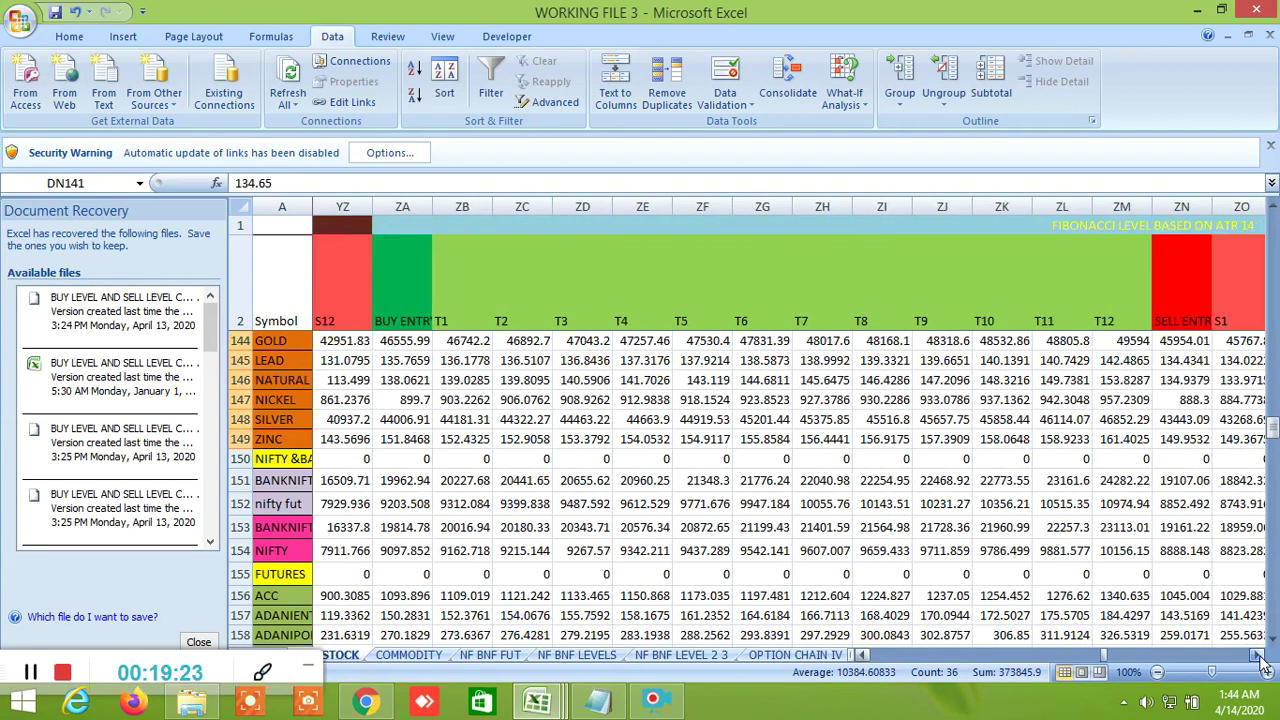
# Examine the FIBONACCI LEVEL BASED ON ATR 14 section, covering BUY ENTRY with T1 to T12 and the SELL ENTRY levels.
pyautogui.click(1258, 655)
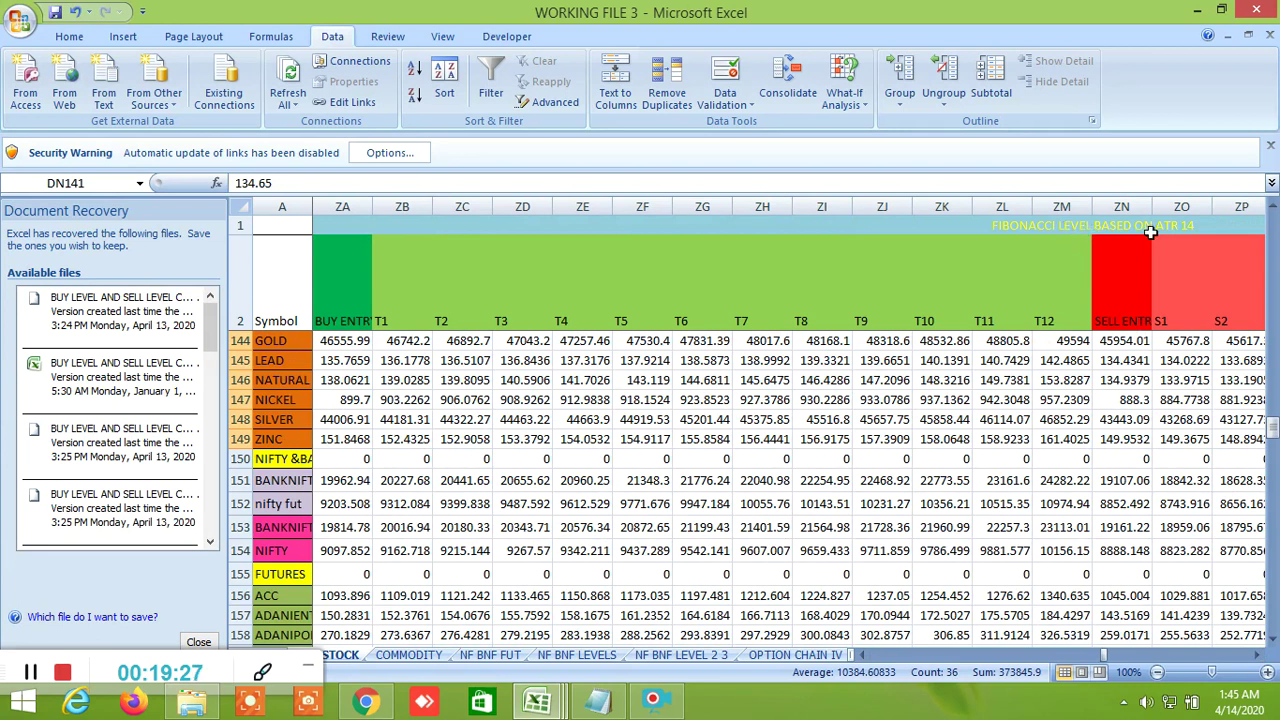
pyautogui.click(1258, 655)
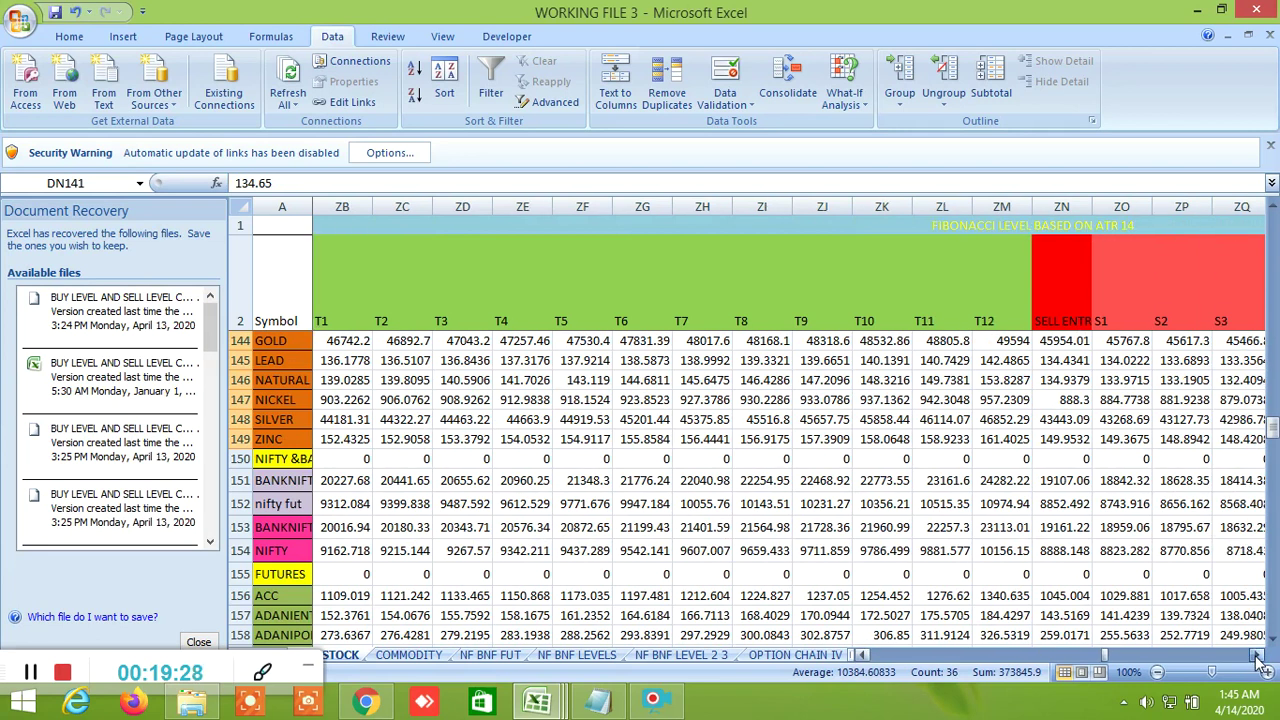
pyautogui.click(1258, 655)
pyautogui.click(1258, 655)
pyautogui.click(1258, 655)
# Review the GANN ANGLES BASED ON TRUE RANGE 1 section and the remaining level columns through to the last target, T11.
pyautogui.moveTo(1258, 655); pyautogui.dragTo(1258, 657)
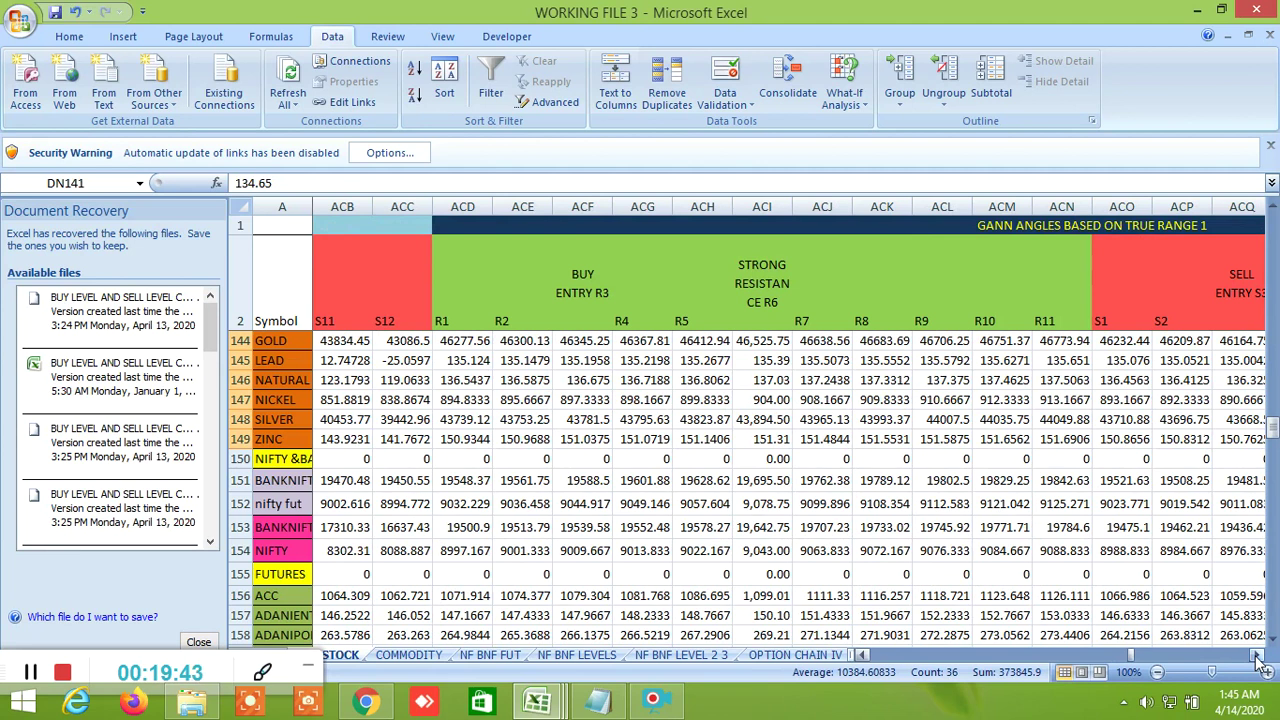
pyautogui.moveTo(1258, 657); pyautogui.dragTo(1258, 657)
pyautogui.moveTo(1258, 657); pyautogui.dragTo(1258, 657)
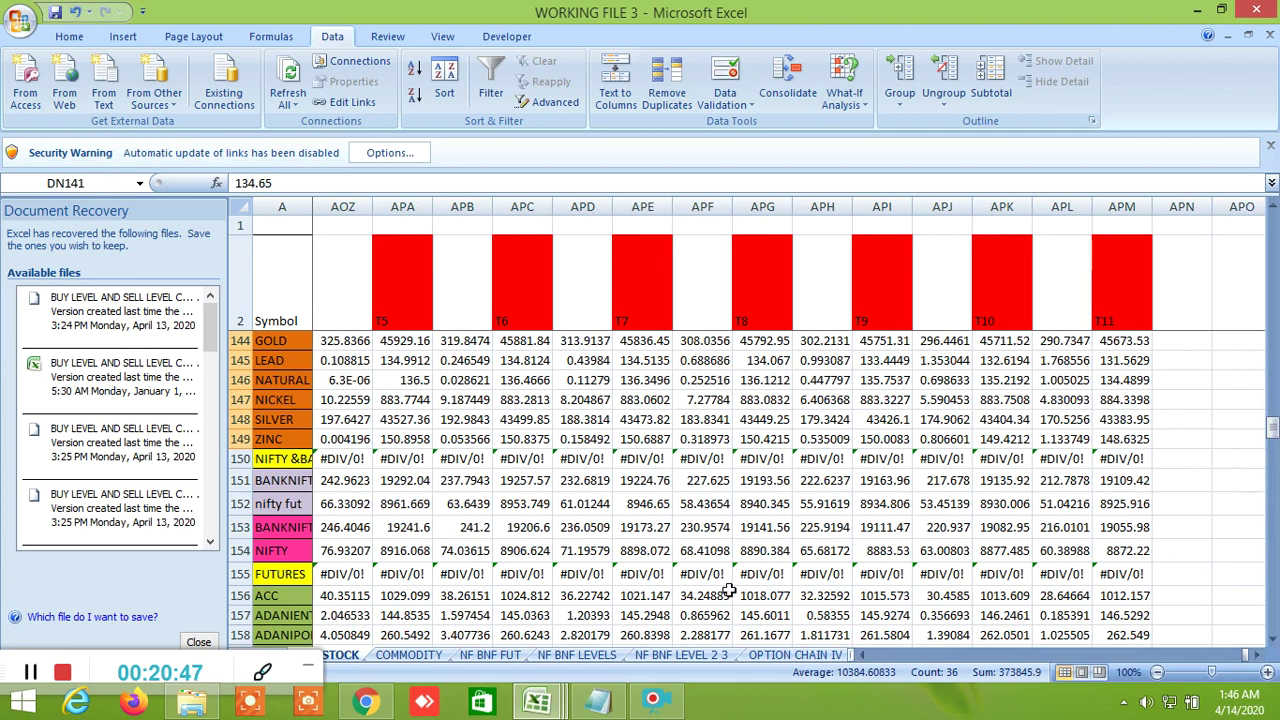